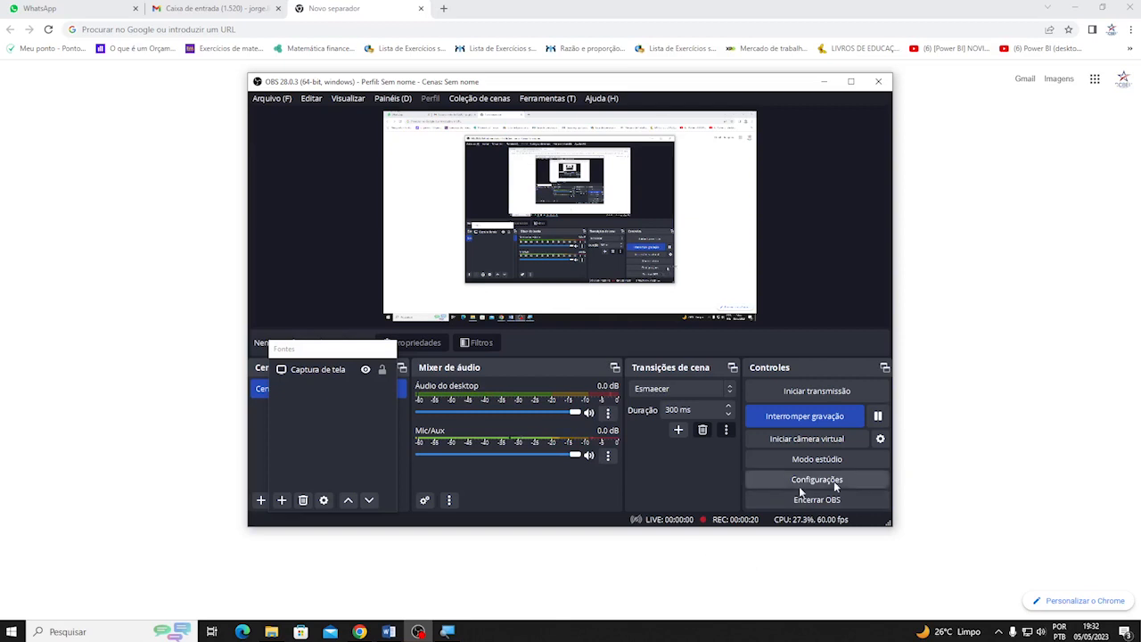
Search Google for "power bi desktop download" and open the Downloads - Microsoft Power BI result
click(827, 82)
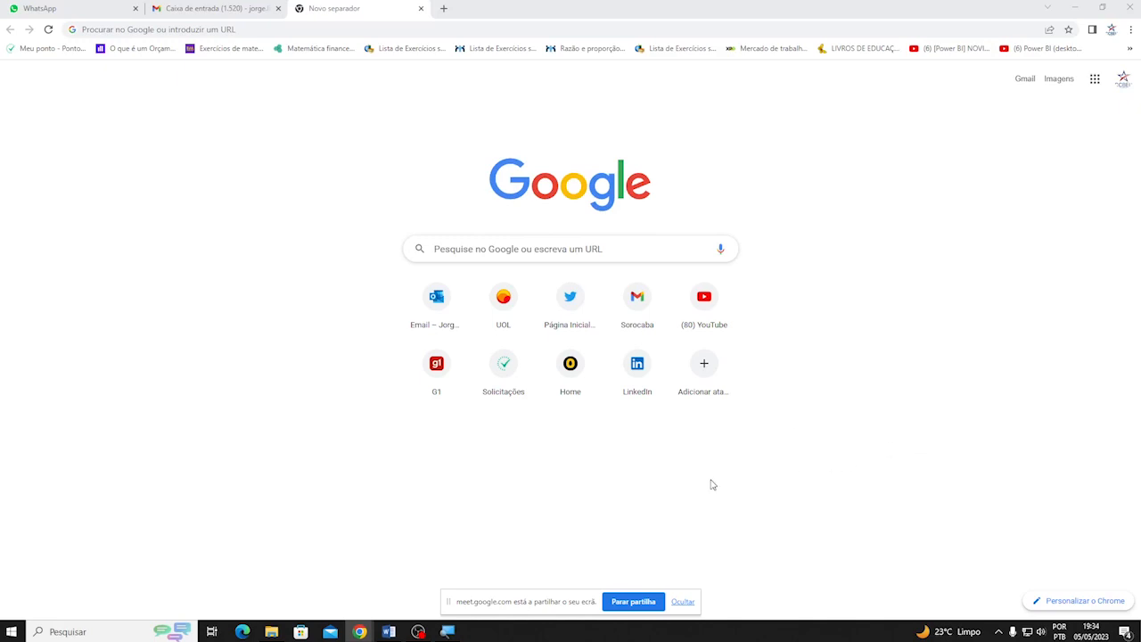
click(257, 29)
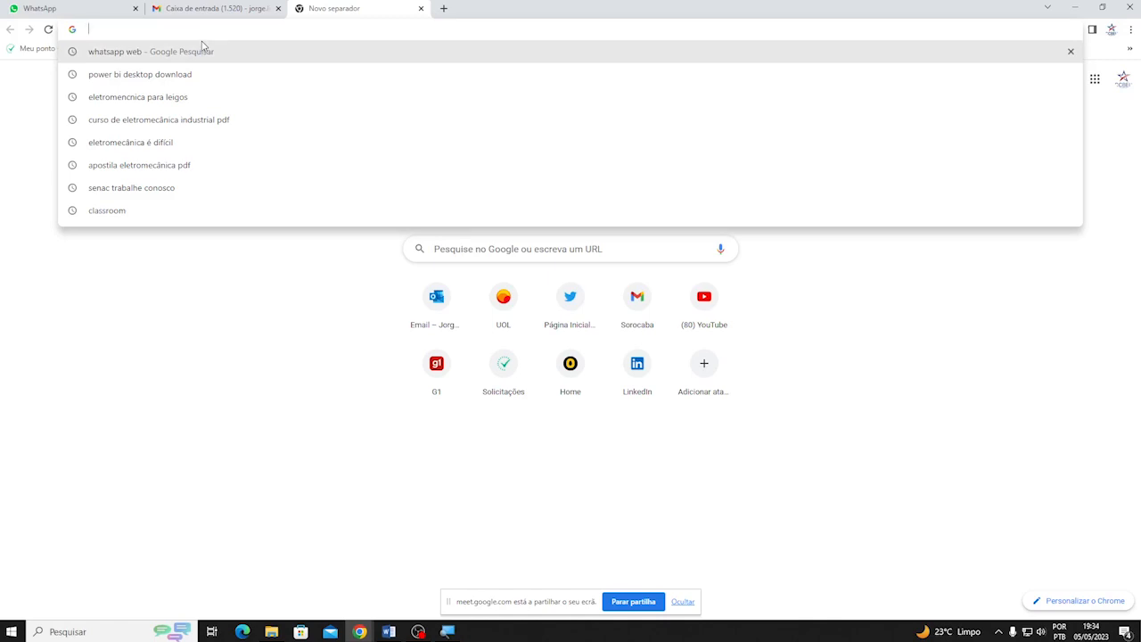
text(power bi)
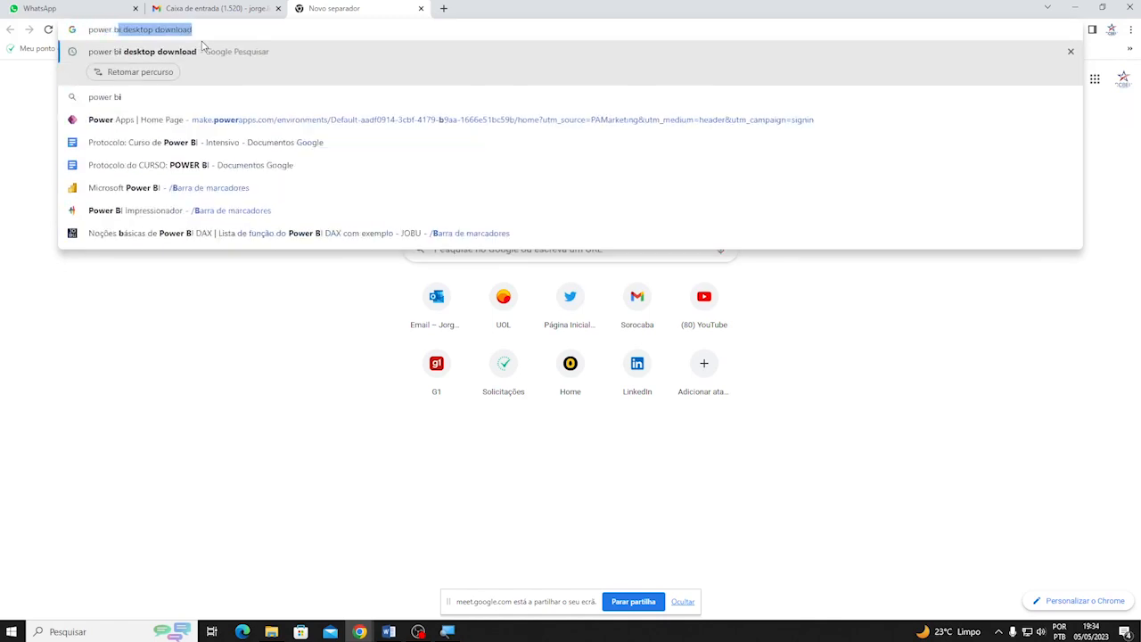
click(121, 56)
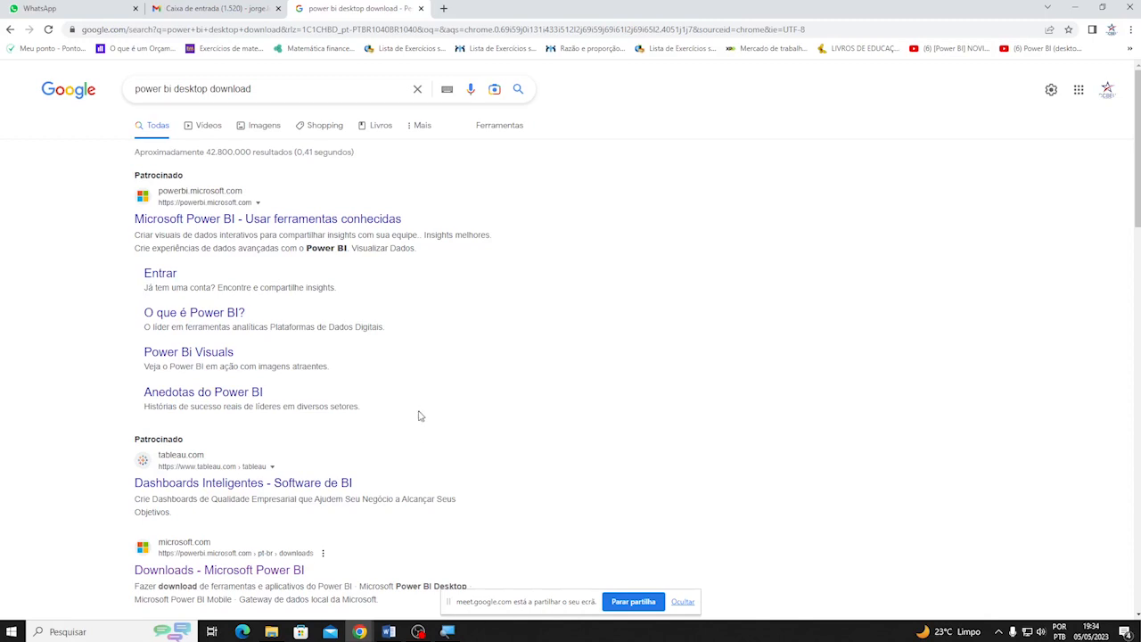
scroll(400, 406, down, 2)
click(236, 452)
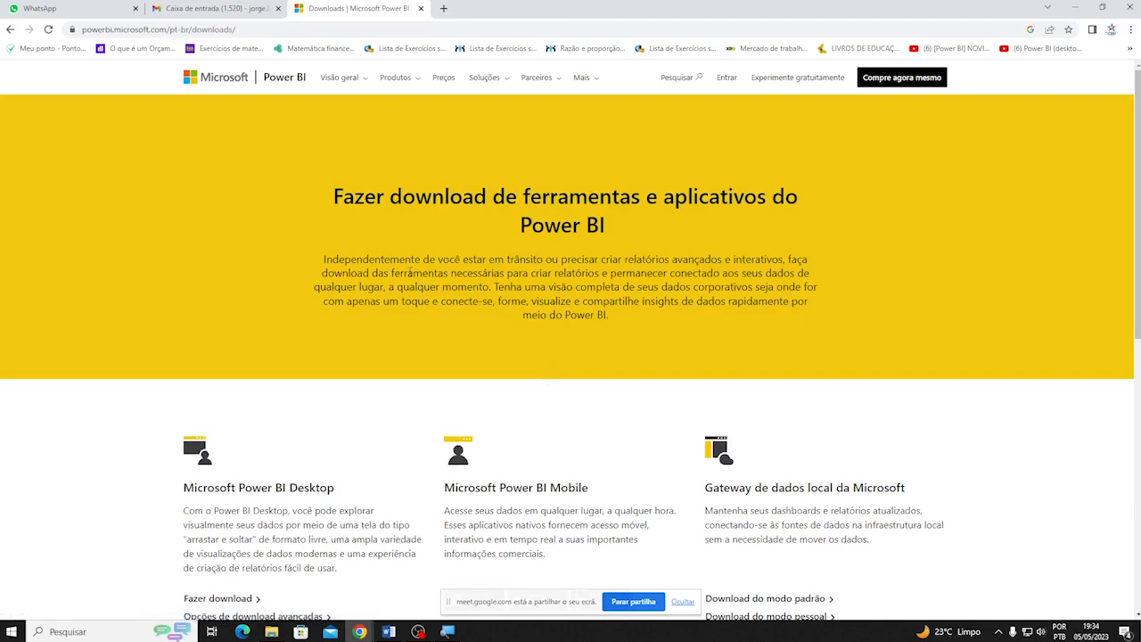
Open the advanced download options for Microsoft Power BI Desktop
scroll(320, 239, down, 2)
scroll(312, 268, down, 1)
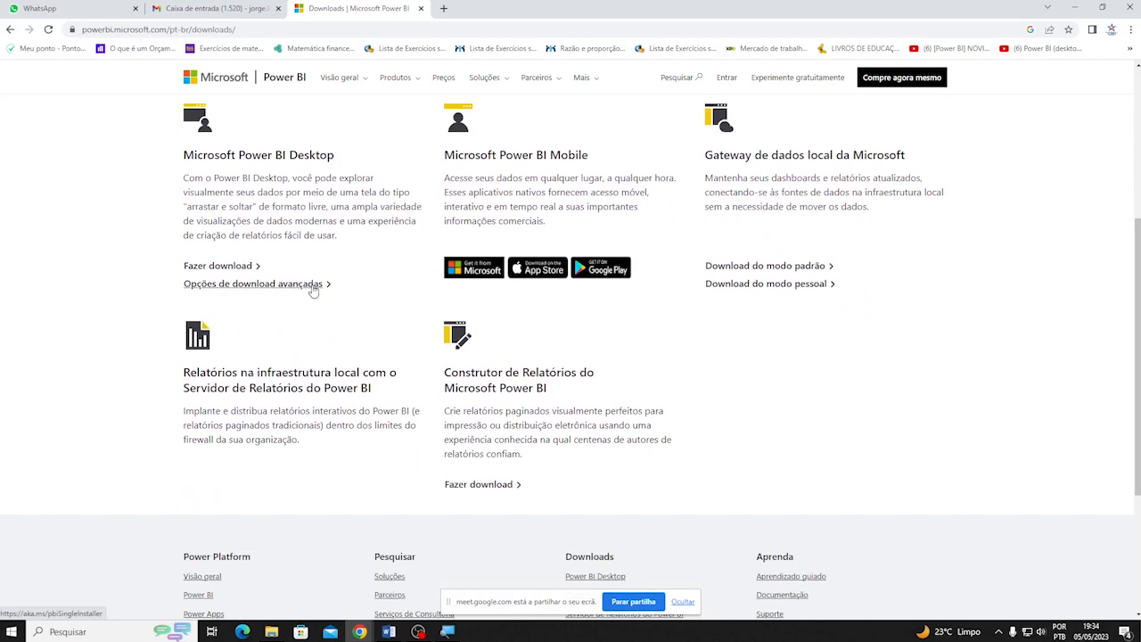
click(266, 285)
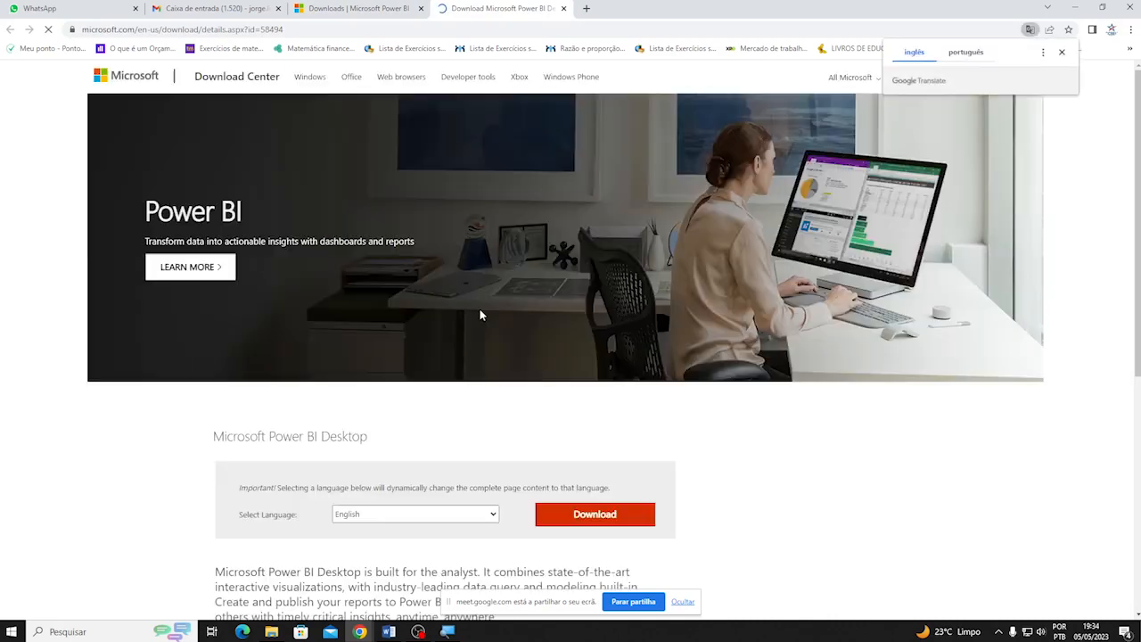
Set the download language to Portuguese (Brazil) and bring up the choice of Power BI Desktop installer files
scroll(375, 321, down, 2)
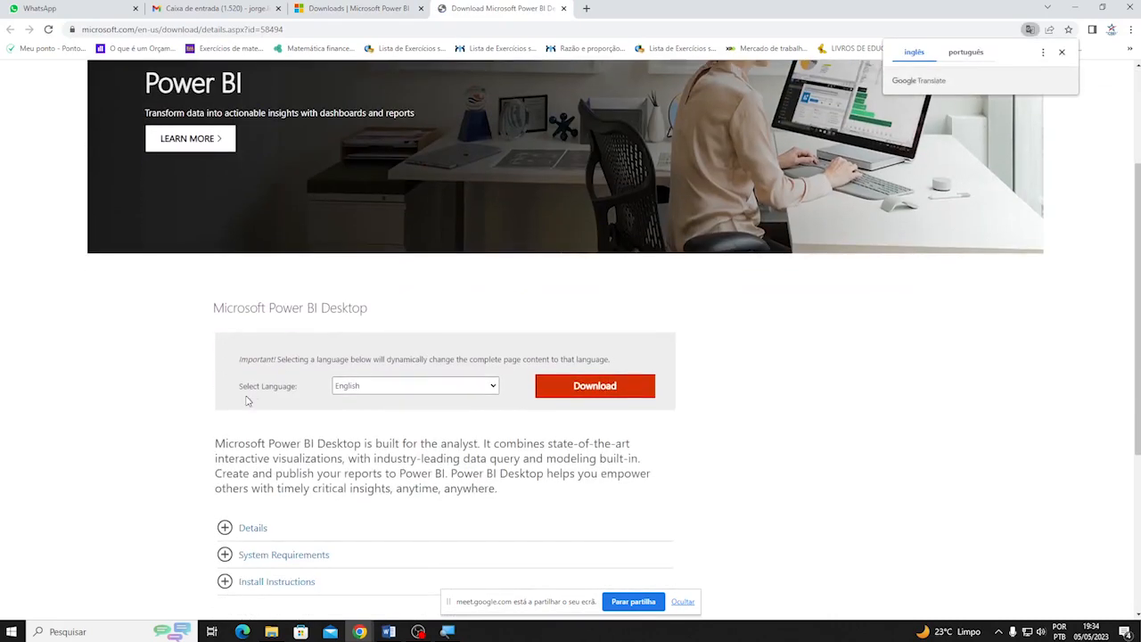
click(492, 387)
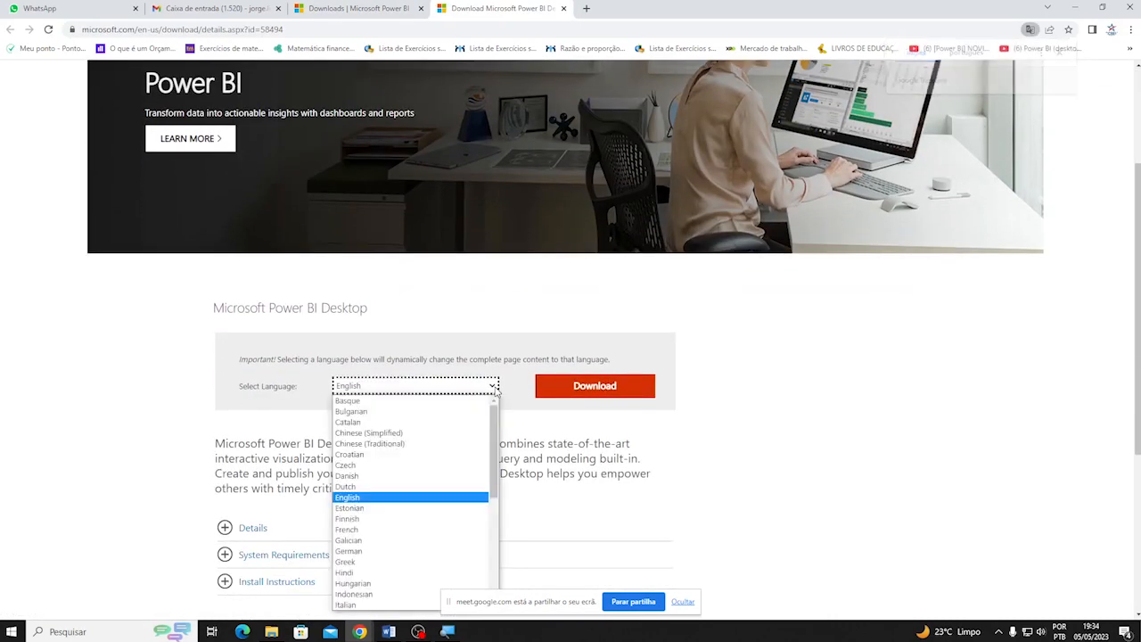
scroll(447, 477, down, 3)
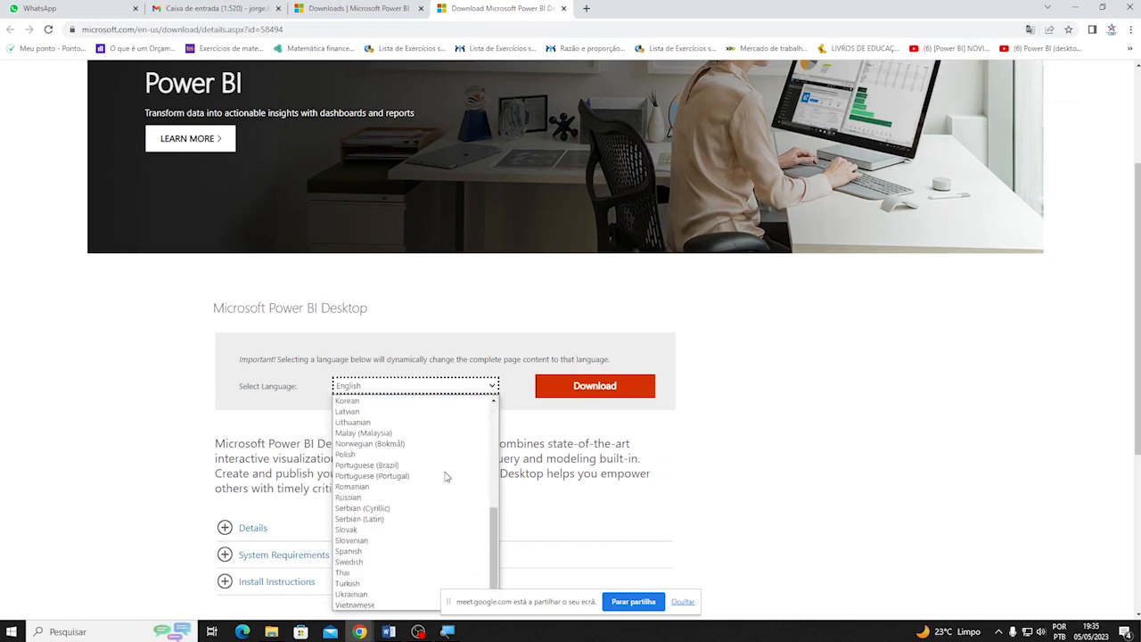
click(401, 466)
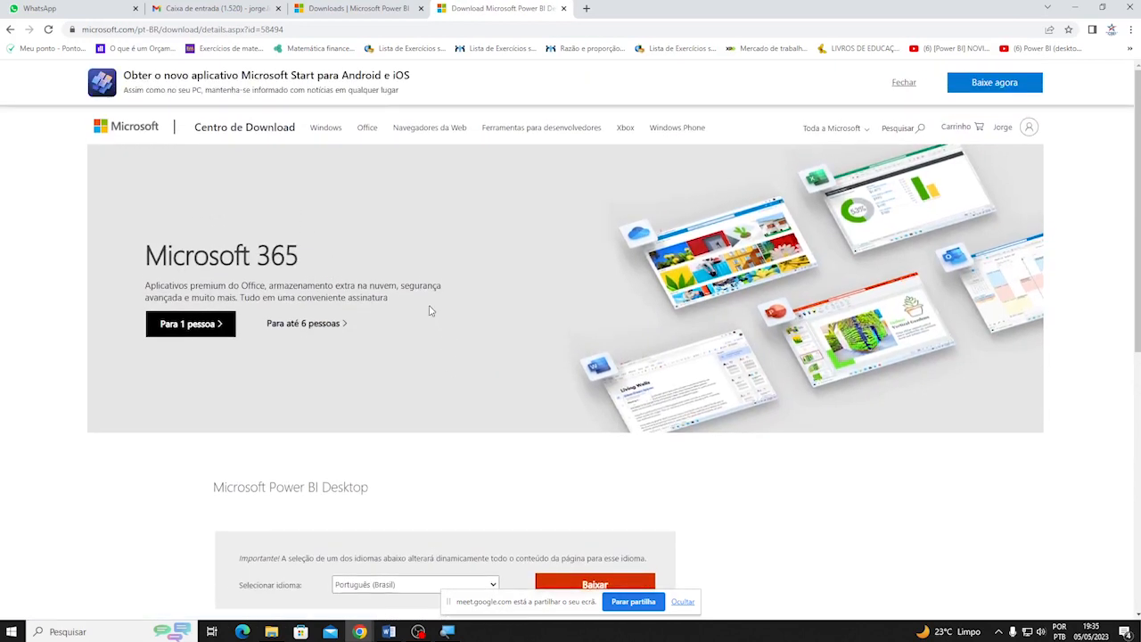
scroll(428, 316, down, 2)
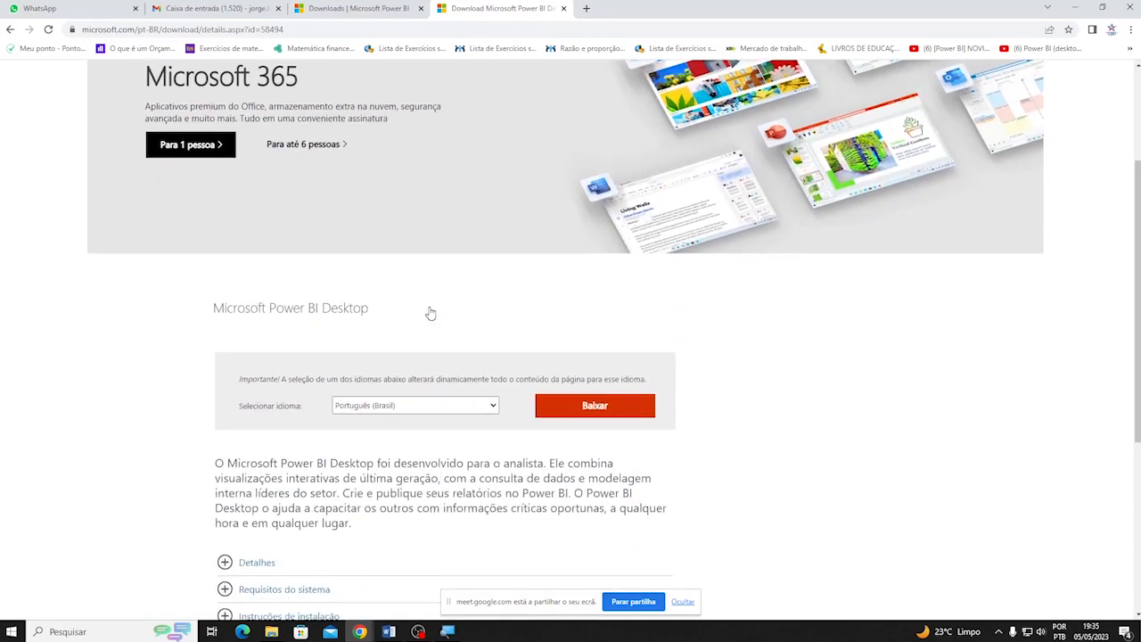
click(576, 412)
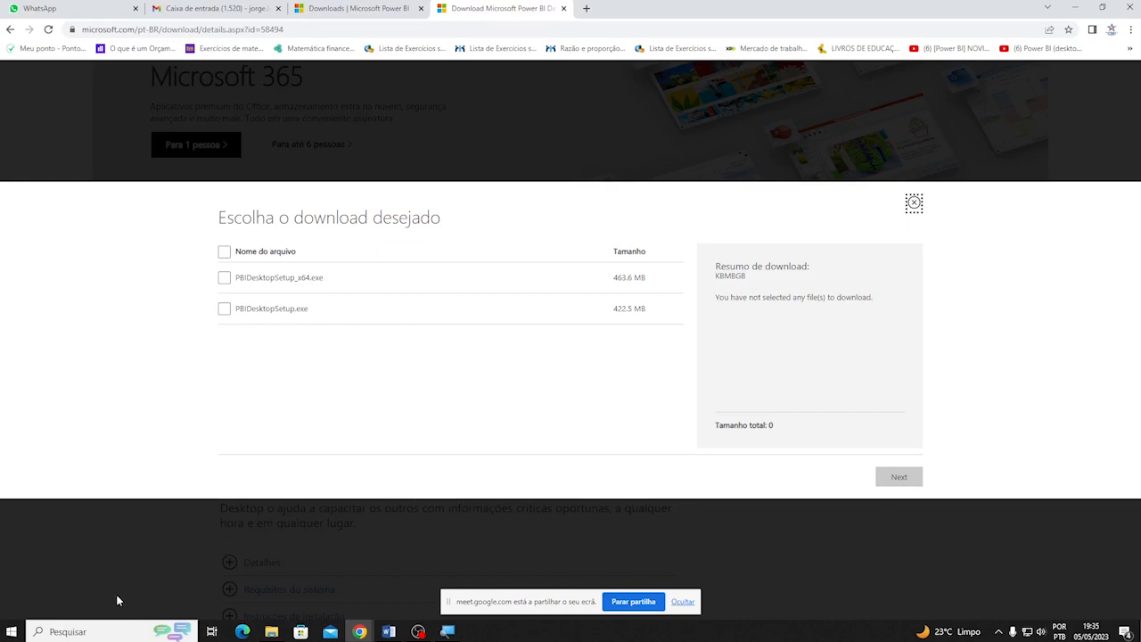
click(89, 630)
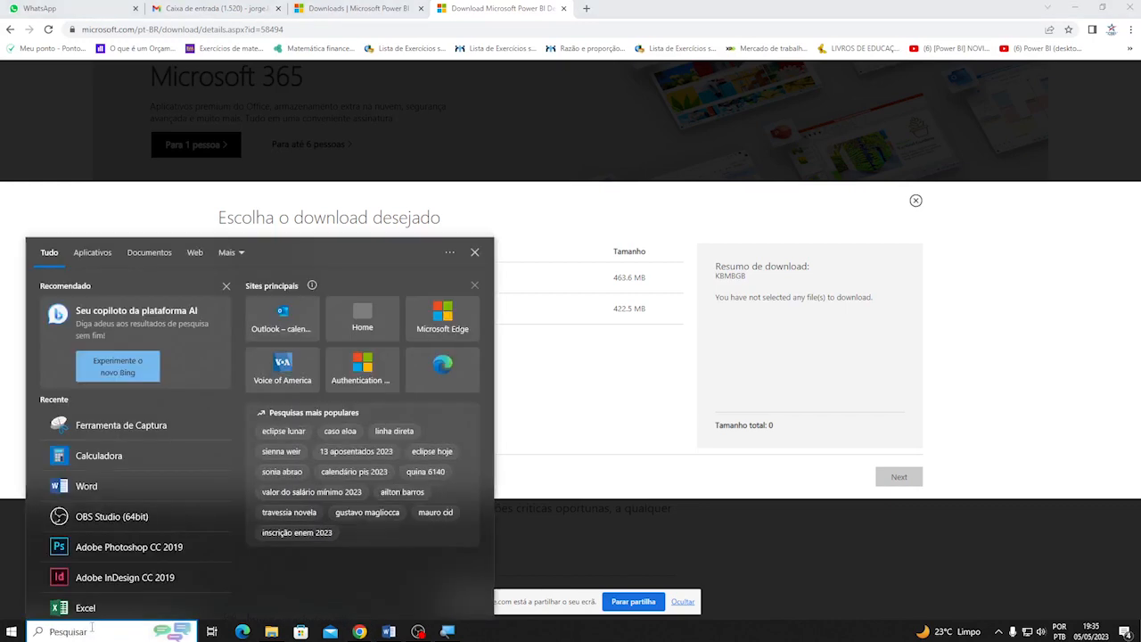
text(serviços)
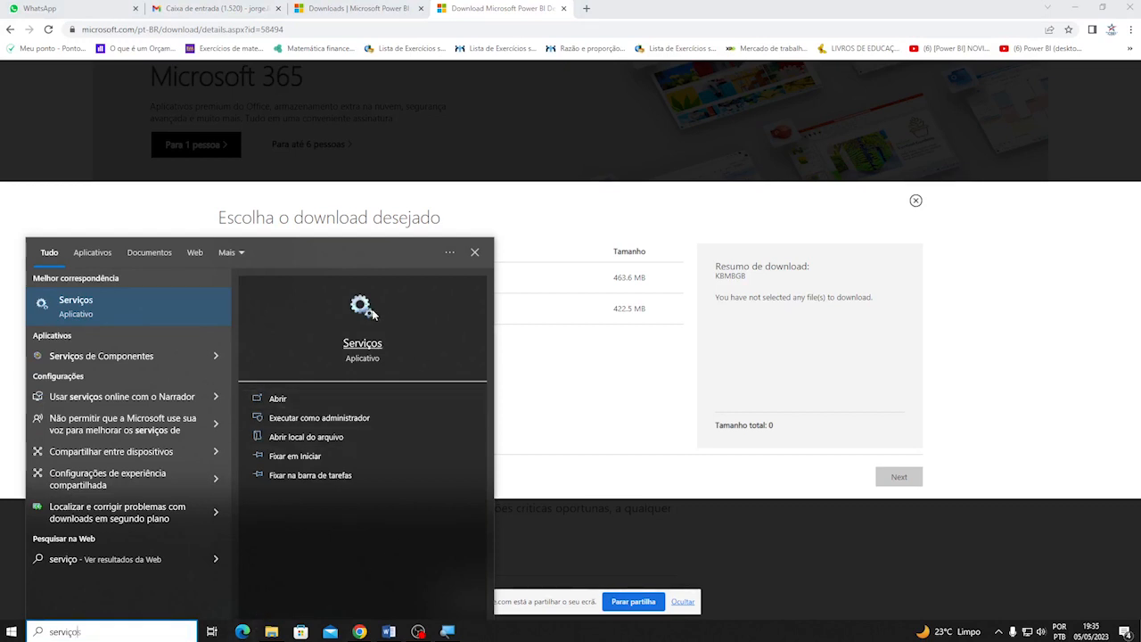
click(373, 346)
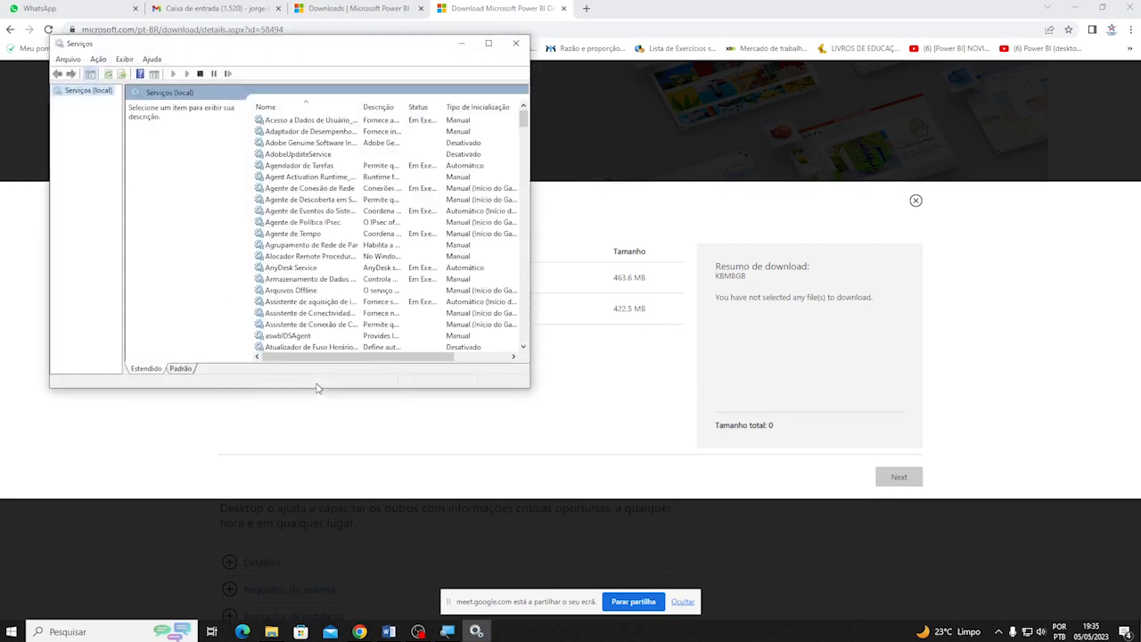
click(516, 43)
Search Windows for "sistema", check the computer's system type in the device specifications, and close the settings window
click(97, 627)
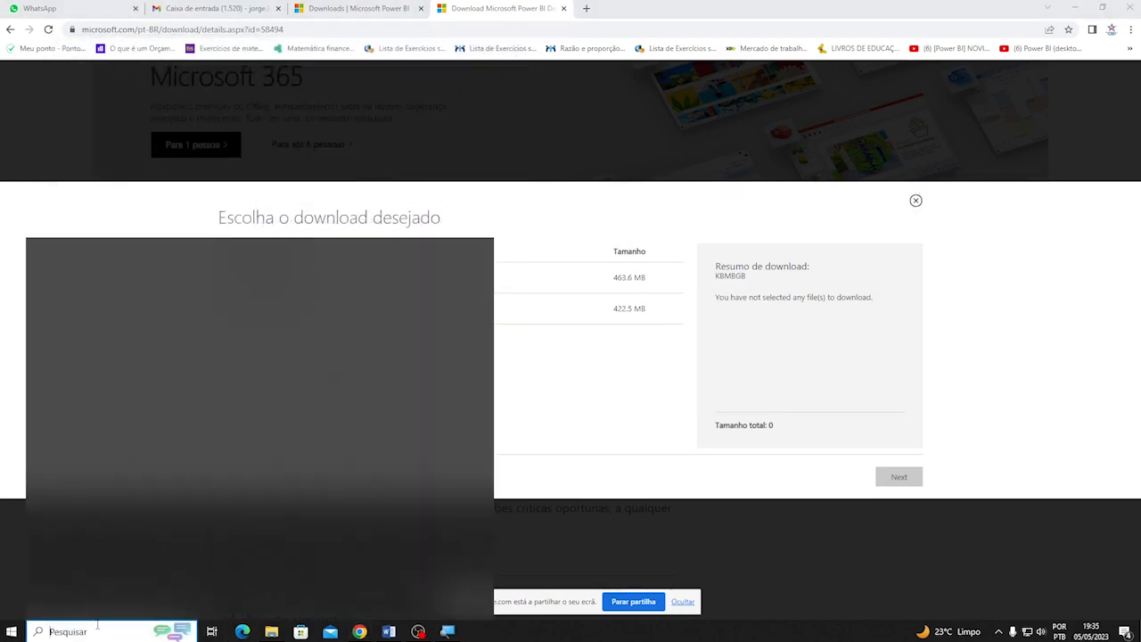
text(sistema)
key(Return)
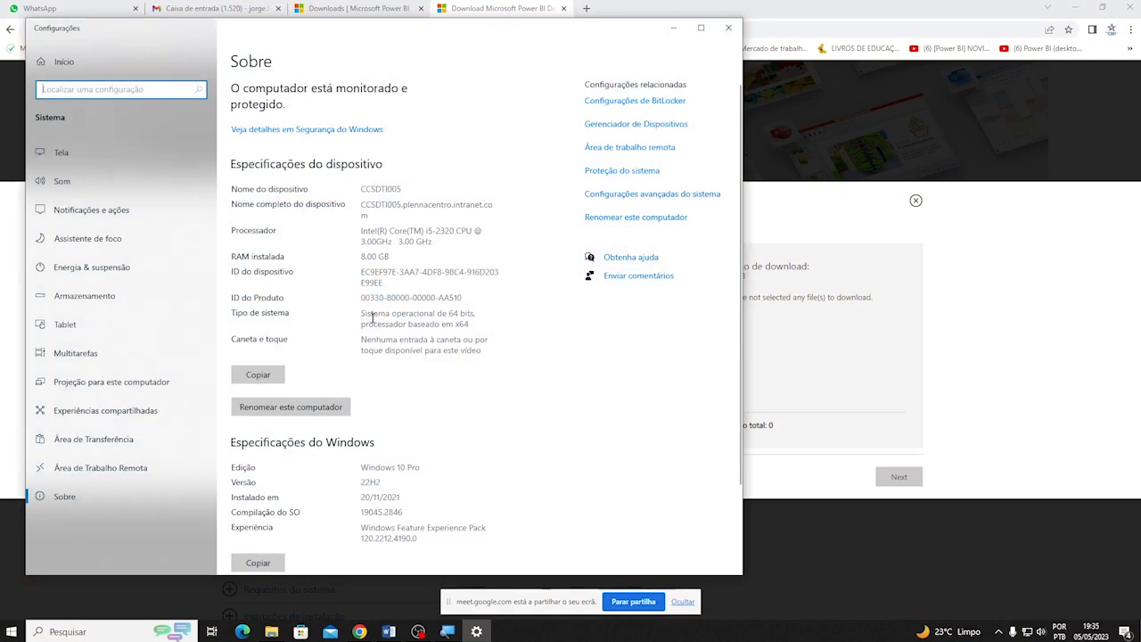
drag(361, 313, 490, 326)
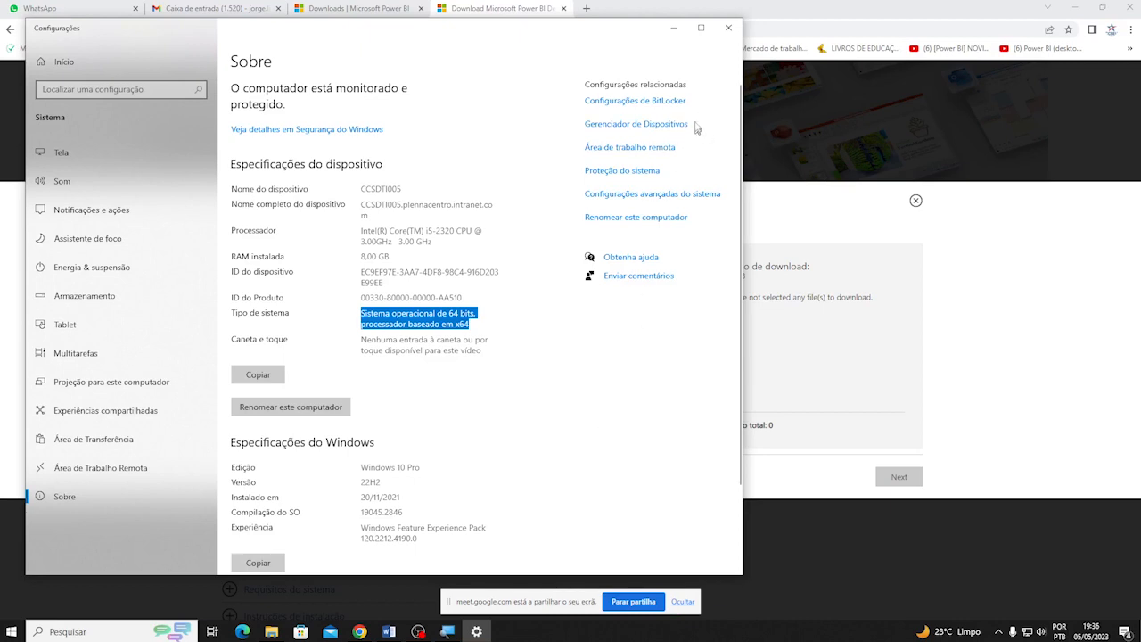
click(736, 27)
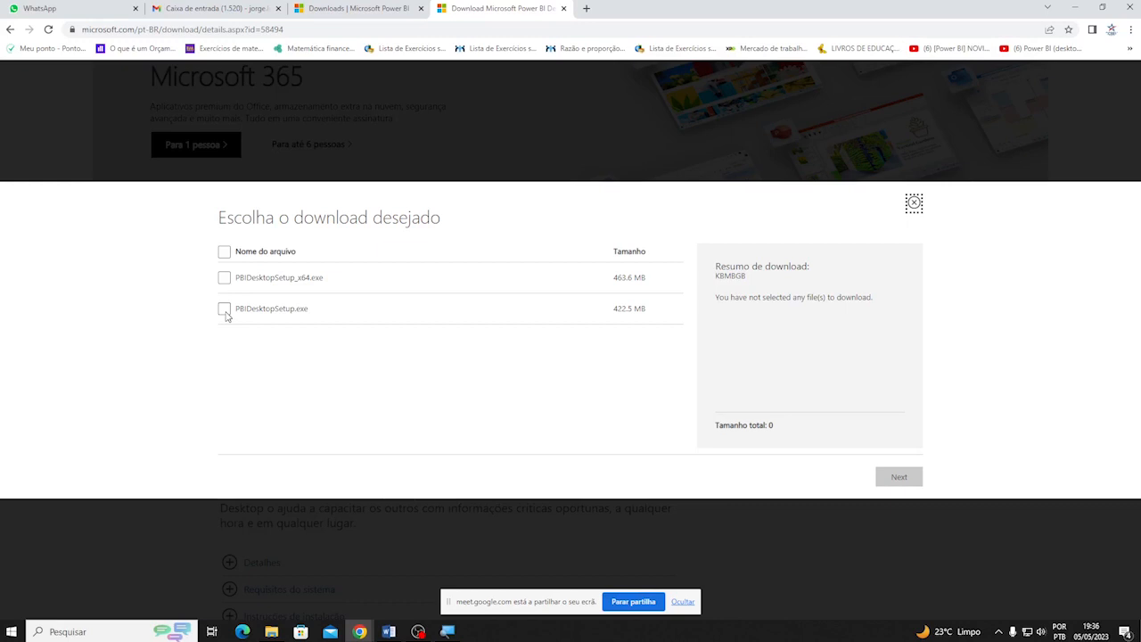
Select PBIDesktopSetup_x64.exe and start its download
click(225, 280)
click(226, 279)
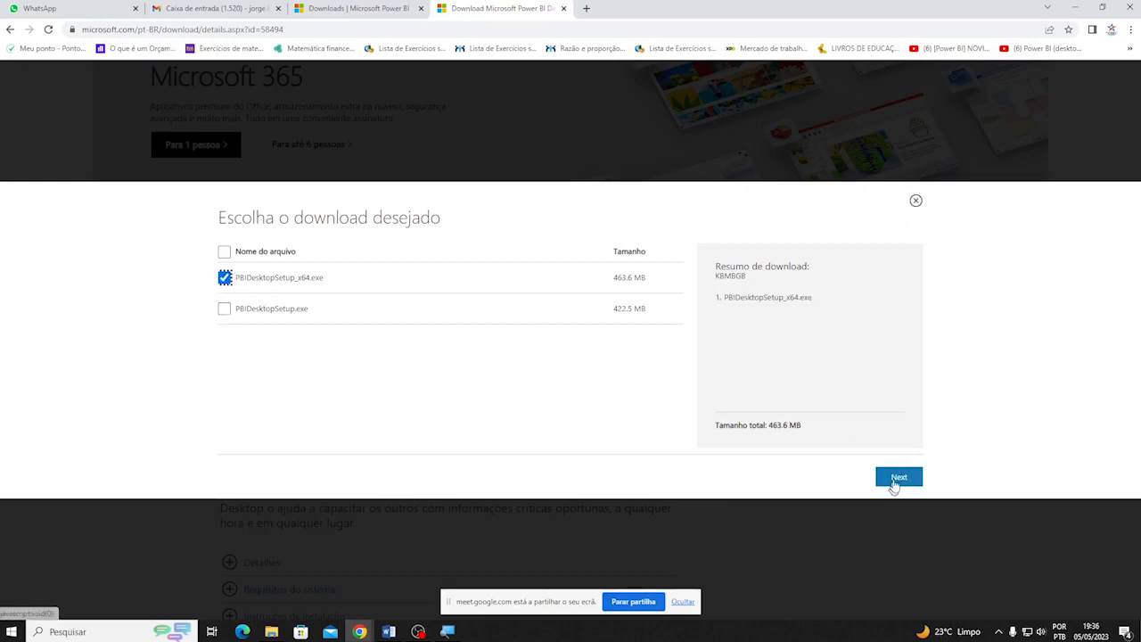
click(898, 479)
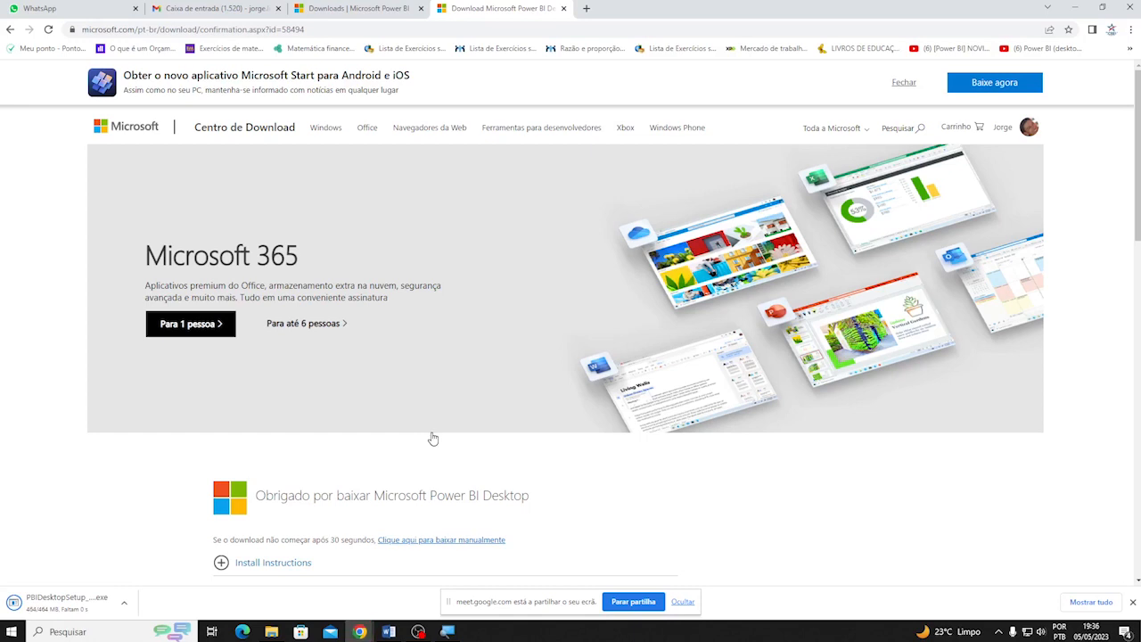
Run the downloaded Power BI Desktop installer and proceed with Português (Brasil) as the setup language
click(75, 605)
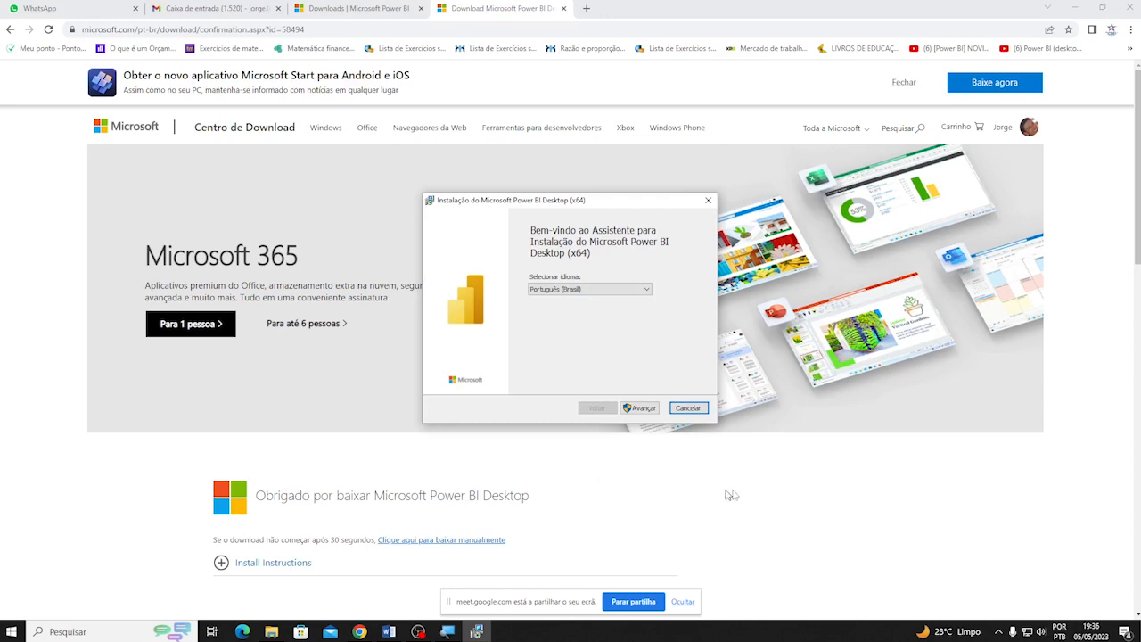
click(638, 408)
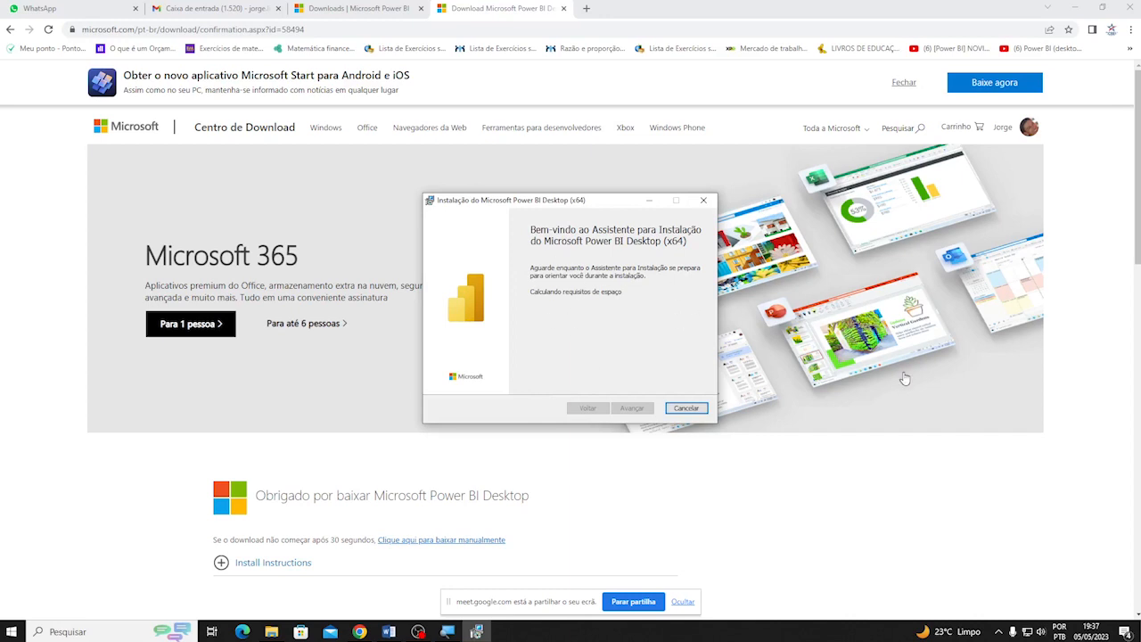
click(688, 603)
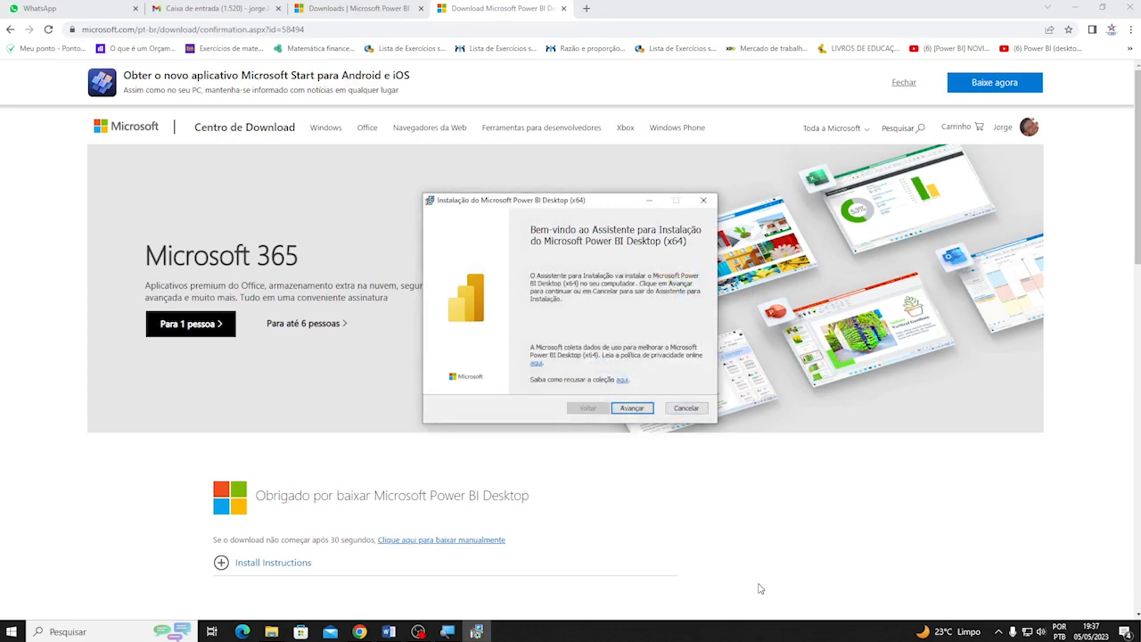
Accept the license terms and install Power BI Desktop with the desktop shortcut option enabled
click(639, 411)
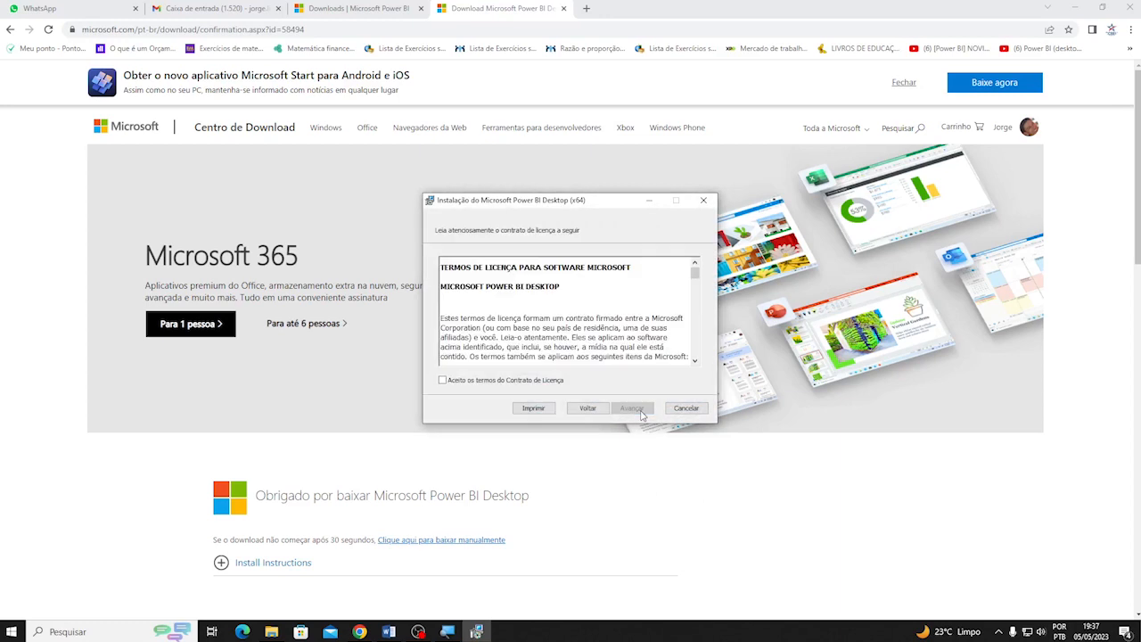
click(451, 383)
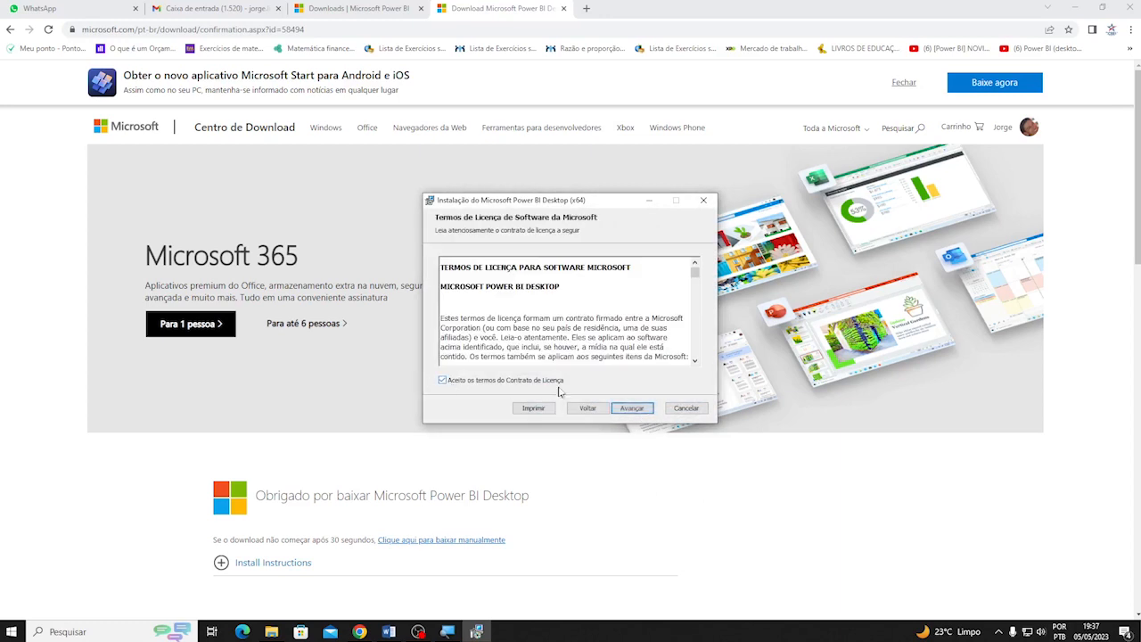
click(630, 412)
click(629, 412)
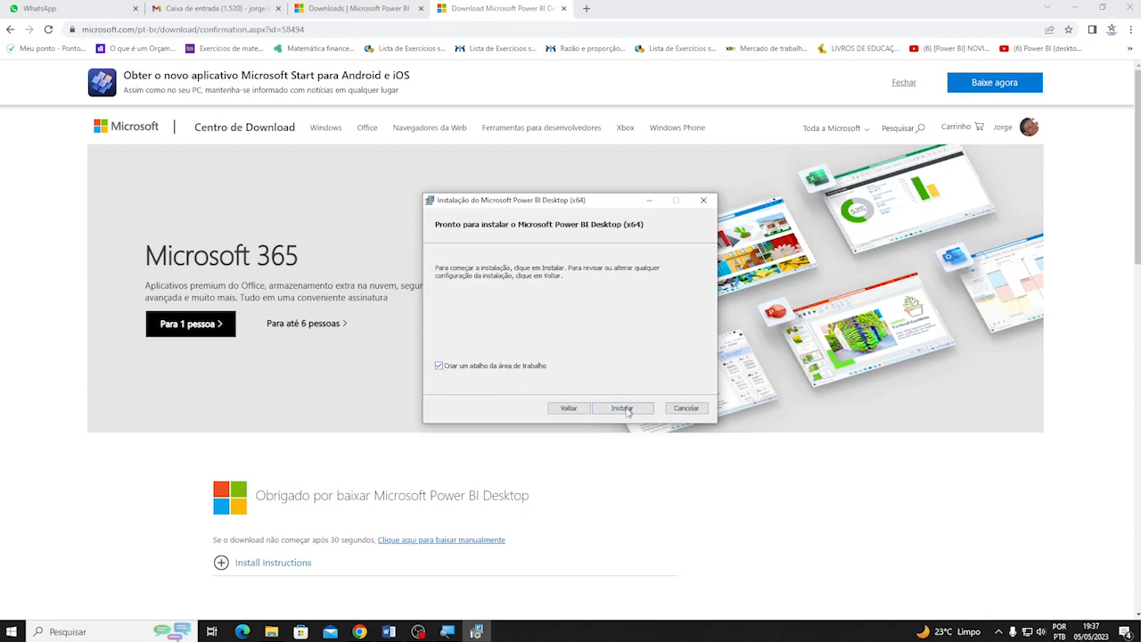
click(626, 409)
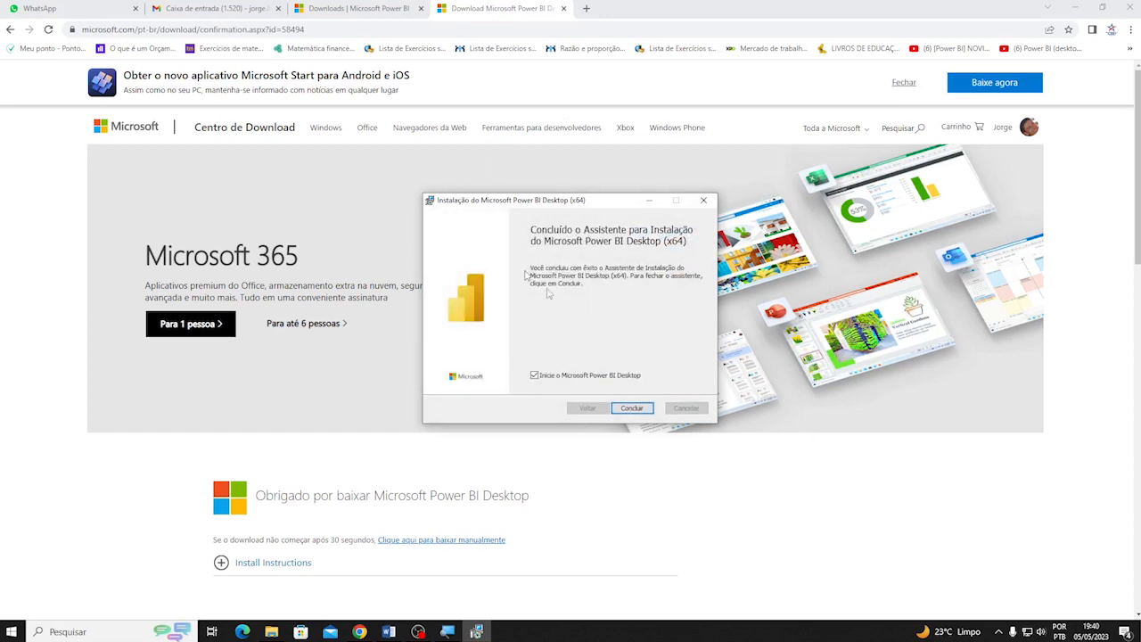
Finish the setup wizard with the option to start Power BI Desktop, and close the program once it has opened
click(632, 409)
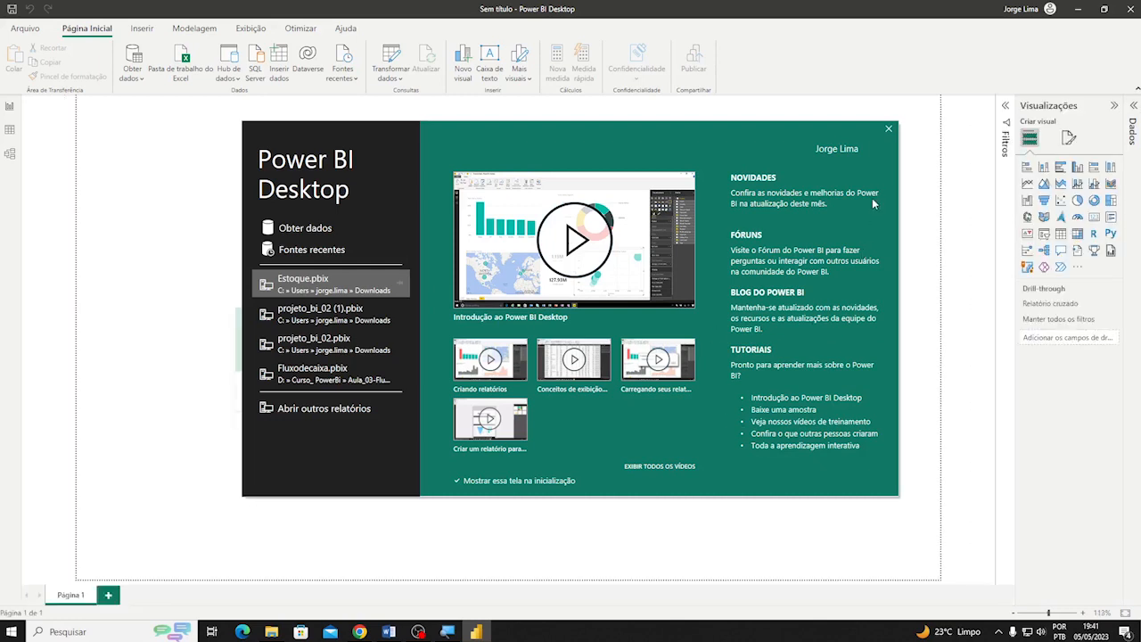
click(888, 130)
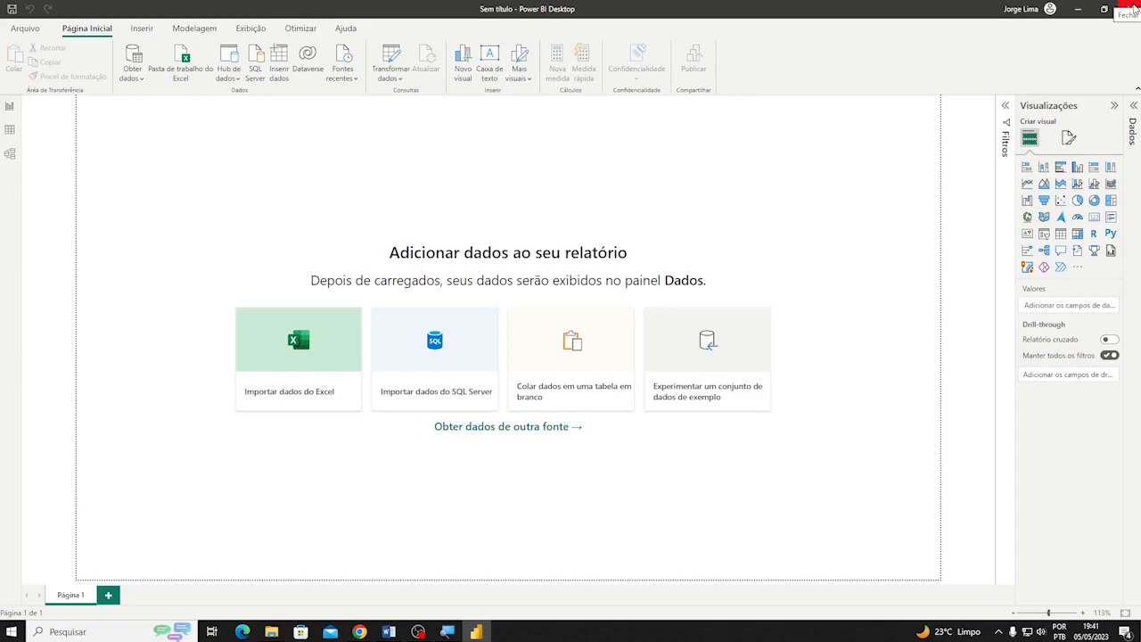
click(1134, 8)
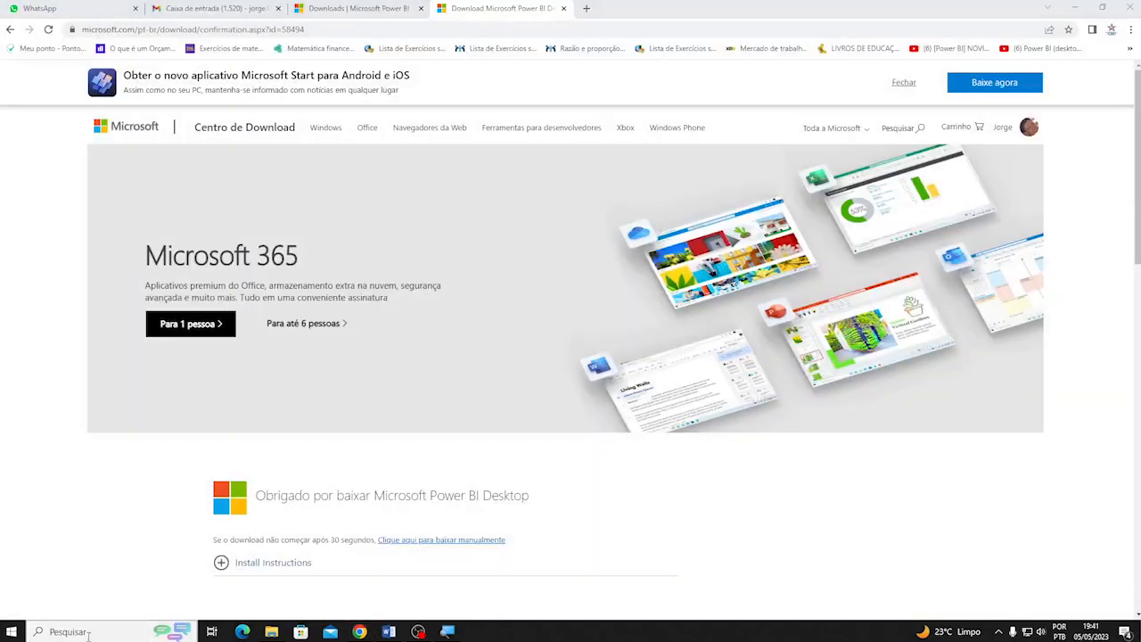
Search Windows for "power", launch Power BI Desktop, and dismiss its welcome screen
click(87, 633)
text(power)
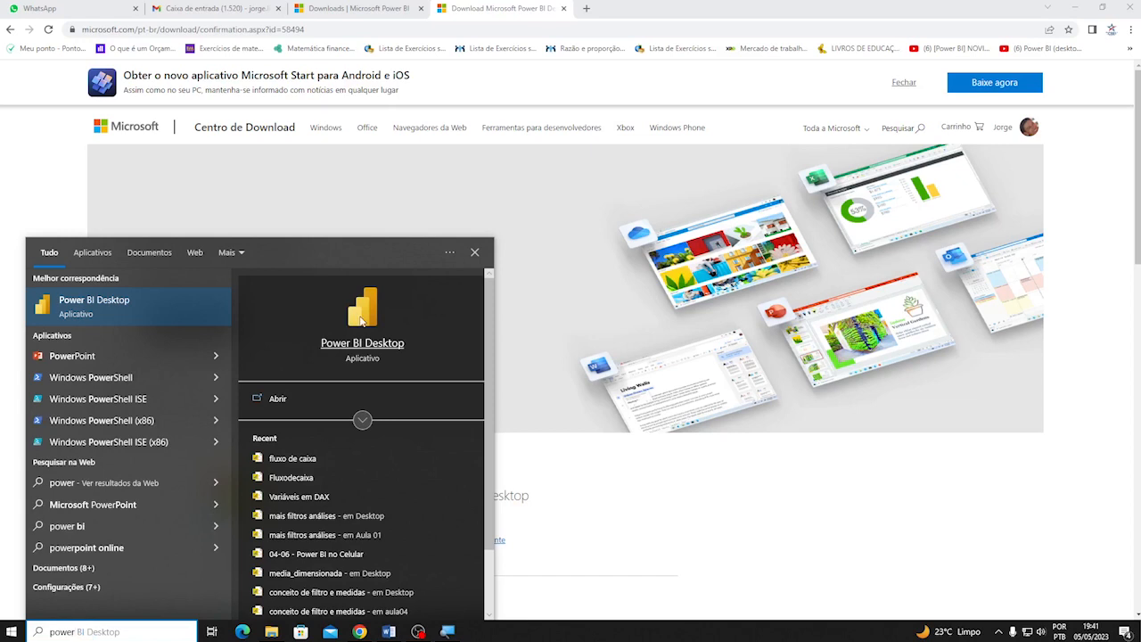
click(362, 331)
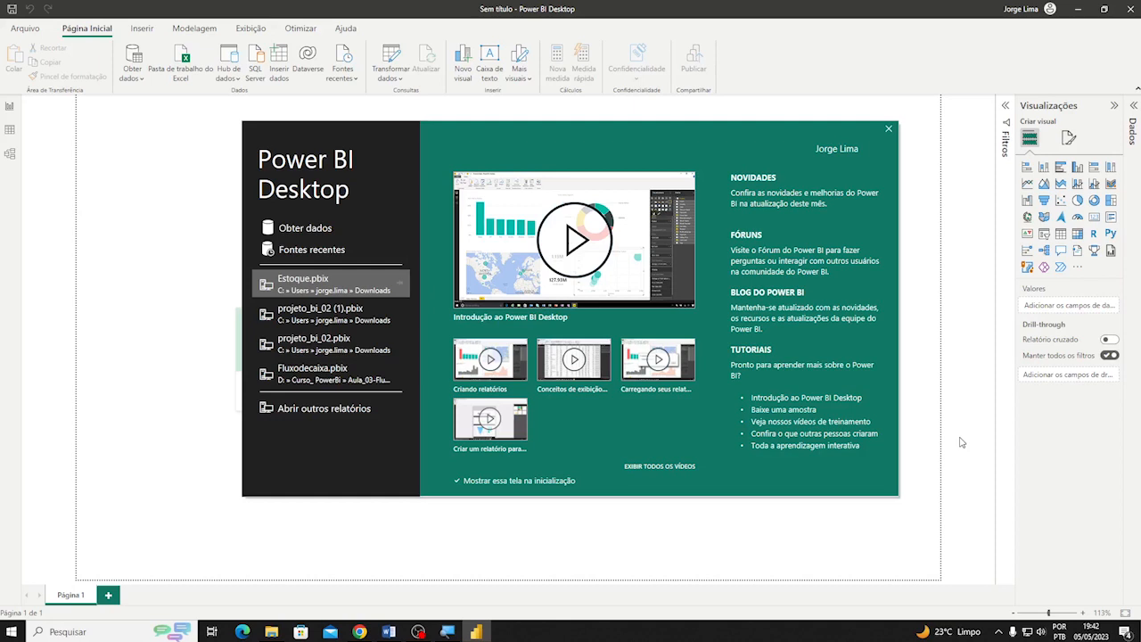
click(889, 129)
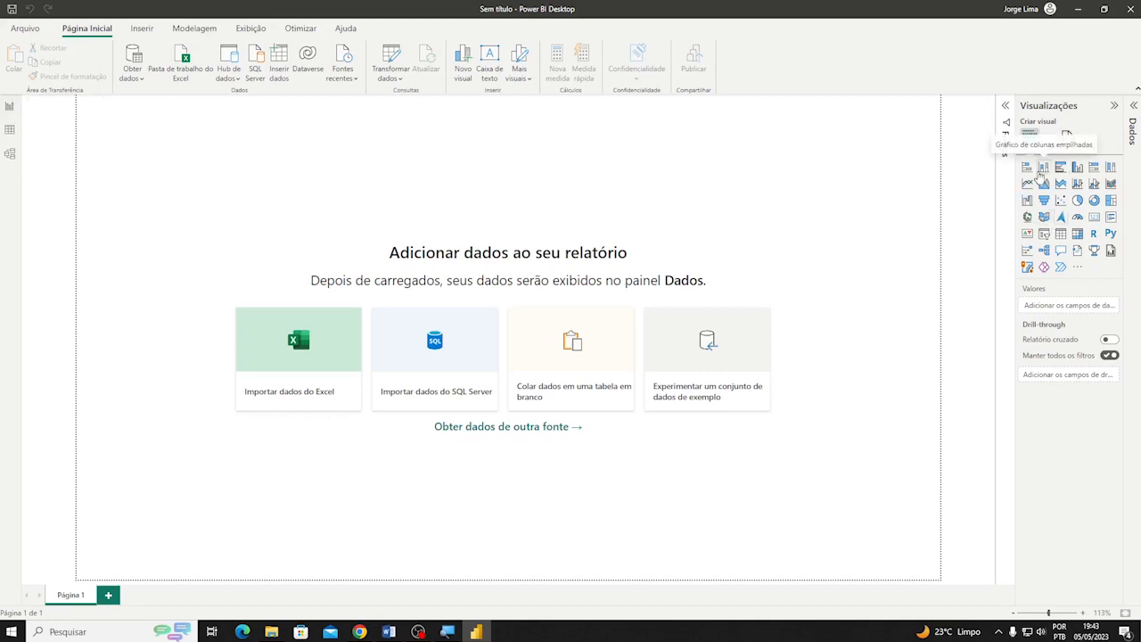
Look through the data view and the model view of the empty report, and return to the report view
click(11, 131)
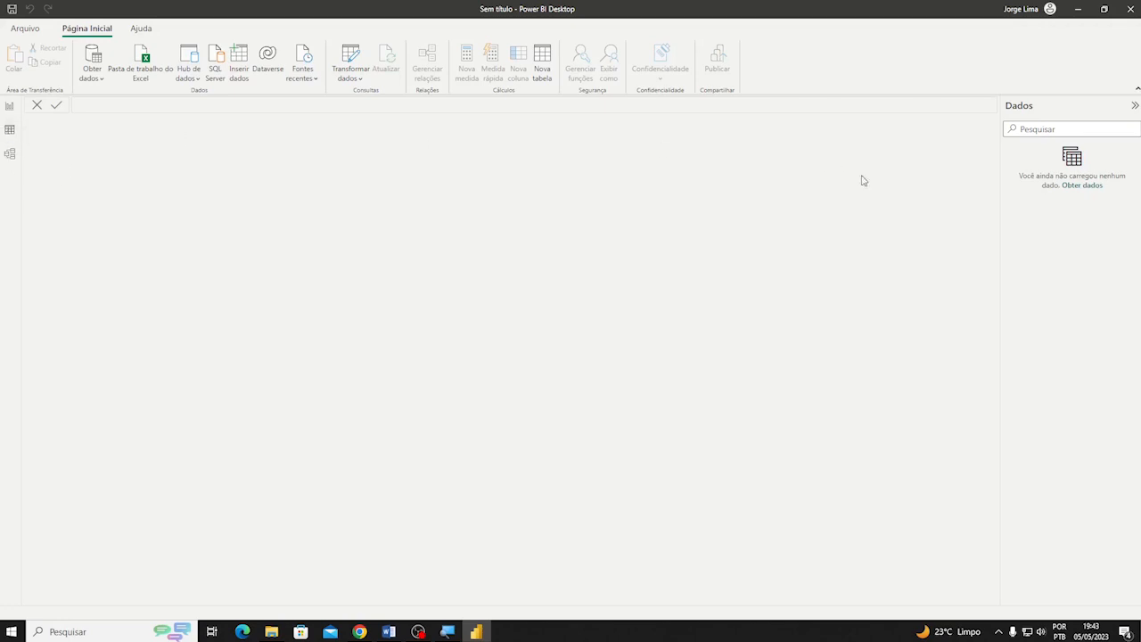
click(9, 156)
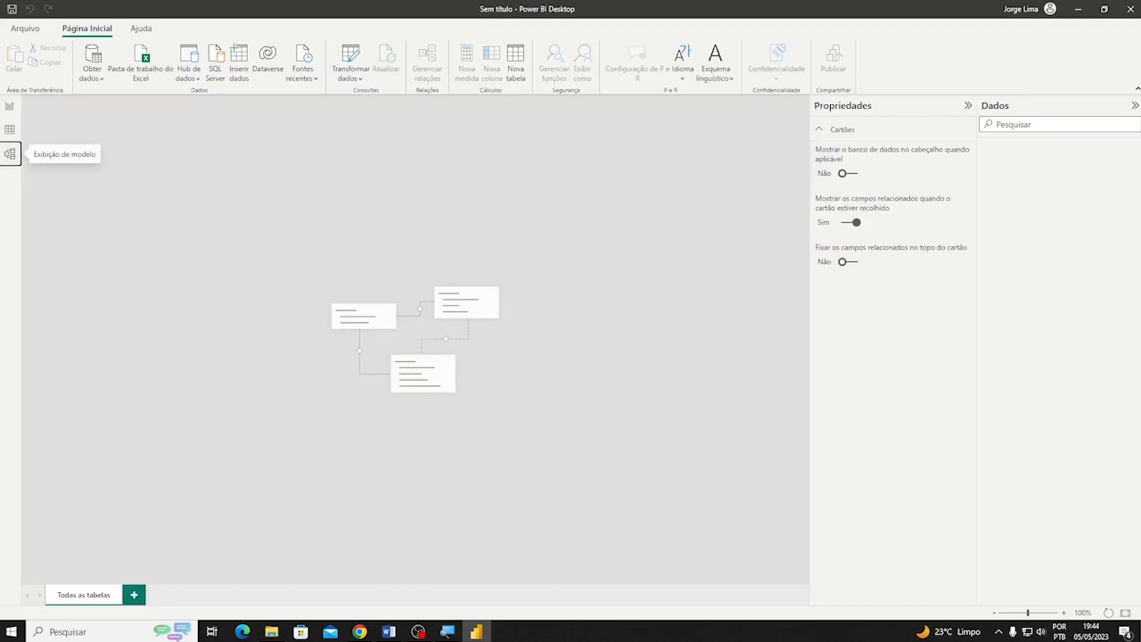
click(10, 111)
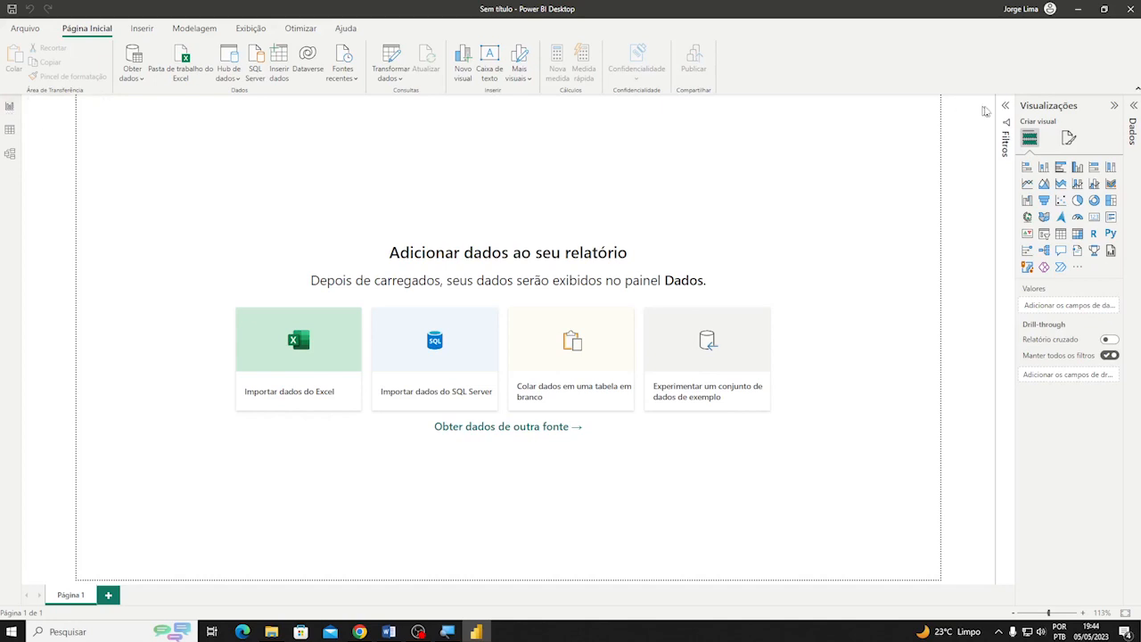
Set the report page's canvas type to Personalizar with vertical alignment Meio, and collapse the Visualizações pane
click(1070, 141)
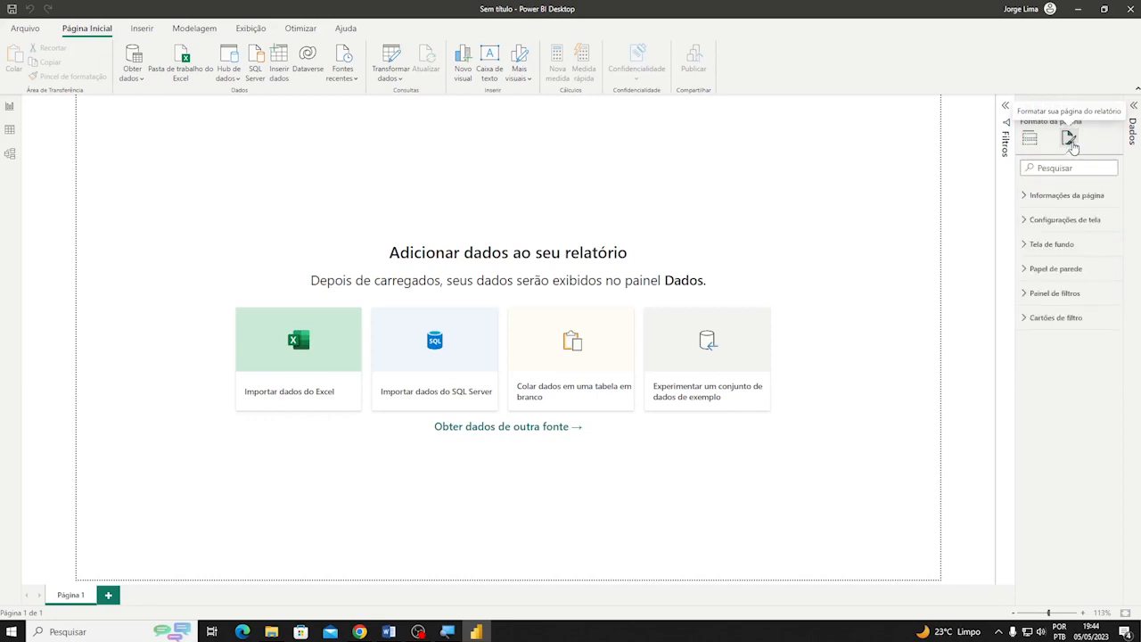
click(1064, 221)
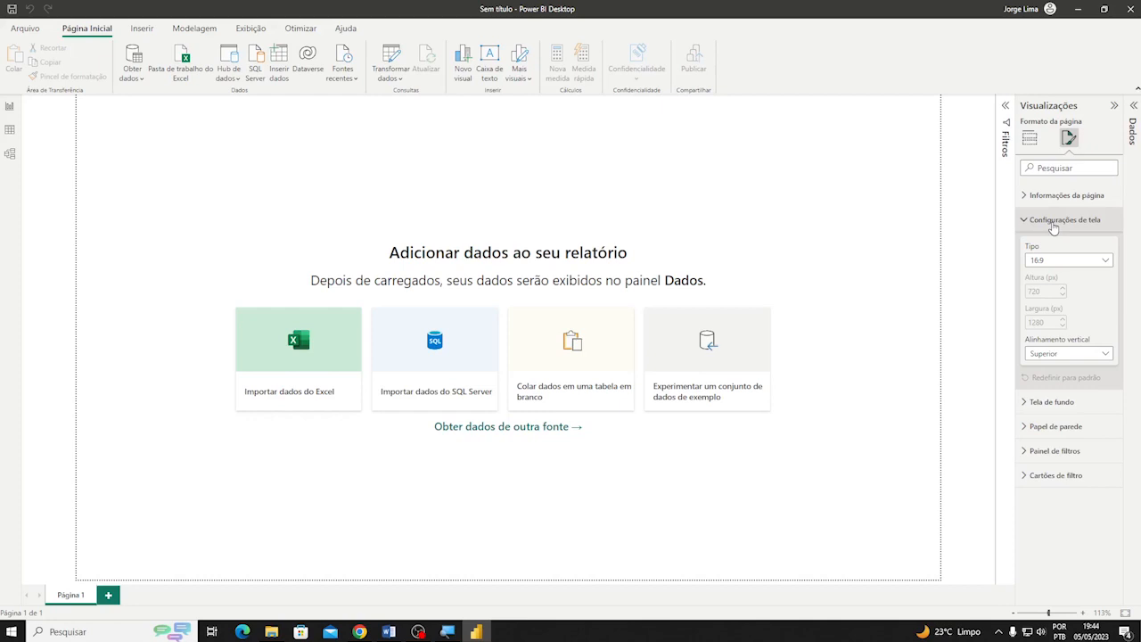
click(1109, 262)
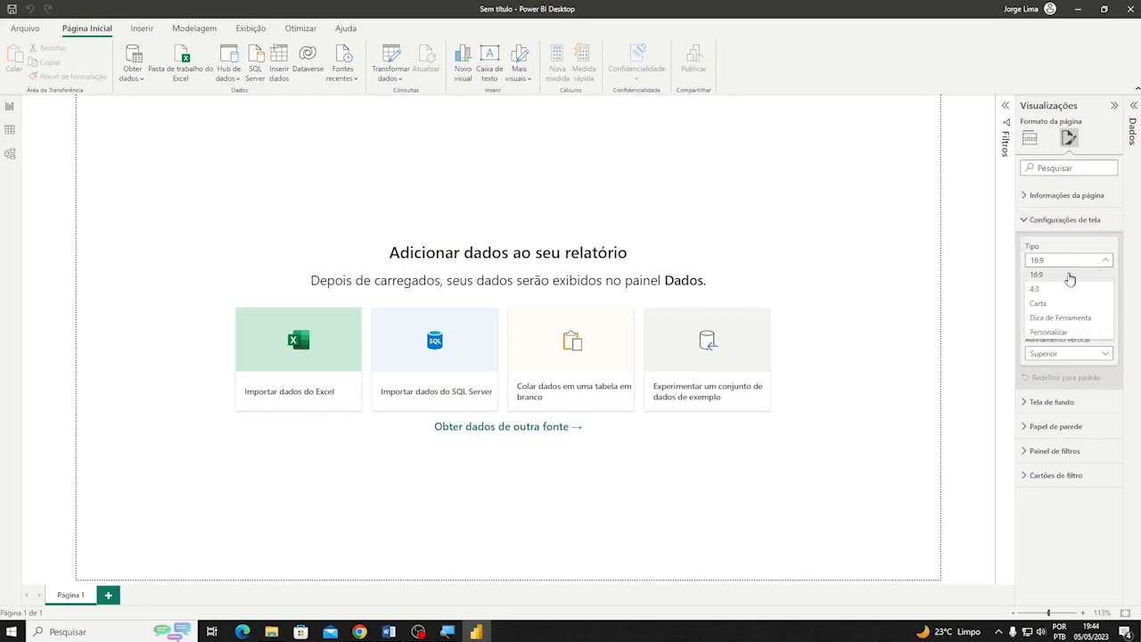
click(1038, 334)
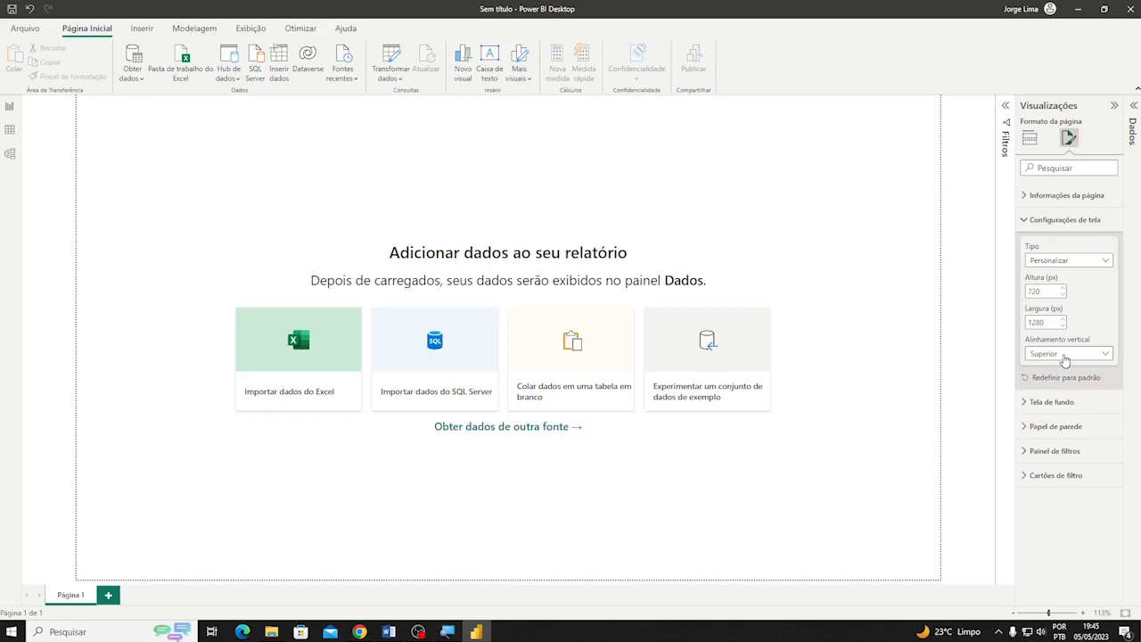
click(1108, 357)
click(1044, 389)
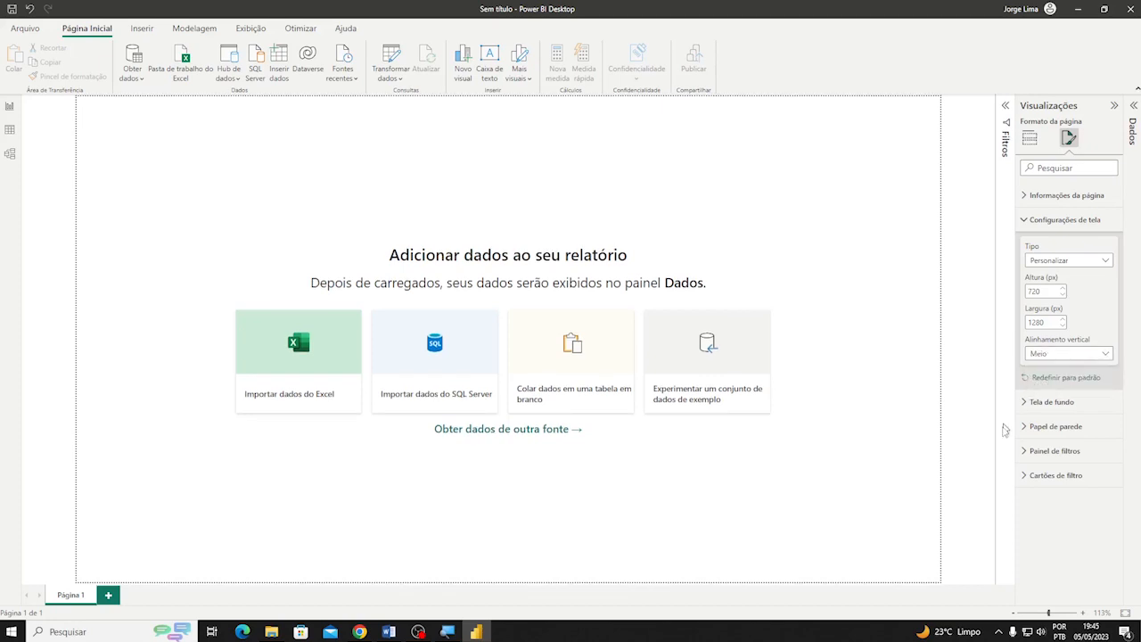
click(1015, 614)
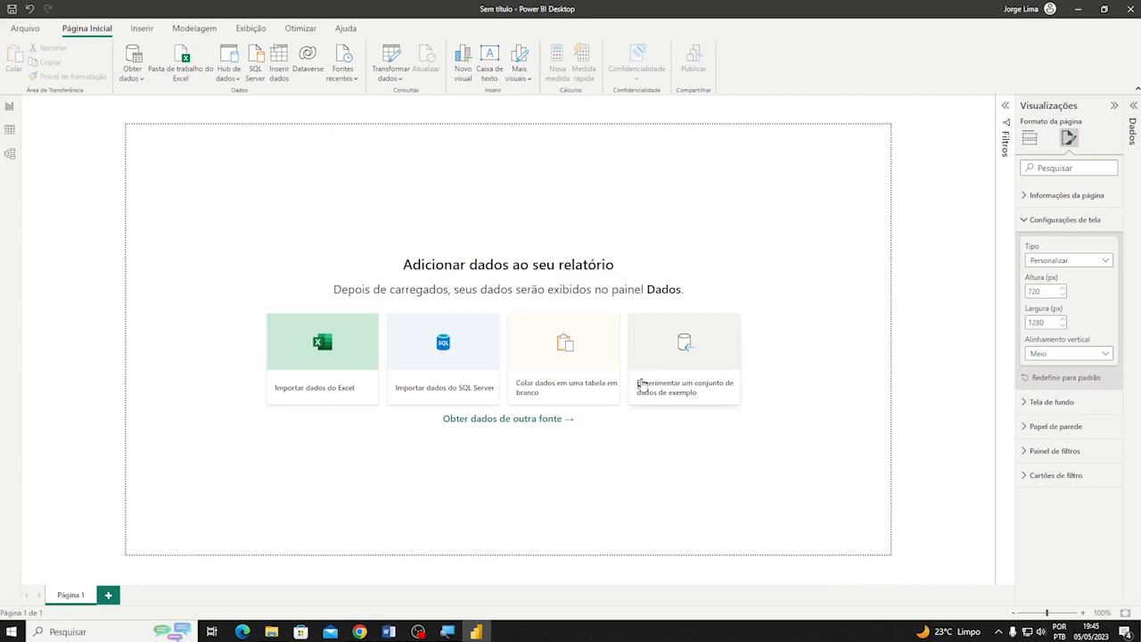
click(1113, 106)
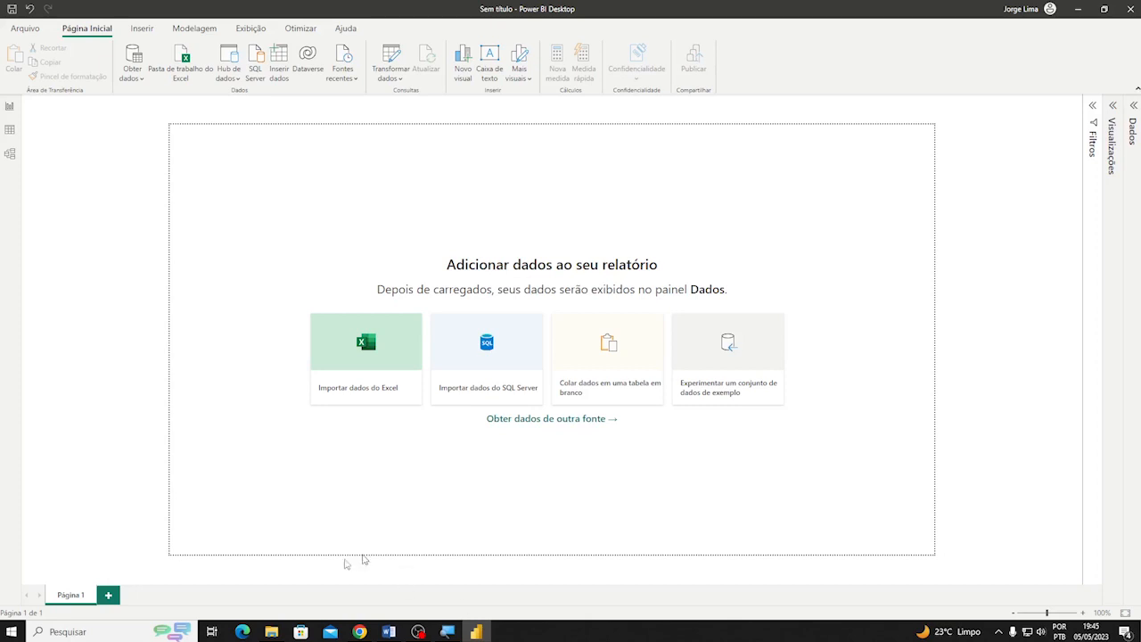
Search Windows for "blo" and launch Bloco de Notas
click(104, 635)
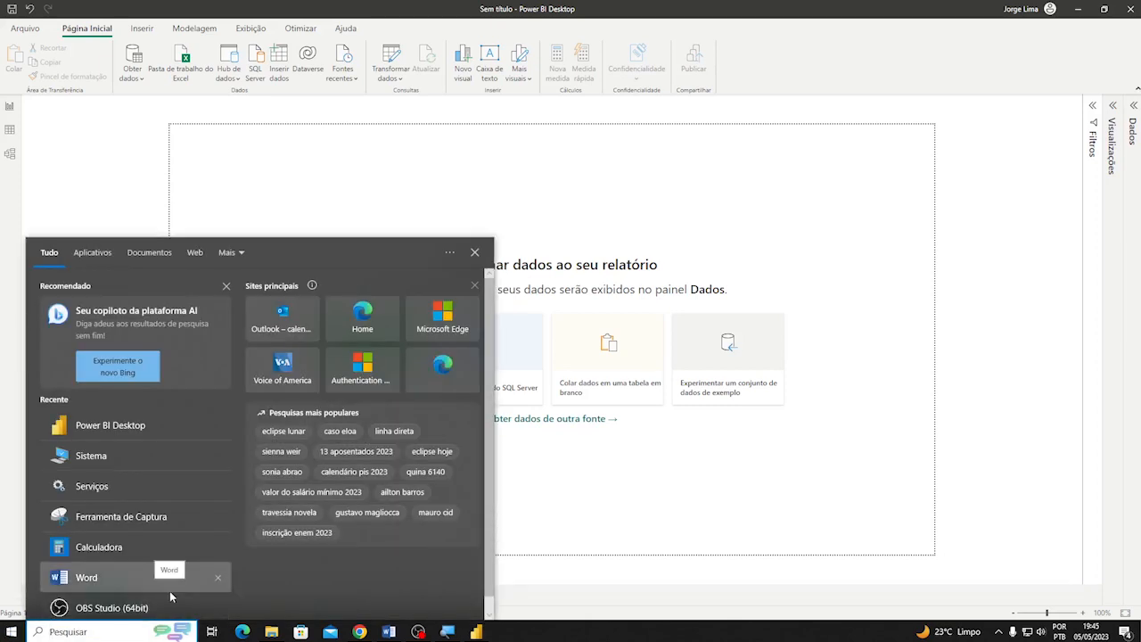
text(blo)
key(Return)
Write the note "API: base de dados oficial que fica disponível aos usuários na nuvem." and minimize Bloco de Notas
text(A)
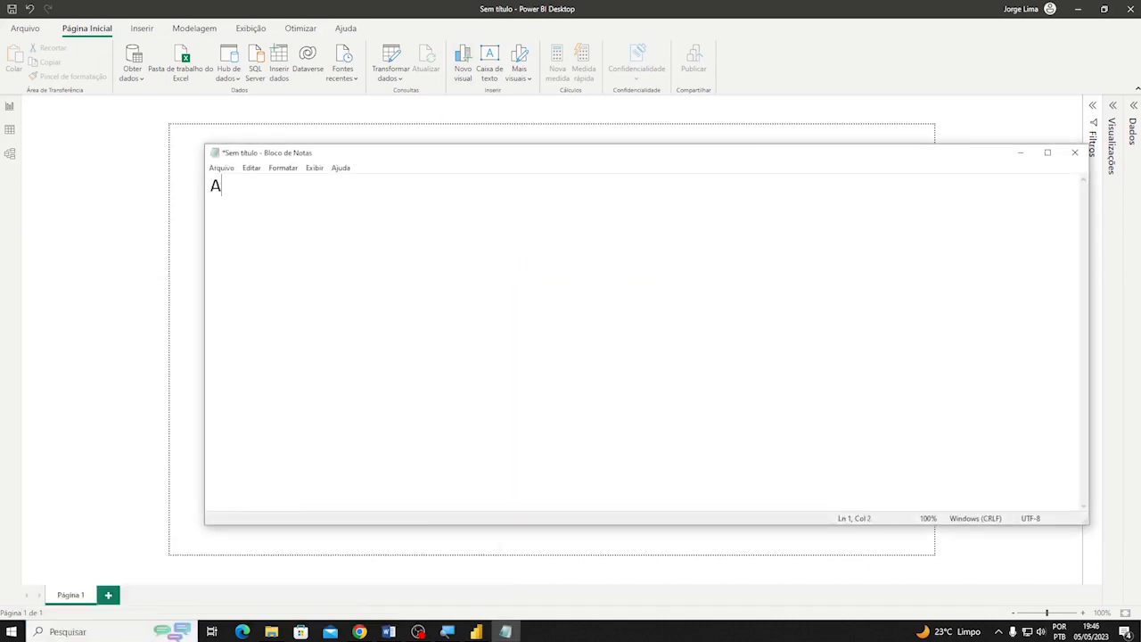
text(PI: bases)
key(BackSpace)
key(BackSpace)
text(de )
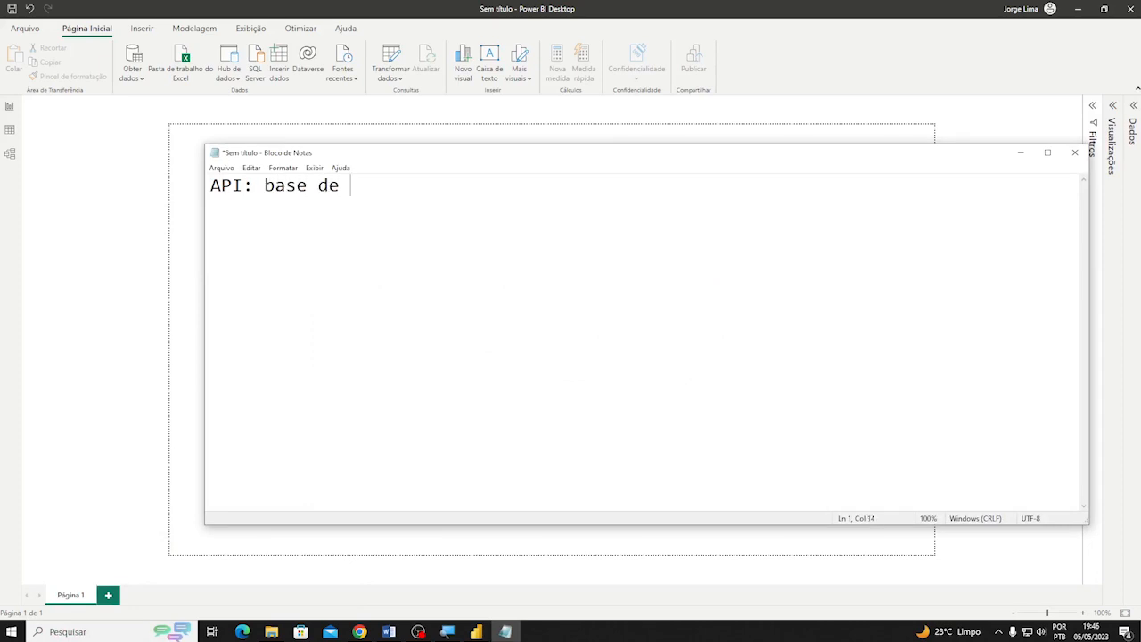
text(dados ofic)
text(ial)
key(BackSpace)
text(al que fica disponível aos )
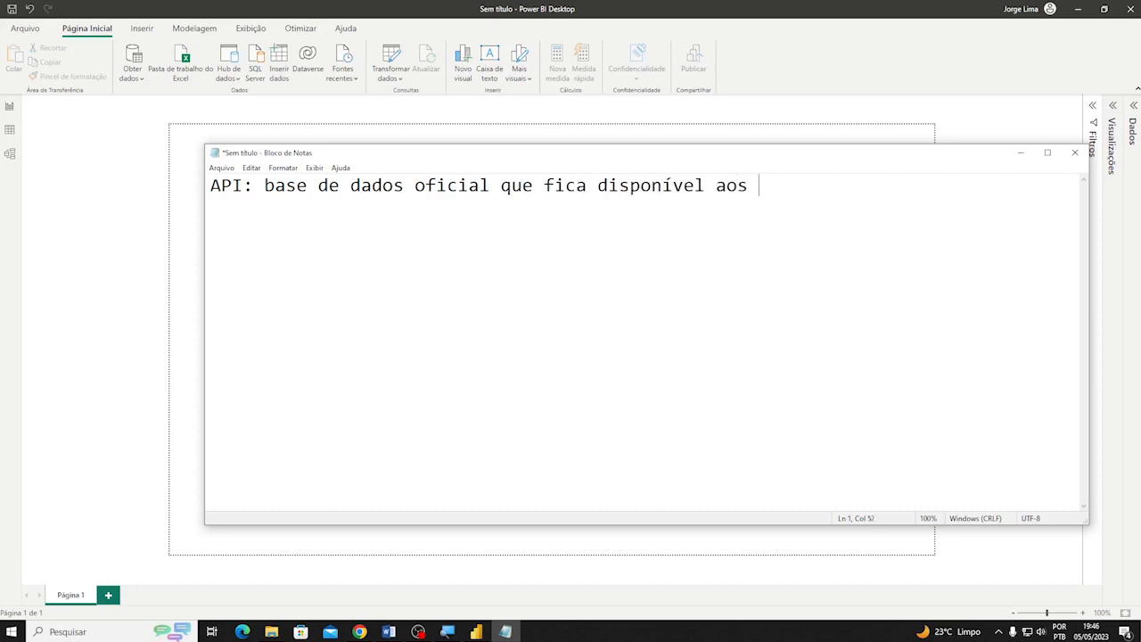
text(usuários.)
key(Left)
text(na nuvem)
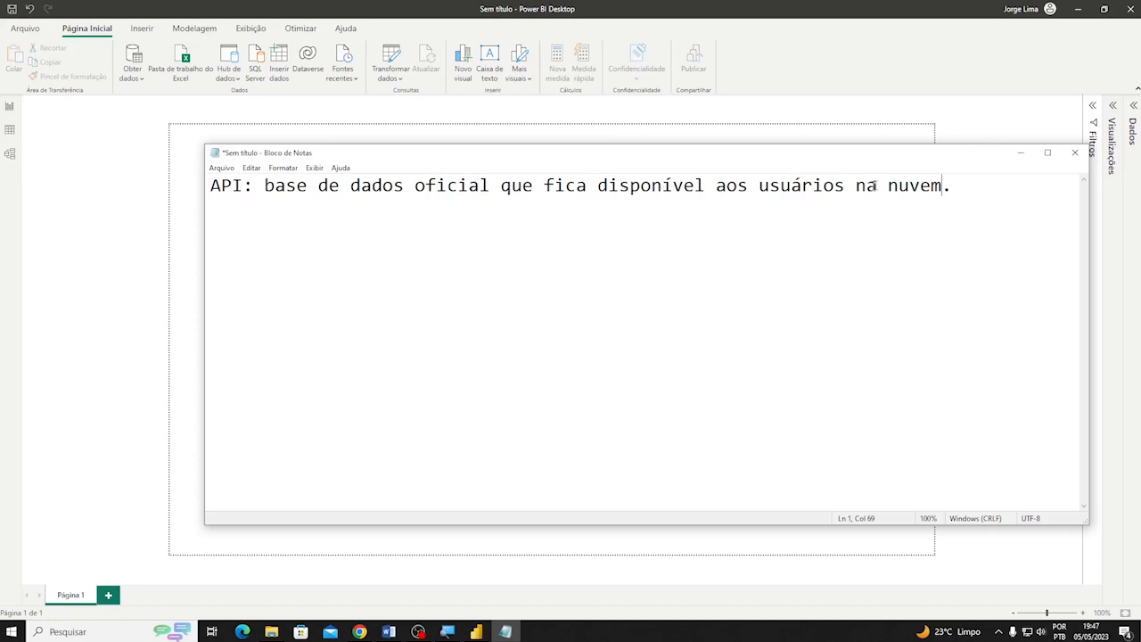
click(1021, 153)
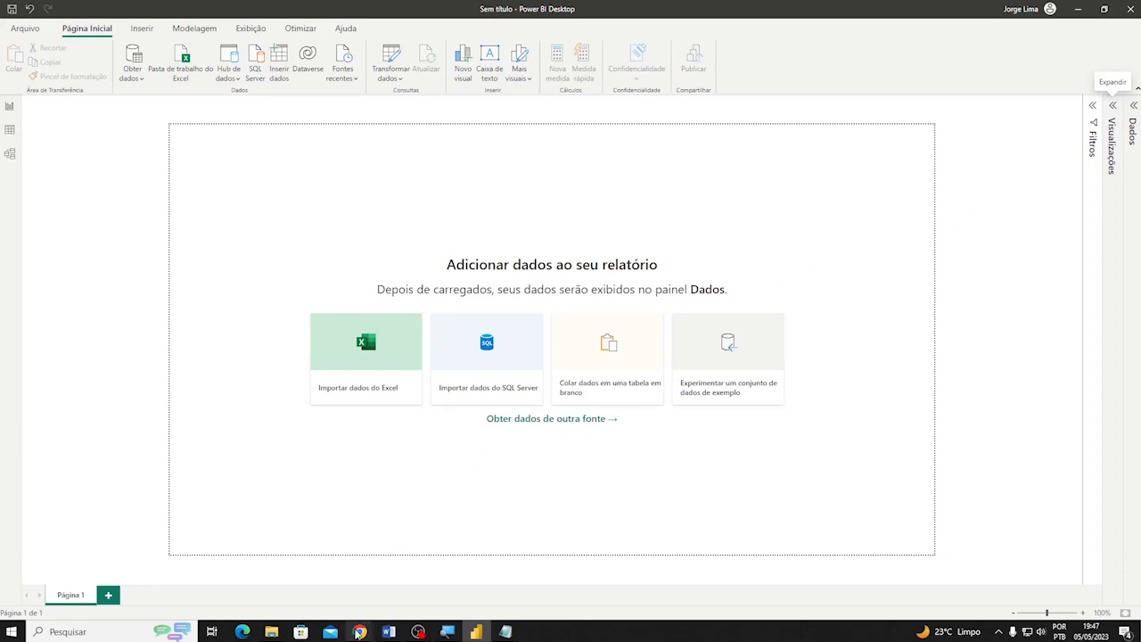
Switch to the Chrome window with the Microsoft download page and load the SWAPI documentation by entering "swapi" as the address
mouse_move(359, 633)
click(229, 579)
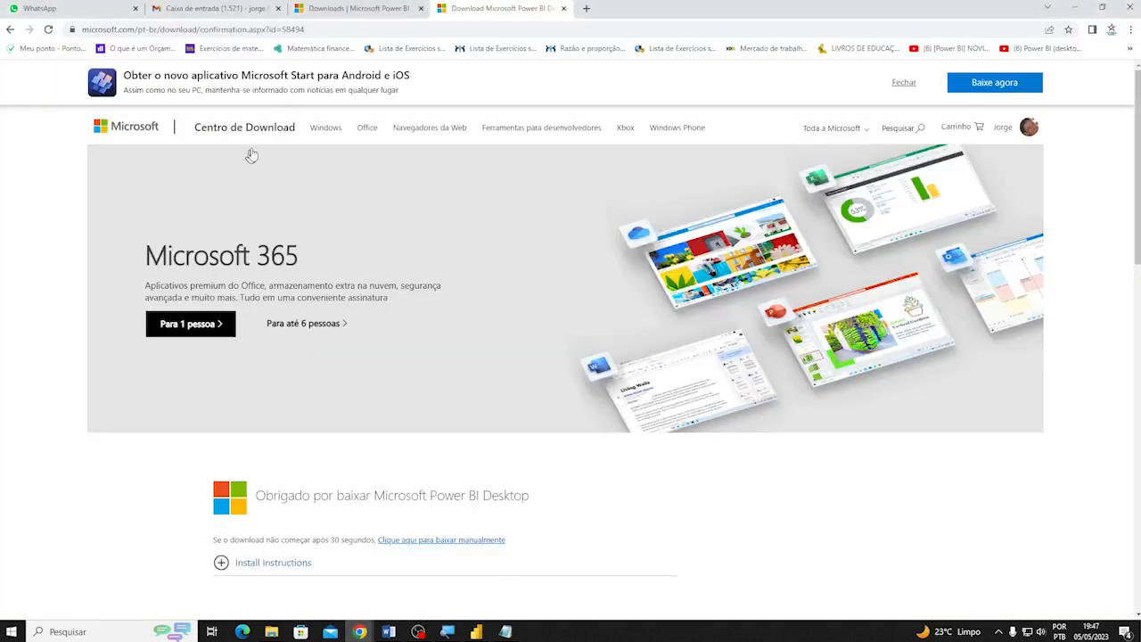
click(325, 29)
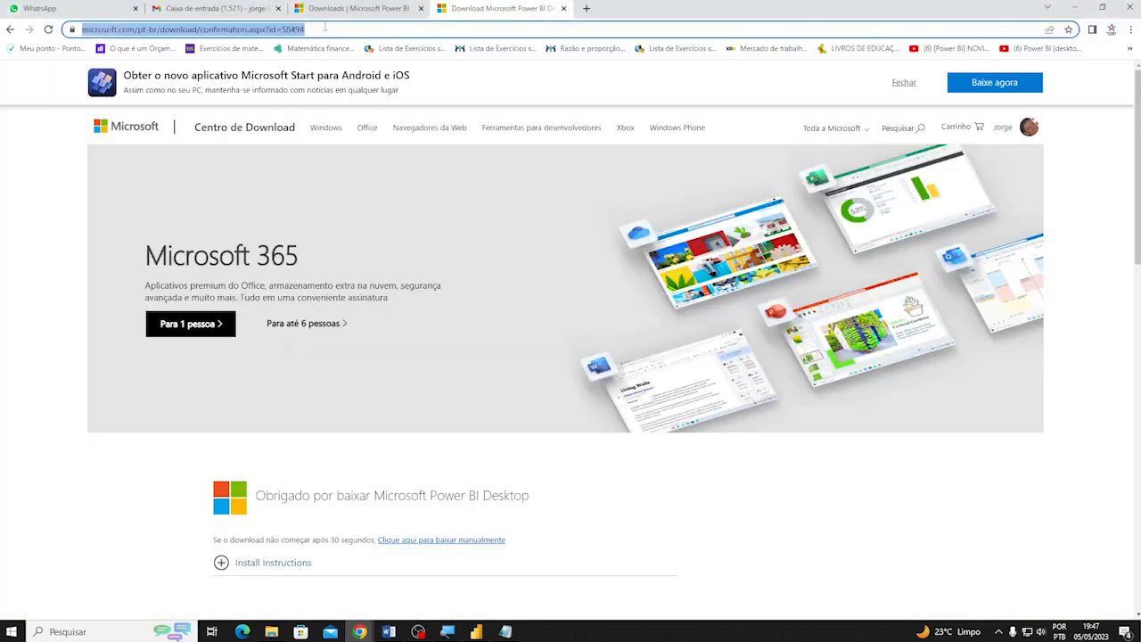
text(swapo)
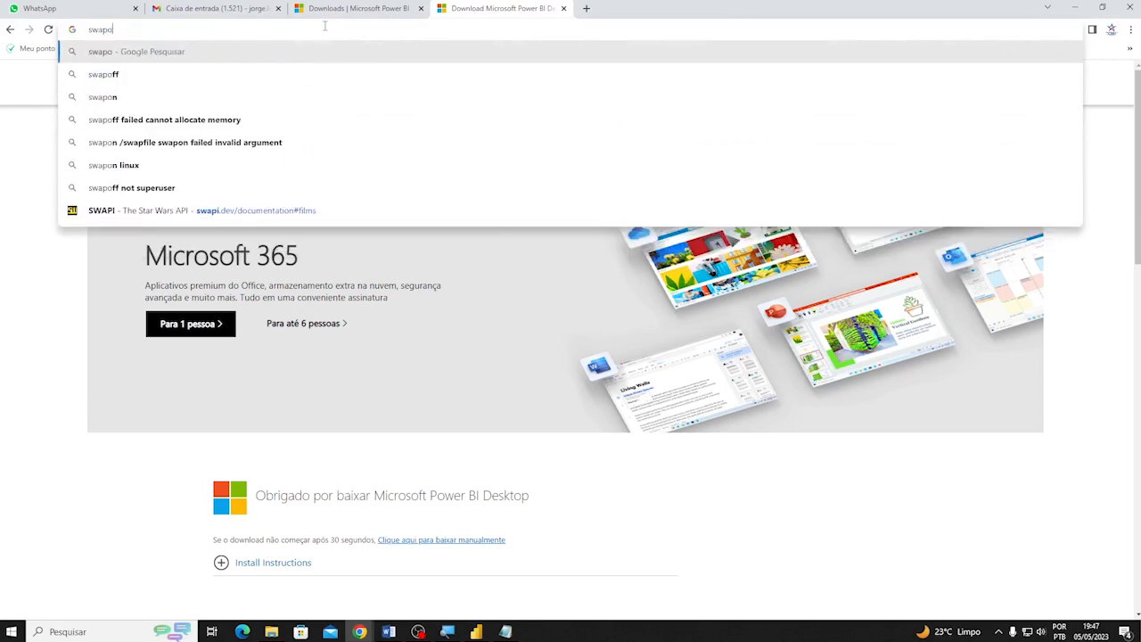
text(])
key(BackSpace)
key(BackSpace)
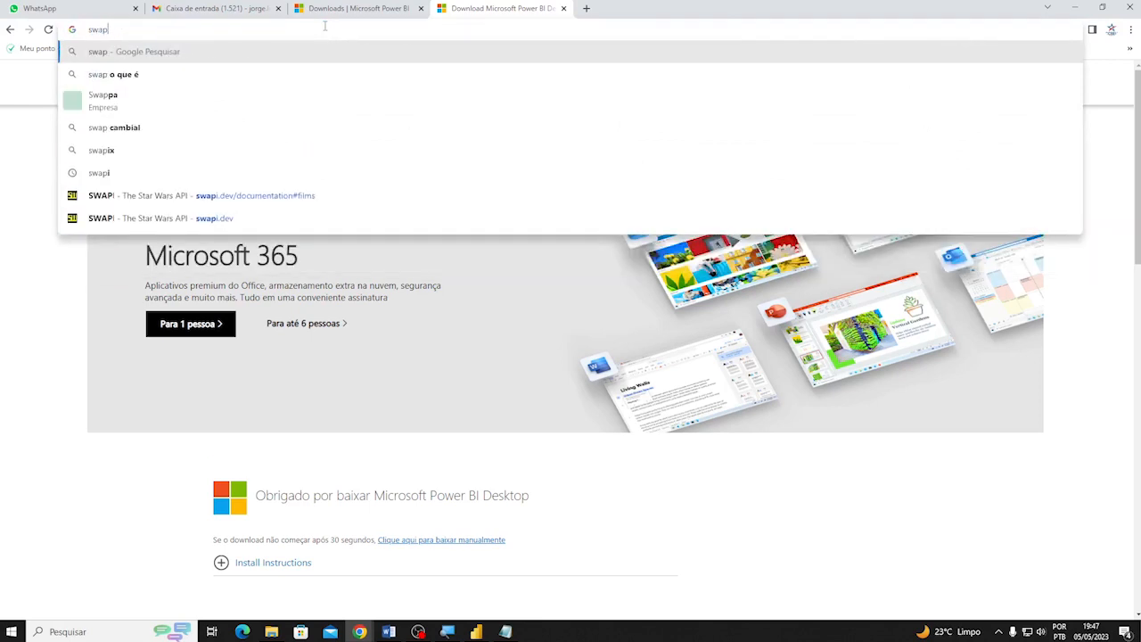
text(i)
key(Return)
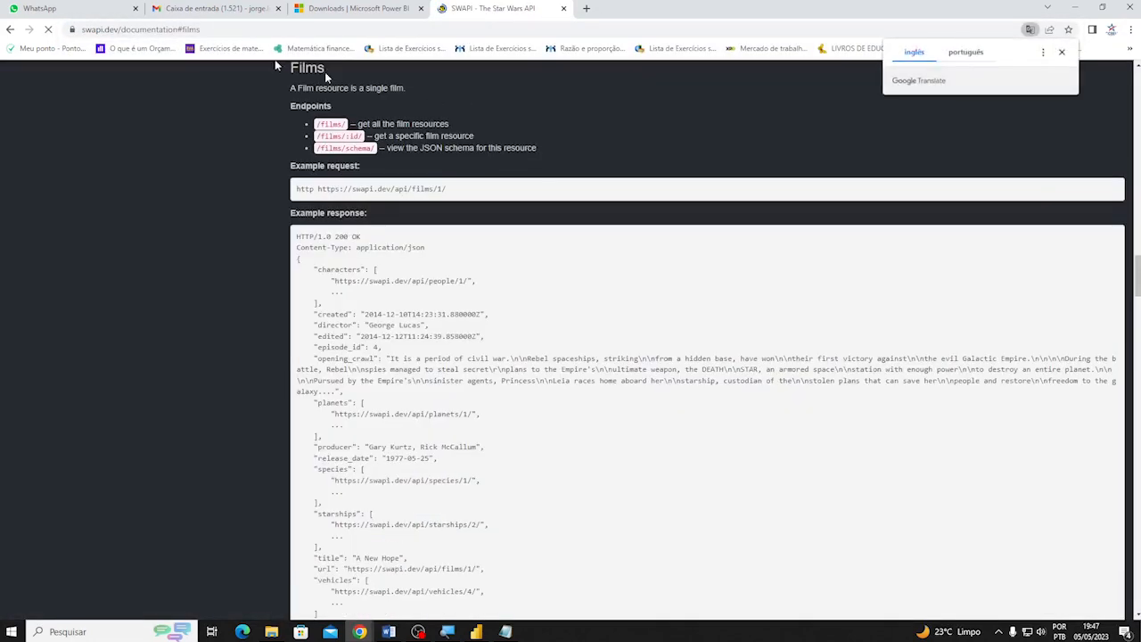
drag(199, 29, 103, 29)
key(BackSpace)
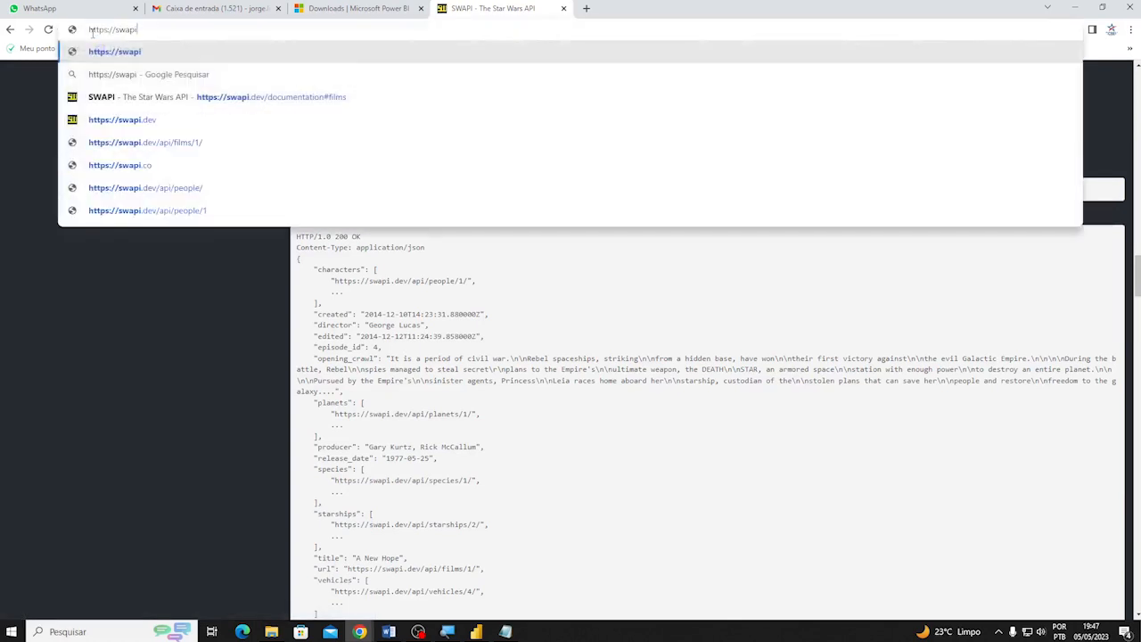
key(Return)
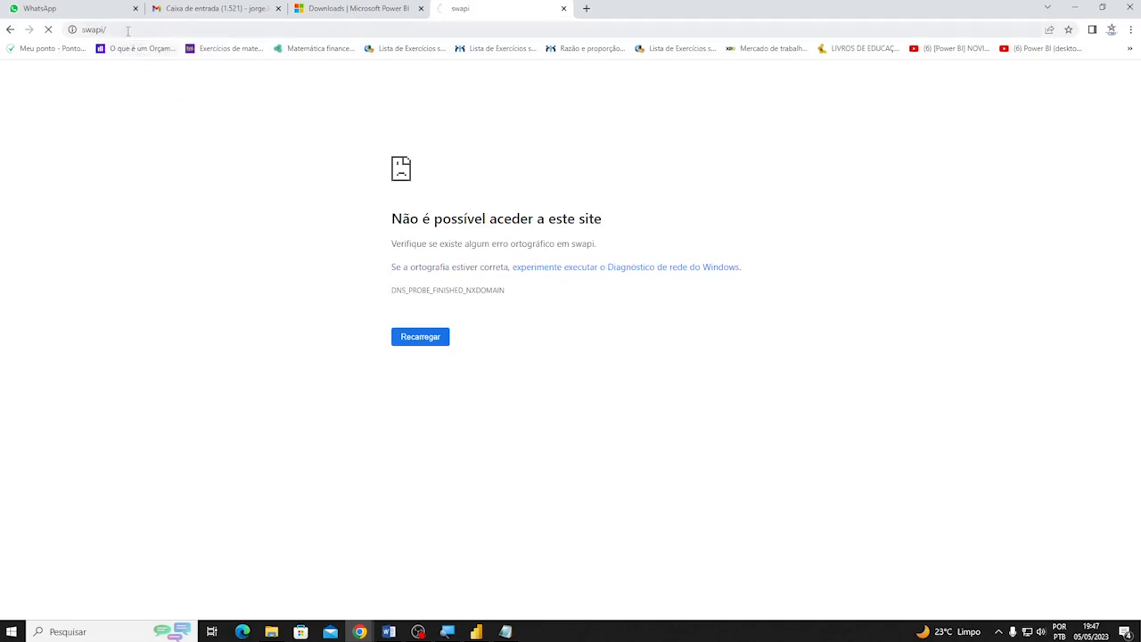
Search Google for "sw api" and open the swapi.dev result "SWAPI - The Star Wars API"
click(127, 30)
click(147, 29)
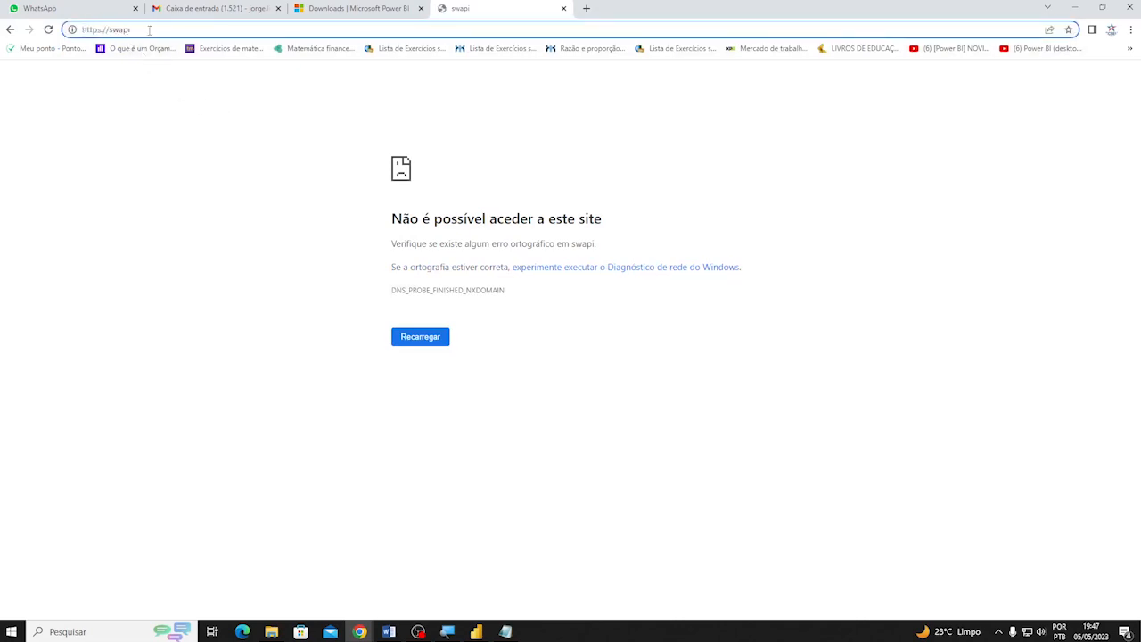
key(ctrl+a)
text(s)
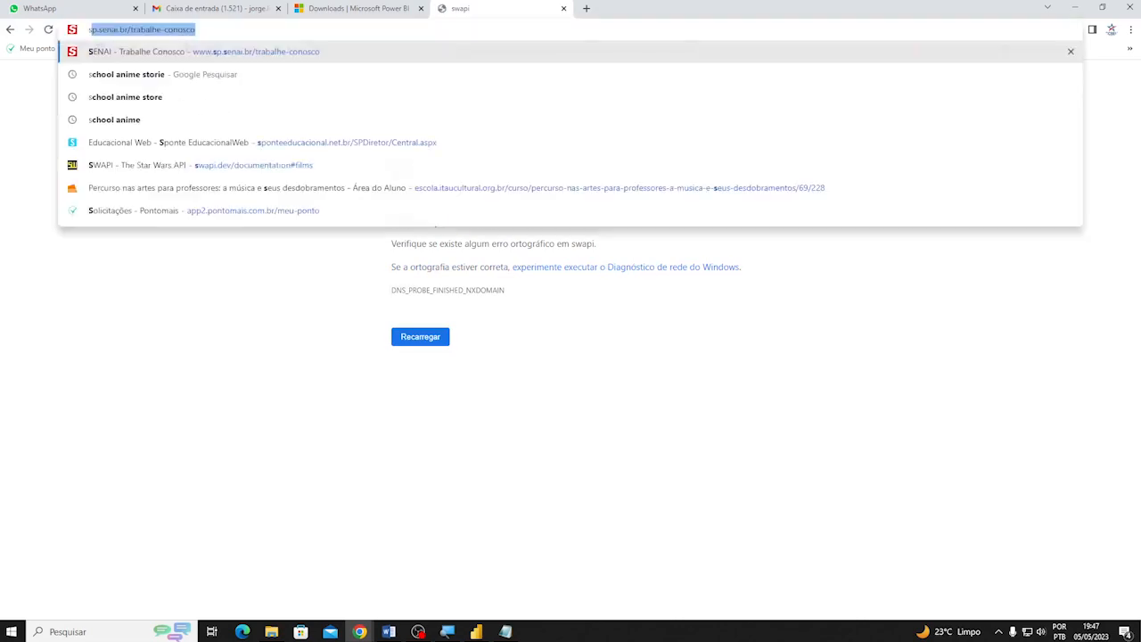
text(w api)
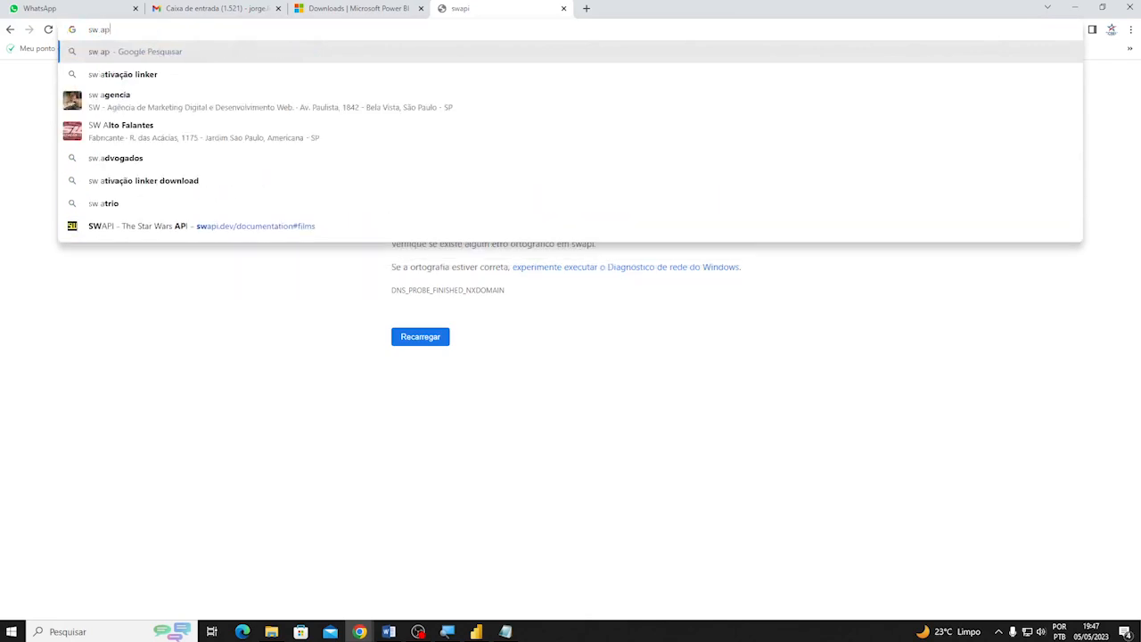
key(Return)
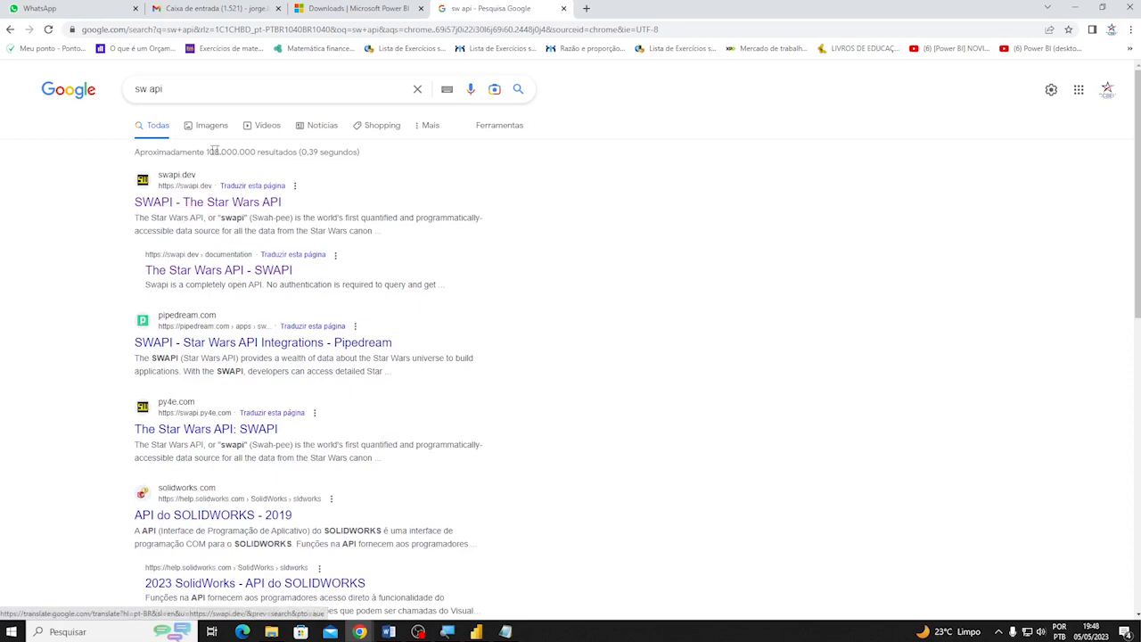
click(207, 204)
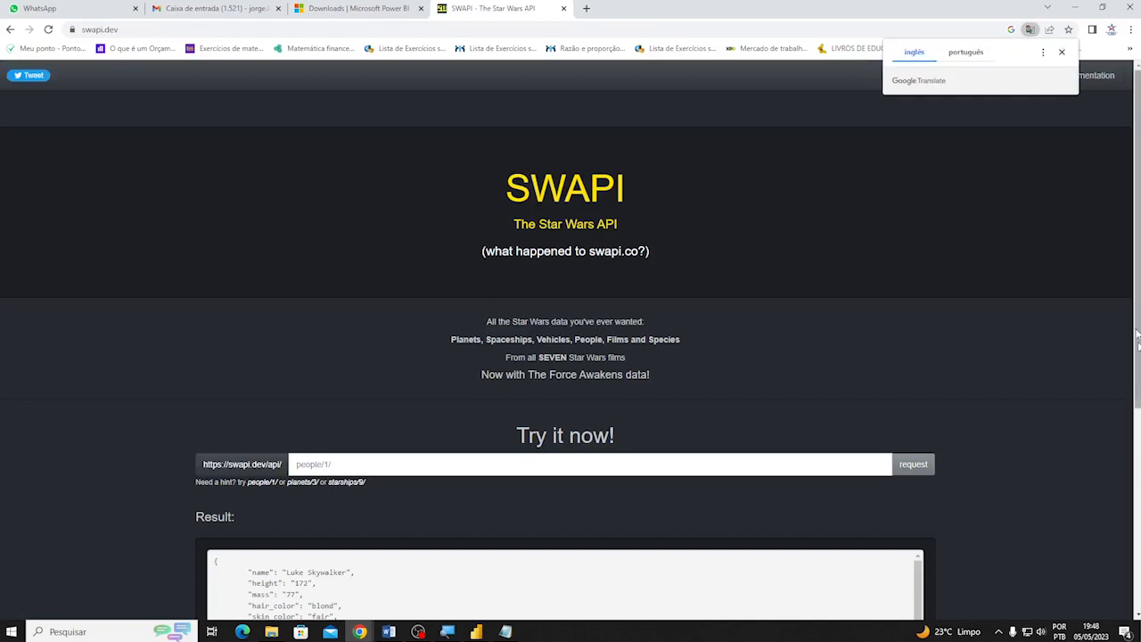
Translate the SWAPI home page into Portuguese, dismiss the translation popup, and look over the page
click(970, 53)
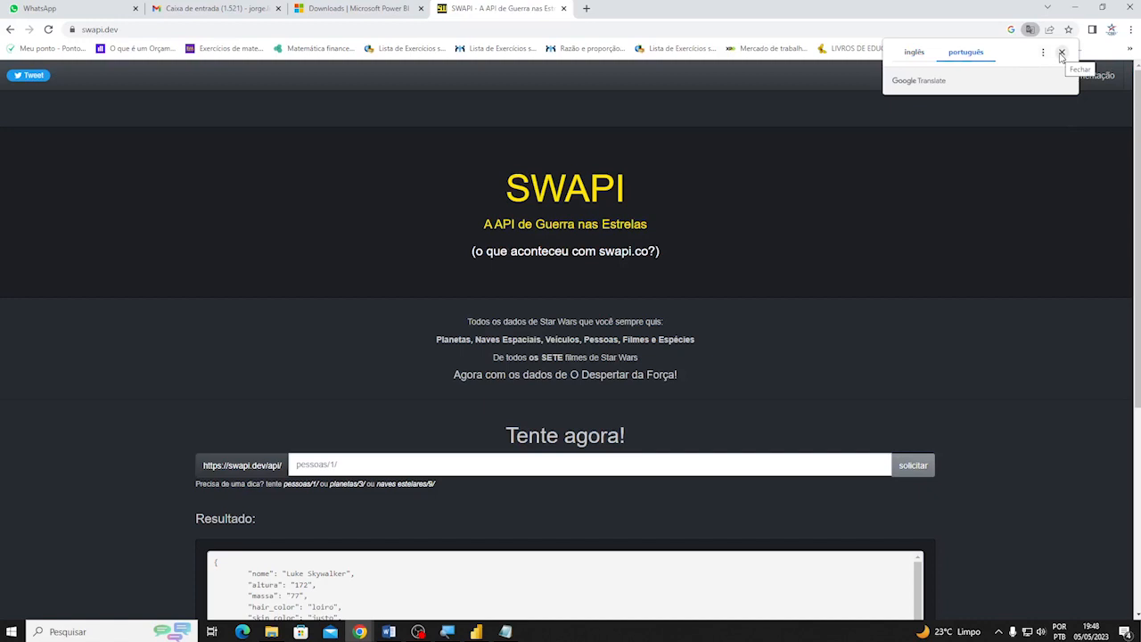
click(1061, 54)
scroll(700, 322, down, 3)
scroll(702, 328, up, 3)
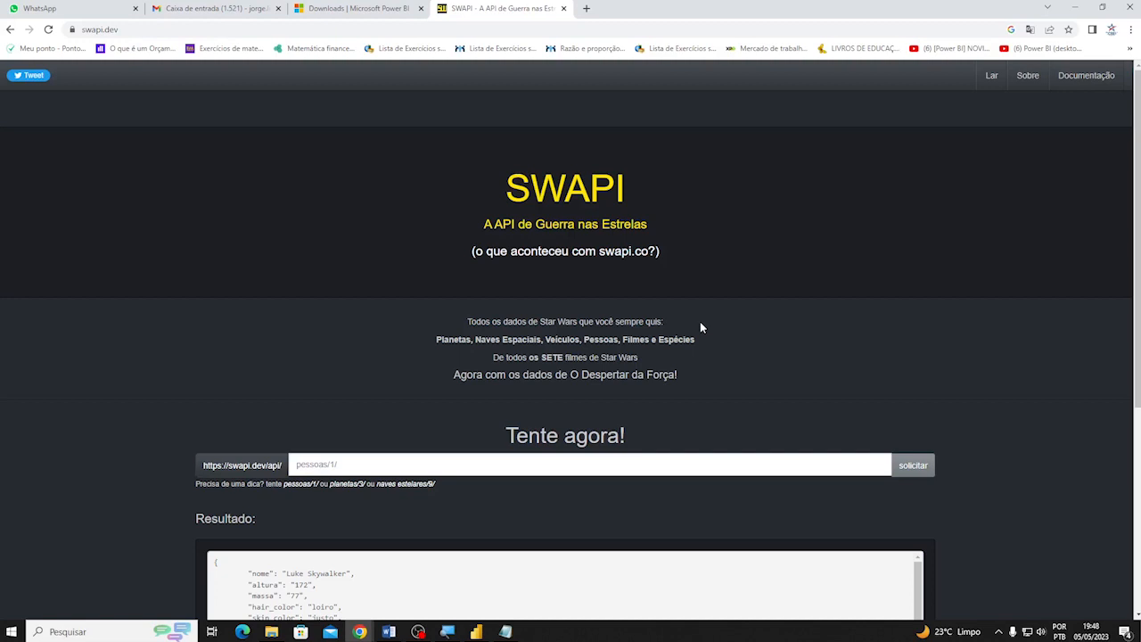
Open the SWAPI documentation and go to the filmes resource section with its example request
click(1086, 85)
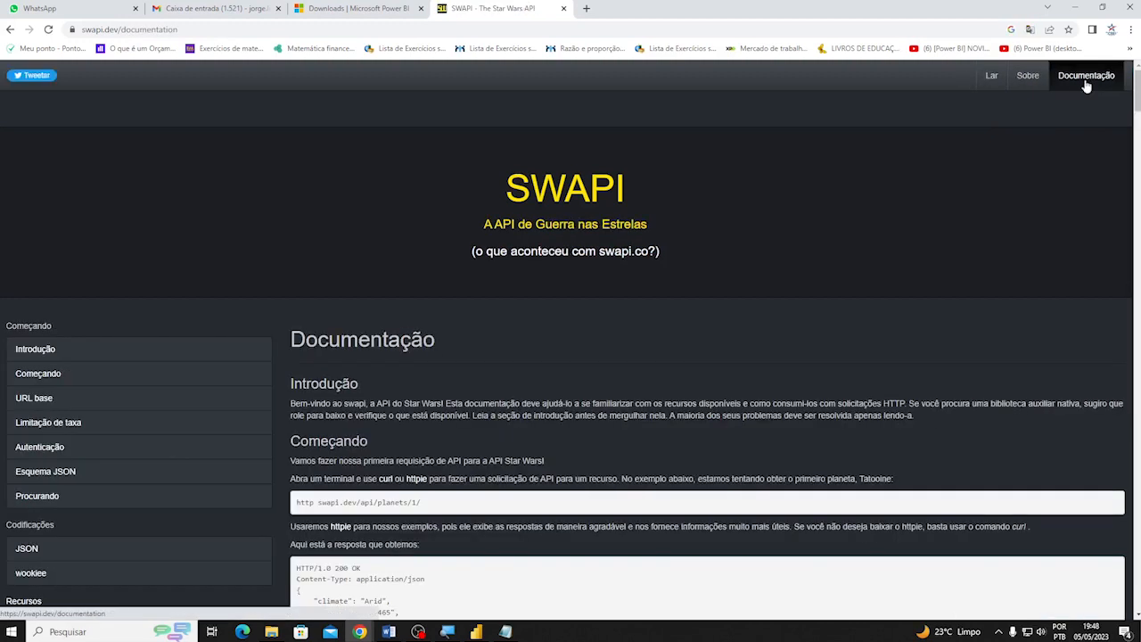
scroll(682, 302, down, 1)
scroll(683, 302, down, 3)
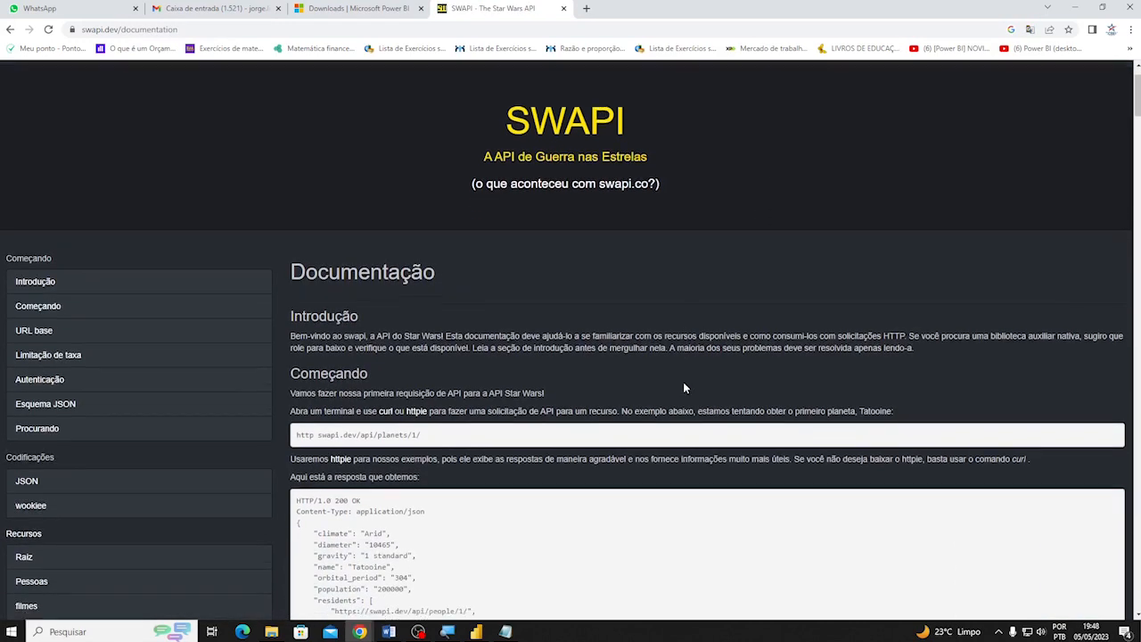
scroll(652, 337, up, 2)
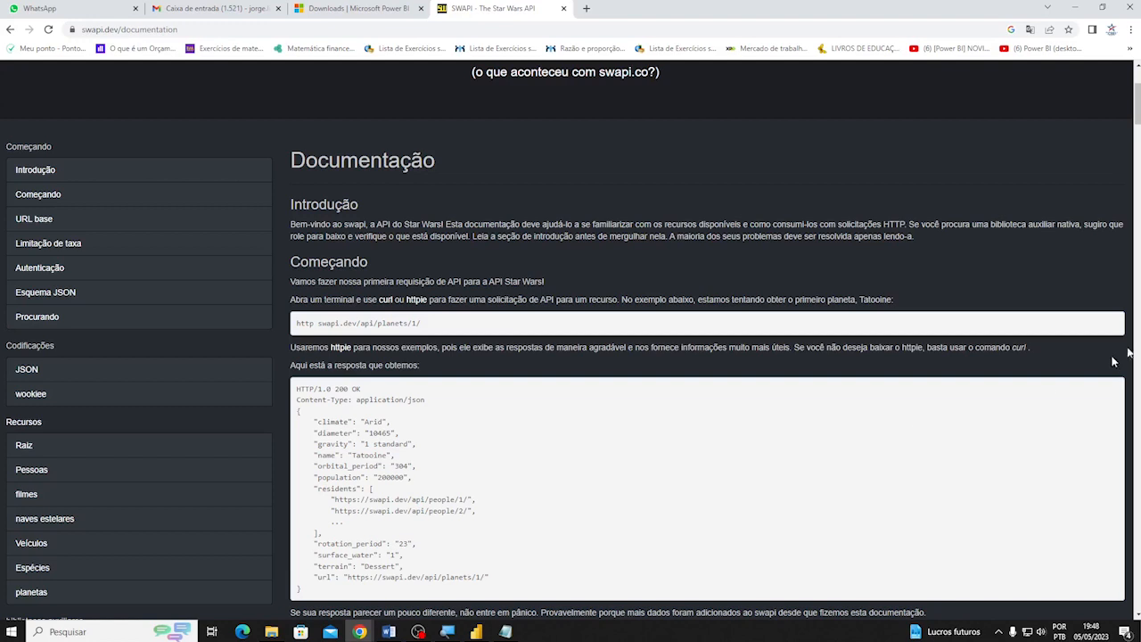
click(26, 498)
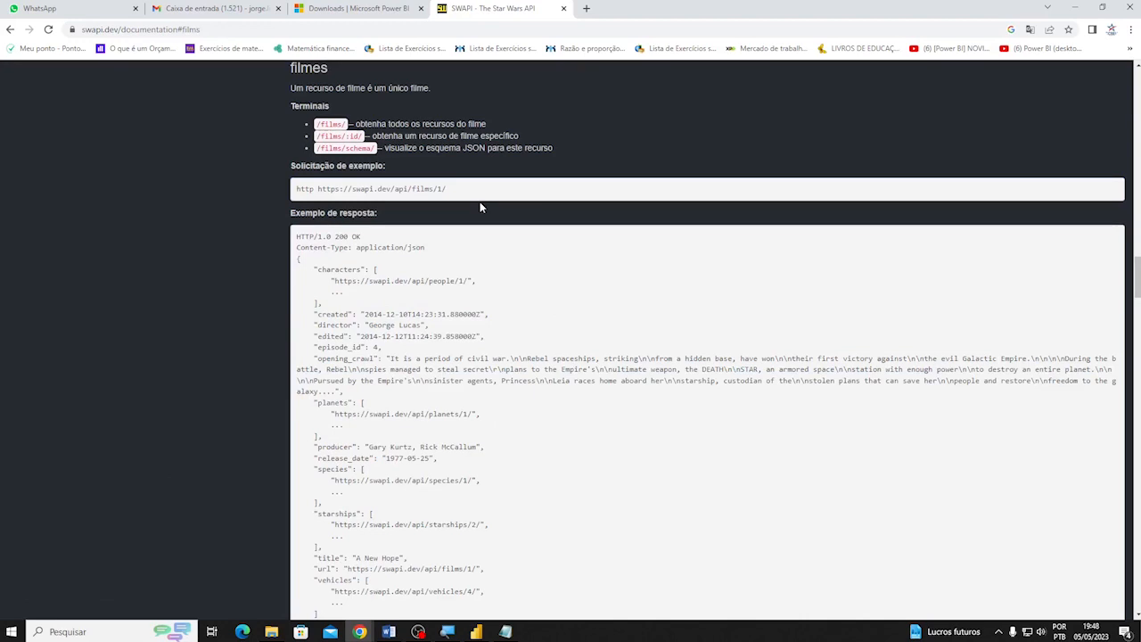
scroll(480, 206, up, 2)
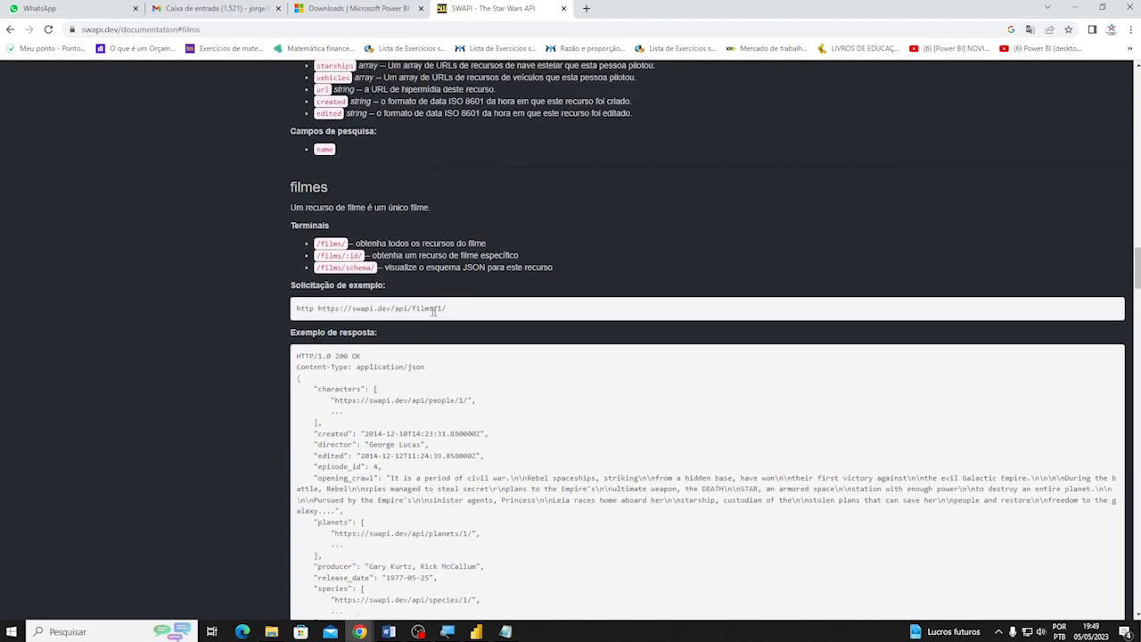
drag(317, 308, 450, 308)
key(ctrl+c)
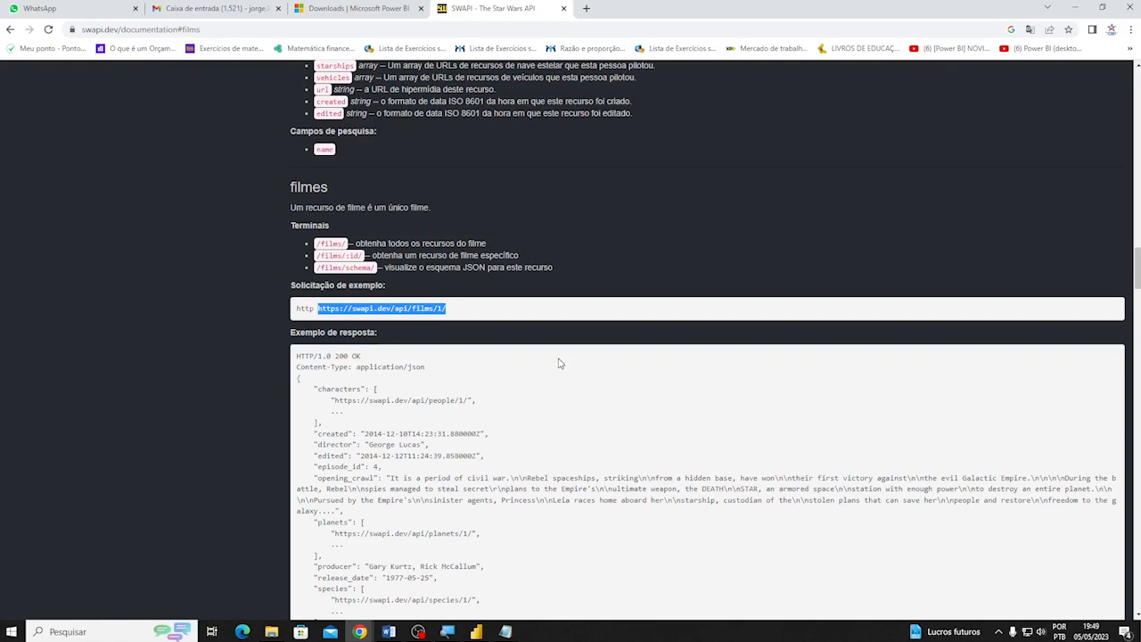
click(477, 631)
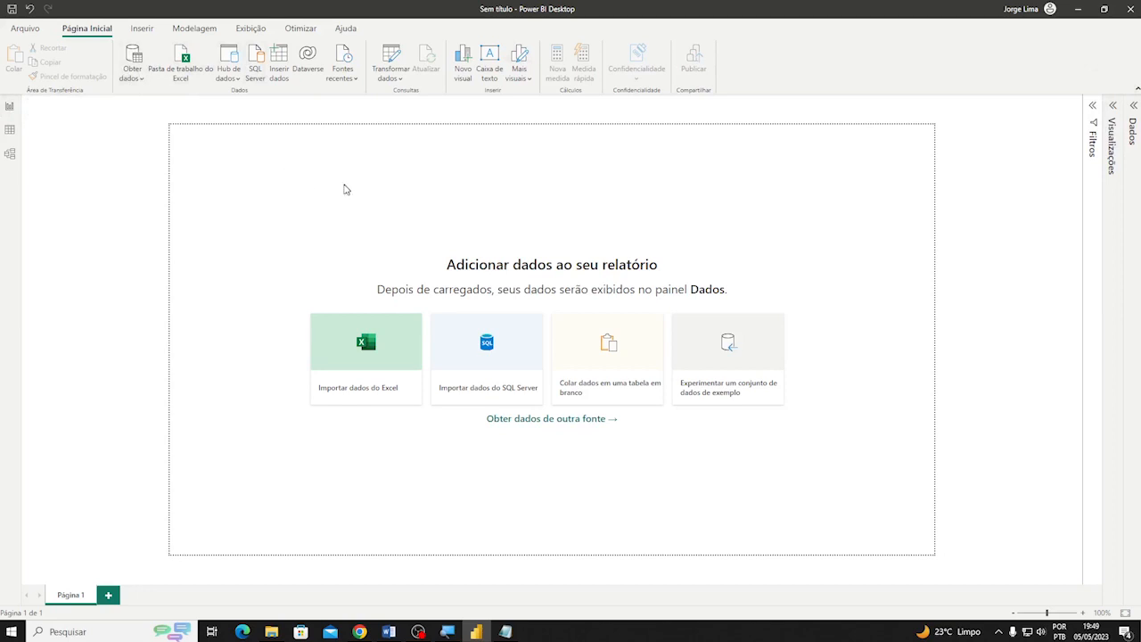
click(141, 80)
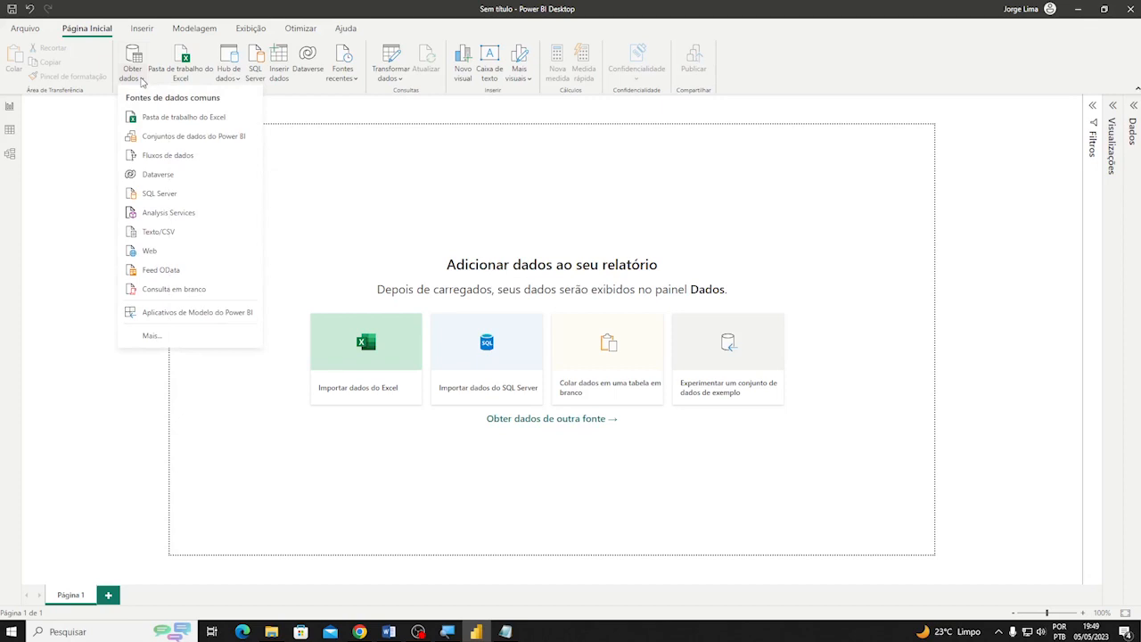
click(161, 254)
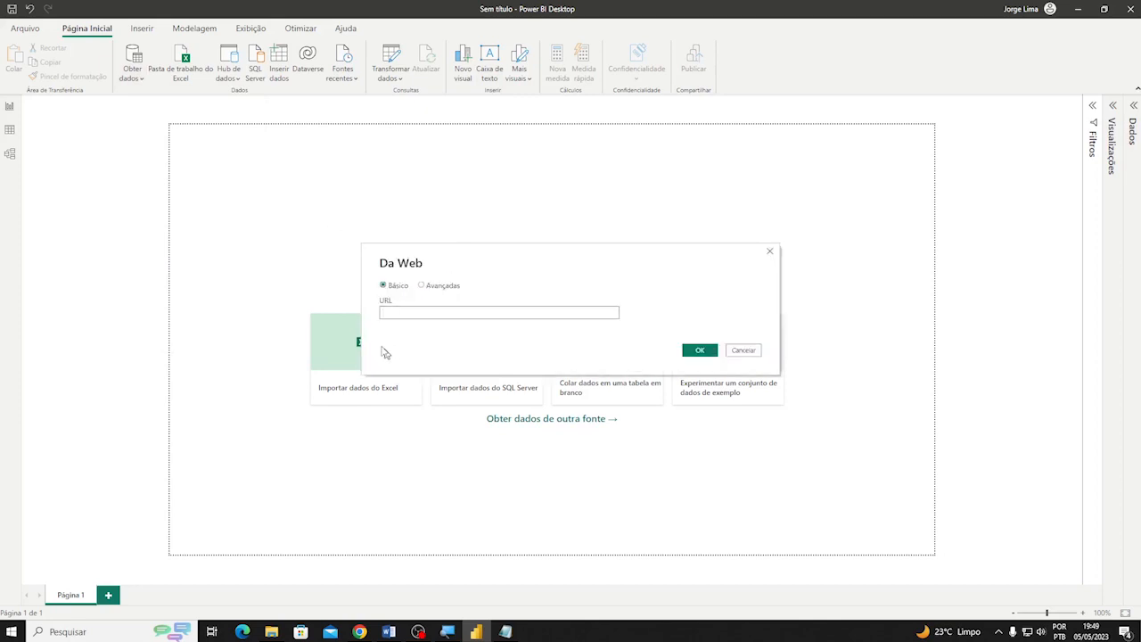
key(ctrl+v)
click(701, 350)
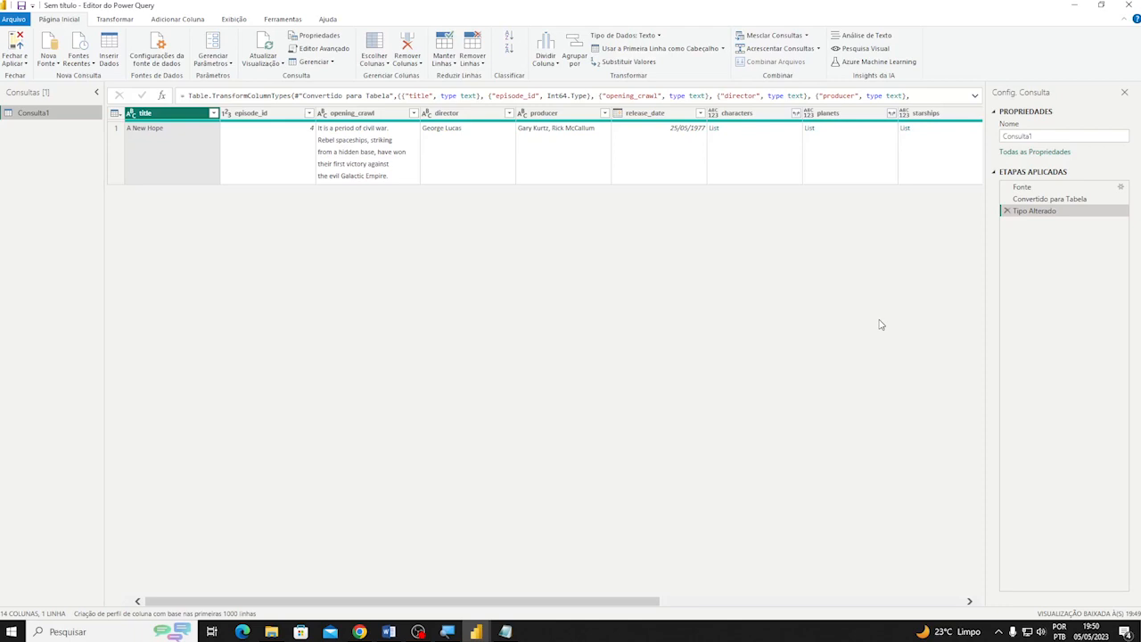
Delete the Tipo Alterado and Convertido para Tabela steps from Consulta1, and convert the source record into a table
click(1006, 213)
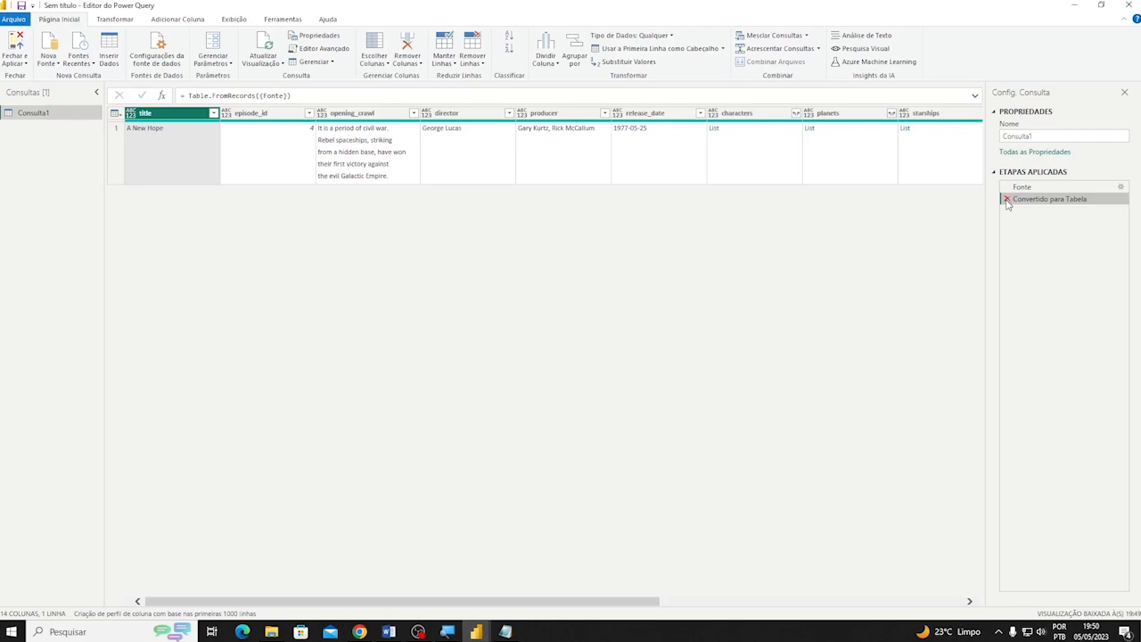
click(1006, 200)
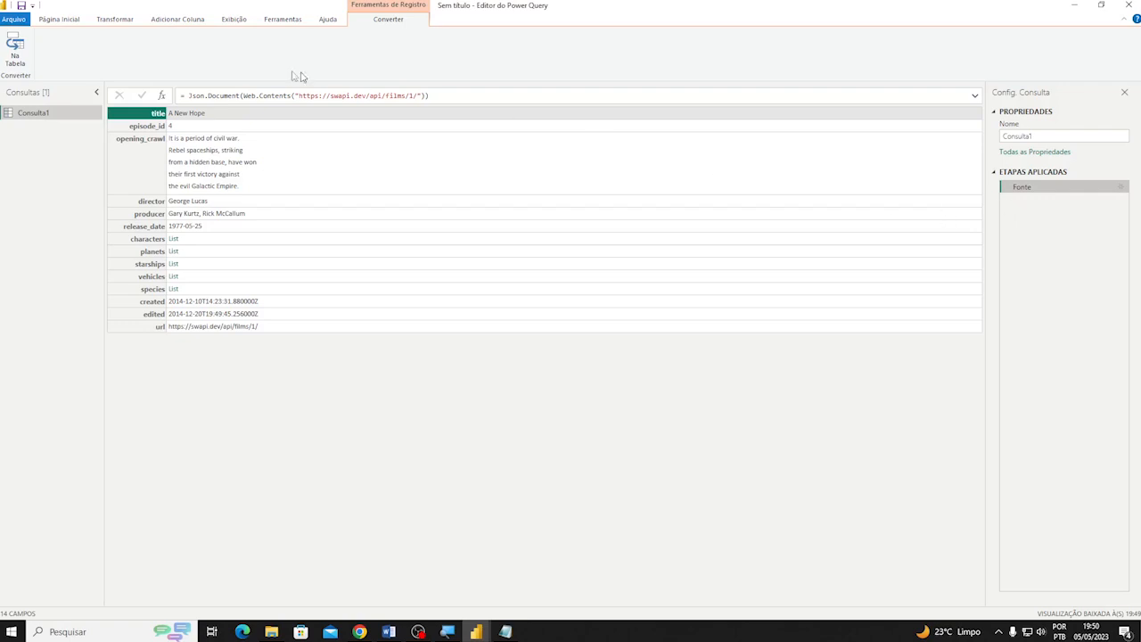
click(23, 55)
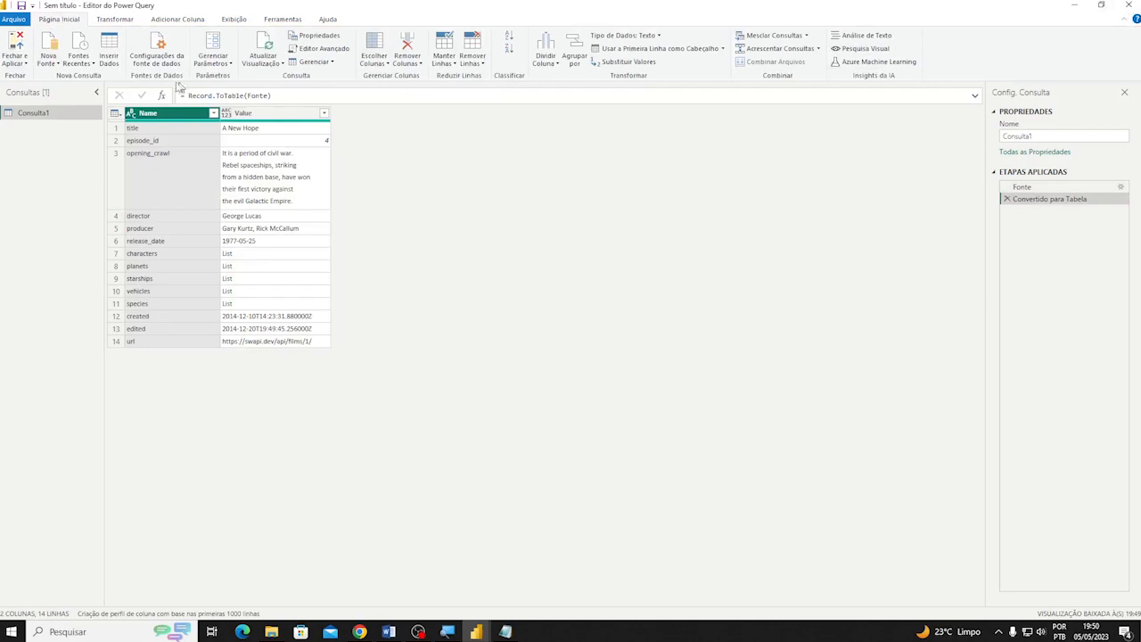
Close the Power Query Editor without applying the query, and discard the pending changes to Consulta1
click(1132, 8)
click(631, 337)
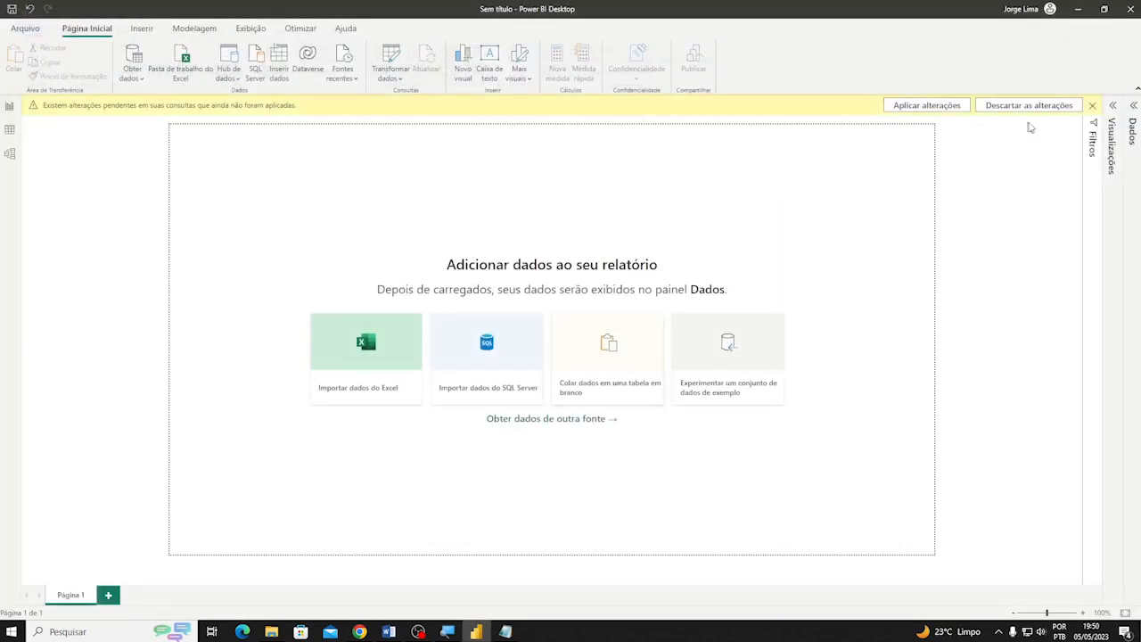
click(1020, 110)
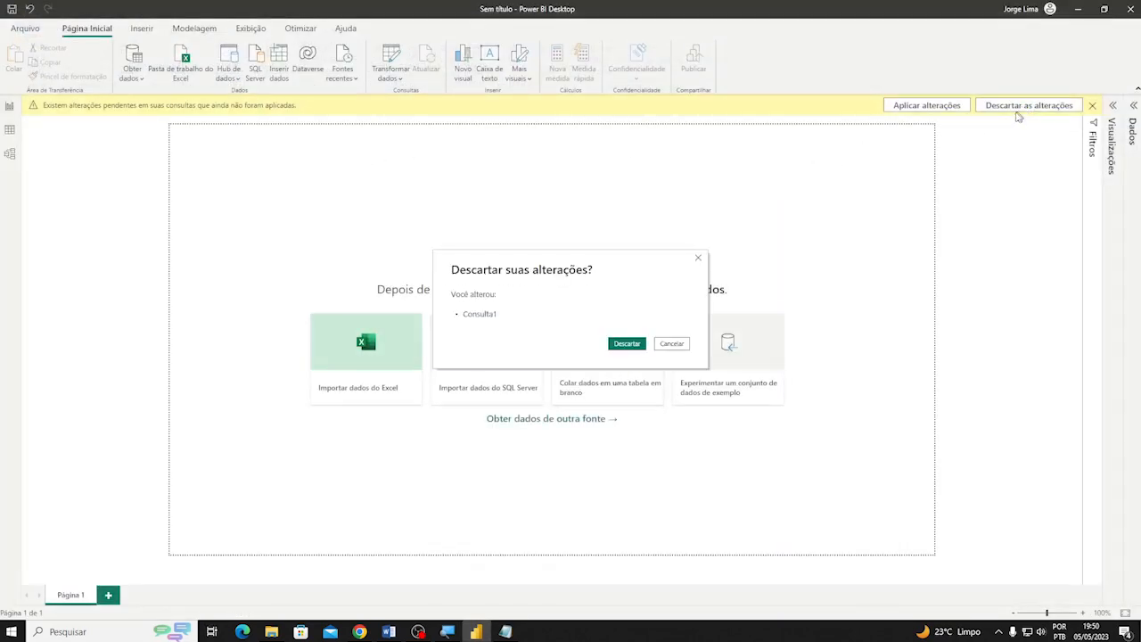
click(628, 345)
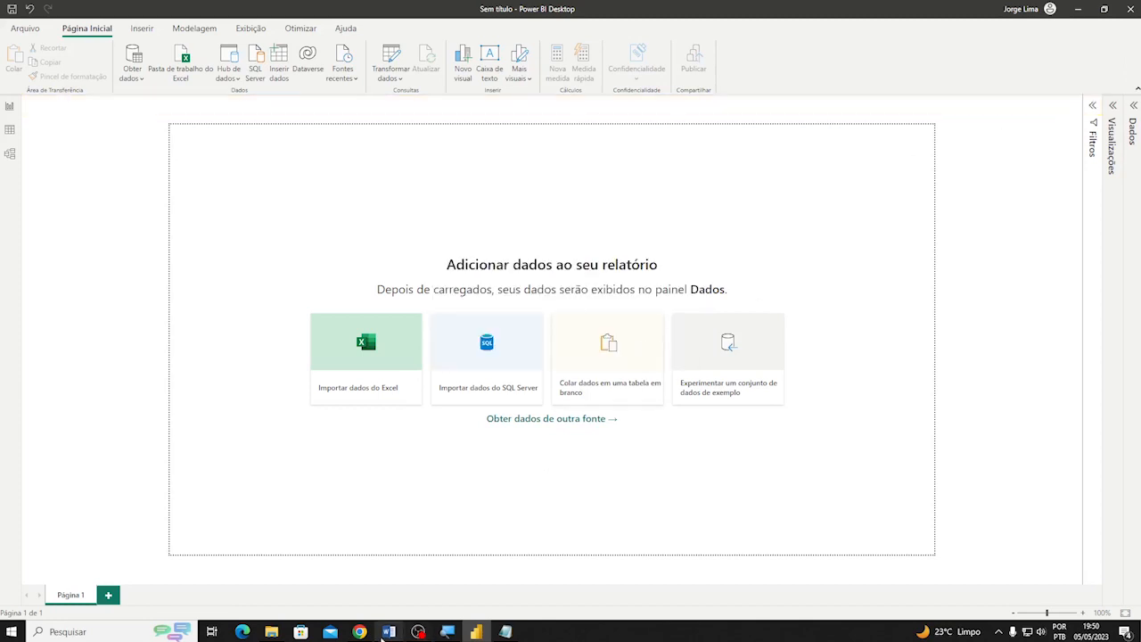
mouse_move(373, 630)
click(249, 584)
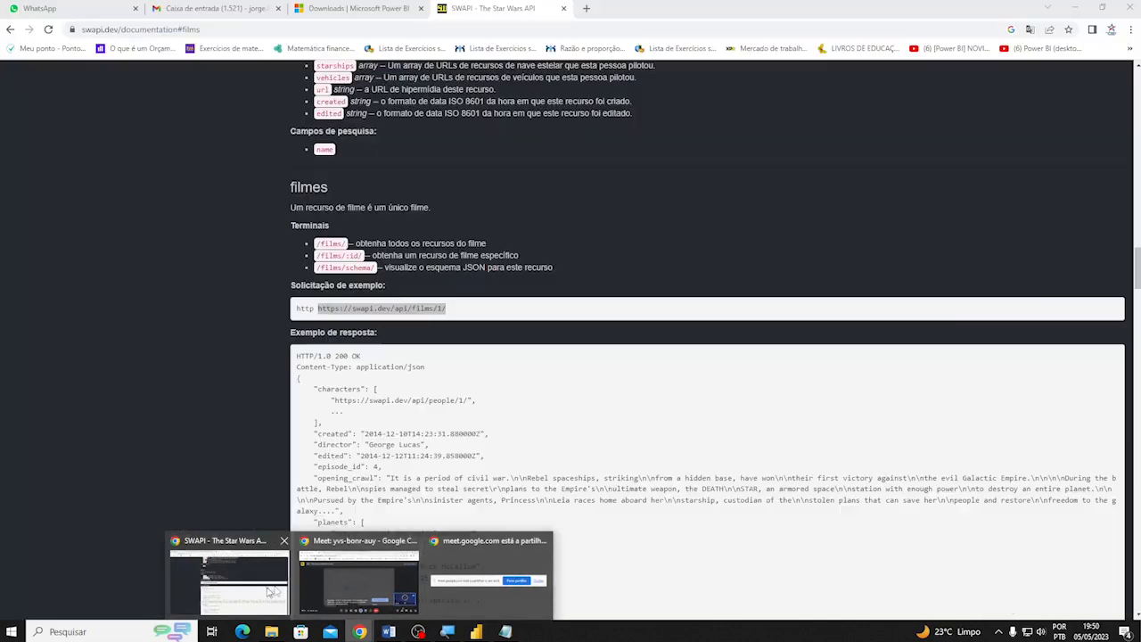
click(446, 308)
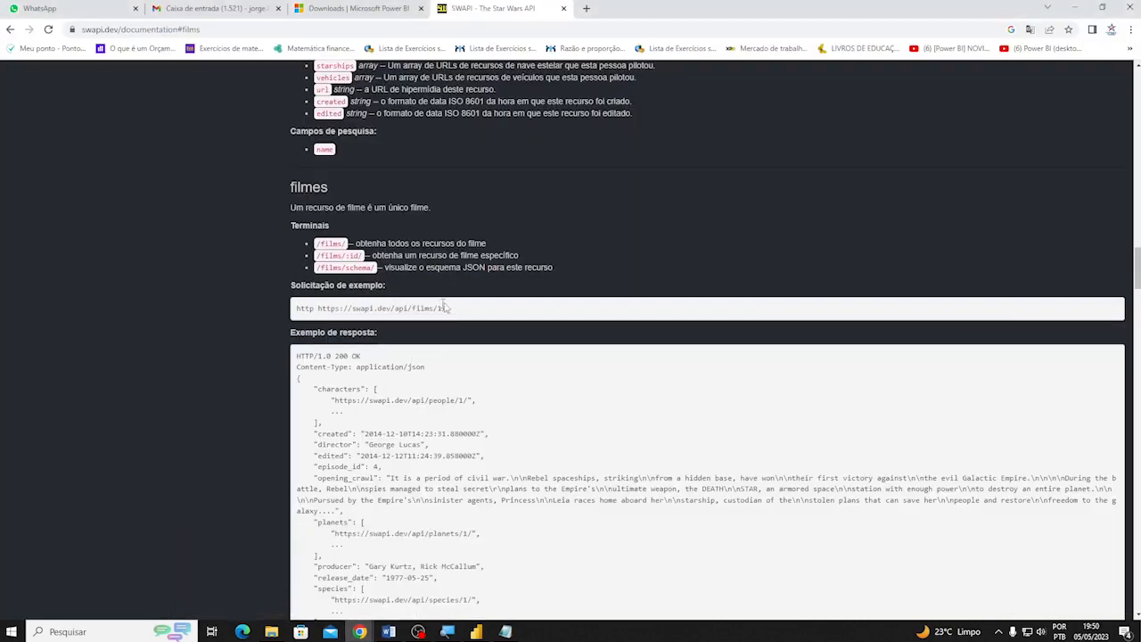
drag(317, 308, 431, 308)
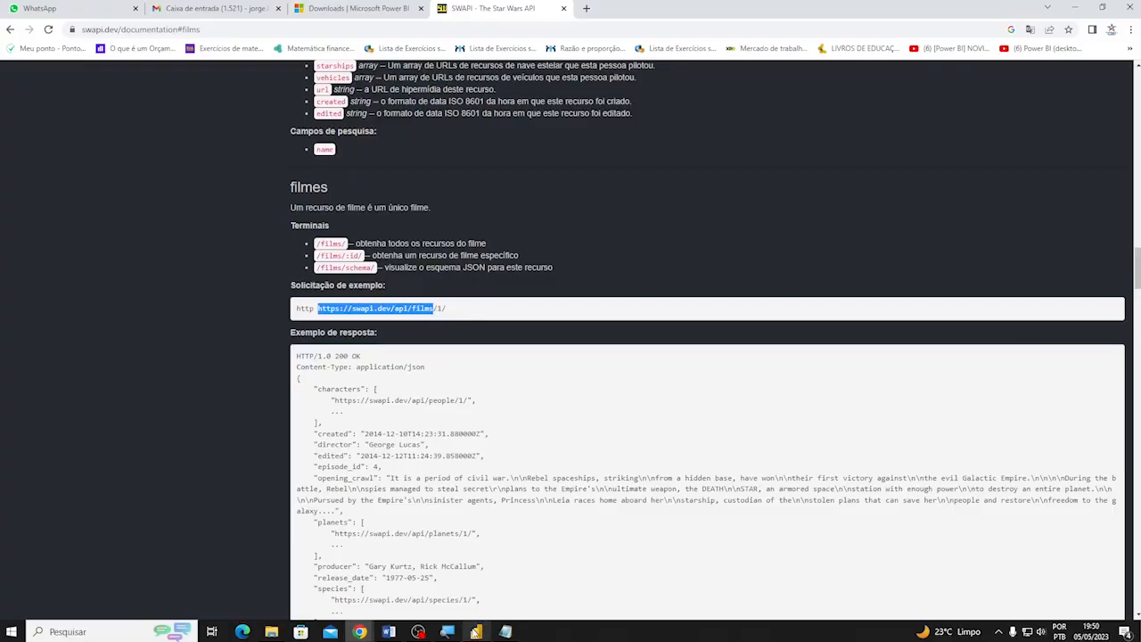
click(476, 631)
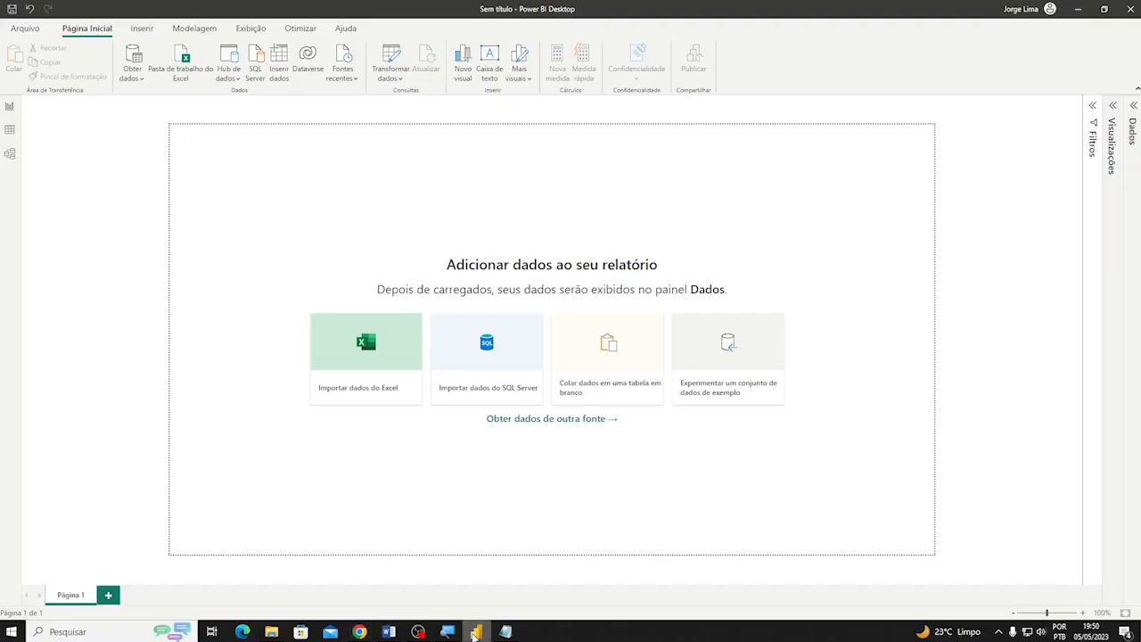
click(140, 80)
click(148, 250)
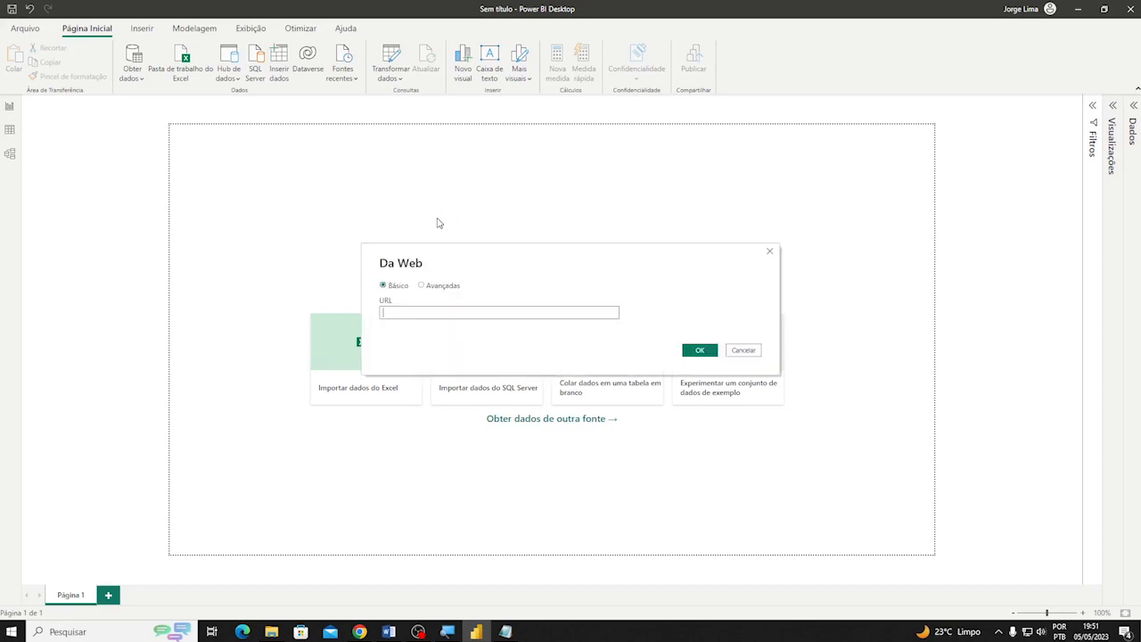
text(https://swapi.dev/api/films)
click(709, 356)
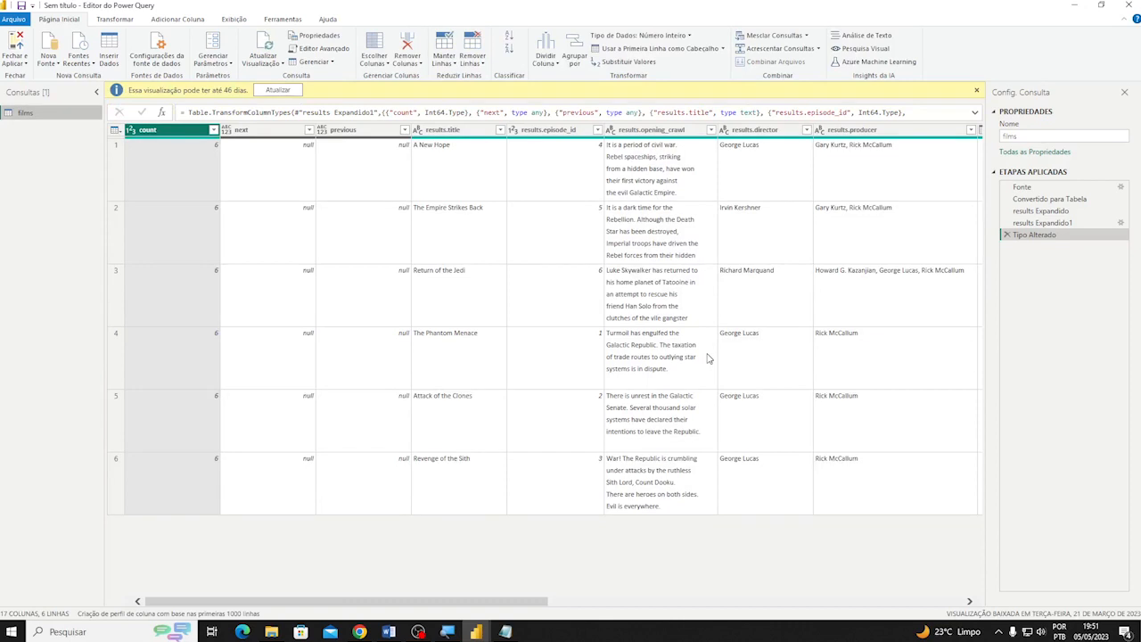
click(278, 90)
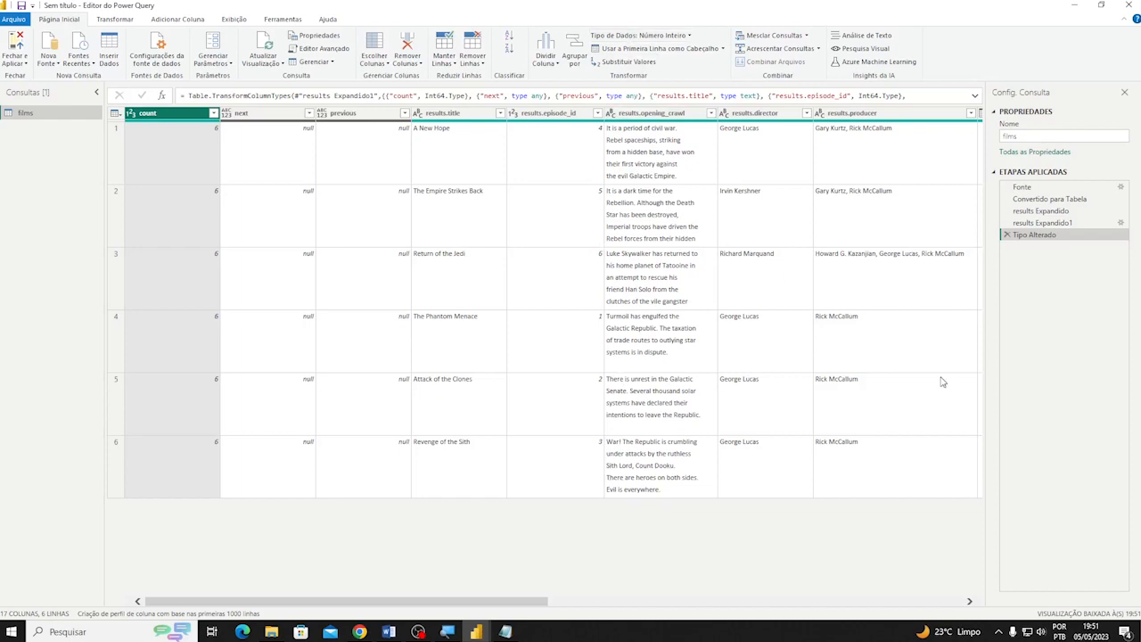
Keep only the title, episode_id, opening_crawl, director, producer and release_date columns of the films query, removing all other columns
click(472, 114)
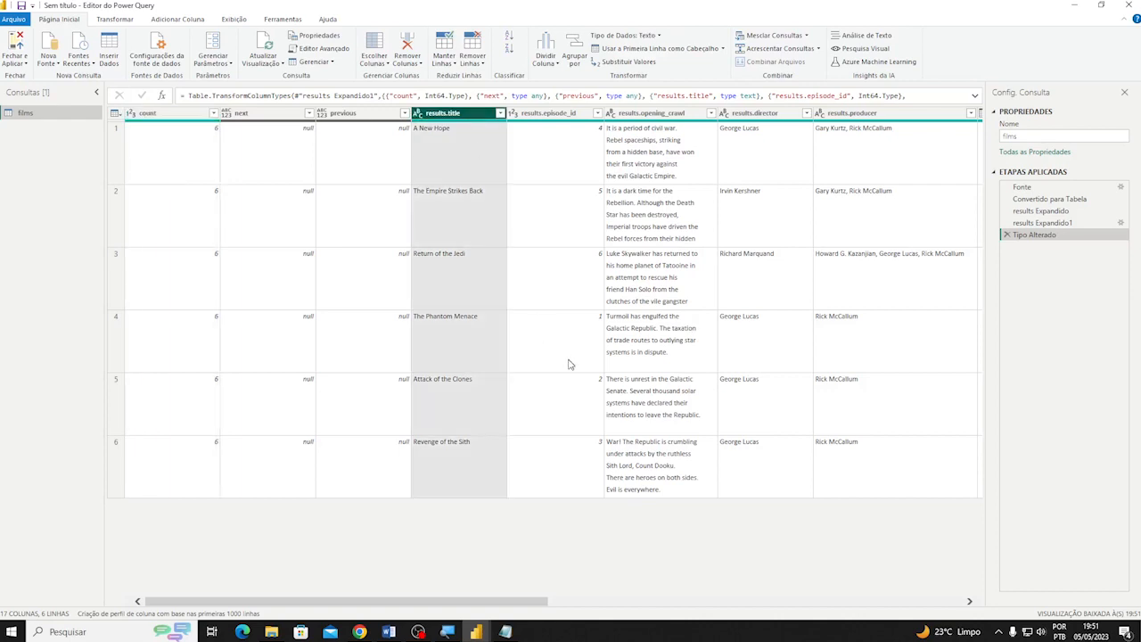
ctrl+click(567, 115)
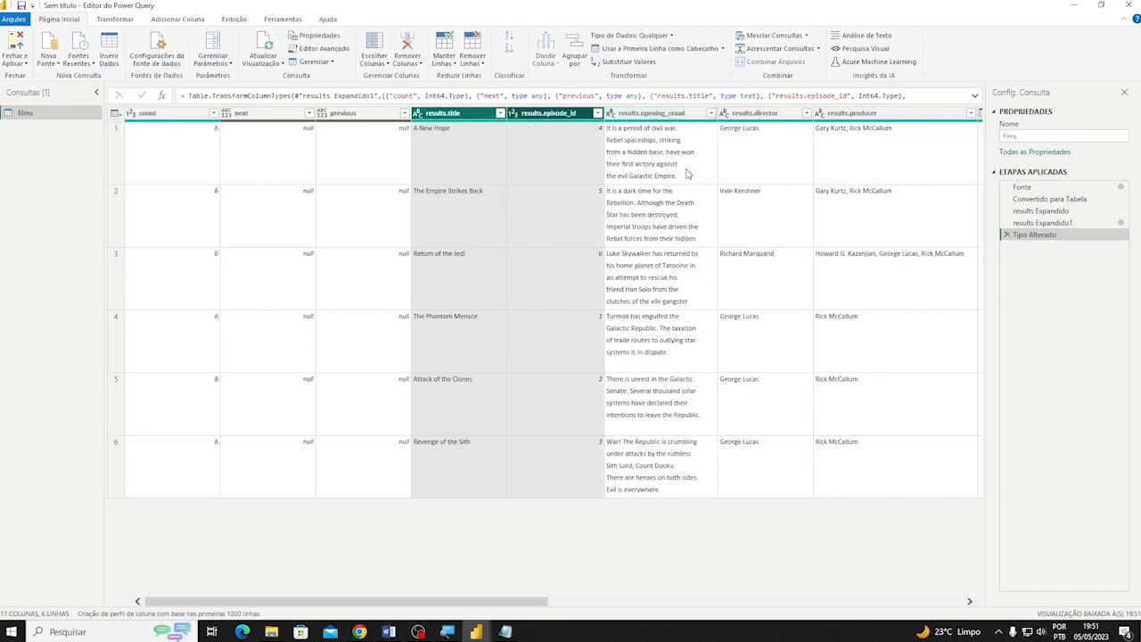
ctrl+click(684, 114)
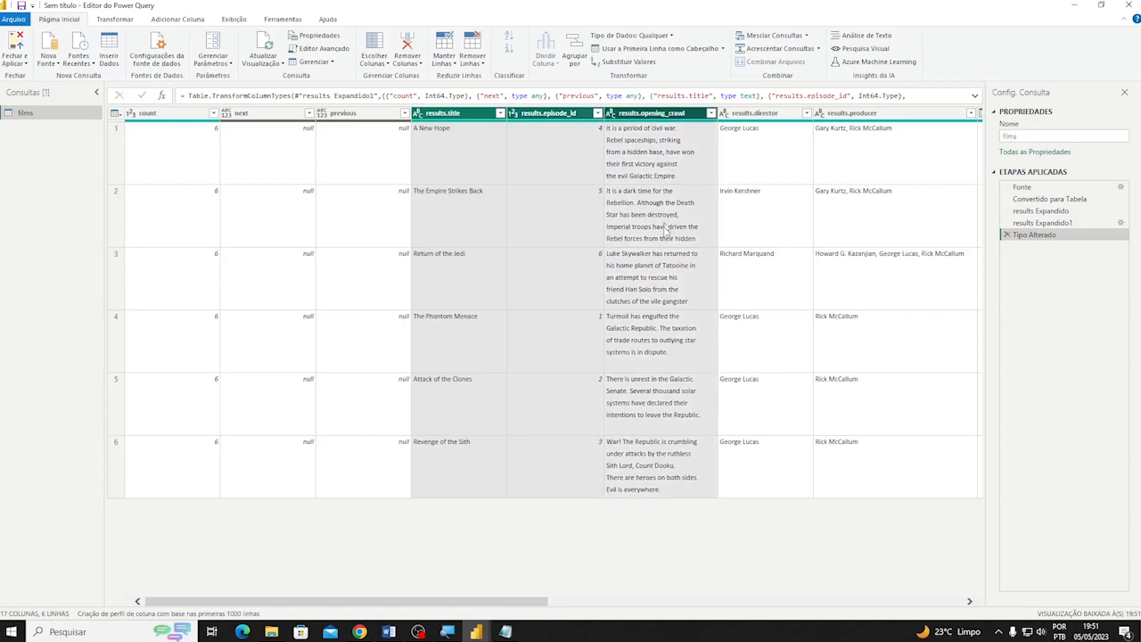
ctrl+click(760, 114)
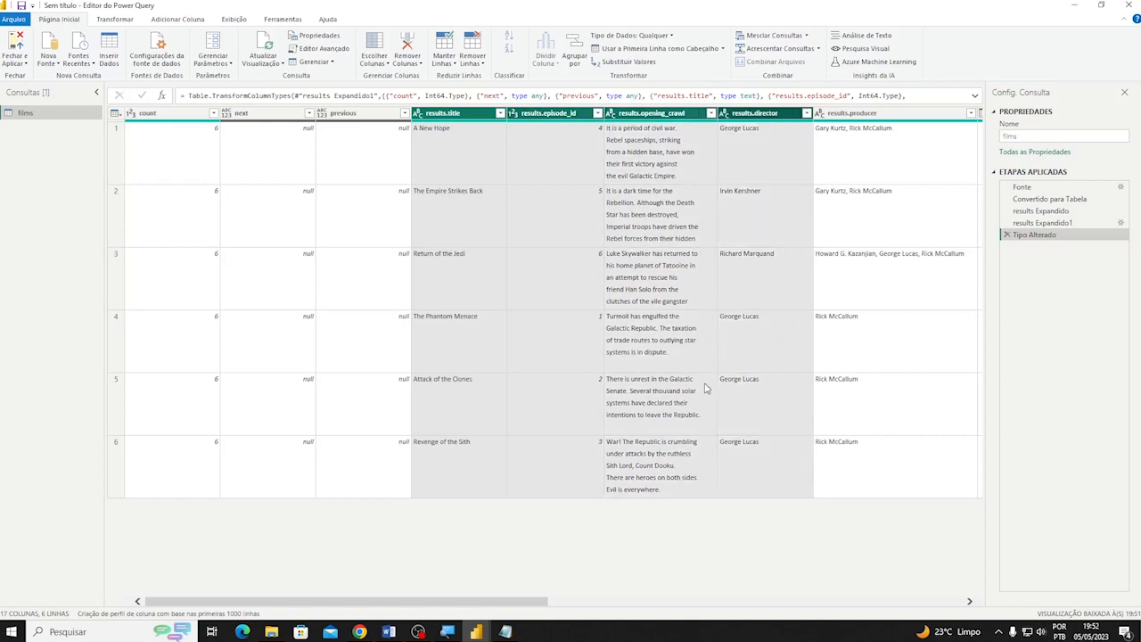
ctrl+click(882, 116)
drag(547, 603, 749, 585)
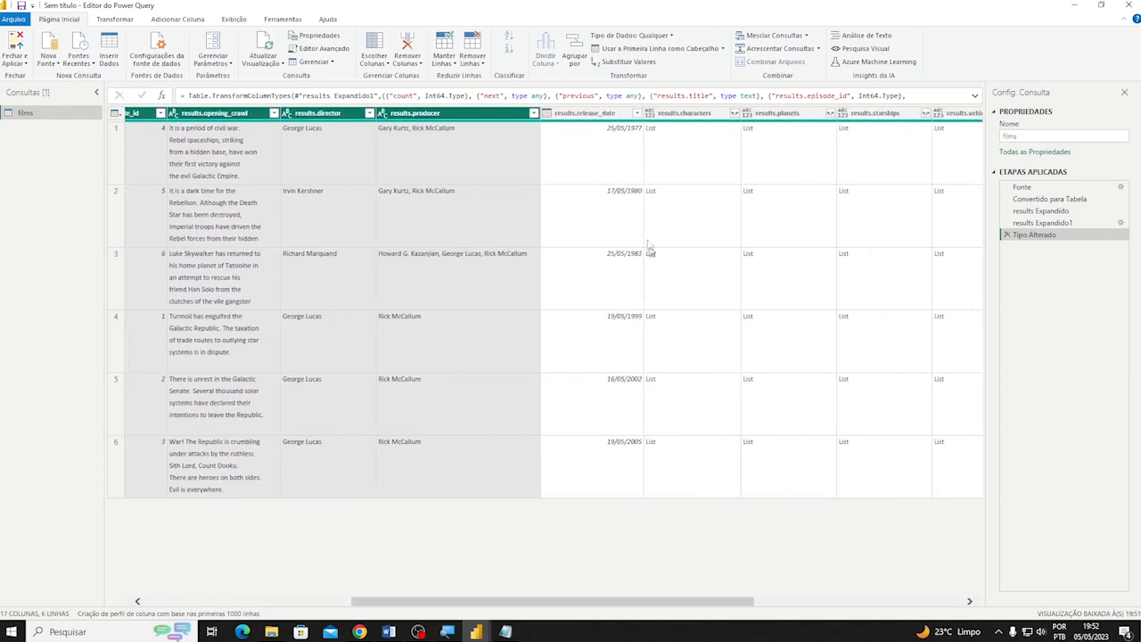
ctrl+click(613, 116)
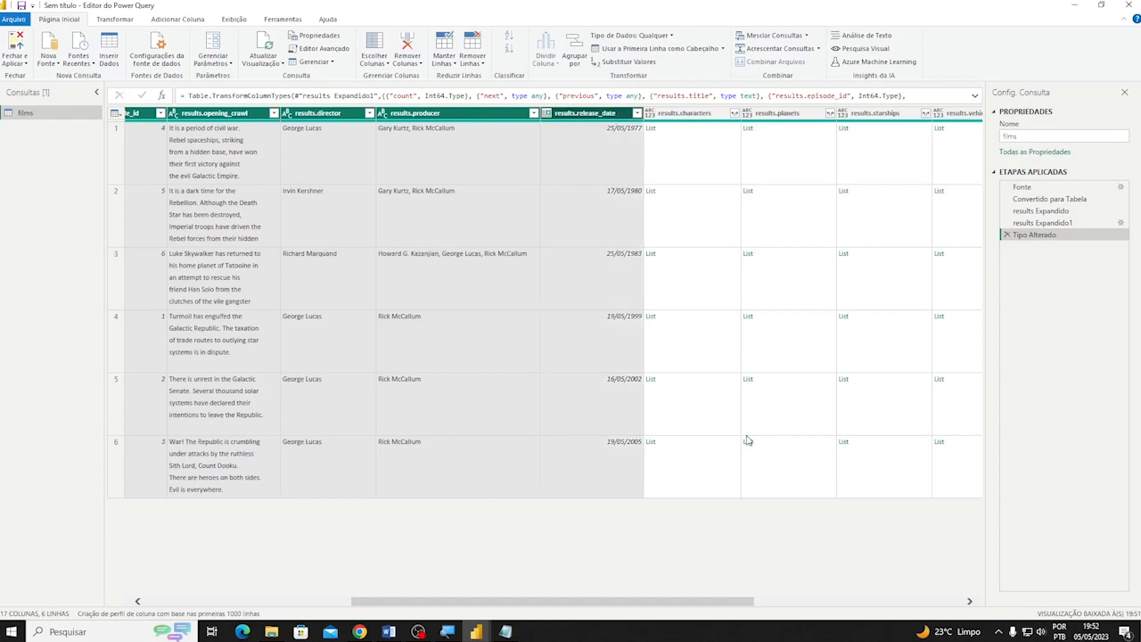
drag(726, 602, 594, 594)
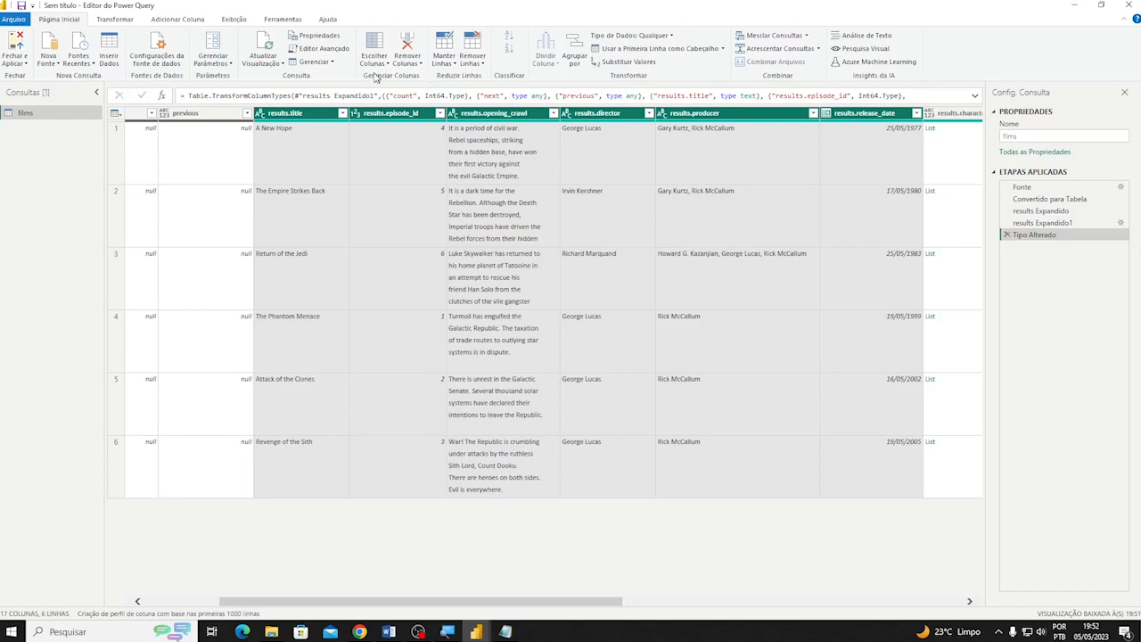
click(422, 65)
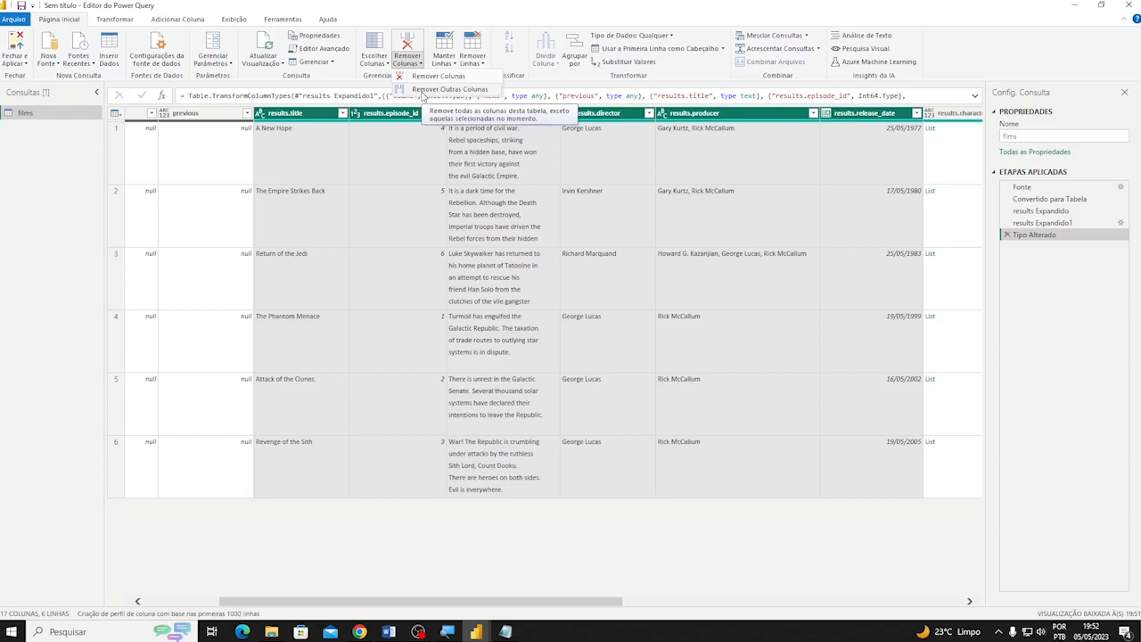
click(424, 91)
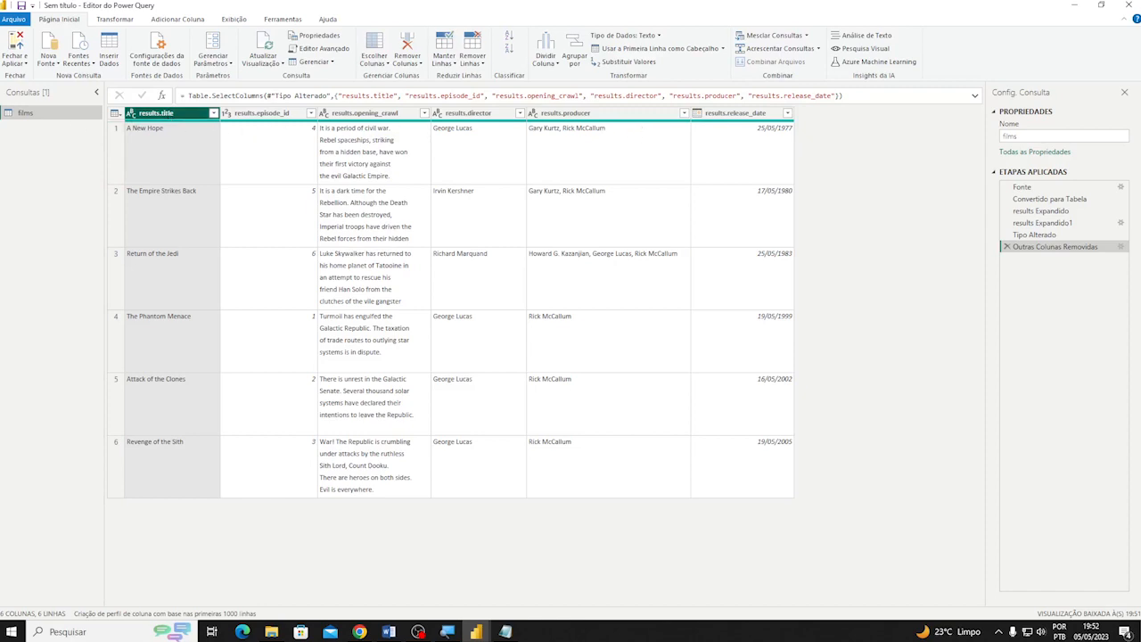
Rename the results.title column as Filme and the results.episode_id column as Id_episódio
double_click(168, 114)
text(t)
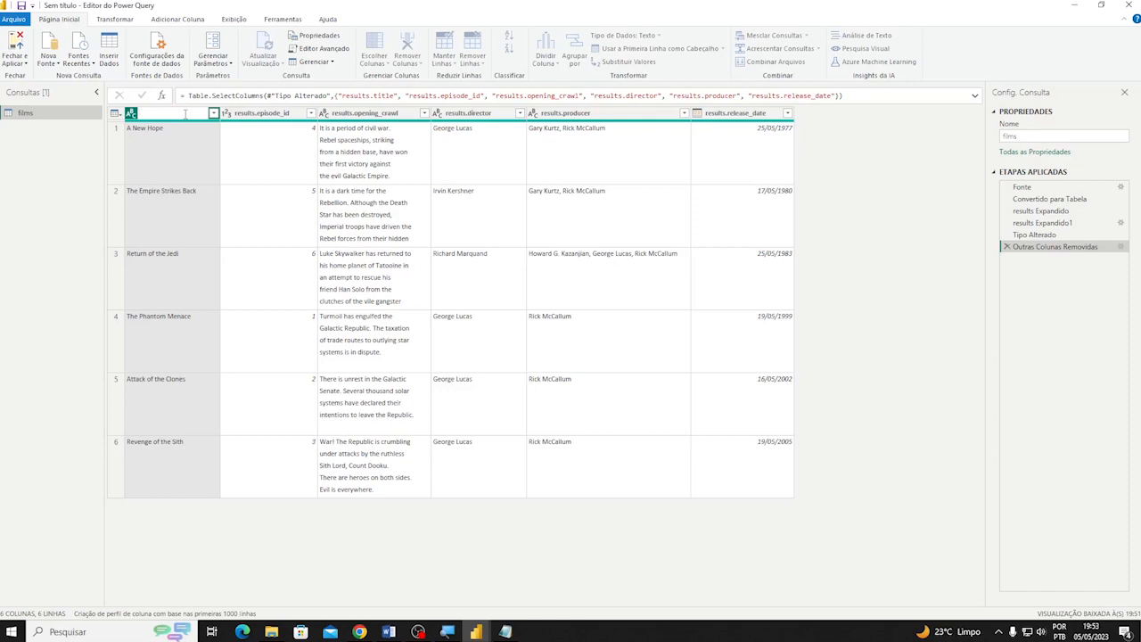
text(ilme)
click(266, 116)
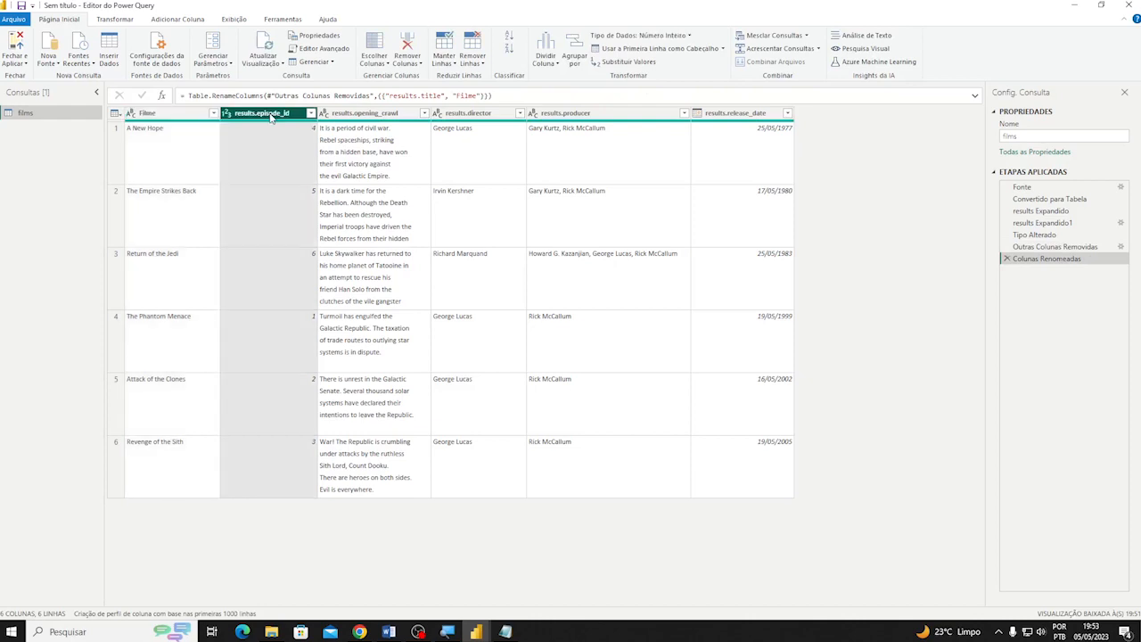
double_click(270, 116)
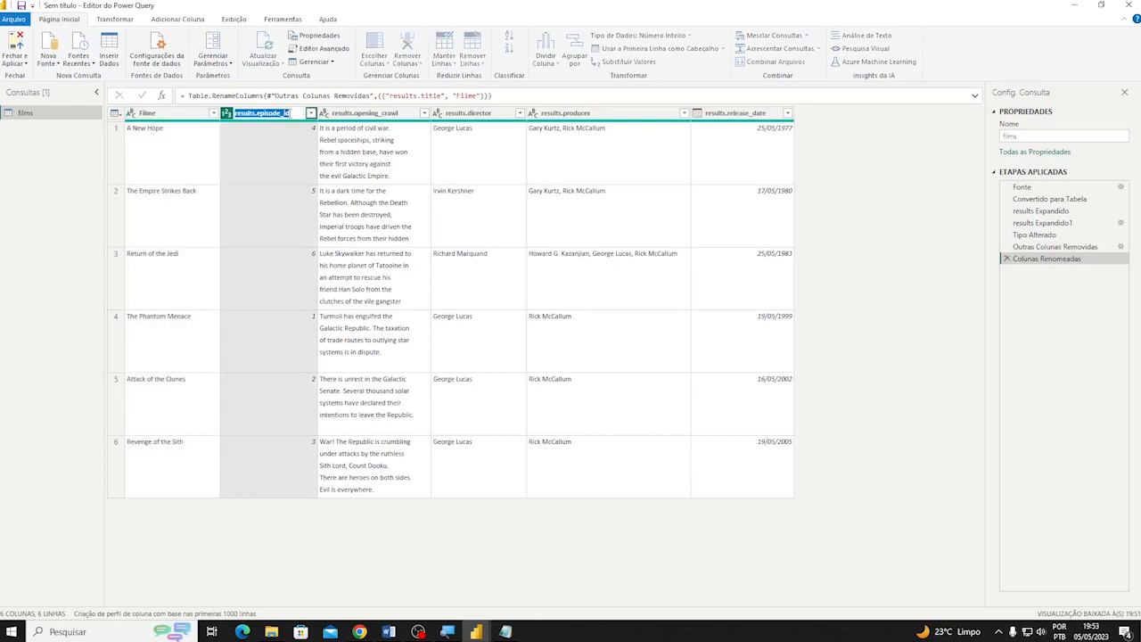
text(Id_episódio)
key(BackSpace)
key(BackSpace)
key(BackSpace)
text(dio)
key(Tab)
Rename the results.opening_crawl column as Sinopse
text(Sin)
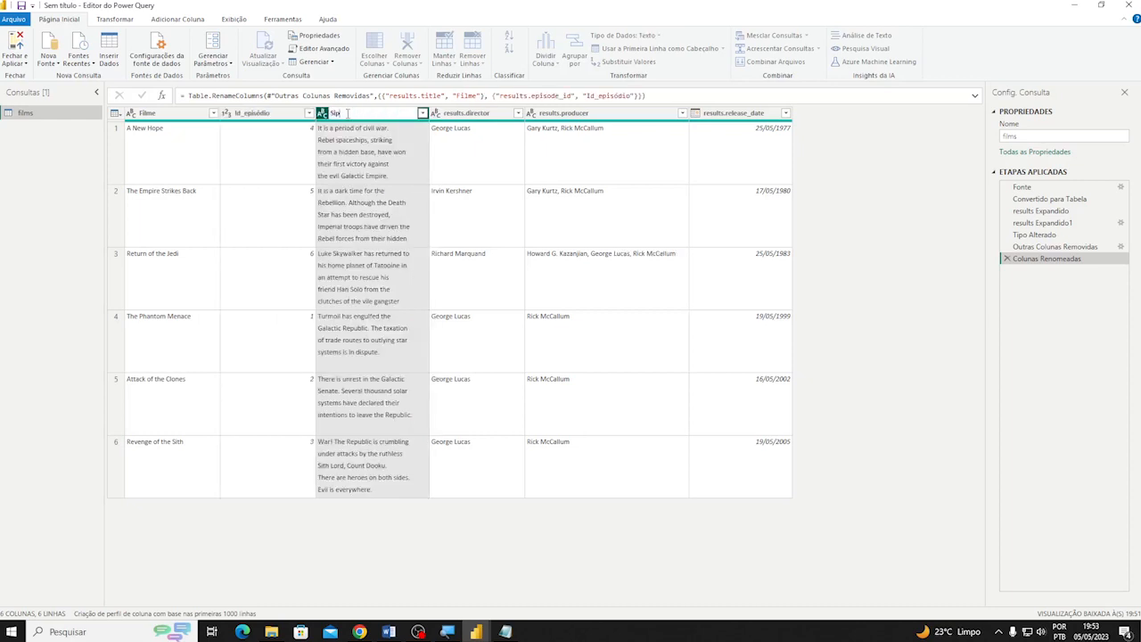
text(o)
text(opse)
key(Return)
Rename the results.director column as Diretor and the results.producer column as Produtor
click(464, 114)
double_click(464, 114)
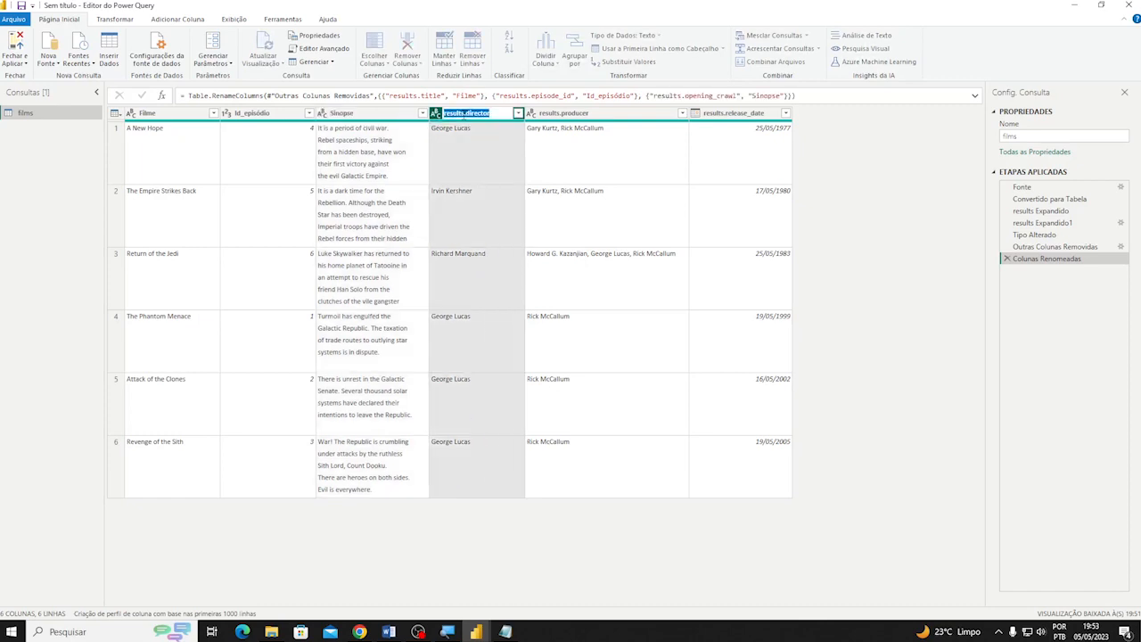
text(Diretor)
key(Return)
double_click(595, 113)
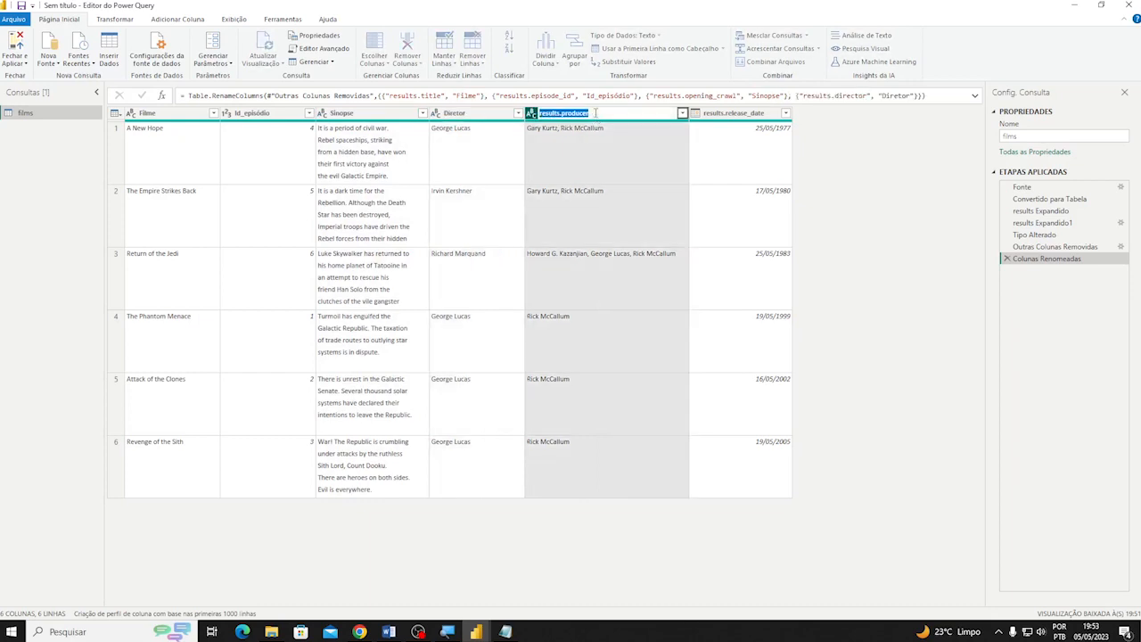
text(Produtor)
key(Return)
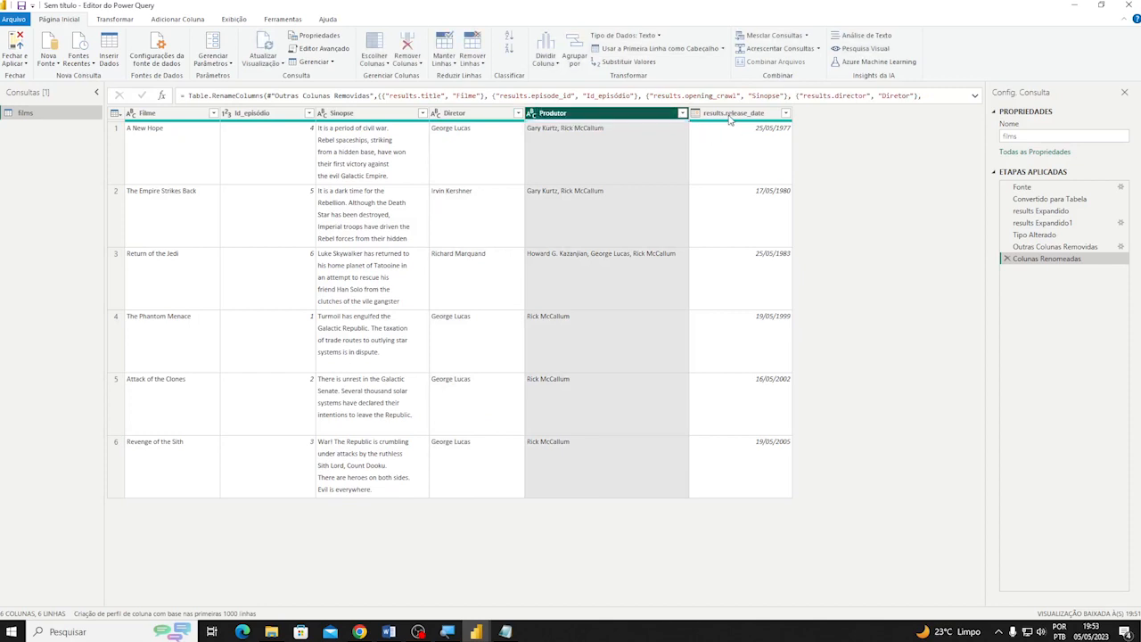
Rename the results.release_date column as Data de lançamento
double_click(732, 113)
text(Da)
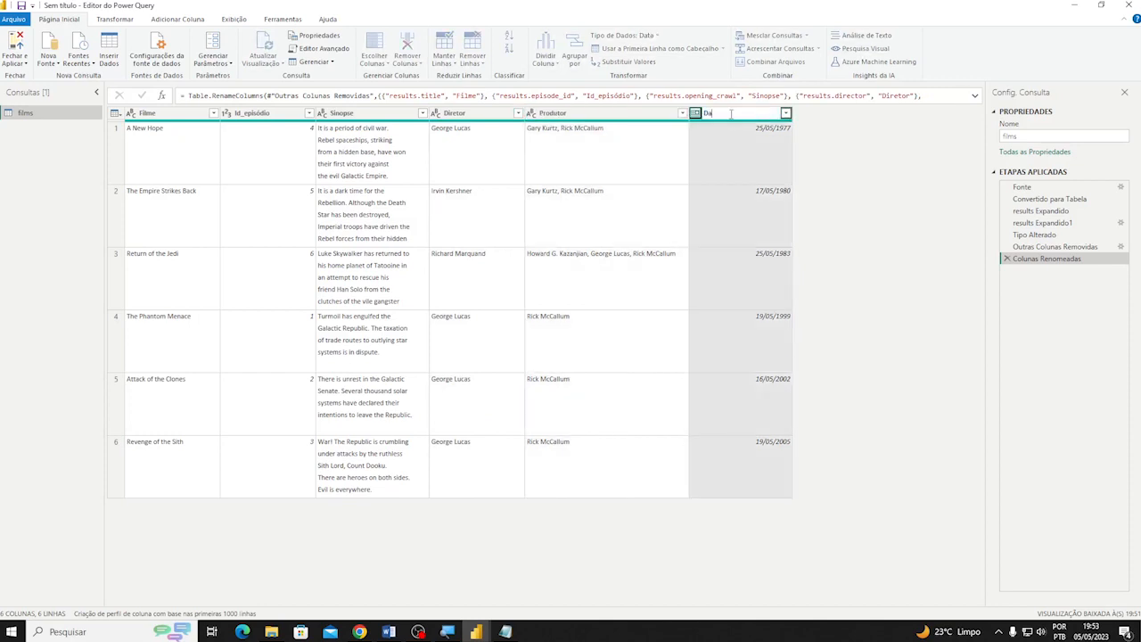
text(ta de lançamento)
key(Return)
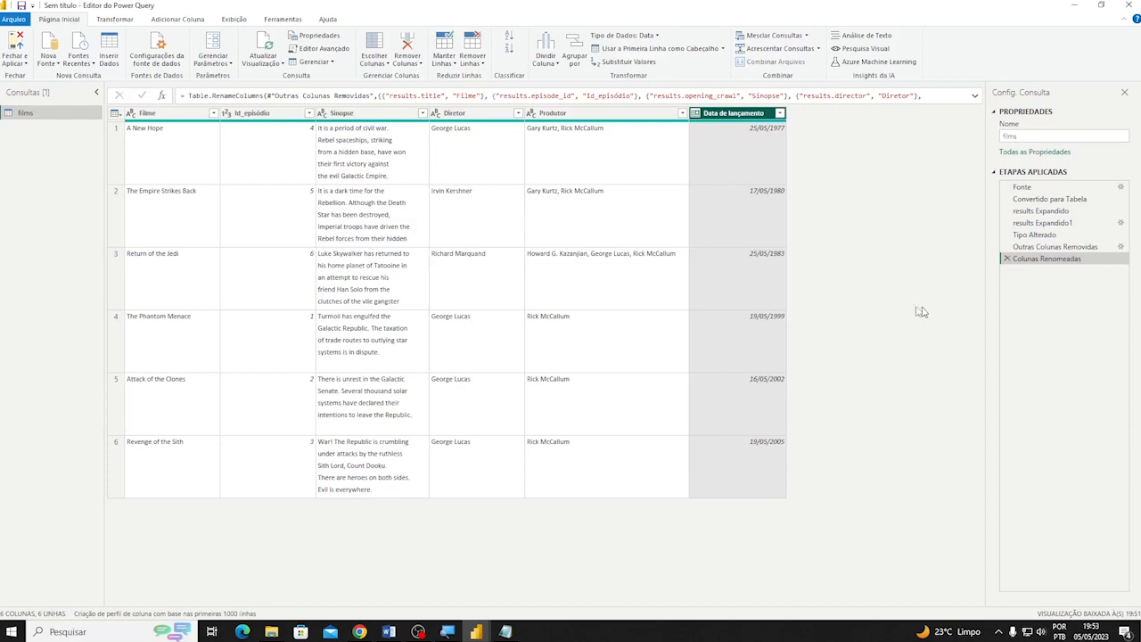
Rename the films query as Filmes
right_click(33, 115)
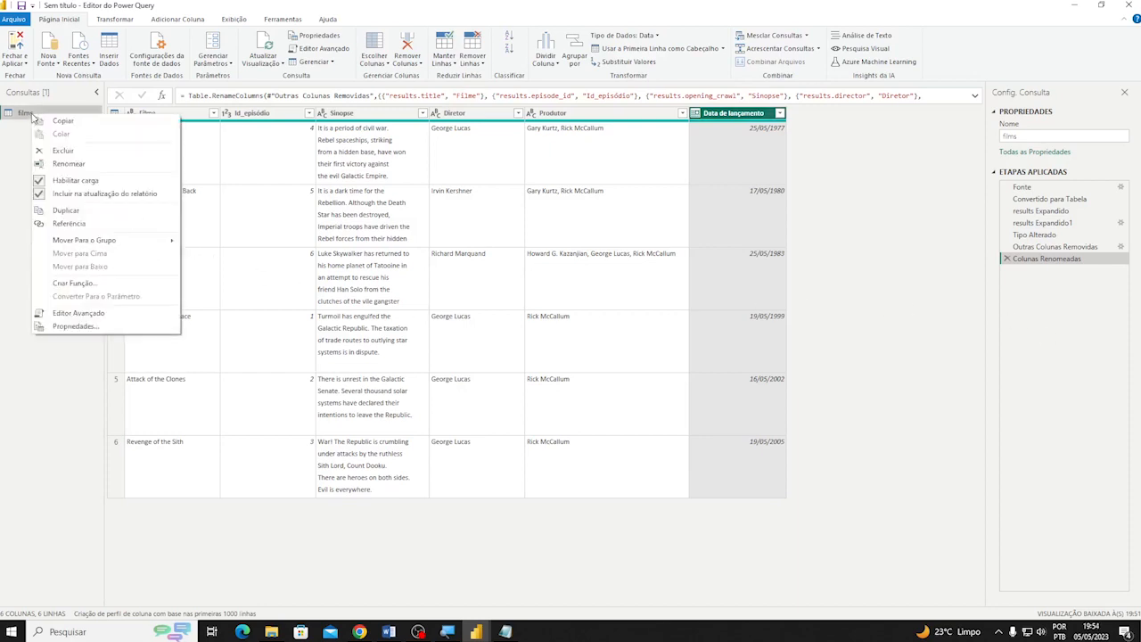
click(55, 164)
text(Filmes)
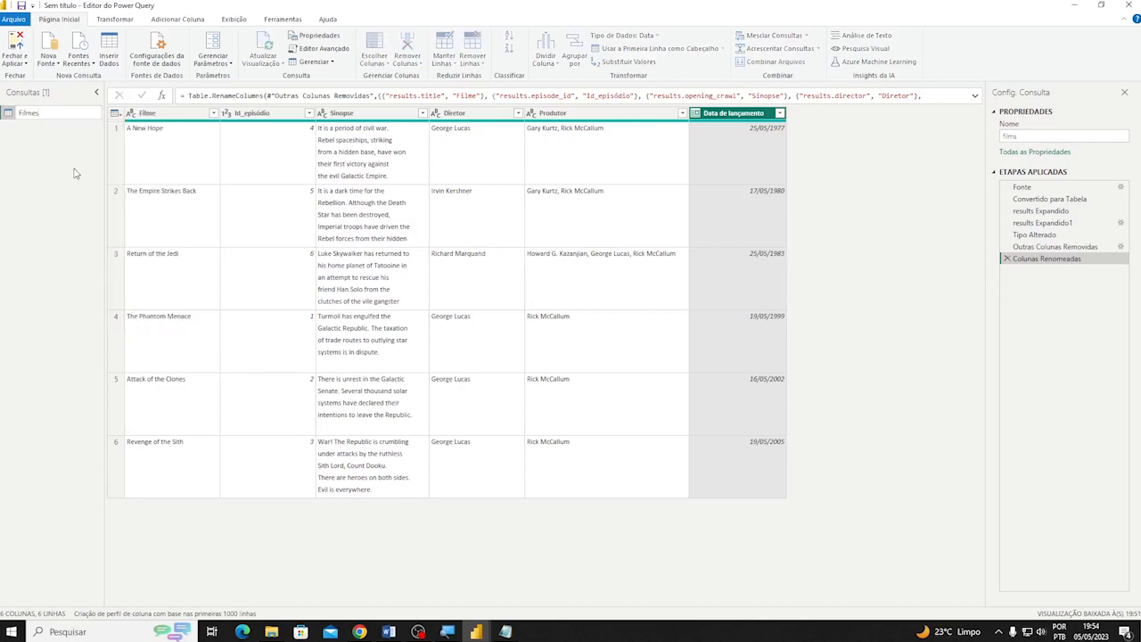
key(Return)
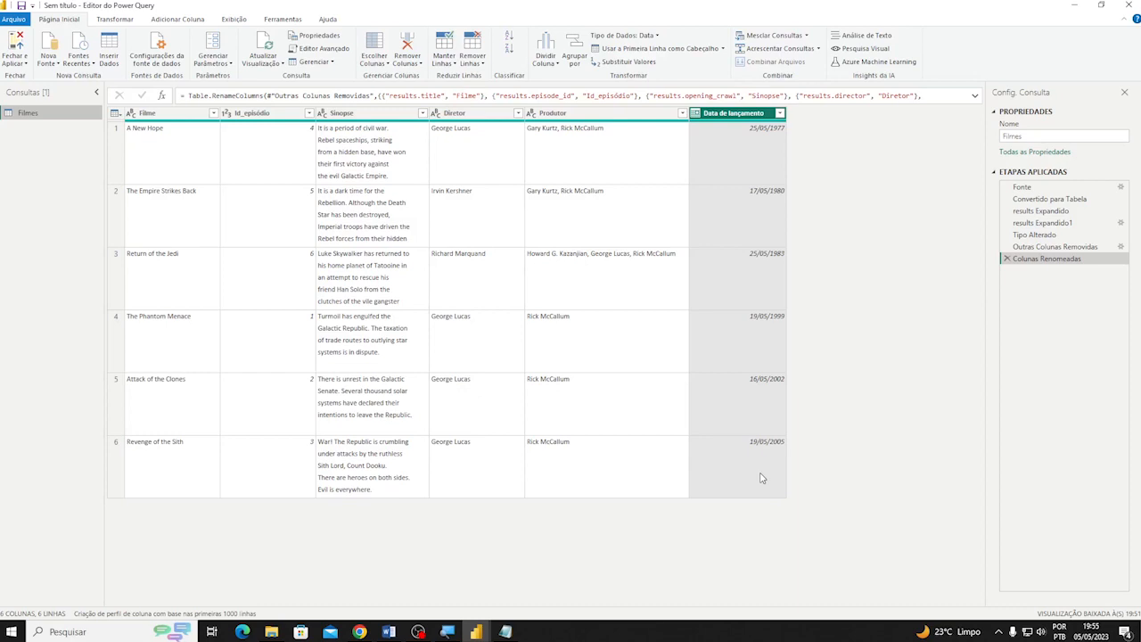
Add an index column starting from 1 to the Filmes query
click(182, 20)
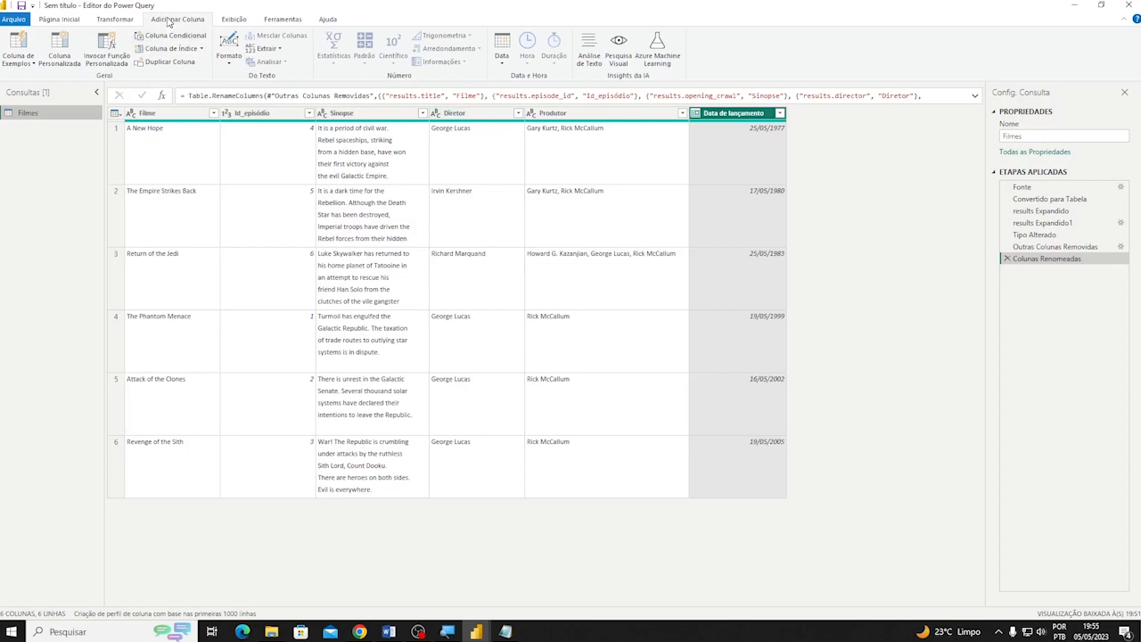
click(202, 50)
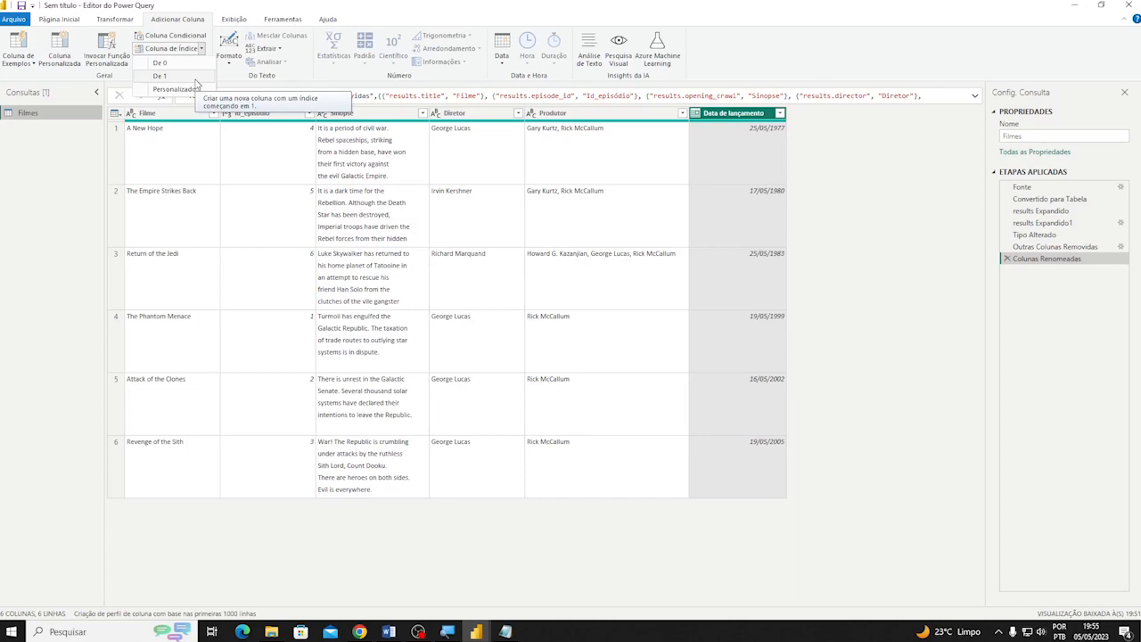
click(197, 81)
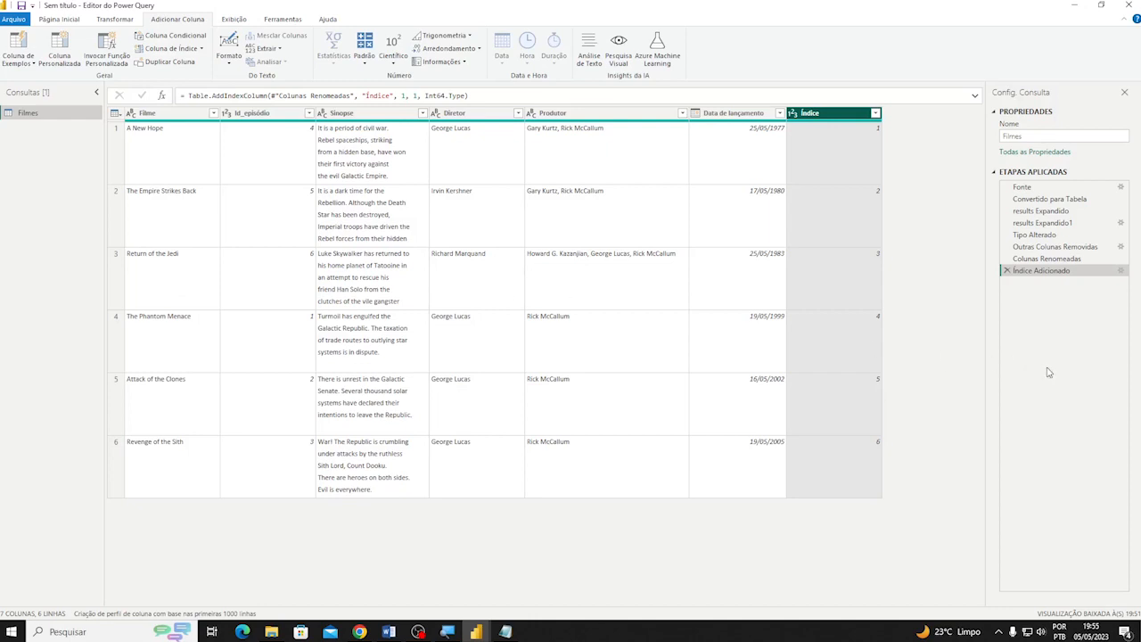
click(739, 134)
click(739, 198)
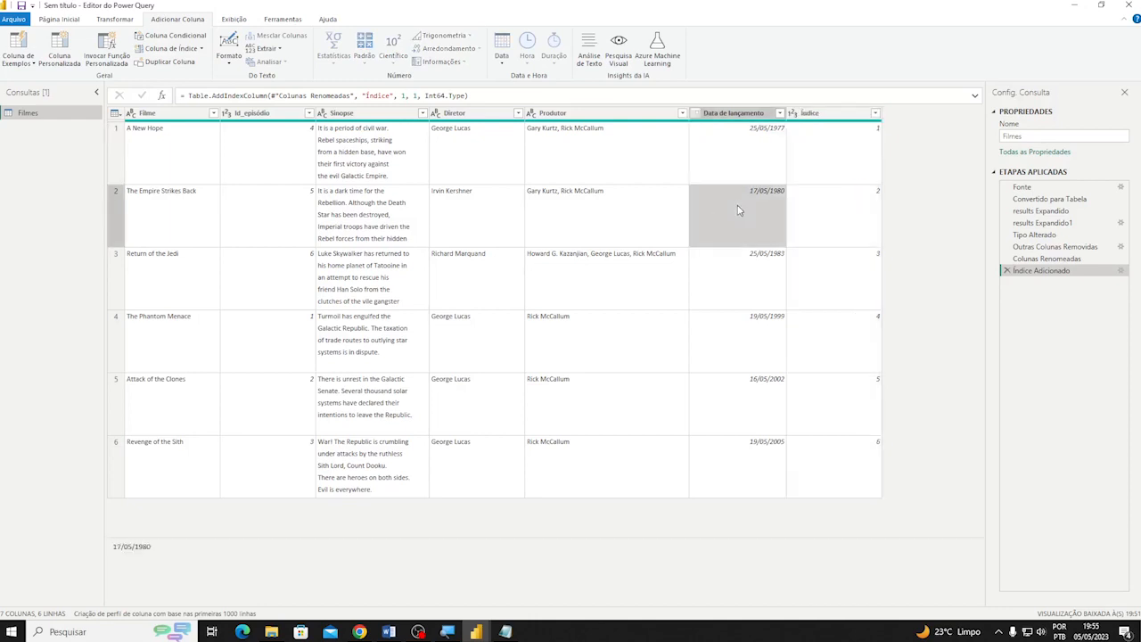
click(739, 280)
click(737, 353)
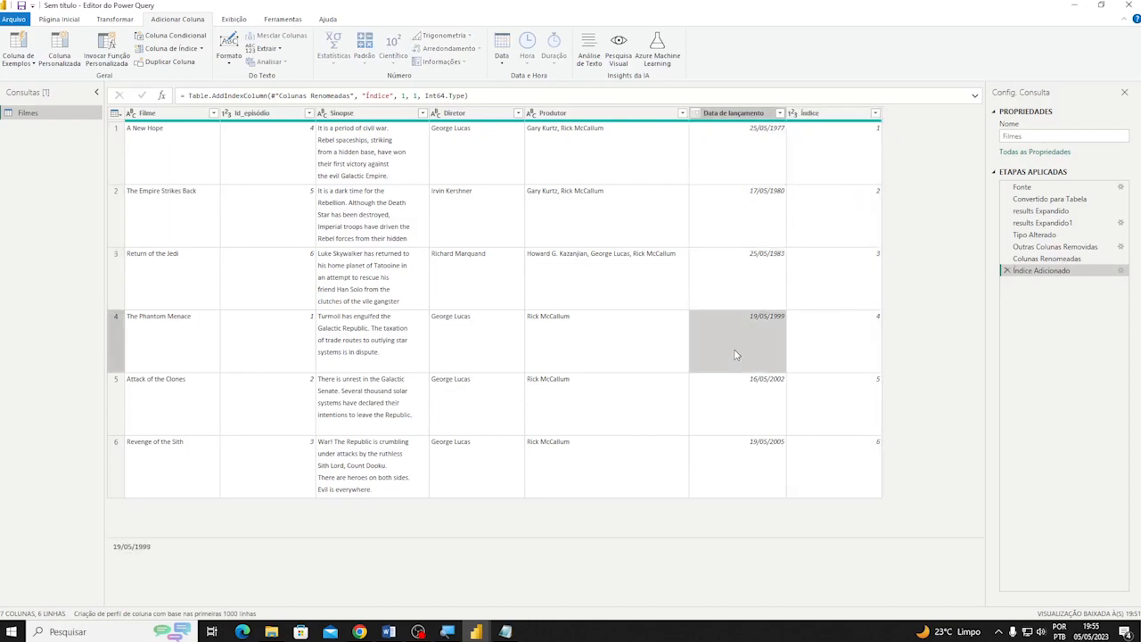
click(739, 416)
click(748, 474)
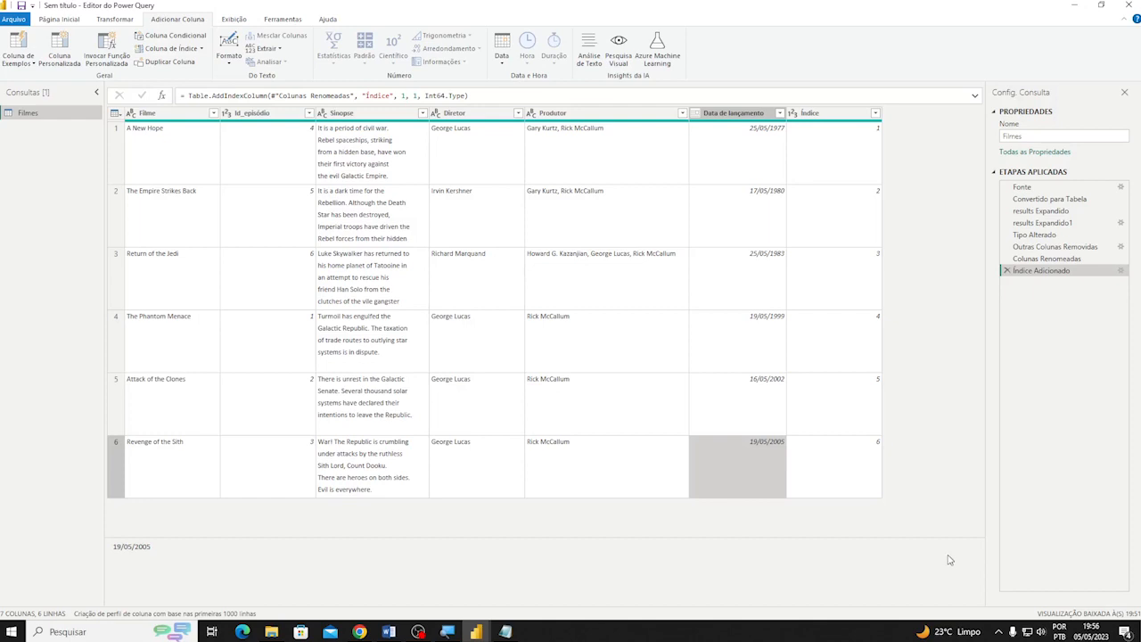
Close the query editor and apply the Filmes query to the report
click(77, 20)
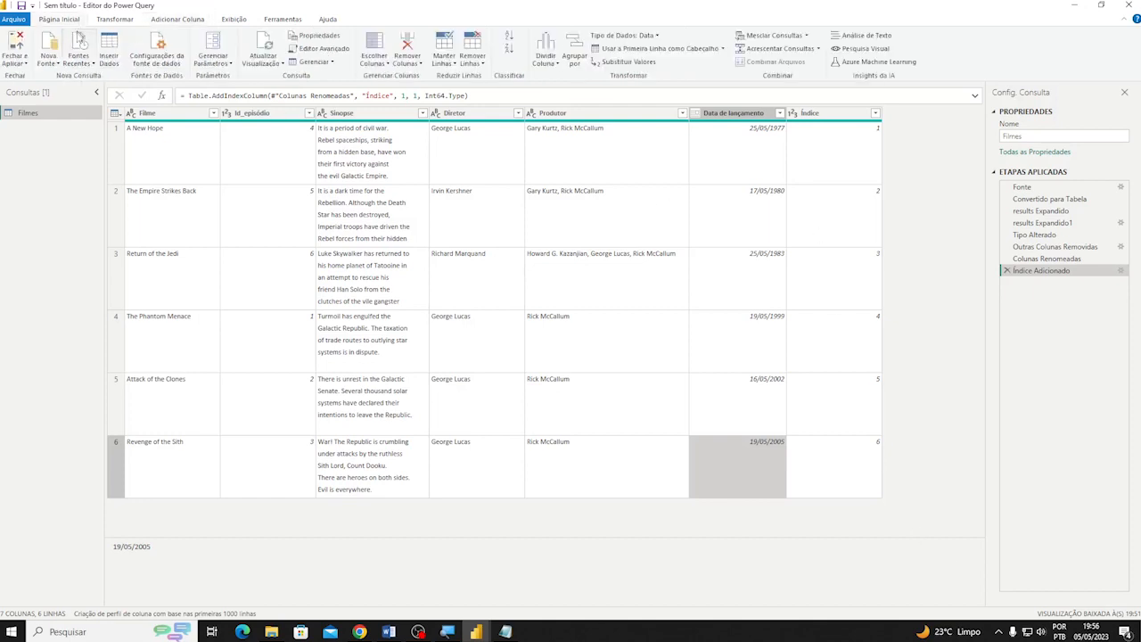
click(16, 45)
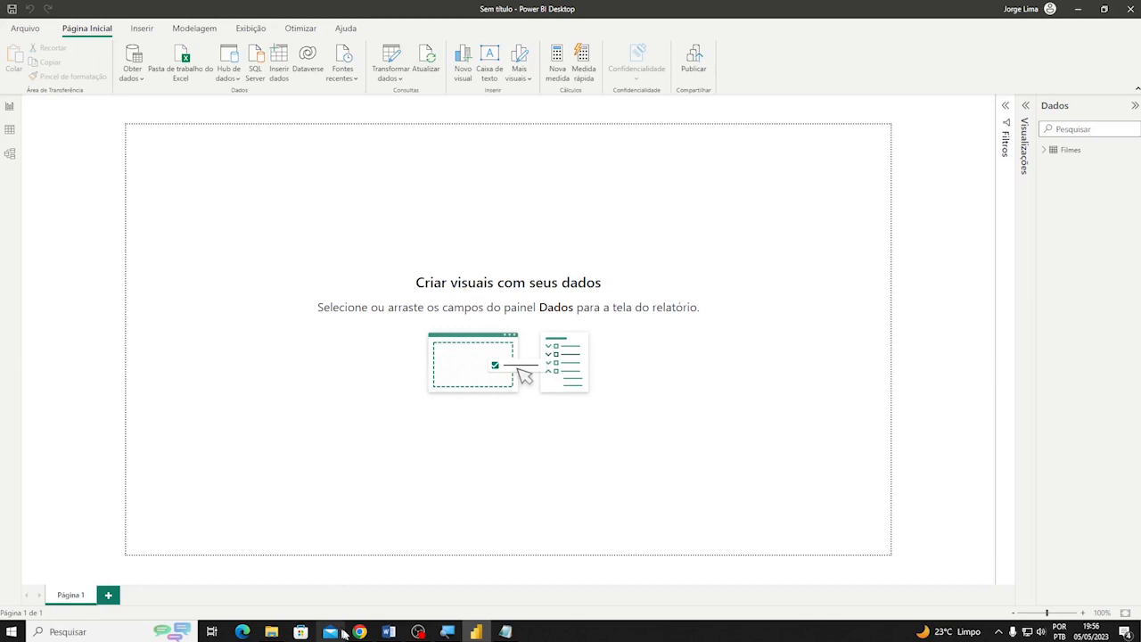
Switch to Chrome, search Google for "the numbers" and open The Numbers website
mouse_move(359, 631)
click(255, 594)
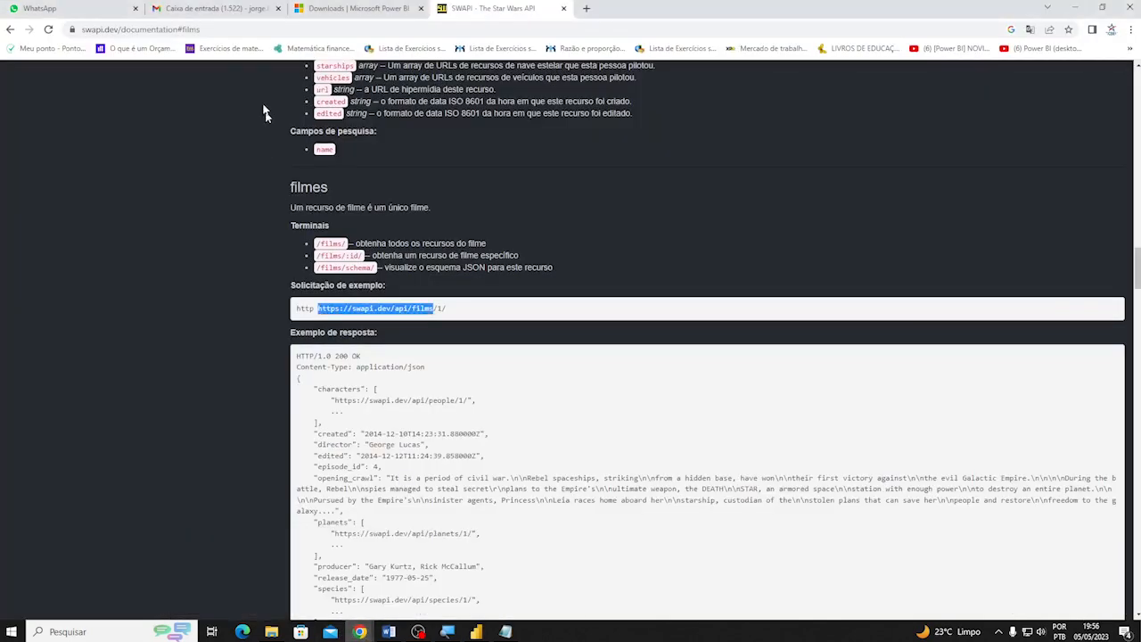
click(133, 29)
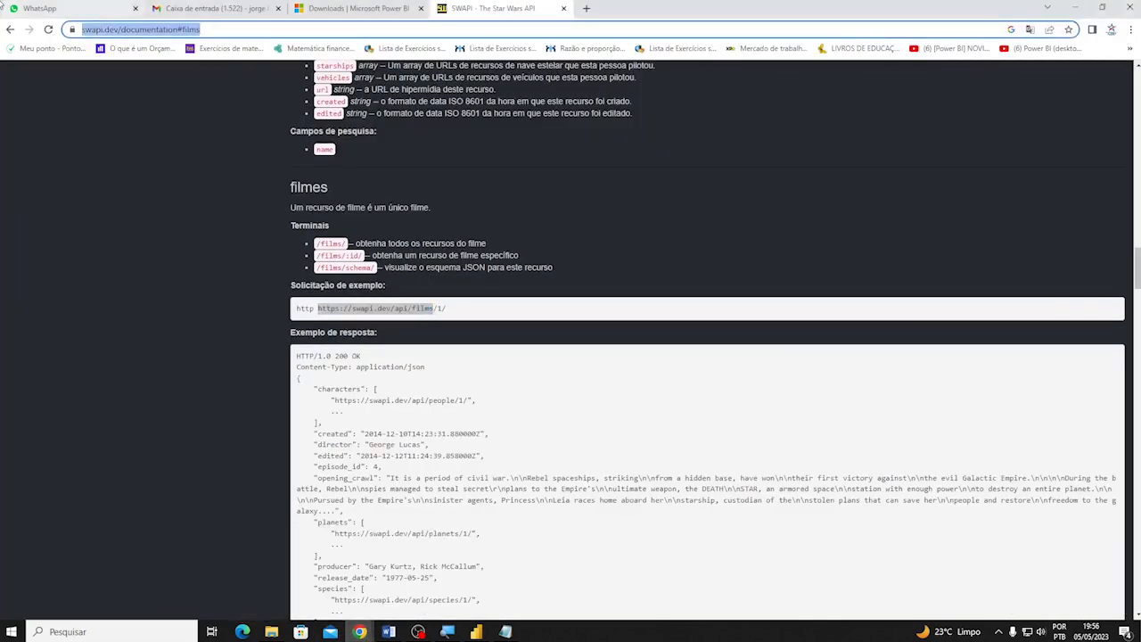
text(the)
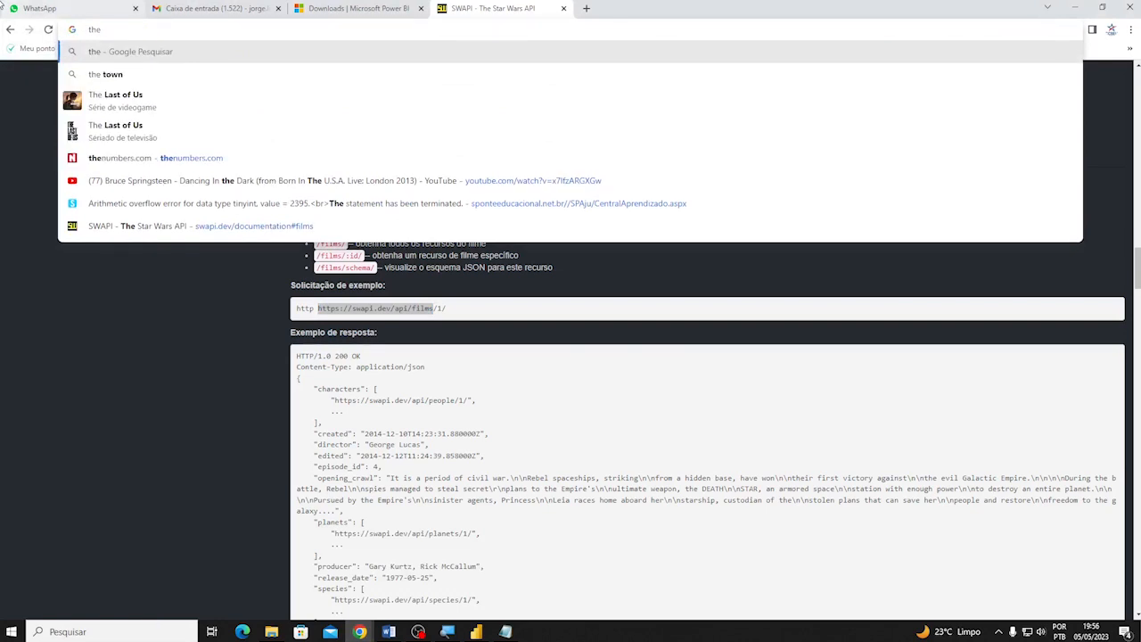
text( numbers)
key(Return)
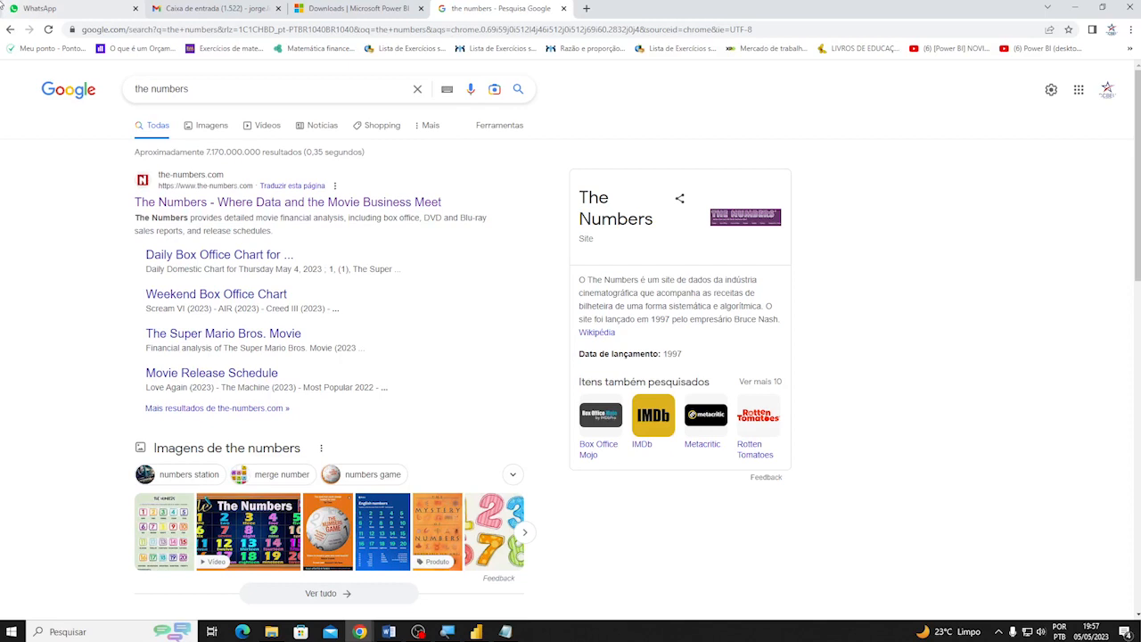
click(197, 205)
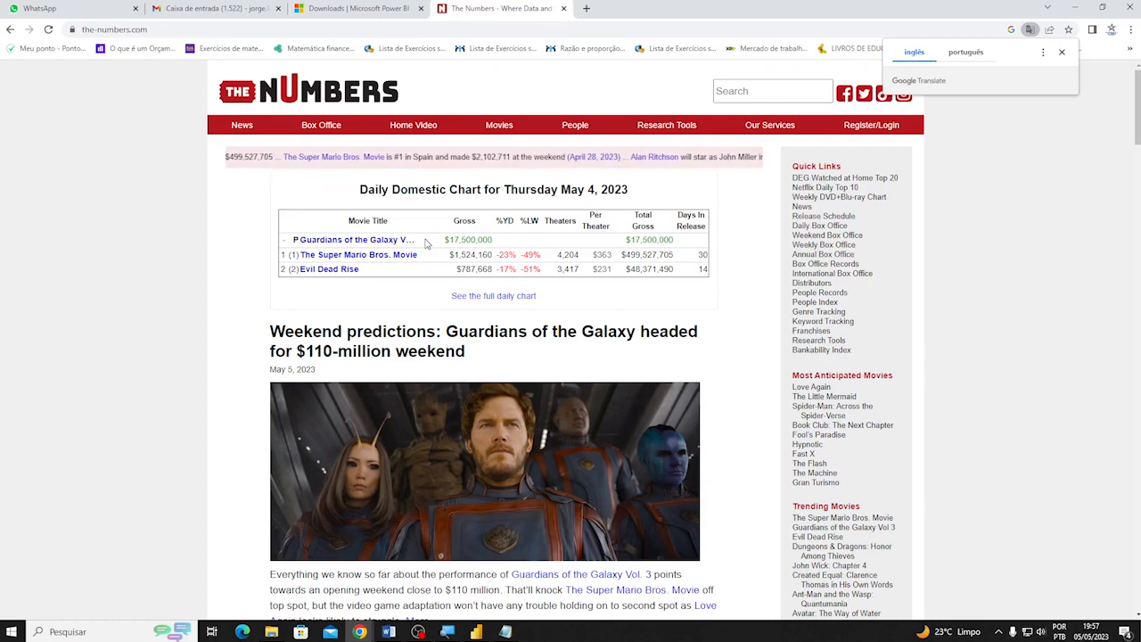
Open the Movie Franchises list on The Numbers and go to the Star Wars franchise page
mouse_move(502, 128)
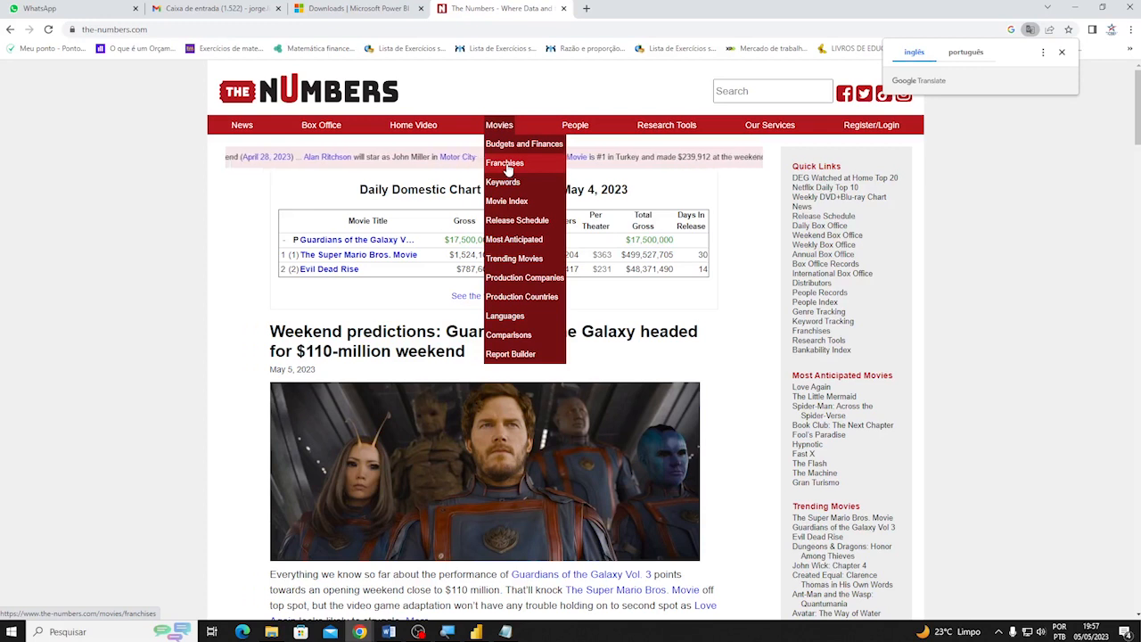
click(506, 165)
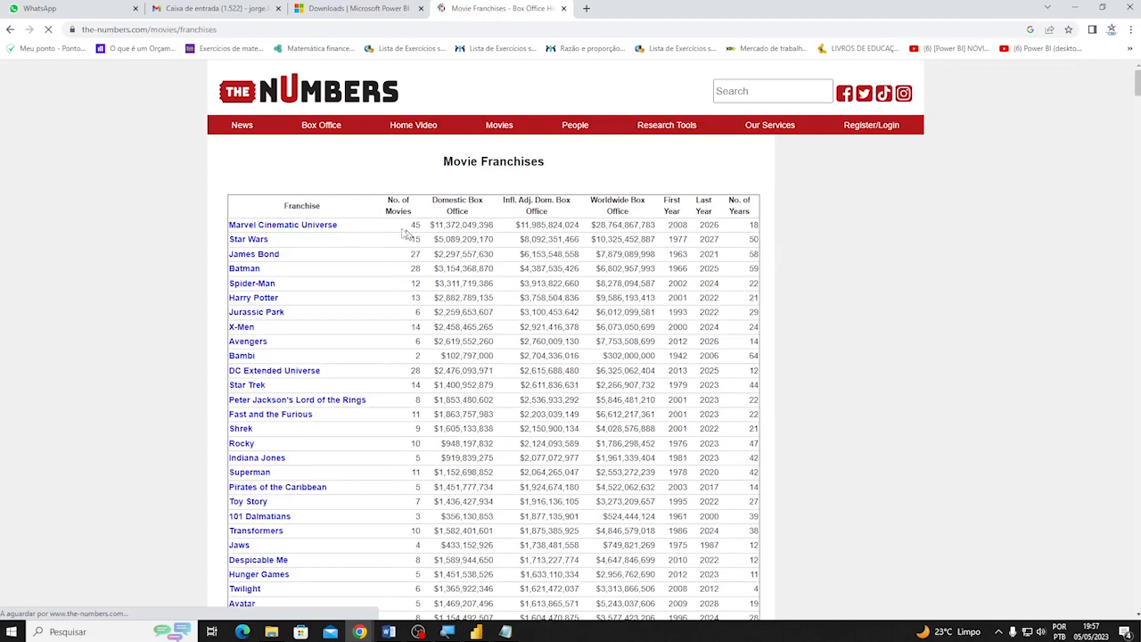
scroll(328, 279, down, 10)
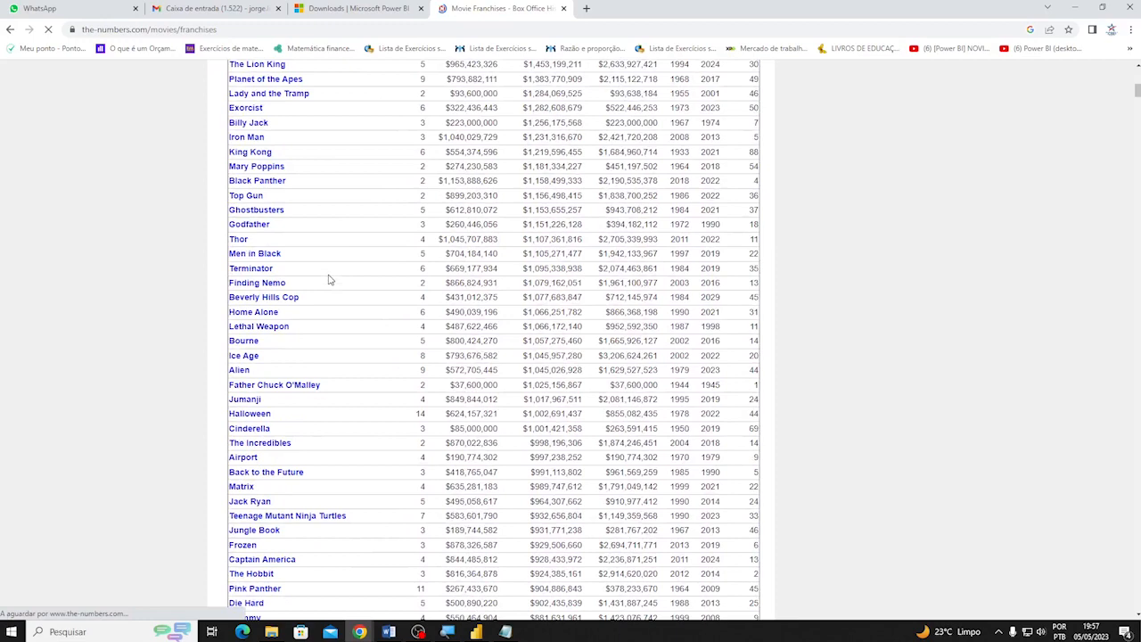
scroll(329, 279, up, 6)
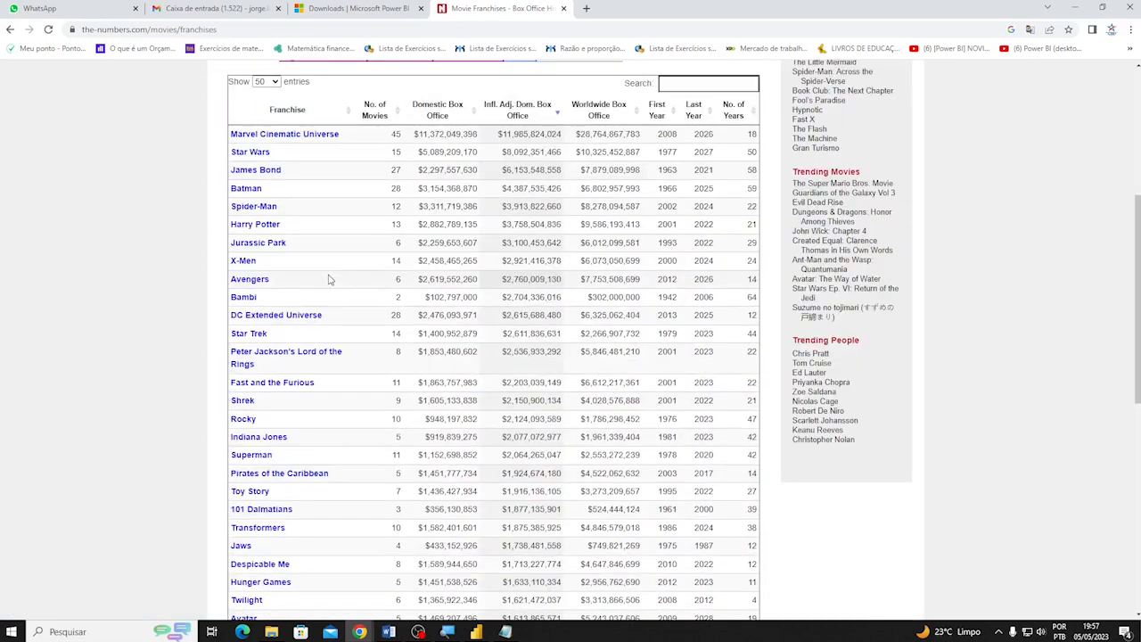
scroll(328, 279, up, 4)
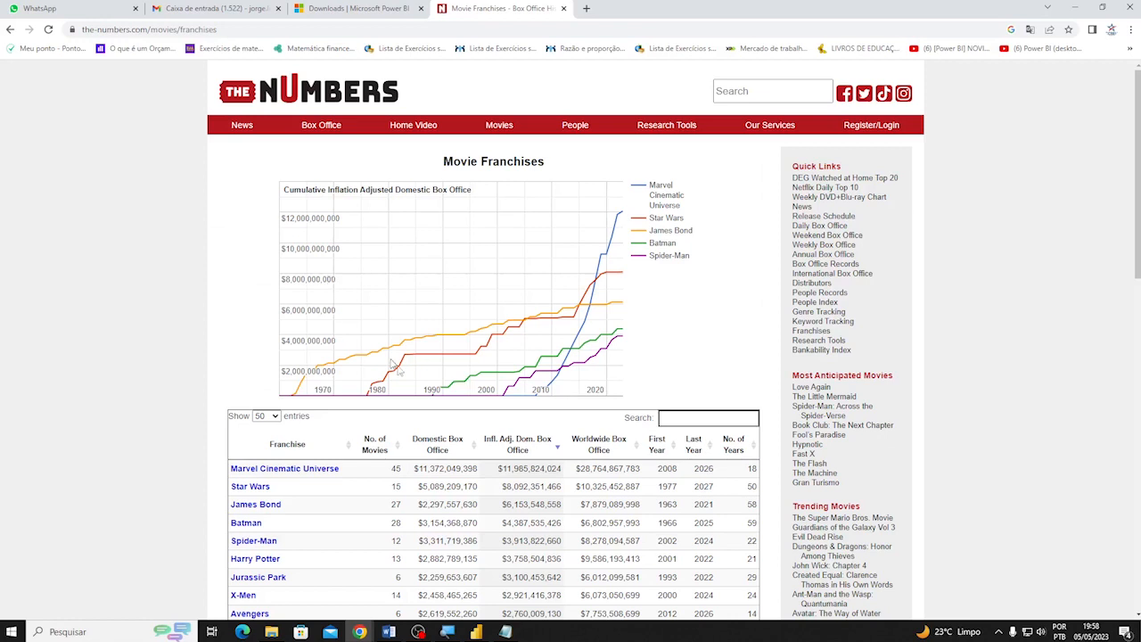
scroll(546, 373, down, 1)
scroll(546, 373, down, 1)
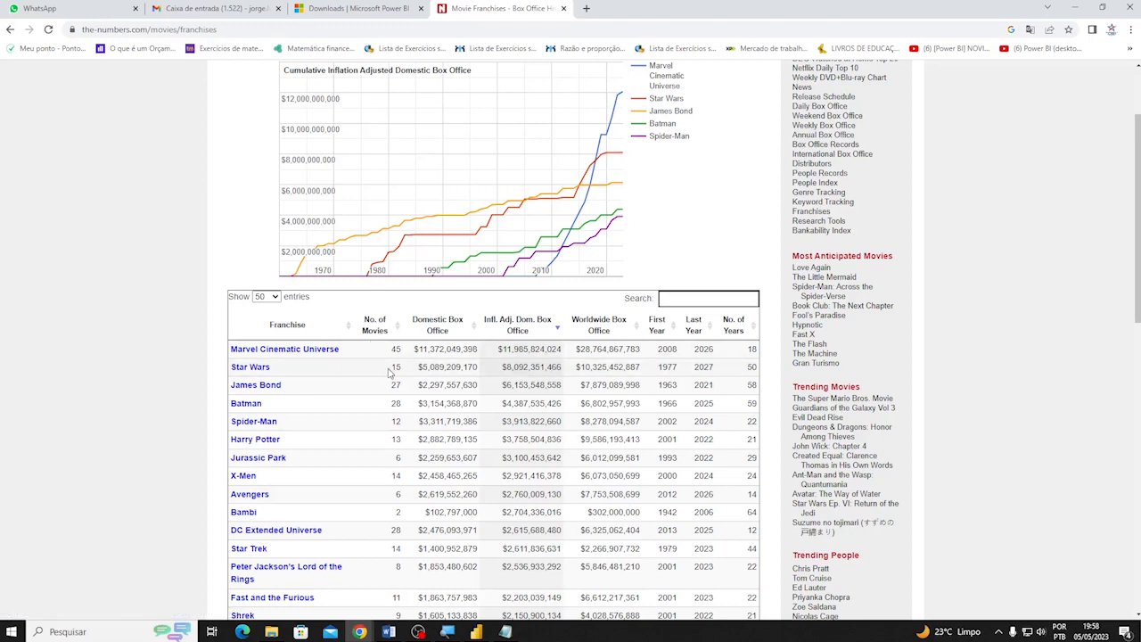
click(251, 371)
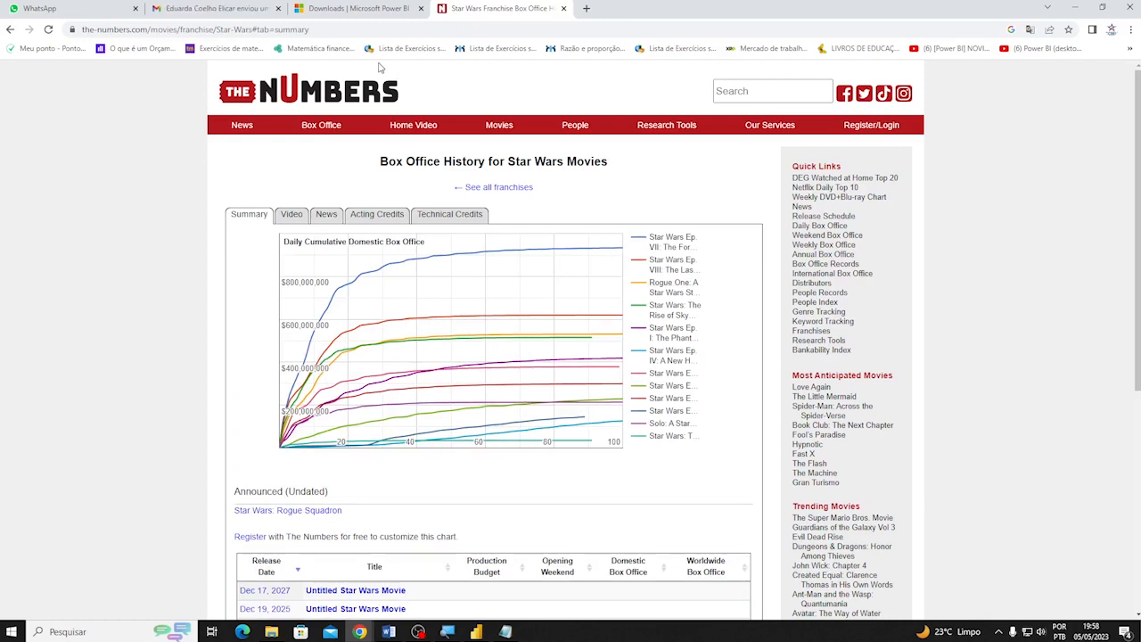
Review the Star Wars box office table and copy the address of the franchise page
scroll(546, 178, down, 3)
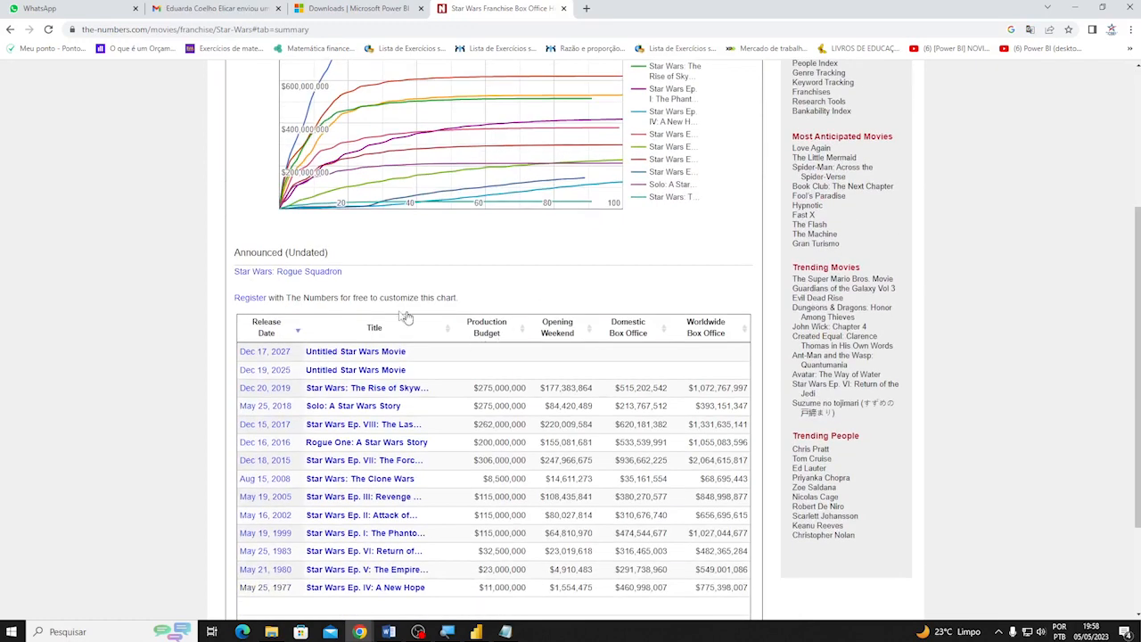
scroll(506, 348, down, 2)
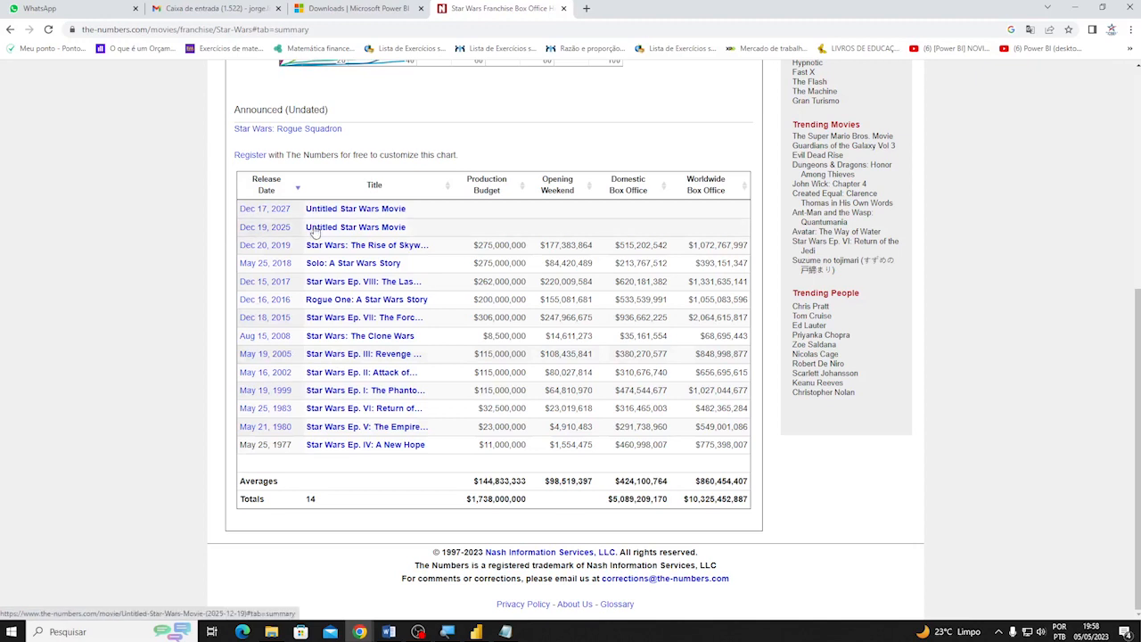
scroll(306, 227, up, 2)
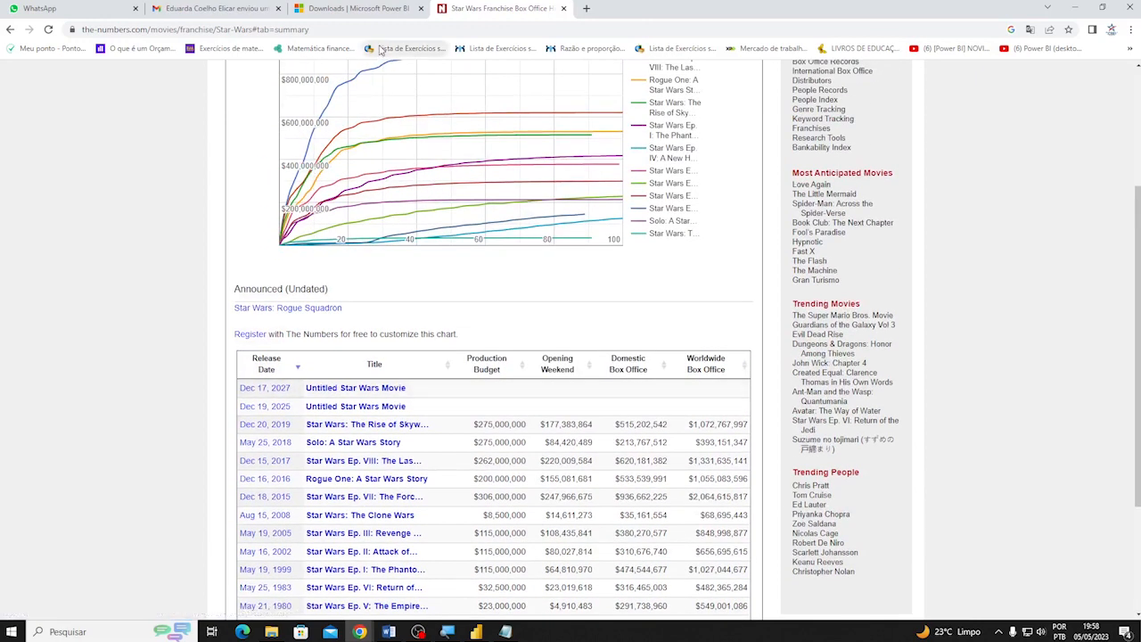
click(381, 30)
key(ctrl+c)
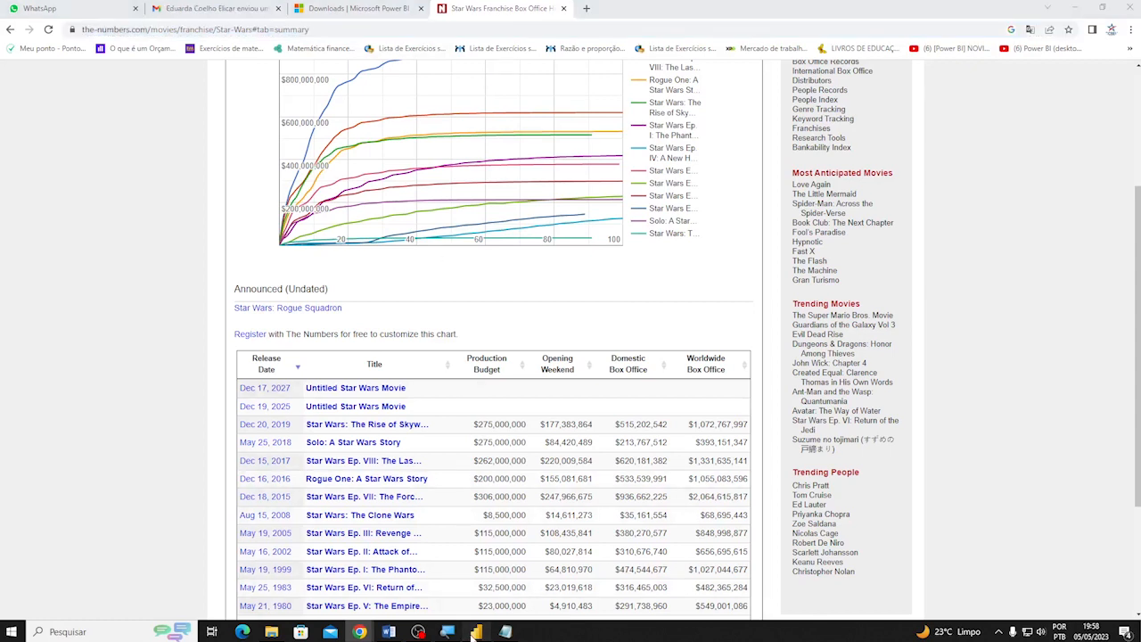
click(475, 632)
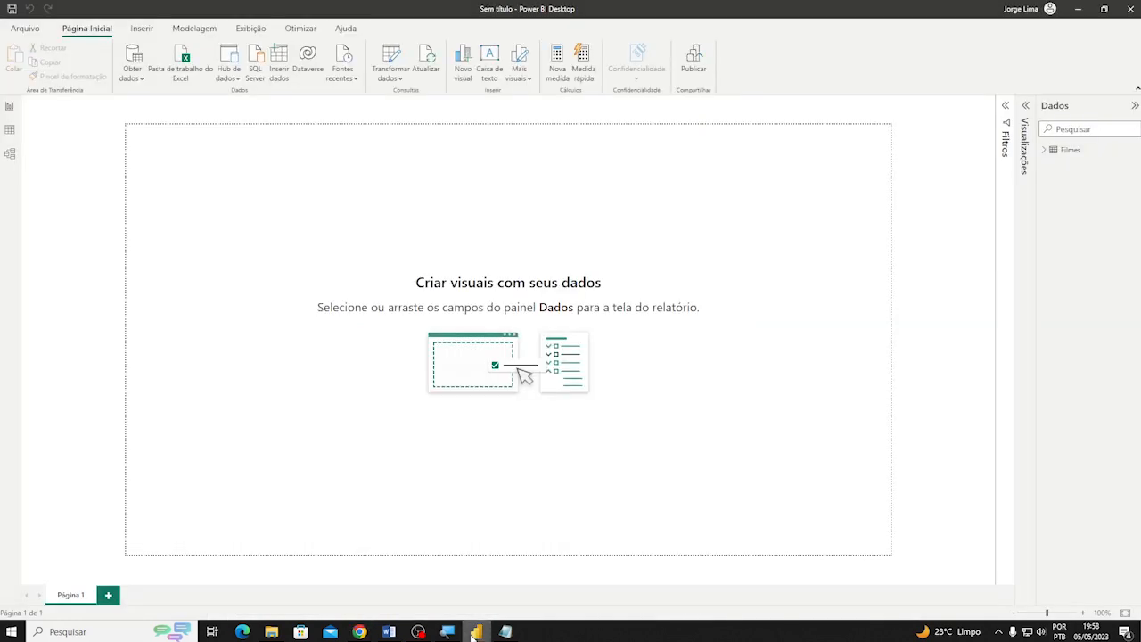
click(132, 78)
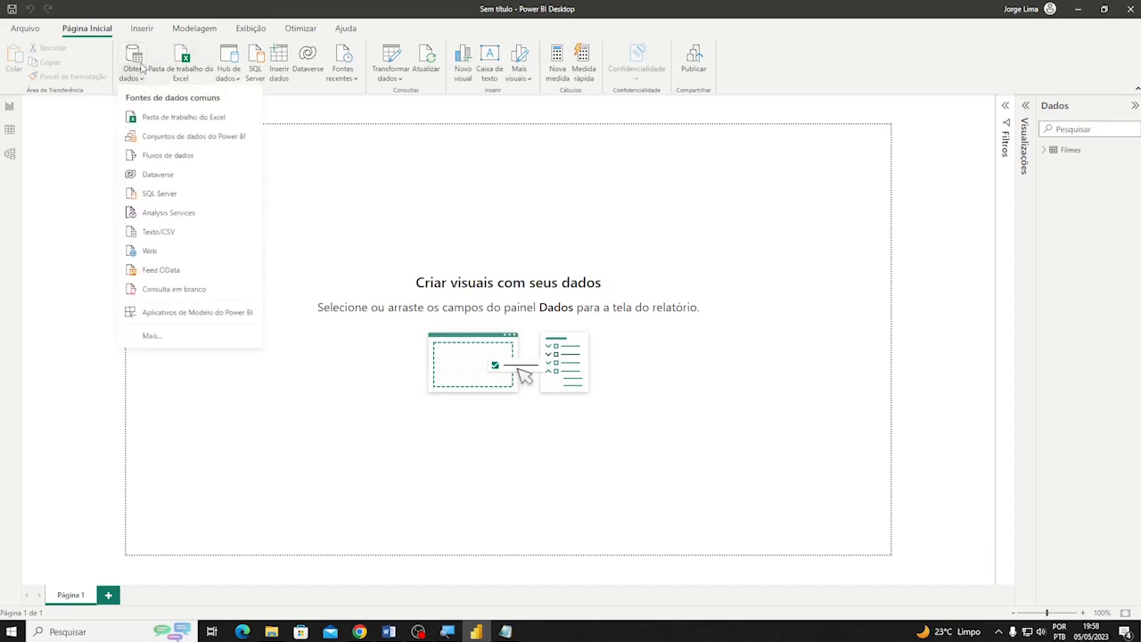
click(155, 253)
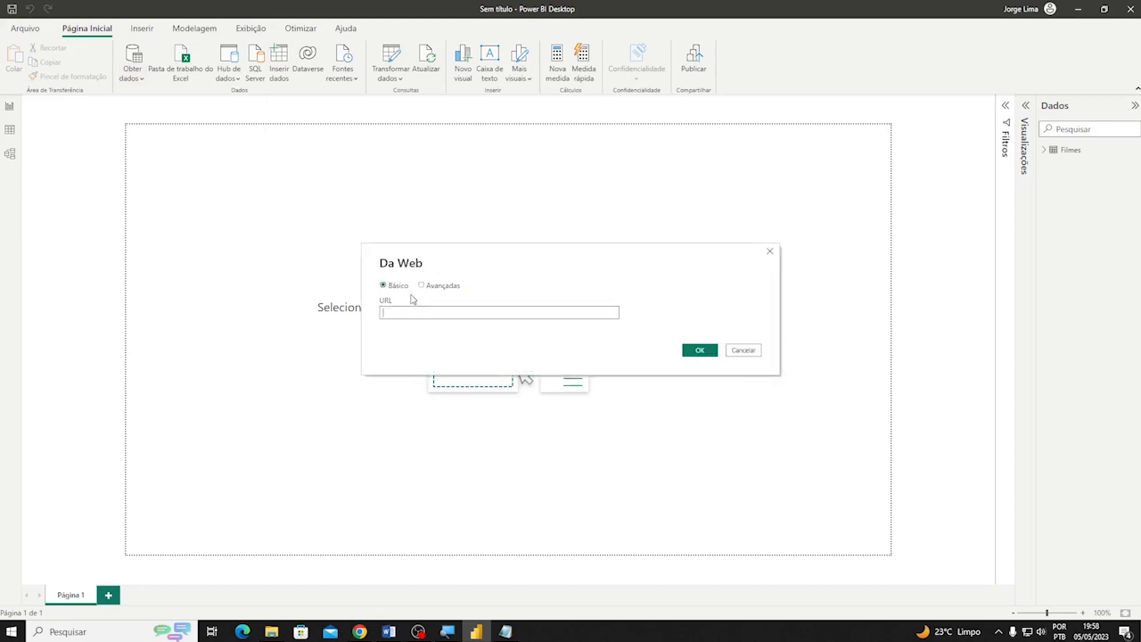
key(ctrl+v)
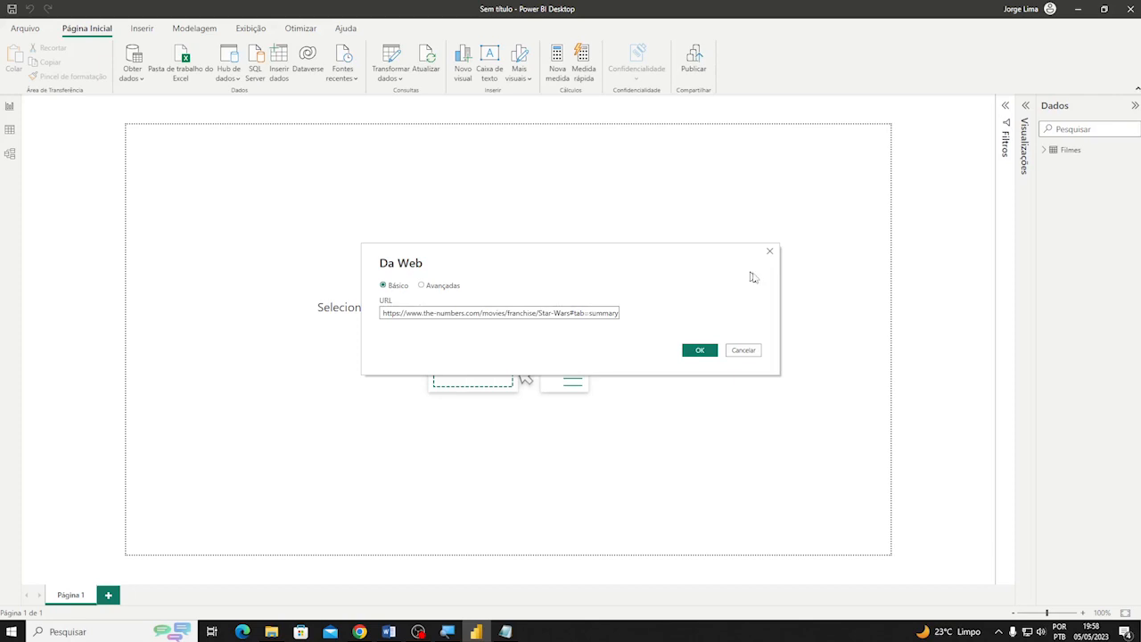
click(698, 352)
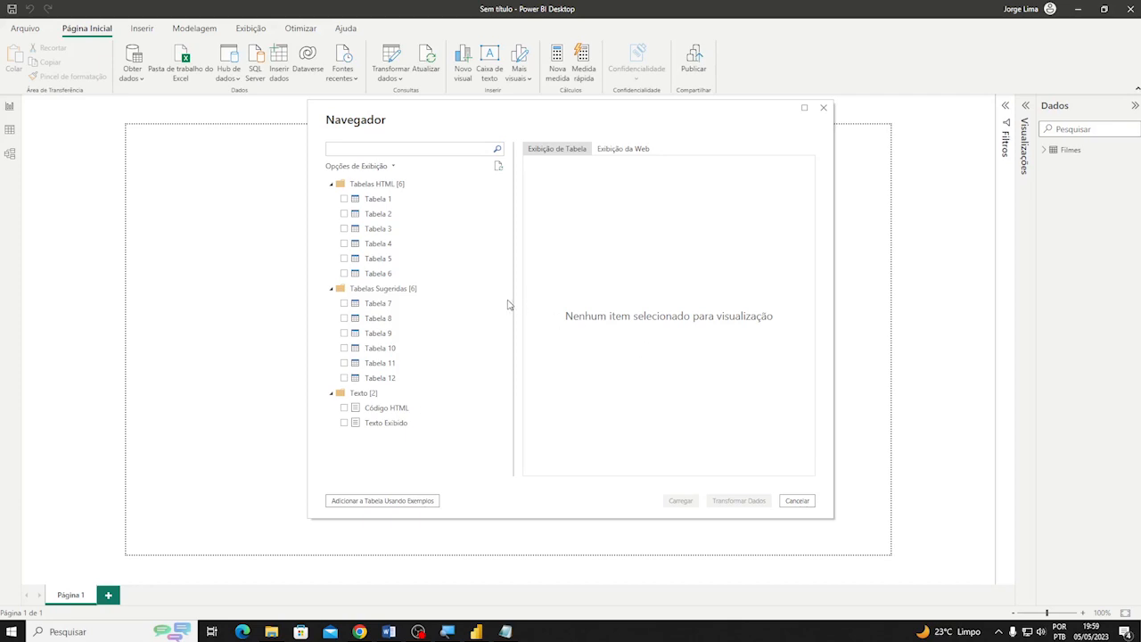
click(420, 204)
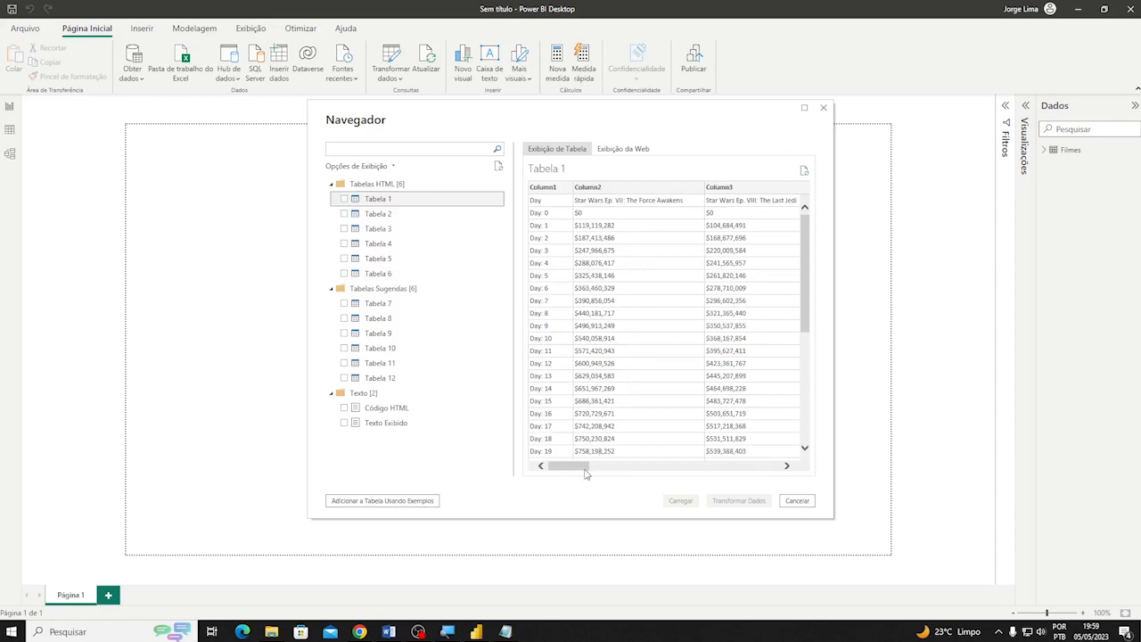
Preview Tabela 2 in the navigator, select it for import and open it in the Power Query Editor
drag(586, 466, 560, 467)
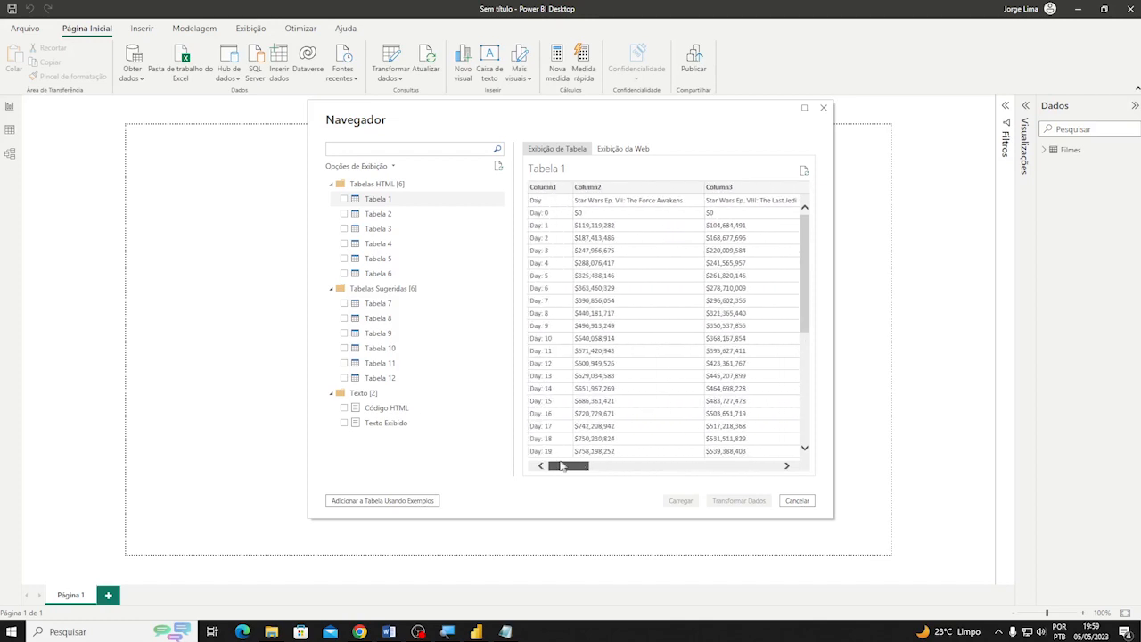
click(387, 216)
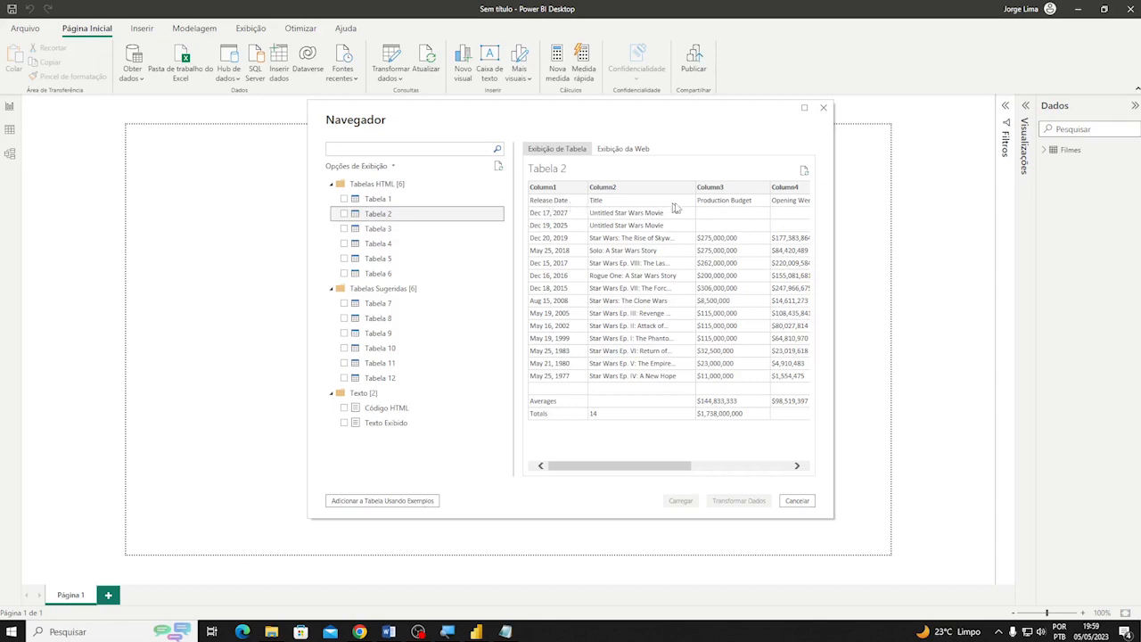
drag(678, 465, 649, 465)
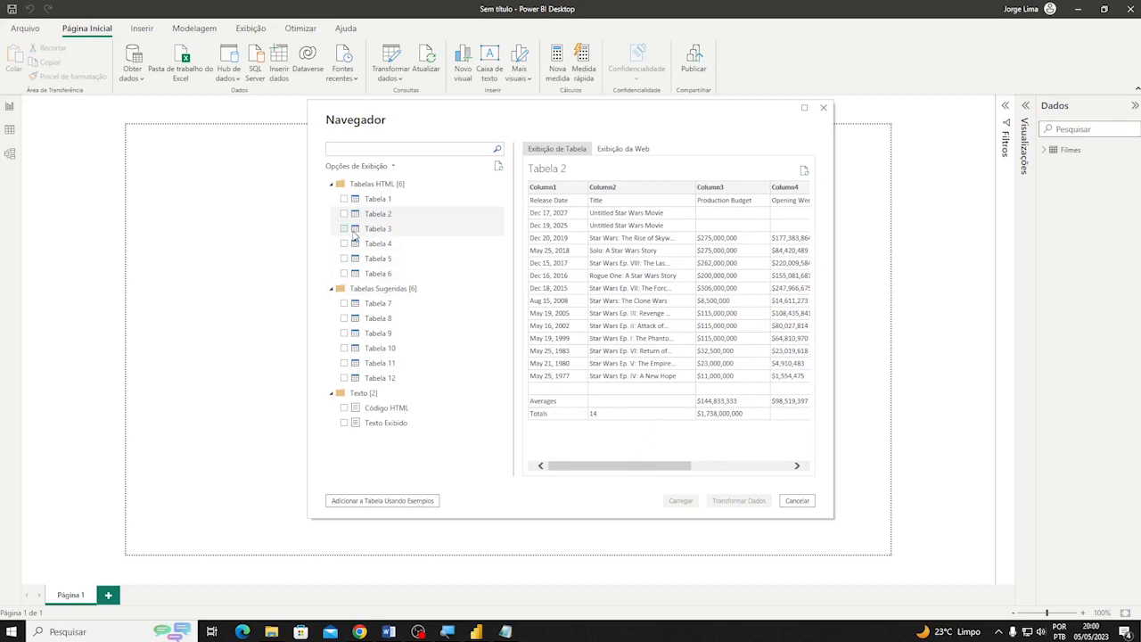
click(344, 215)
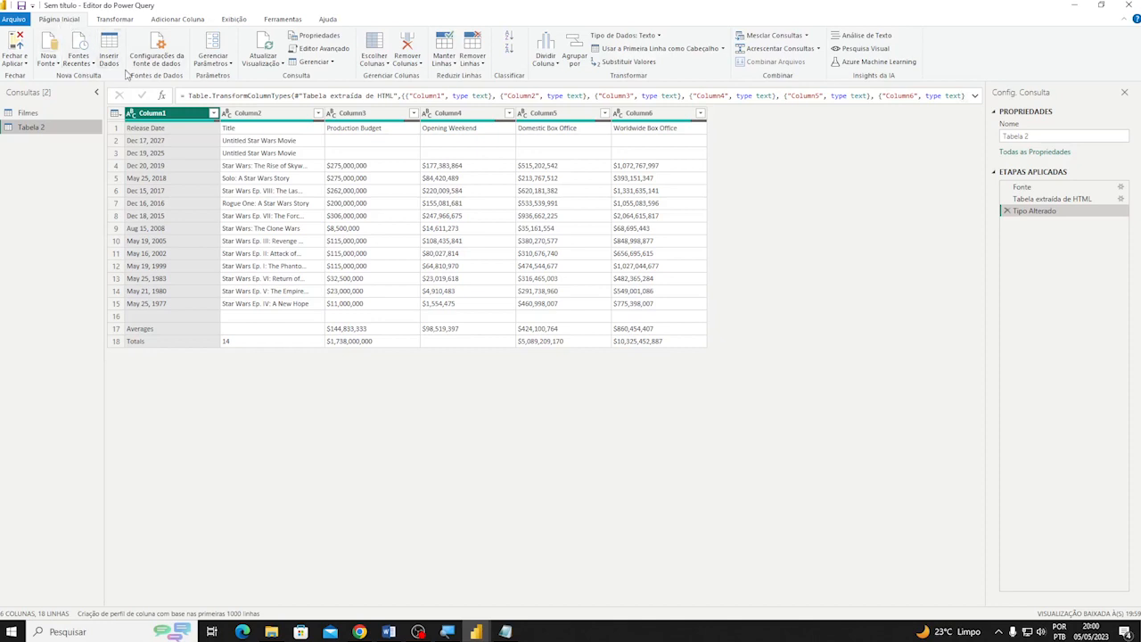
Remove the bottom 3 rows from the Tabela 2 query
click(483, 66)
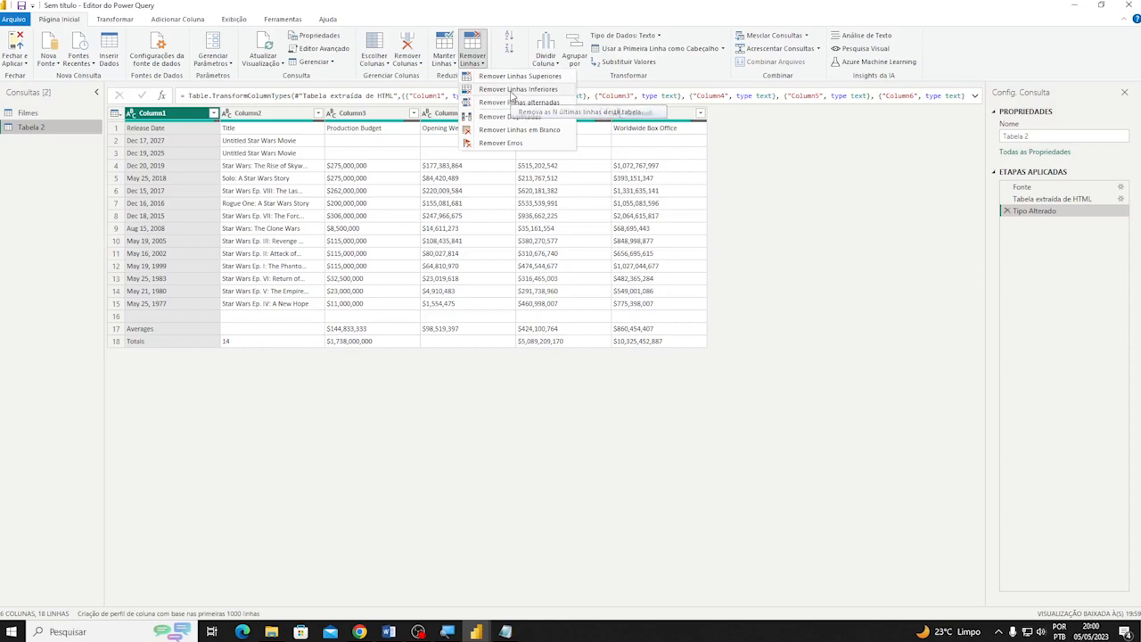
click(522, 103)
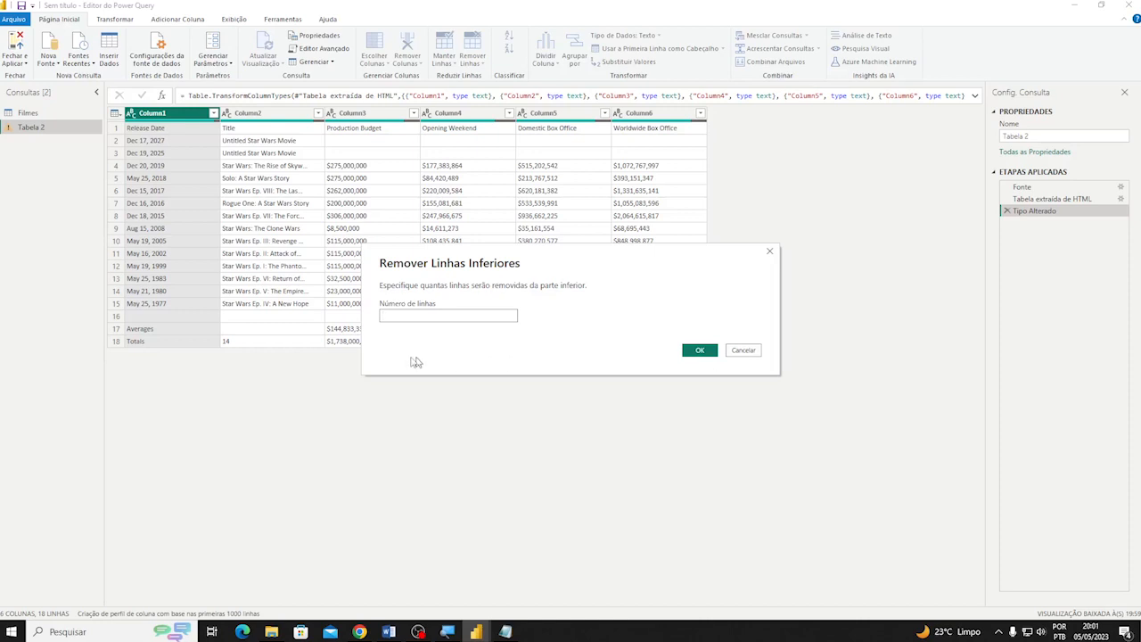
text(3)
click(700, 351)
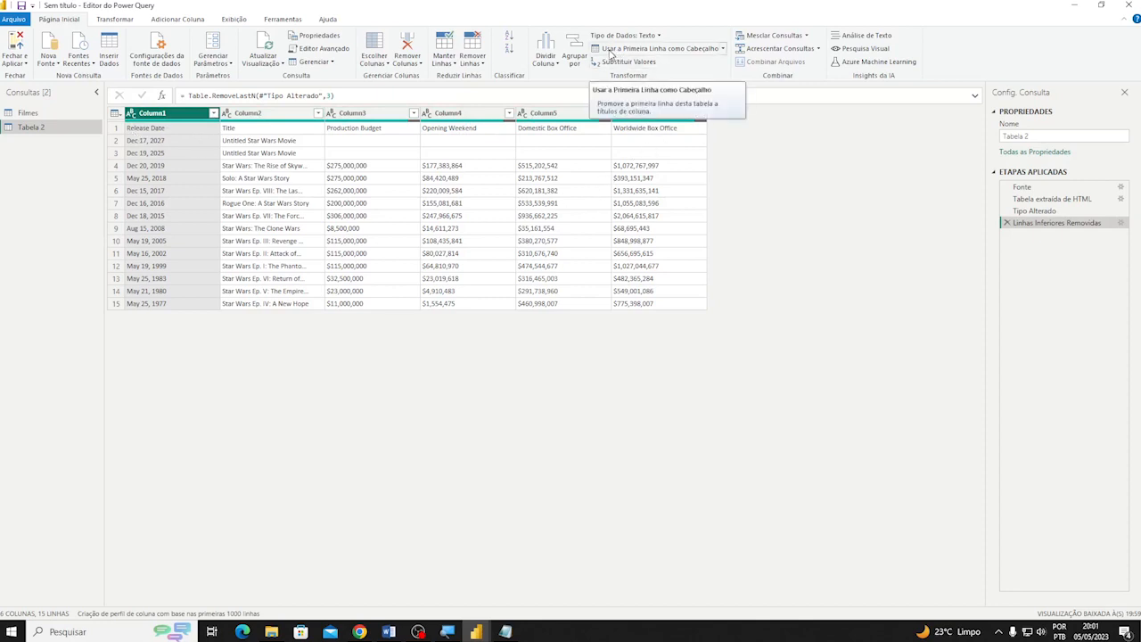
Promote the first row of Tabela 2 to column headers and remove the top 2 rows
click(612, 50)
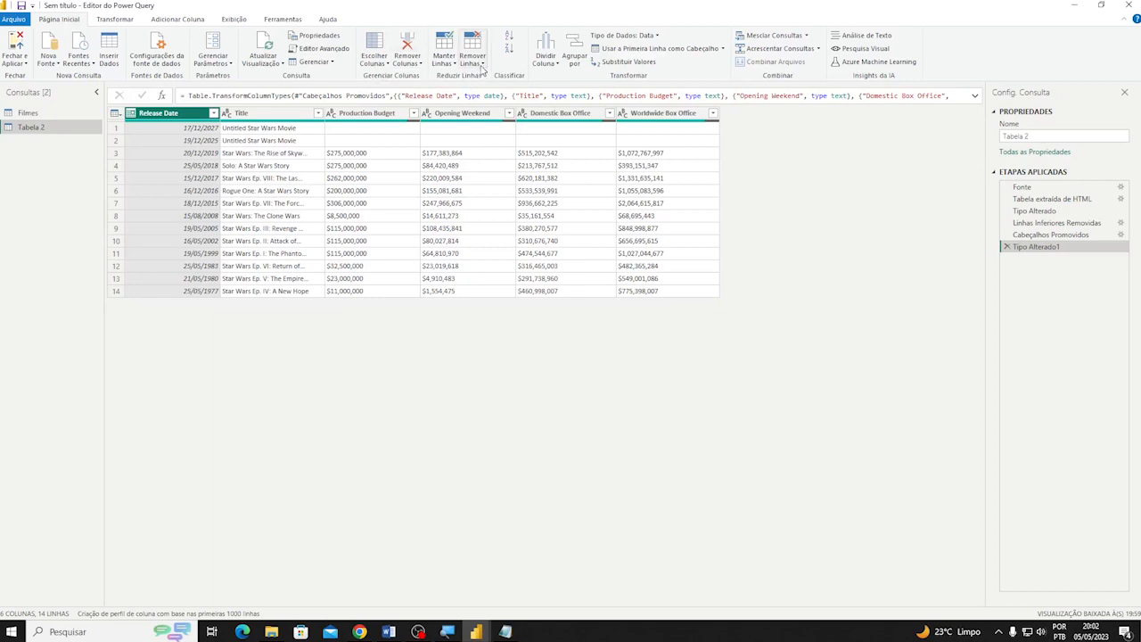
click(482, 64)
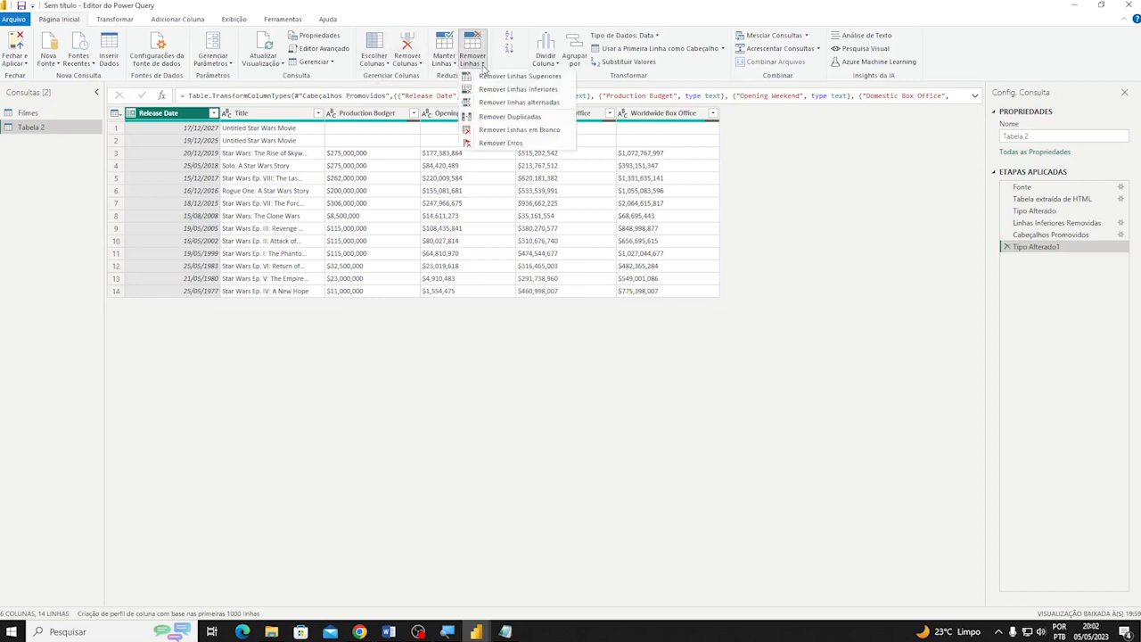
click(499, 77)
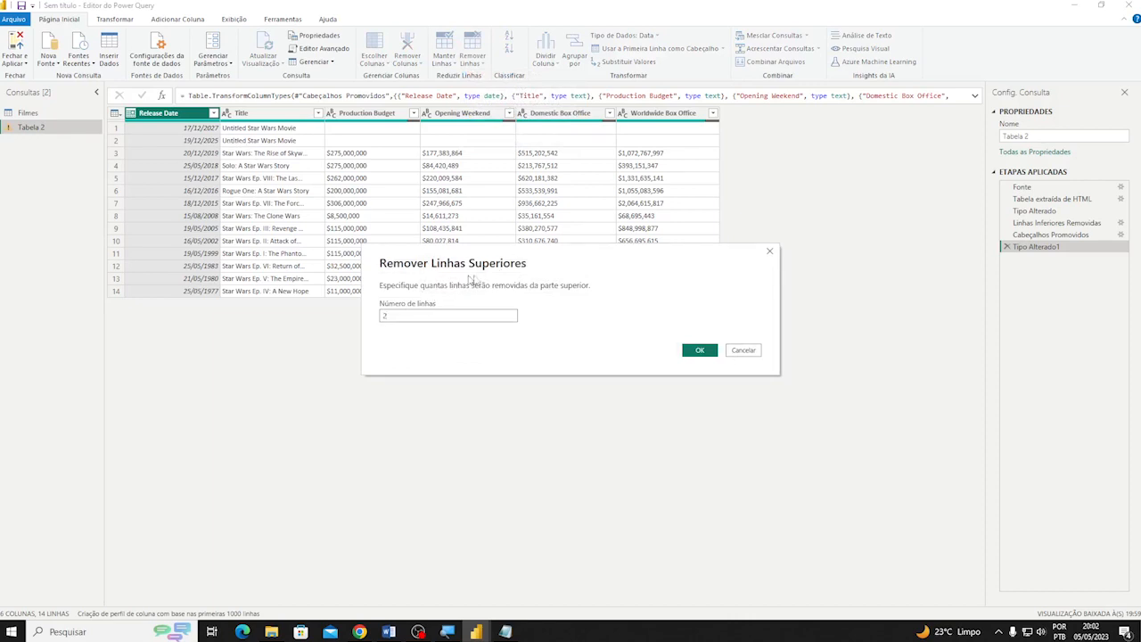
click(697, 350)
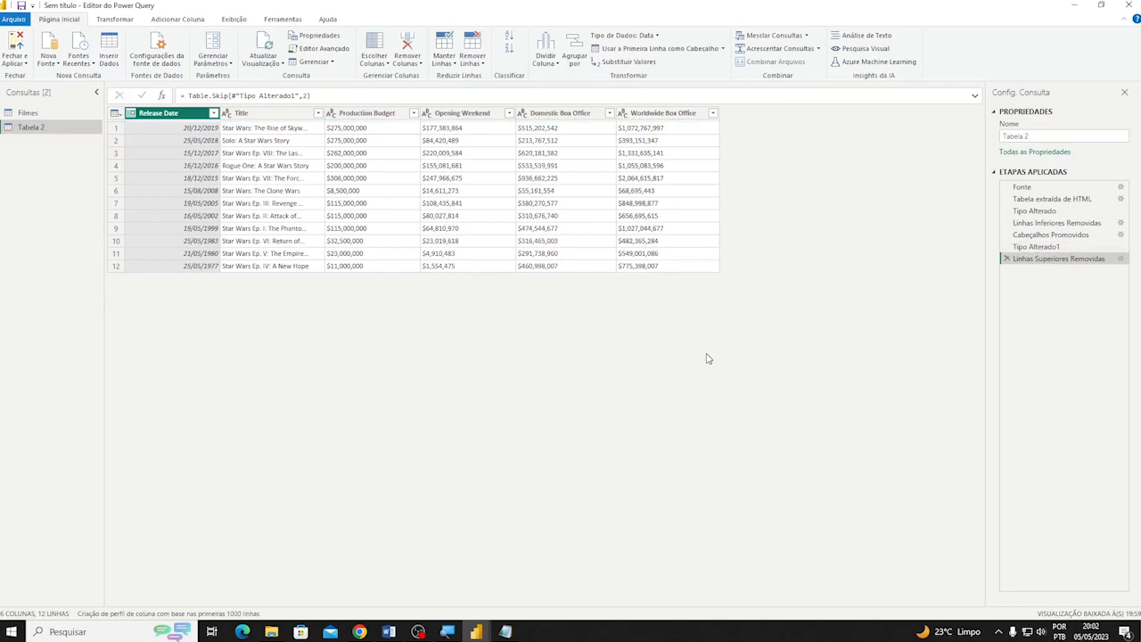
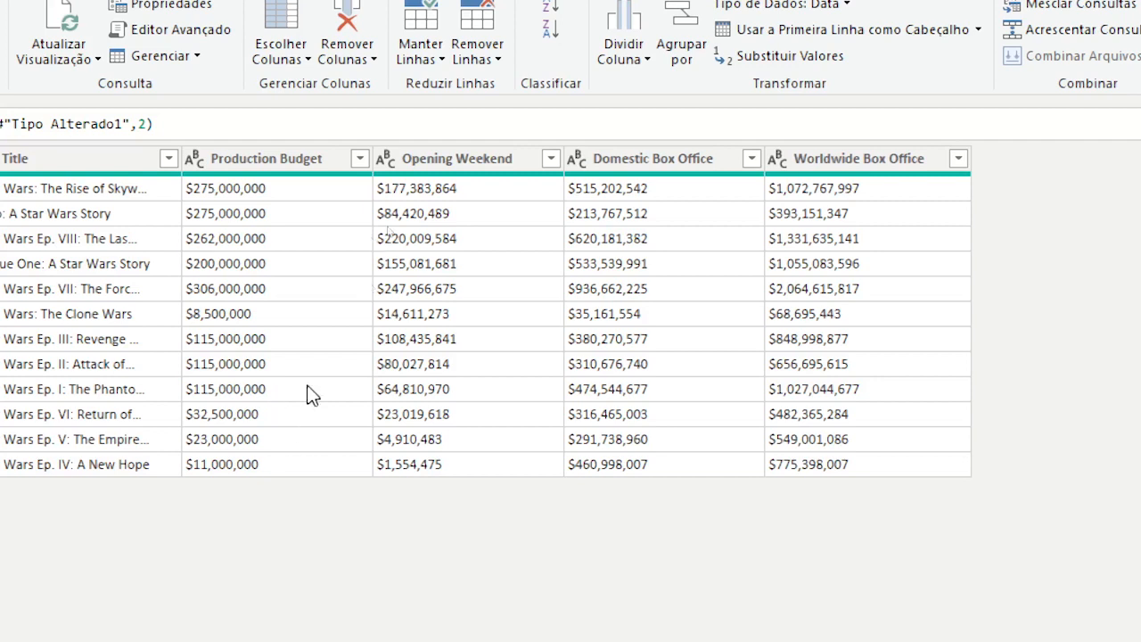
Try converting the Production Budget column to fixed decimal number, and delete that type-change step
click(195, 159)
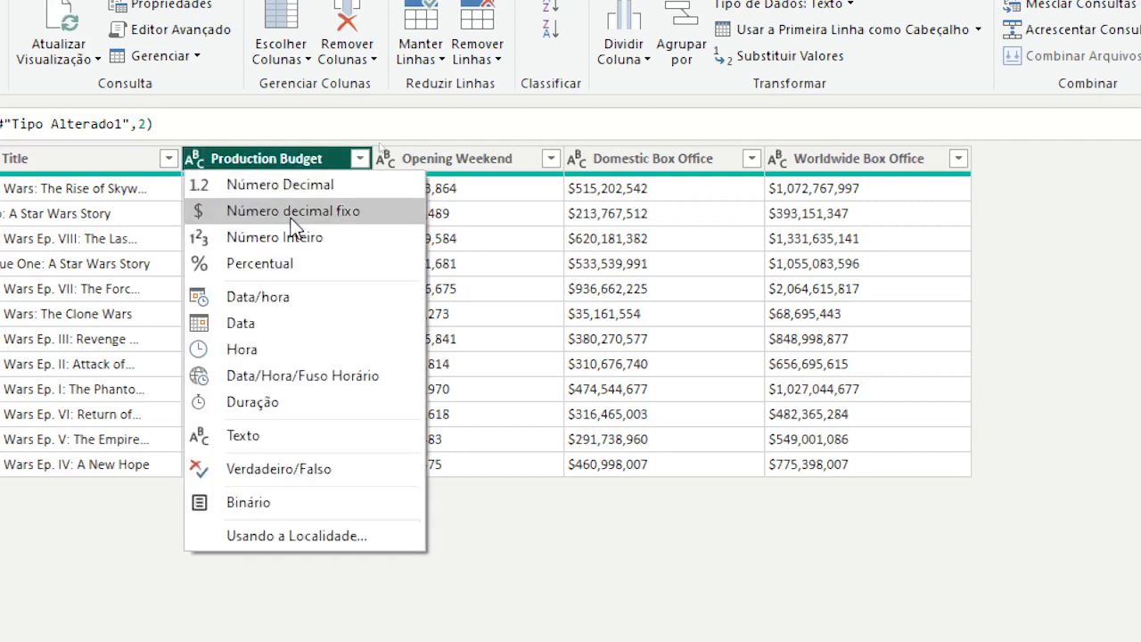
click(289, 213)
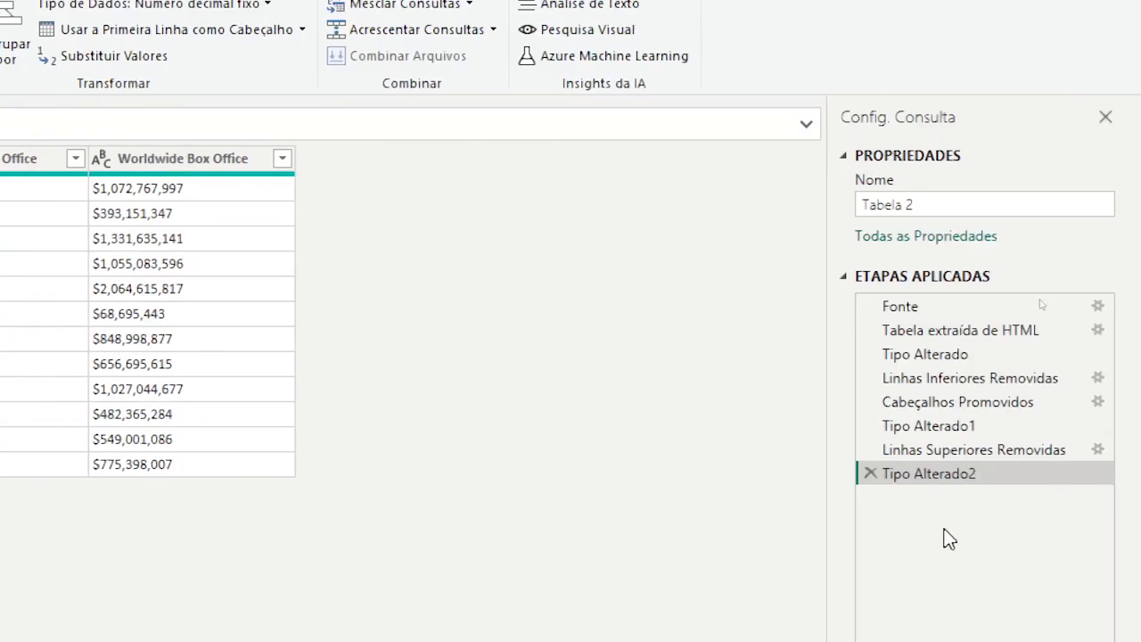
click(871, 475)
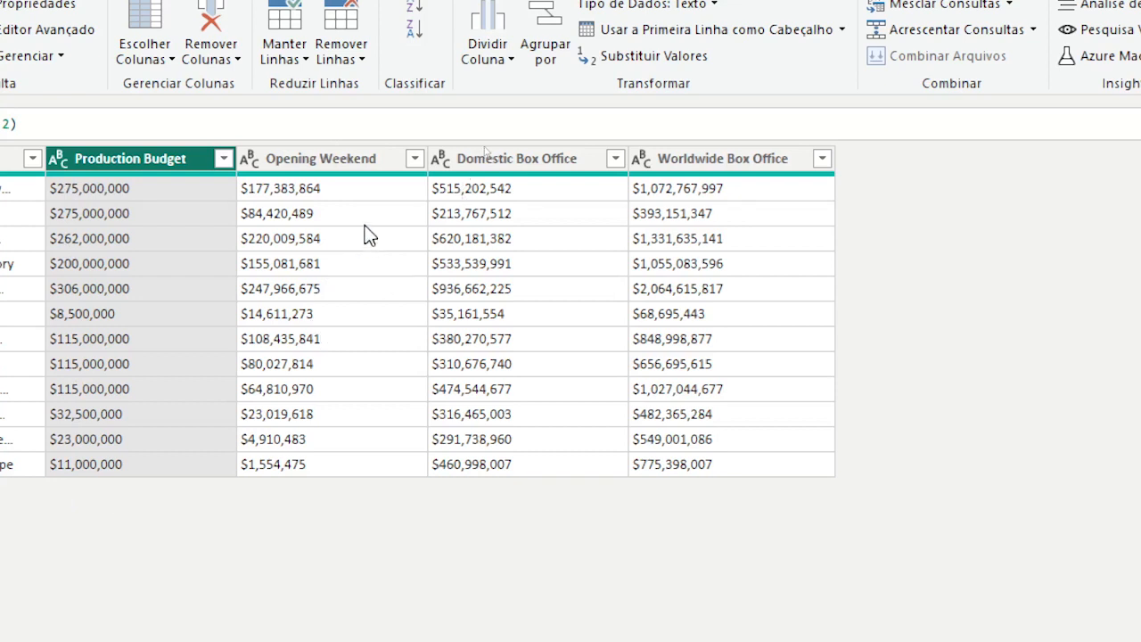
Replace "$" with nothing in the Production Budget, Opening Weekend, Domestic Box Office and Worldwide Box Office columns
ctrl+click(348, 158)
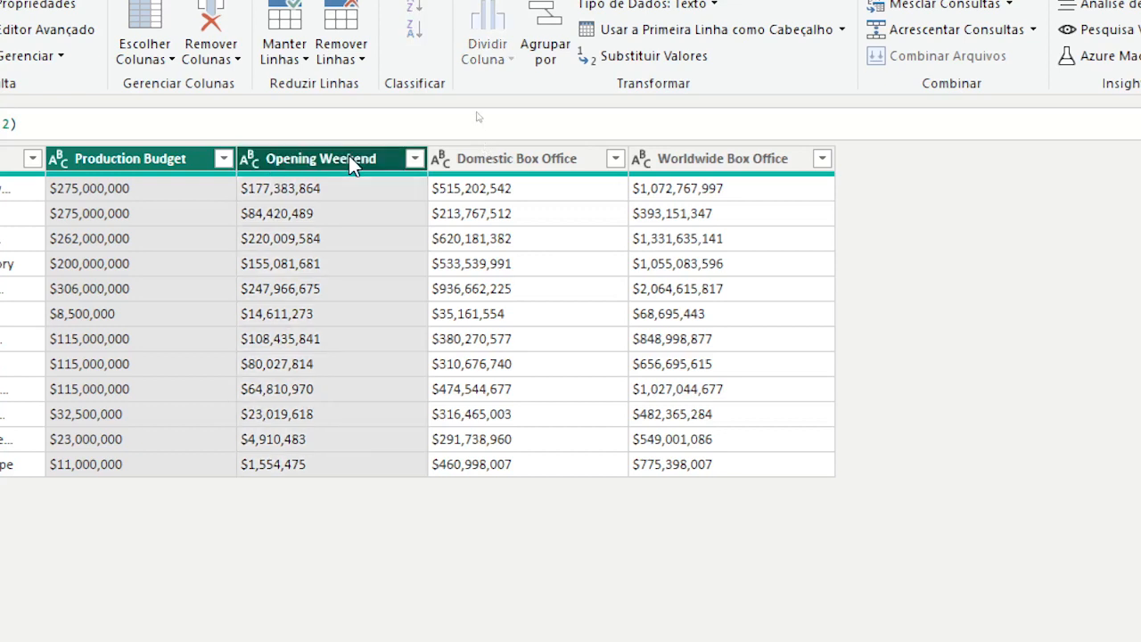
ctrl+click(550, 166)
ctrl+click(732, 161)
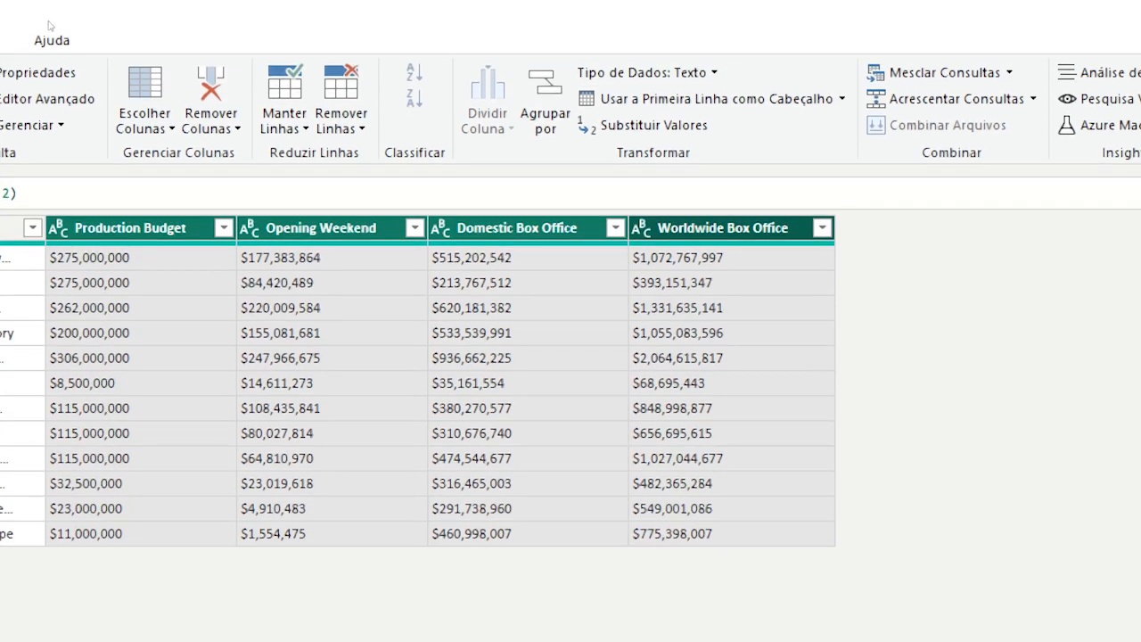
click(604, 132)
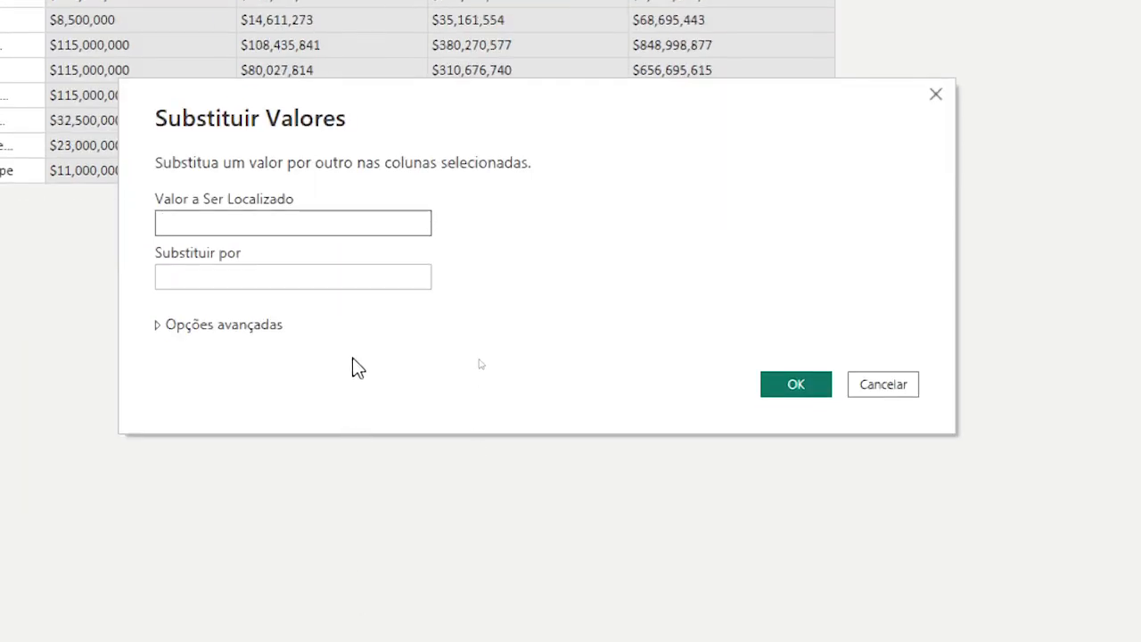
text($)
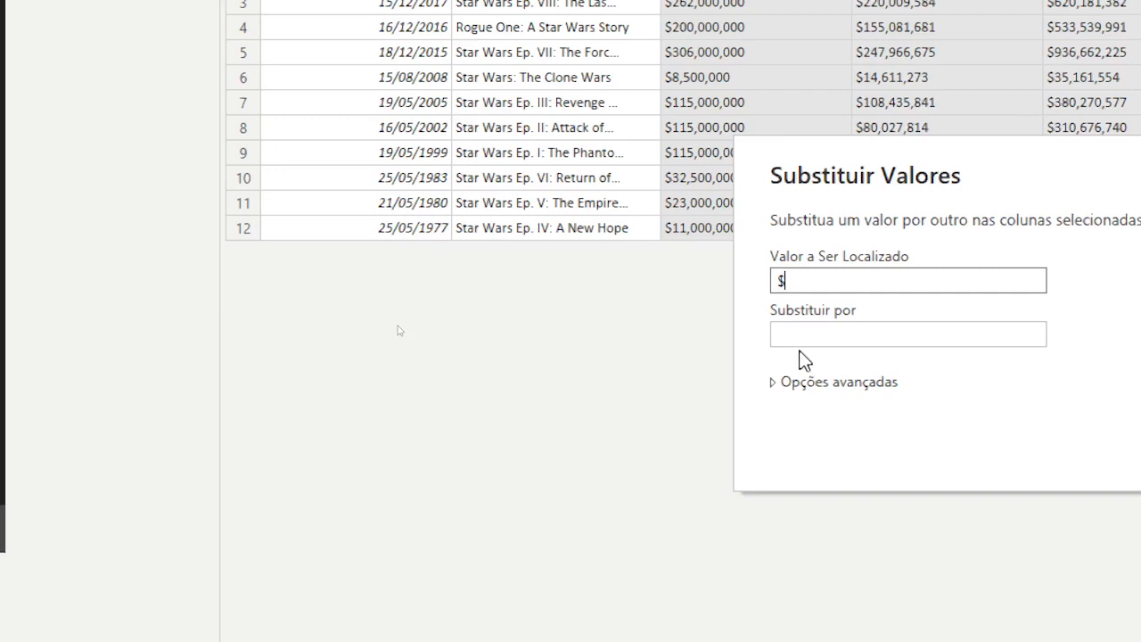
click(823, 340)
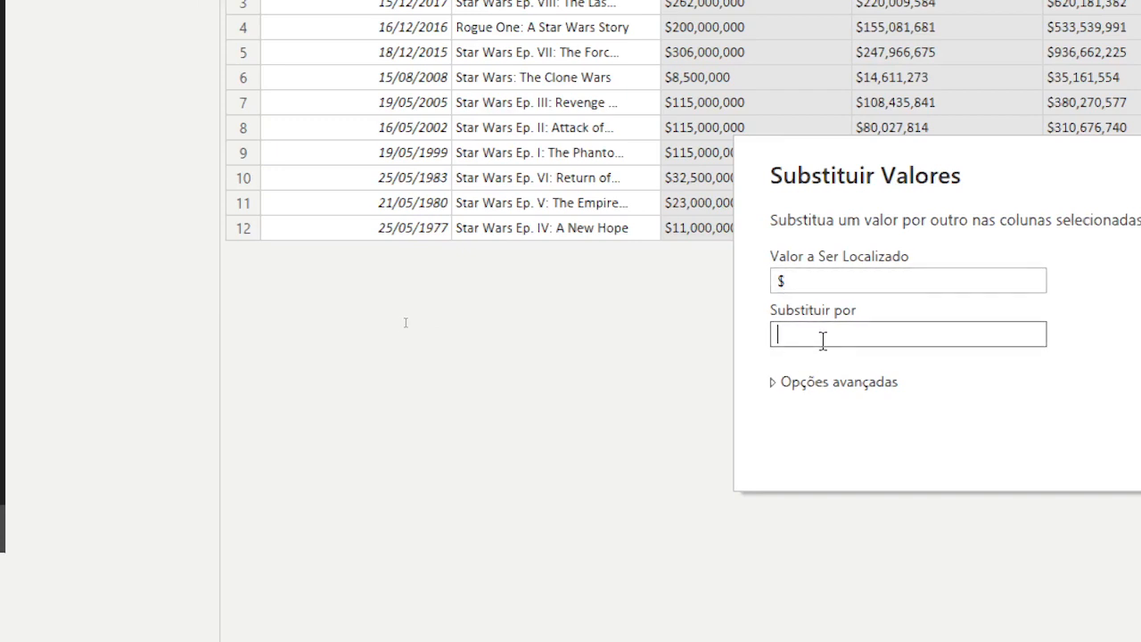
click(1066, 449)
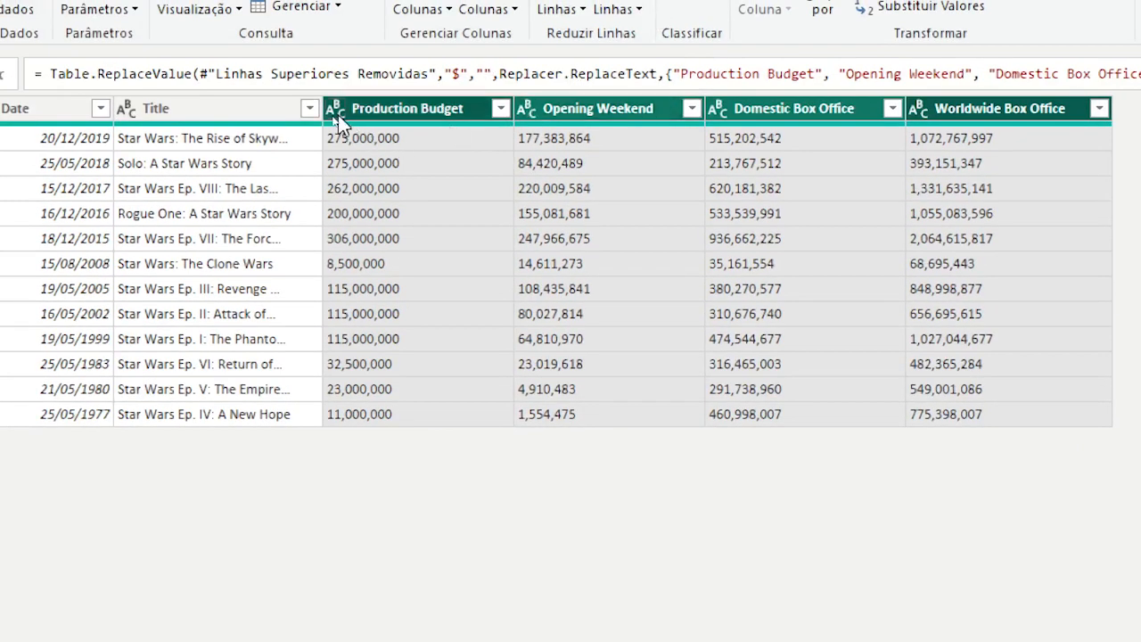
Retry the fixed decimal number type on Production Budget with the dollar signs removed, and delete the resulting applied step
click(338, 115)
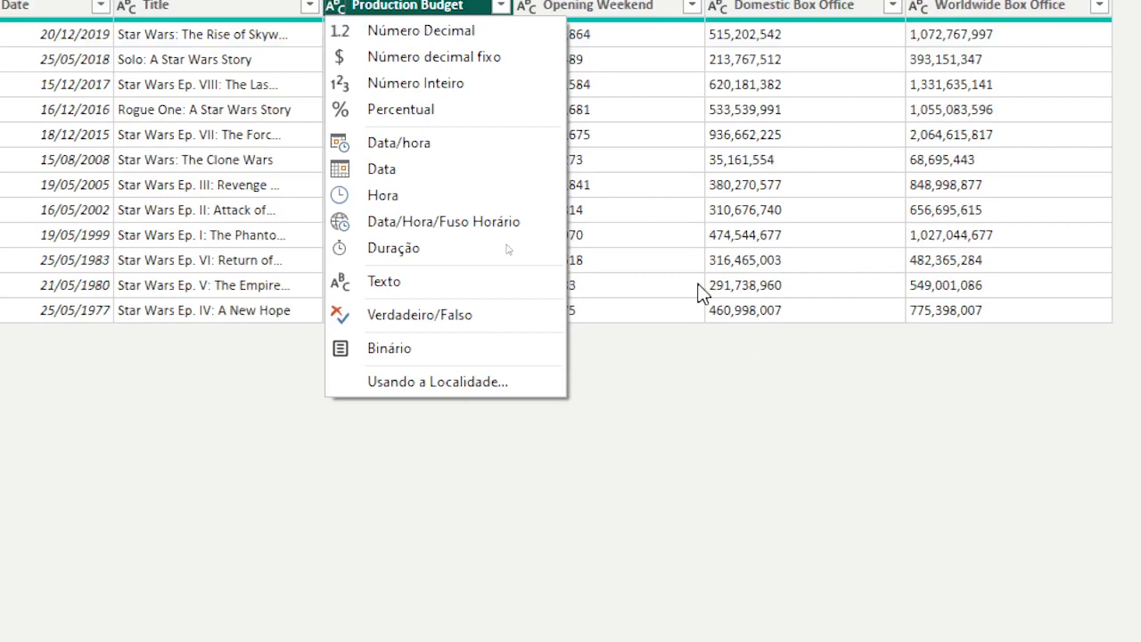
click(501, 55)
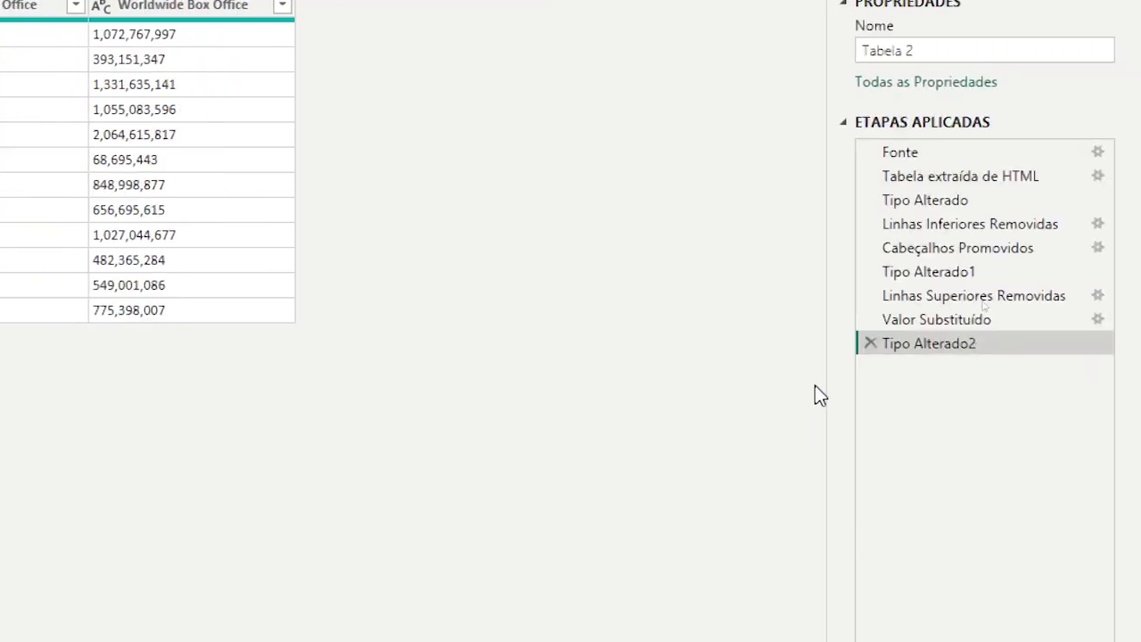
click(870, 344)
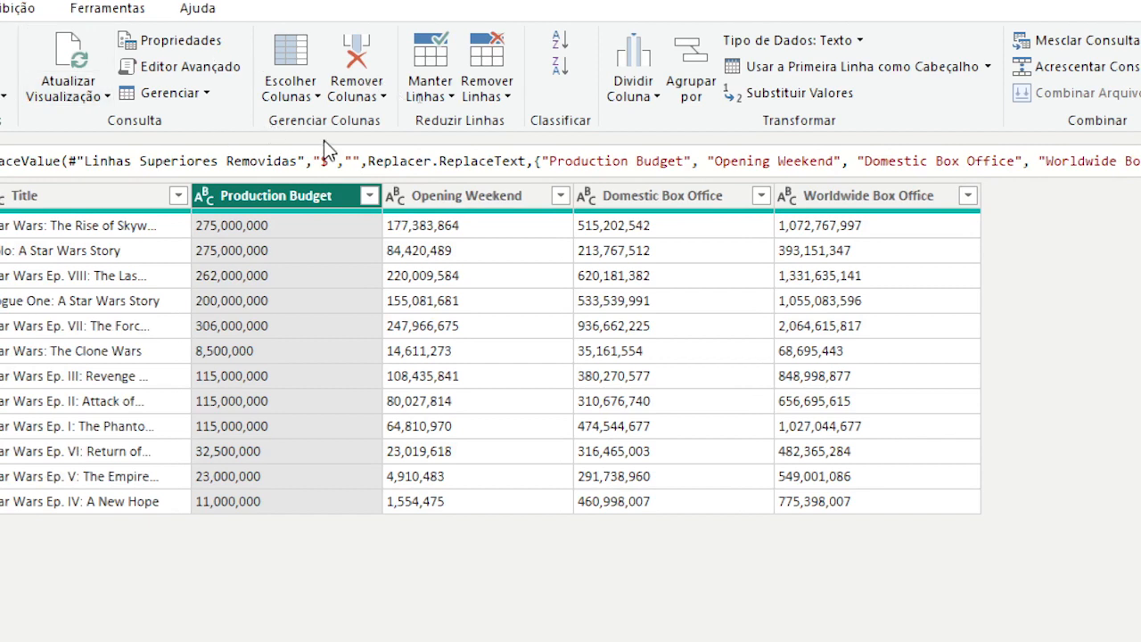
Replace "," with "." in the Production Budget, Opening Weekend, Domestic Box Office and Worldwide Box Office columns
ctrl+click(459, 196)
ctrl+click(662, 198)
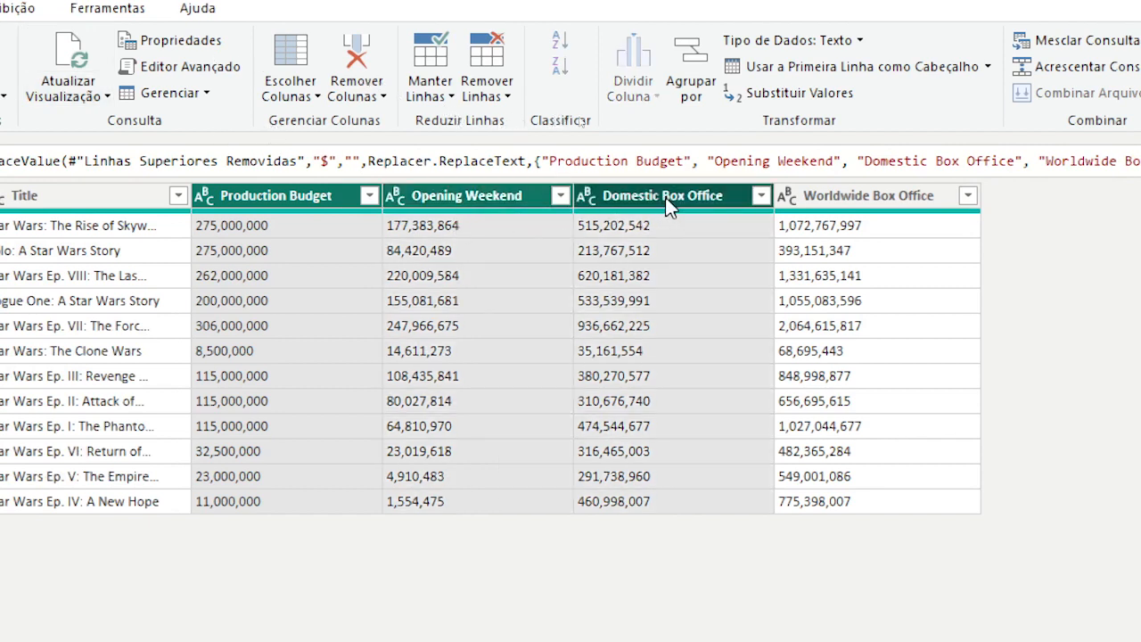
ctrl+click(900, 197)
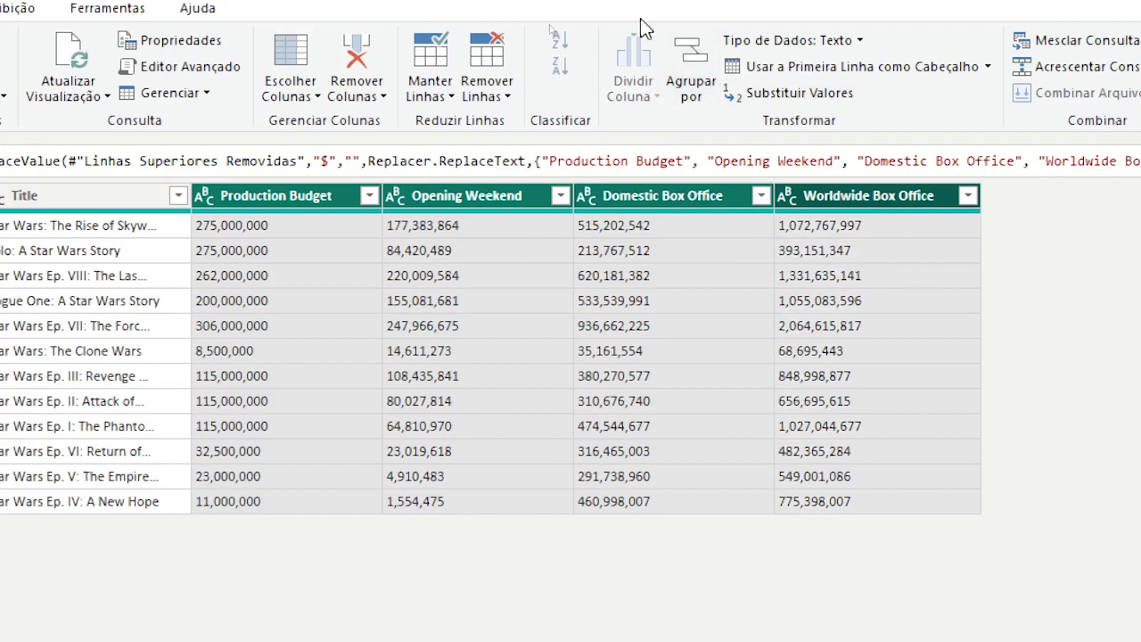
click(844, 92)
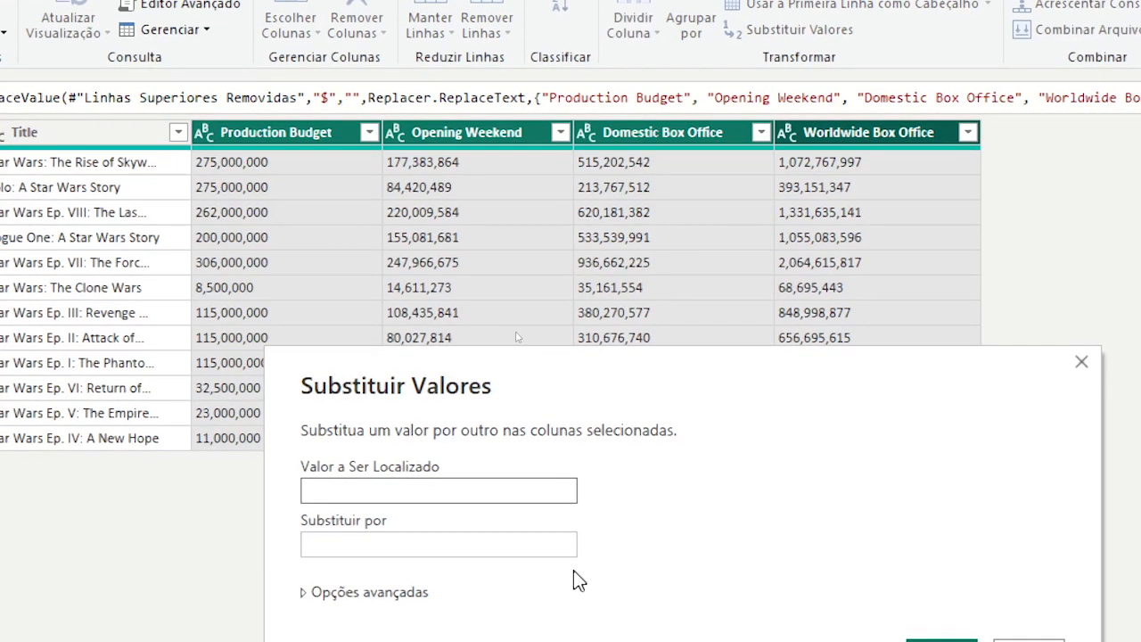
text(,)
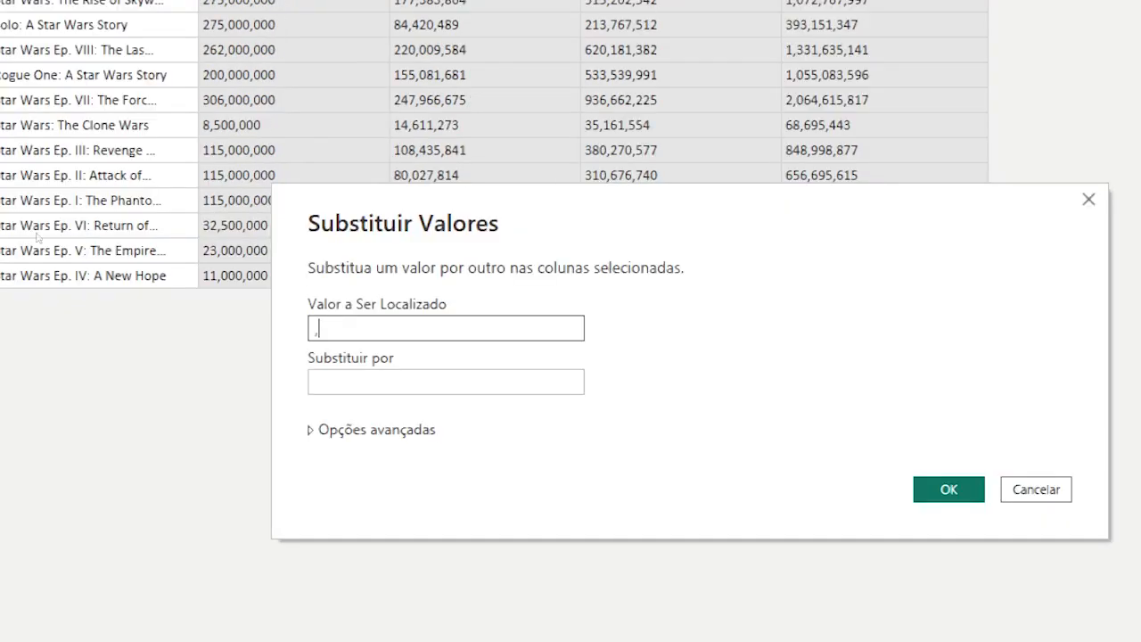
click(324, 383)
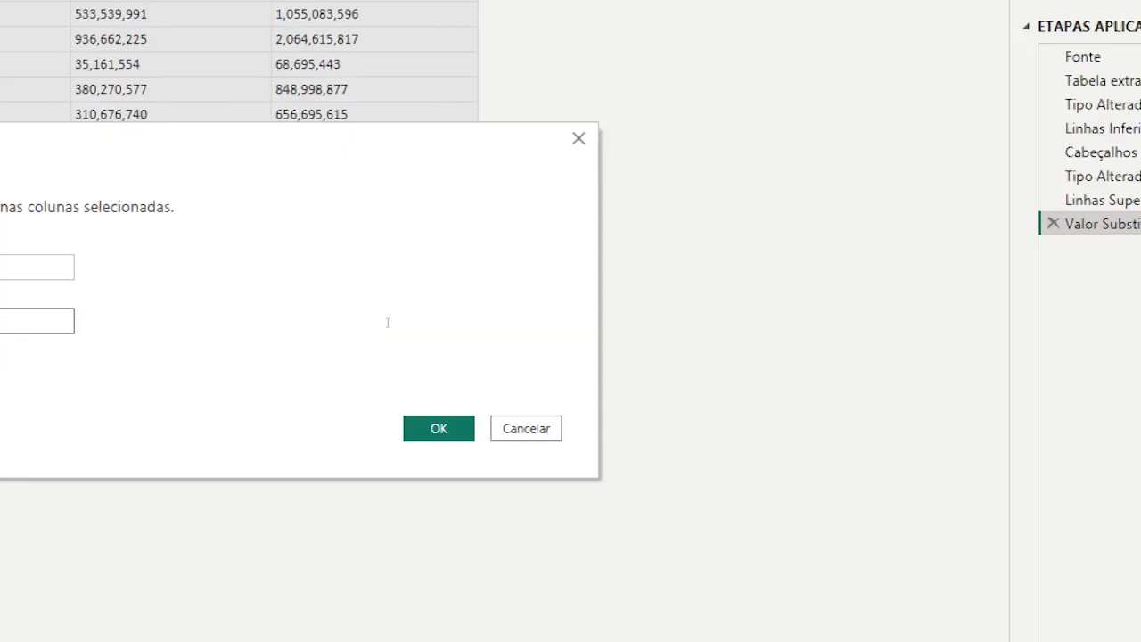
text(.)
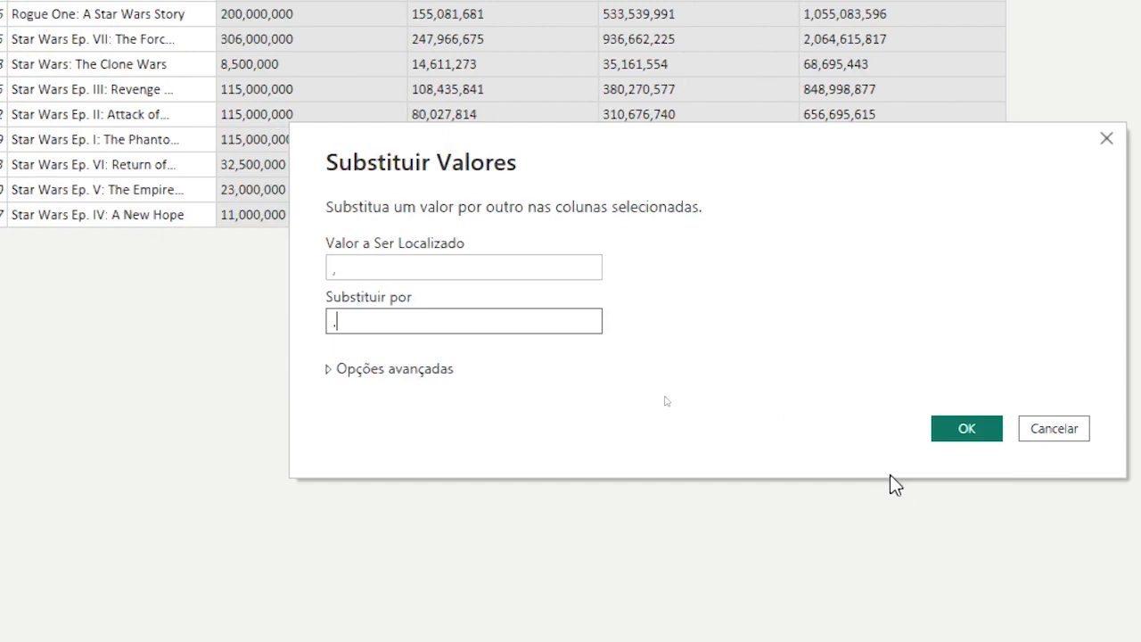
click(963, 431)
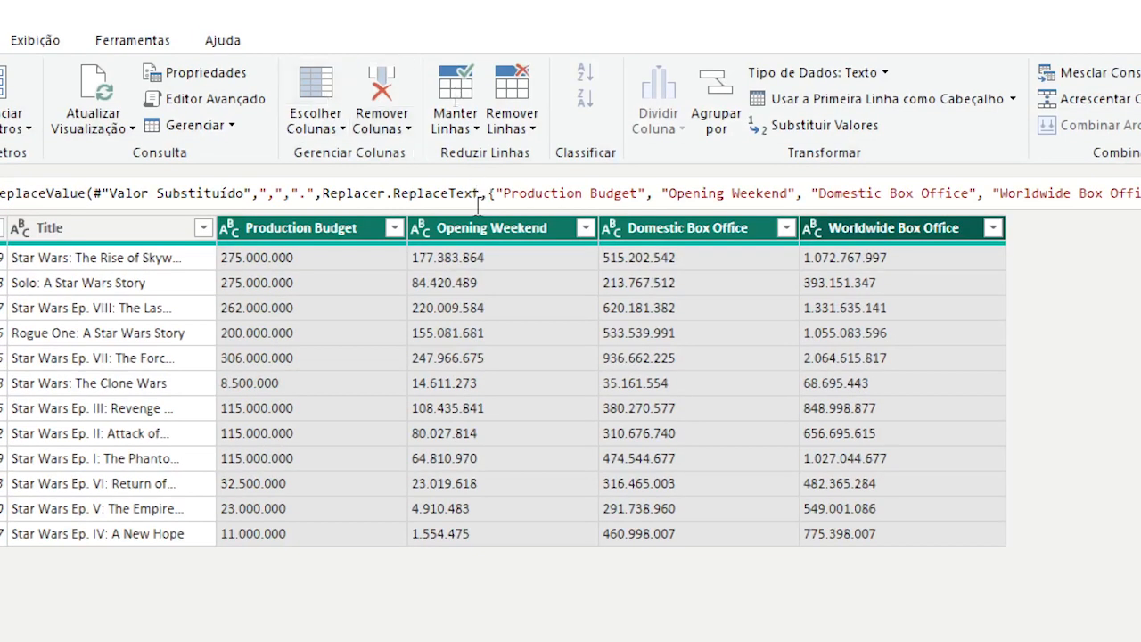
Change the data type of the four selected budget and box office columns to fixed decimal number
right_click(322, 239)
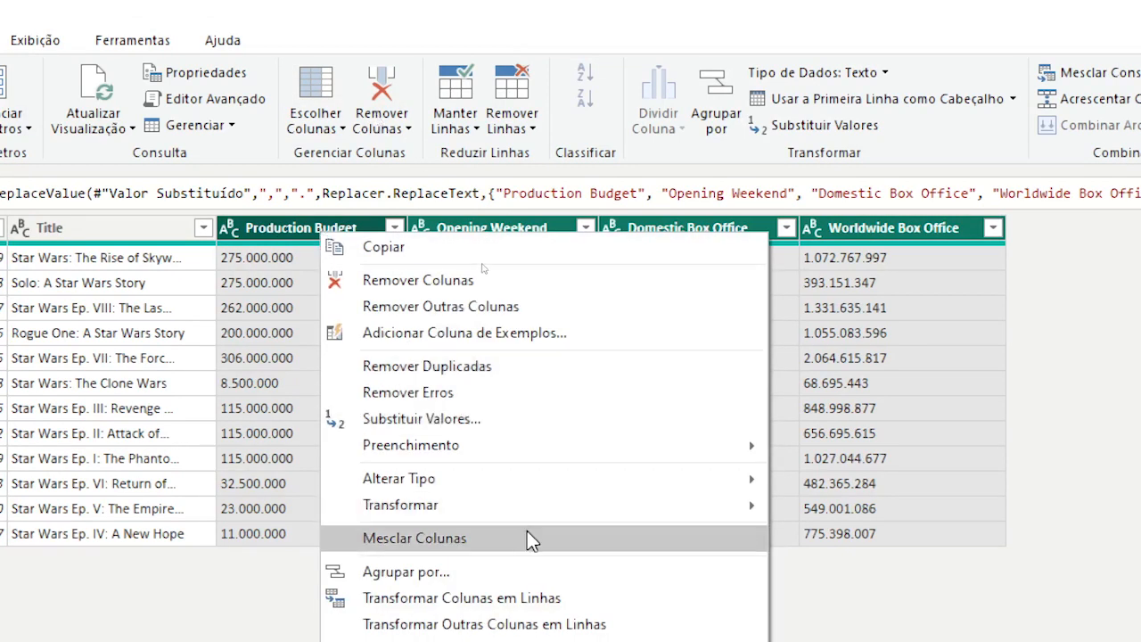
mouse_move(535, 483)
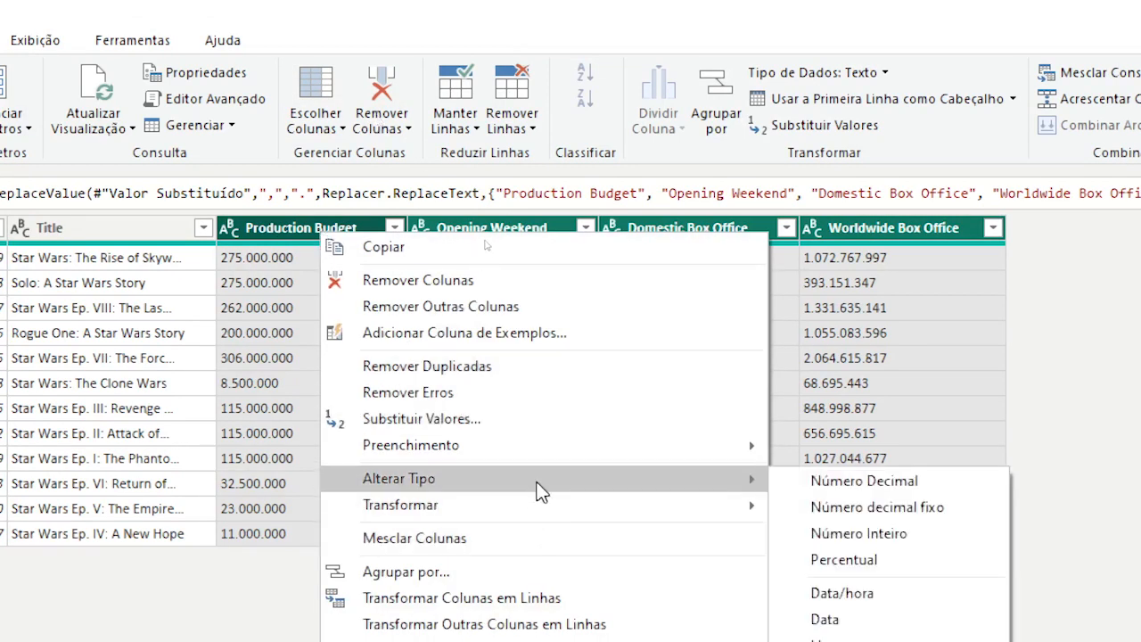
click(924, 517)
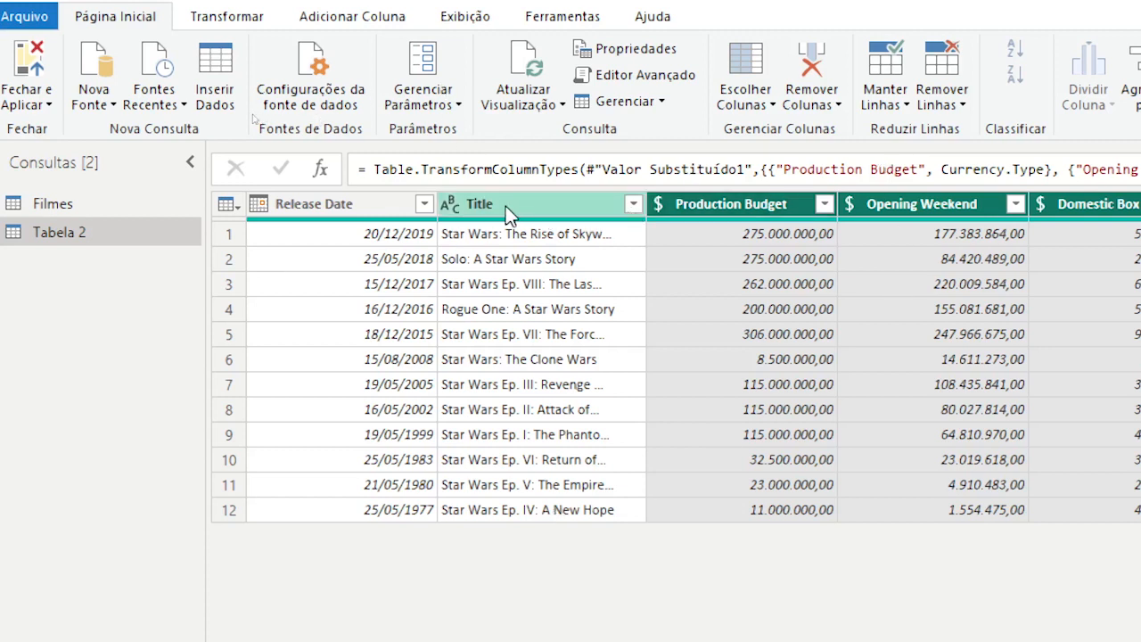
Filter the Title column to keep only Star Wars Episodes I through VI
click(633, 204)
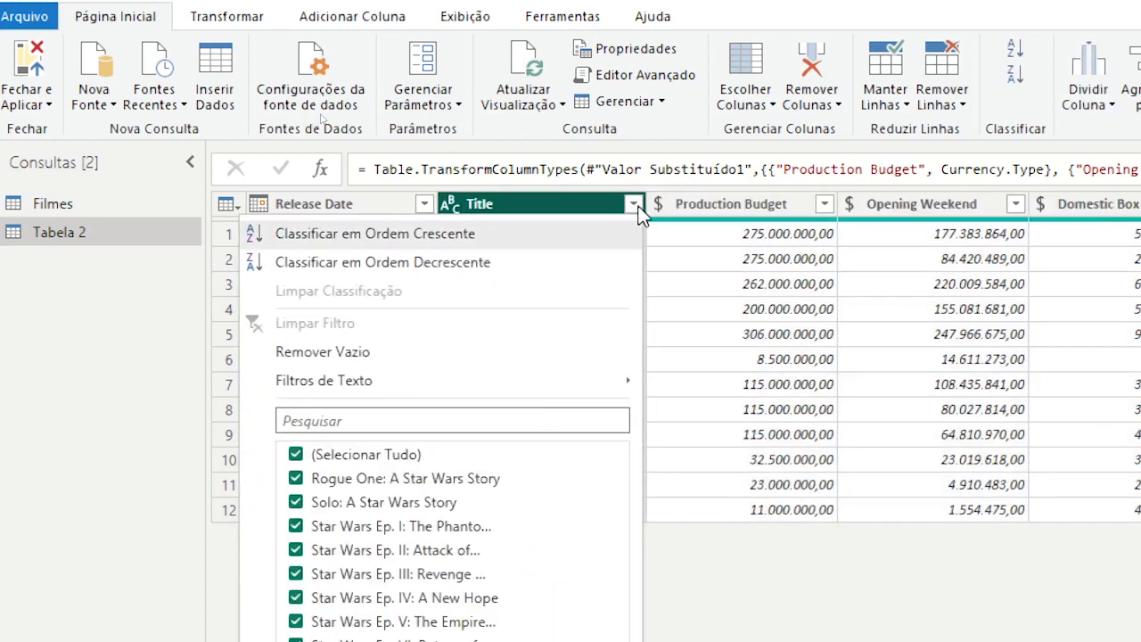
click(298, 452)
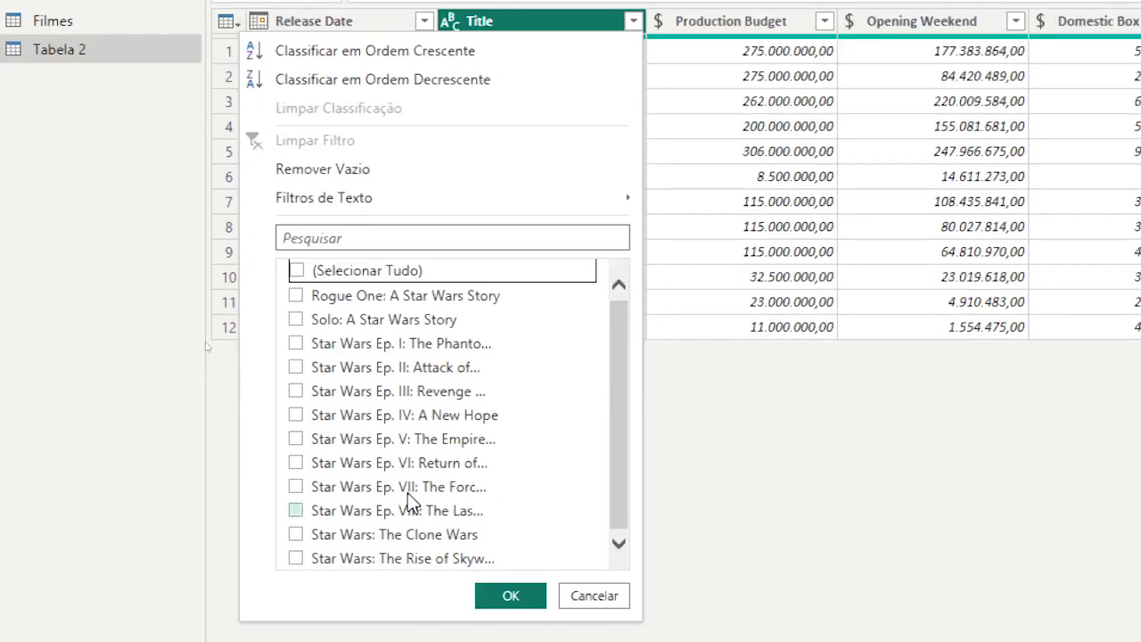
click(300, 346)
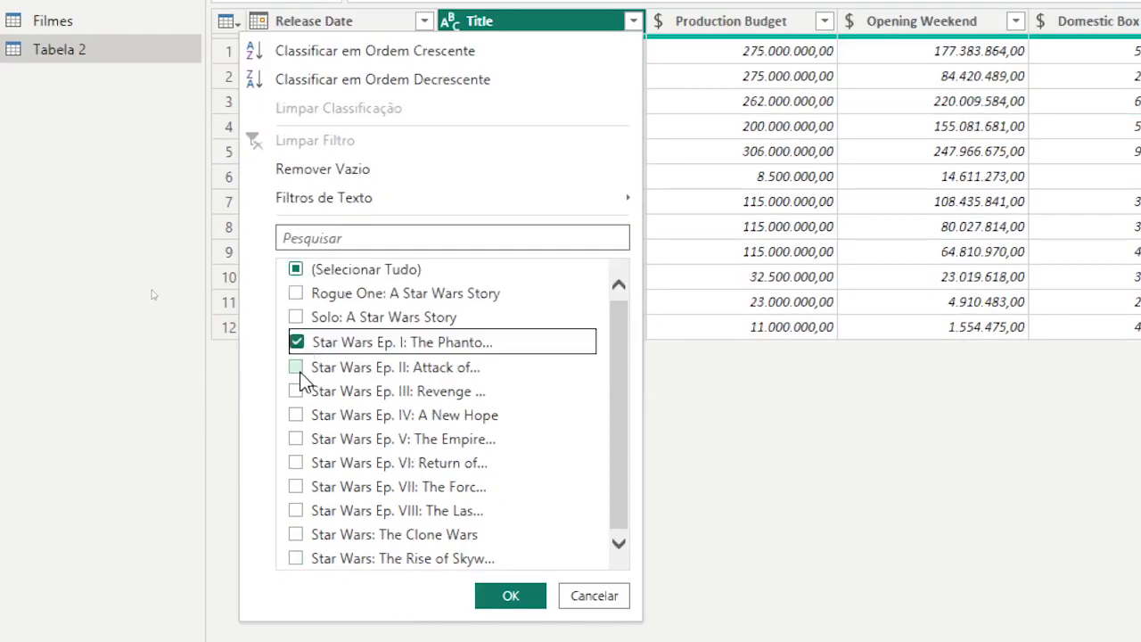
click(297, 368)
click(297, 394)
click(298, 417)
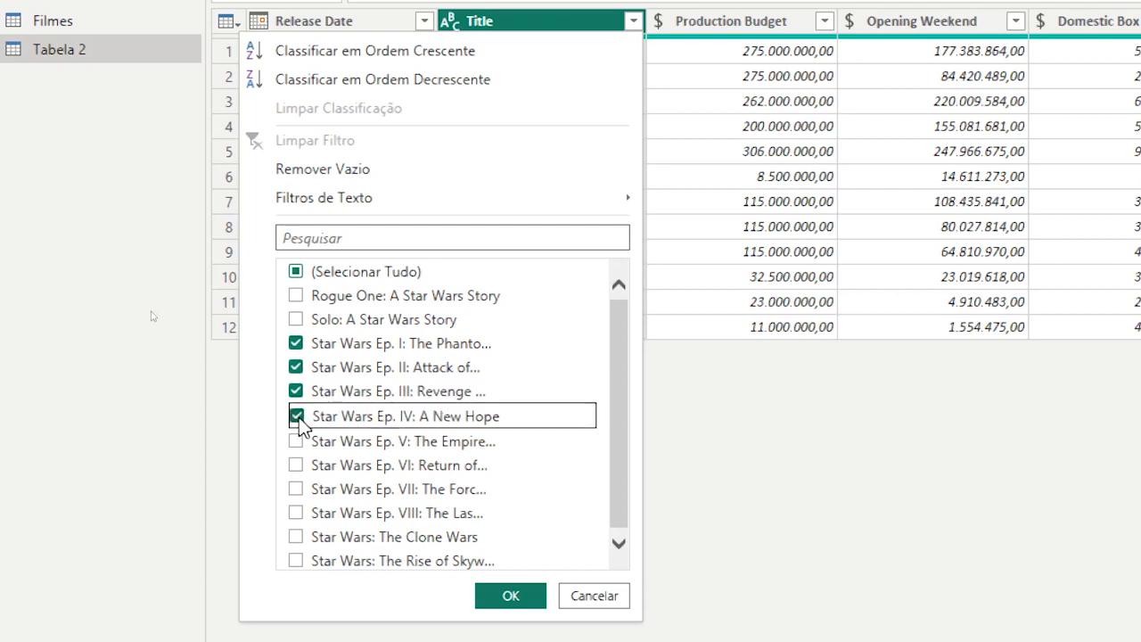
click(298, 442)
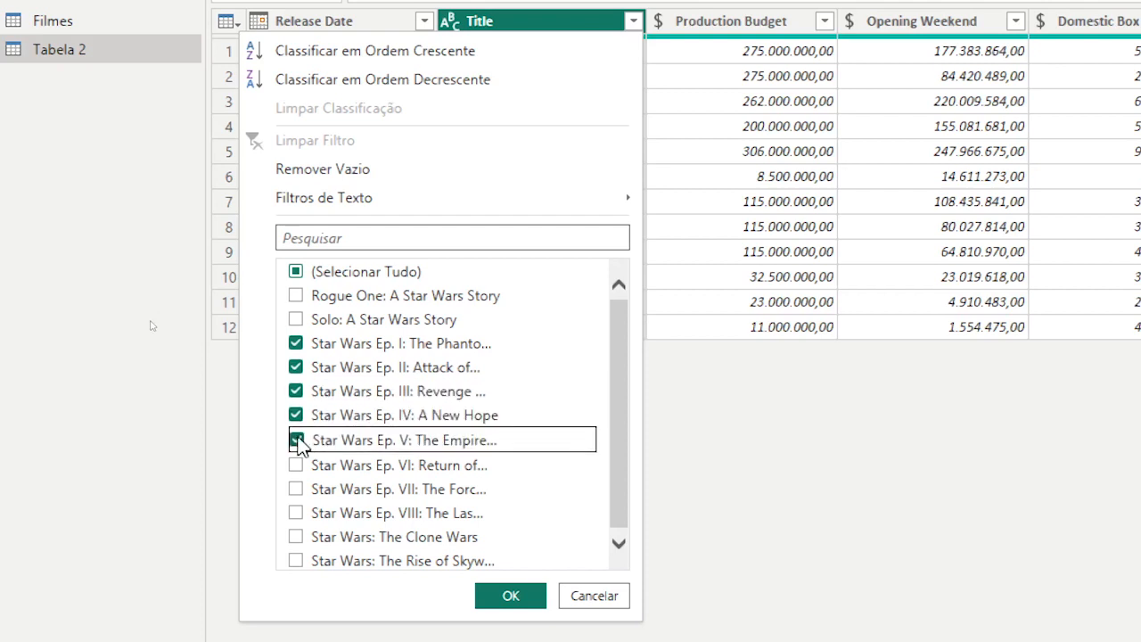
click(296, 466)
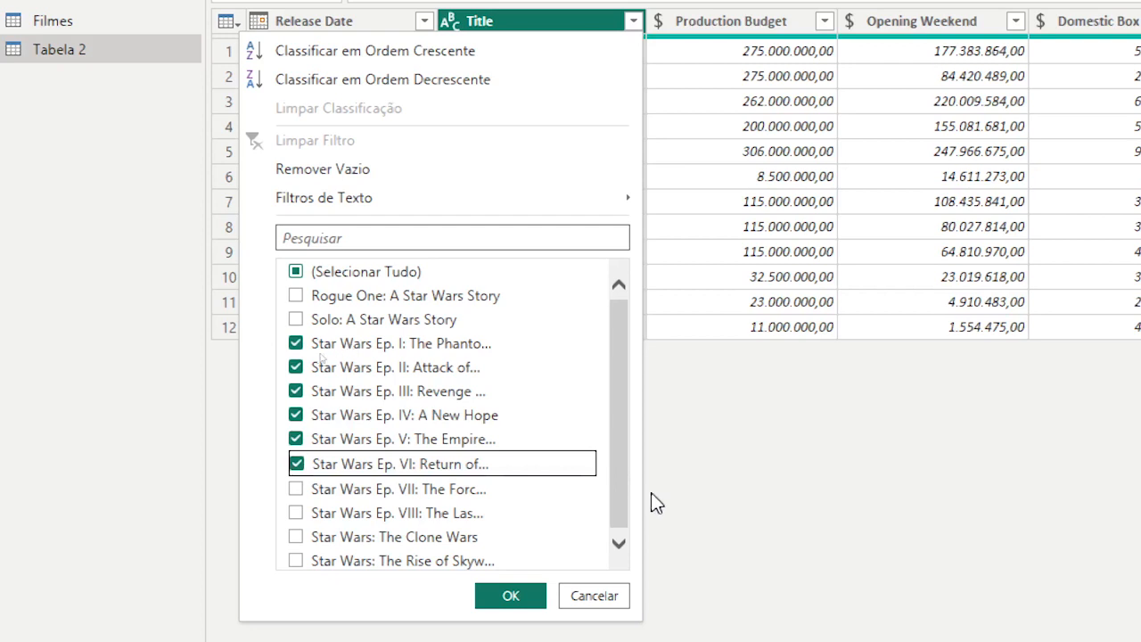
click(528, 595)
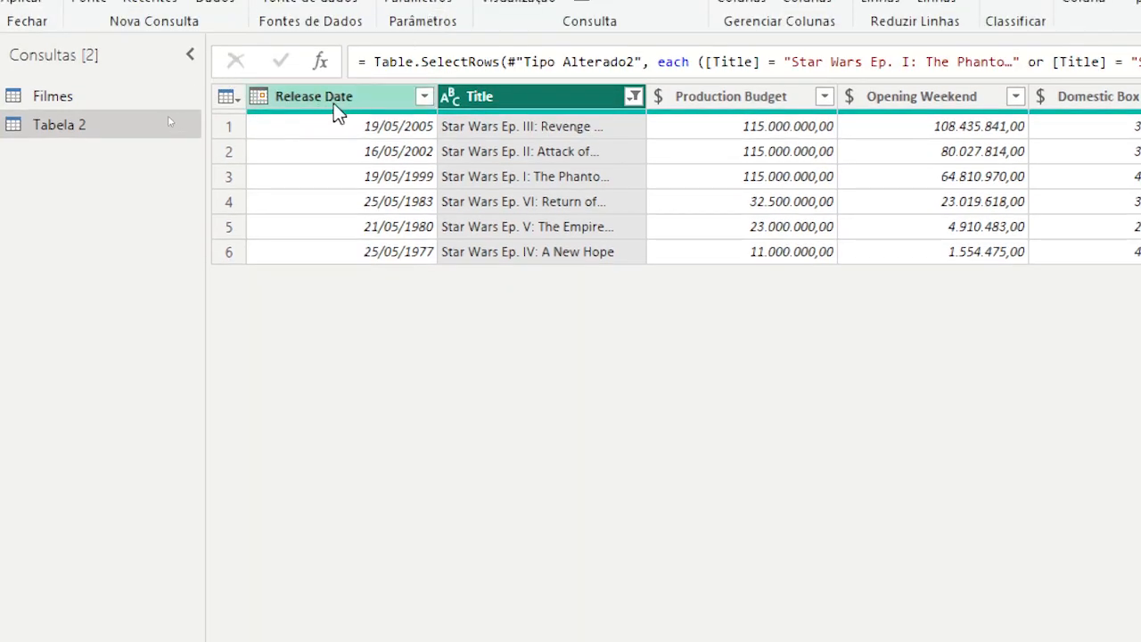
Sort the table by Release Date in ascending order, after trying the descending order
click(424, 100)
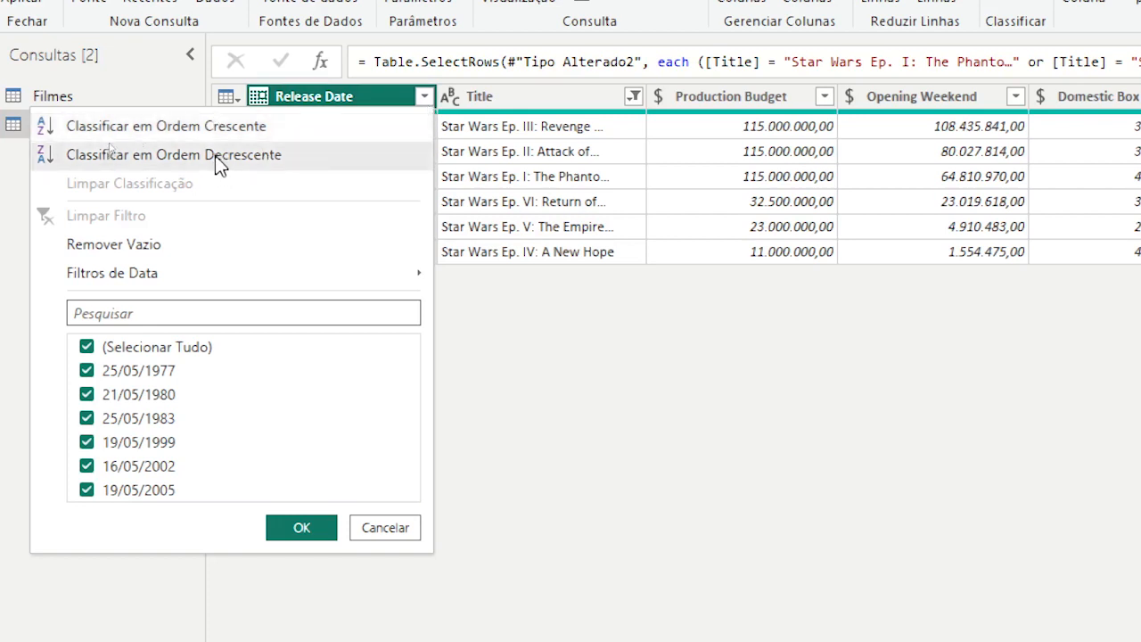
click(215, 155)
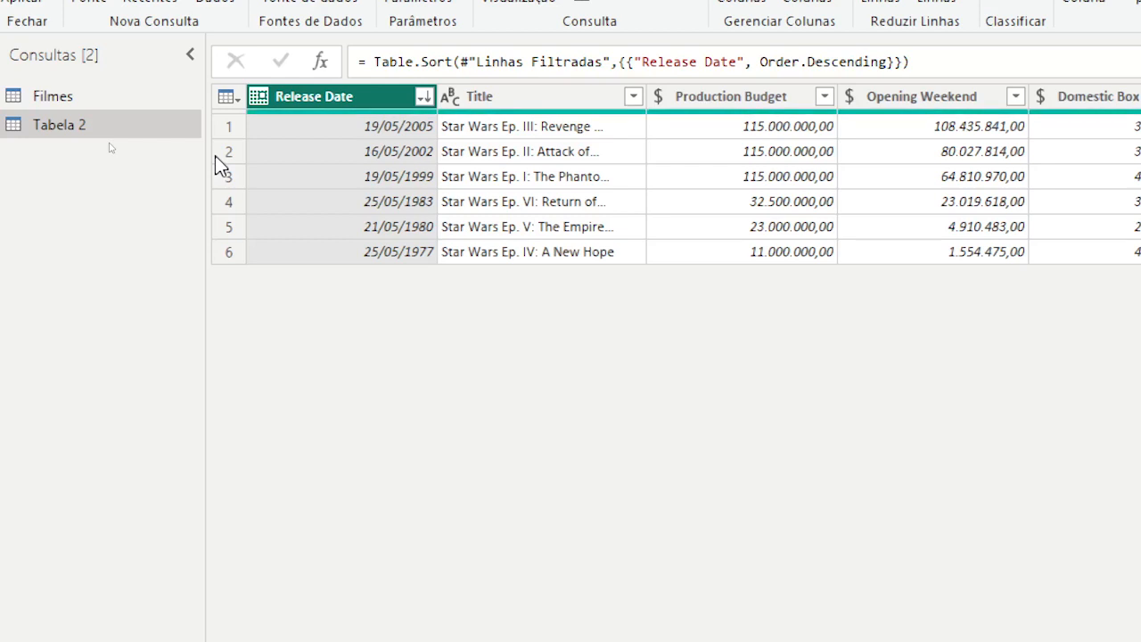
click(427, 98)
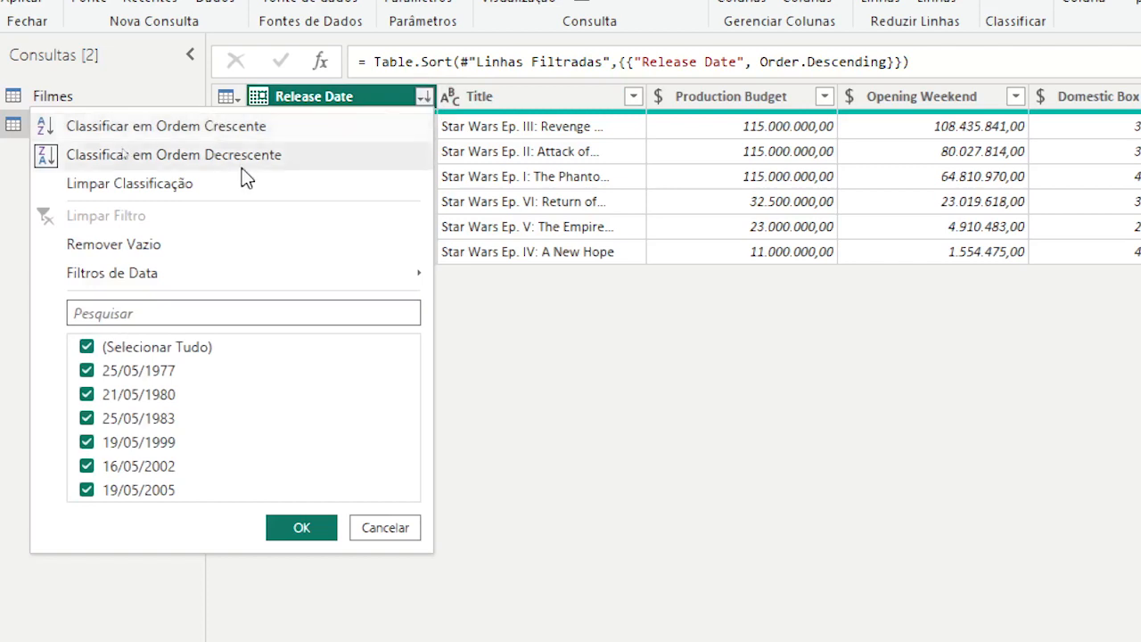
click(221, 127)
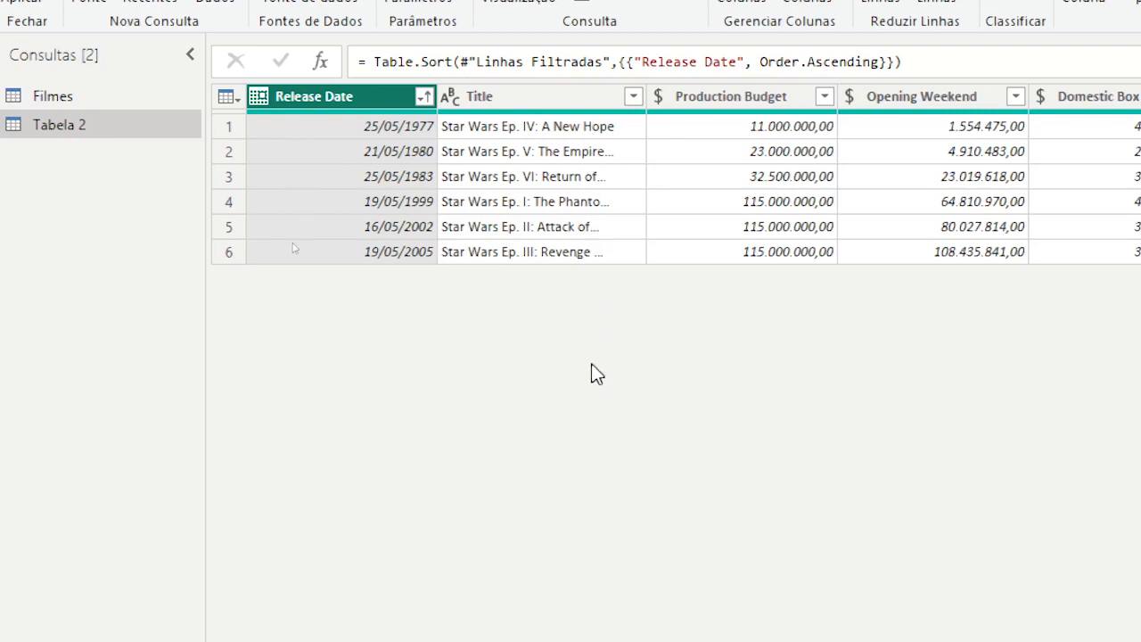
Rename the Release Date column as "Data de Lançamento" and the Title column as "Filme"
double_click(310, 96)
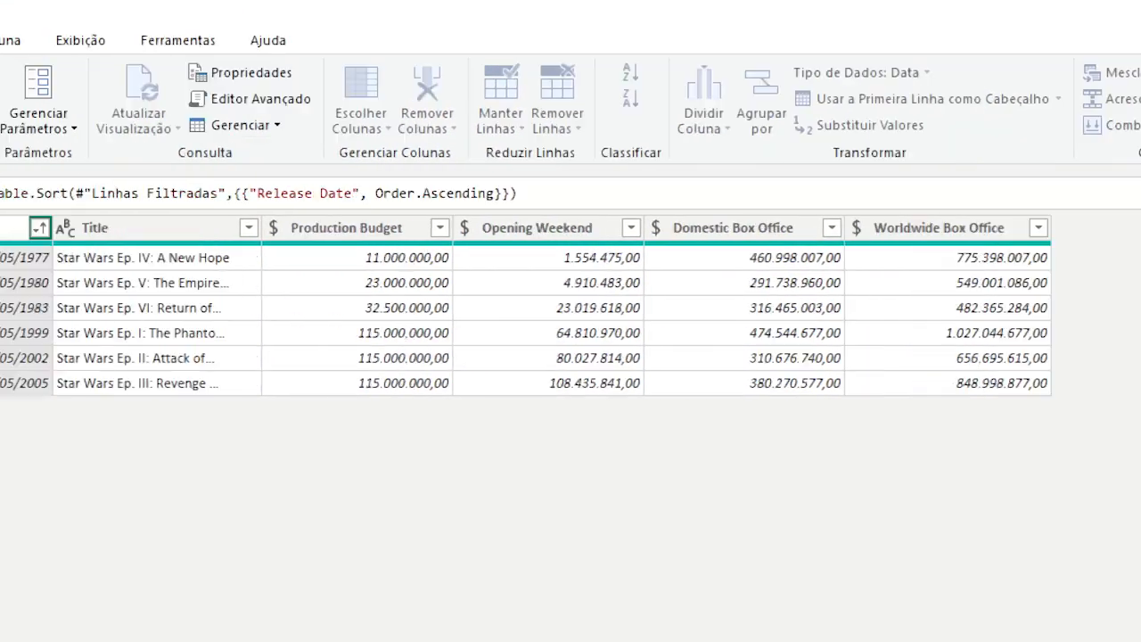
text(Data)
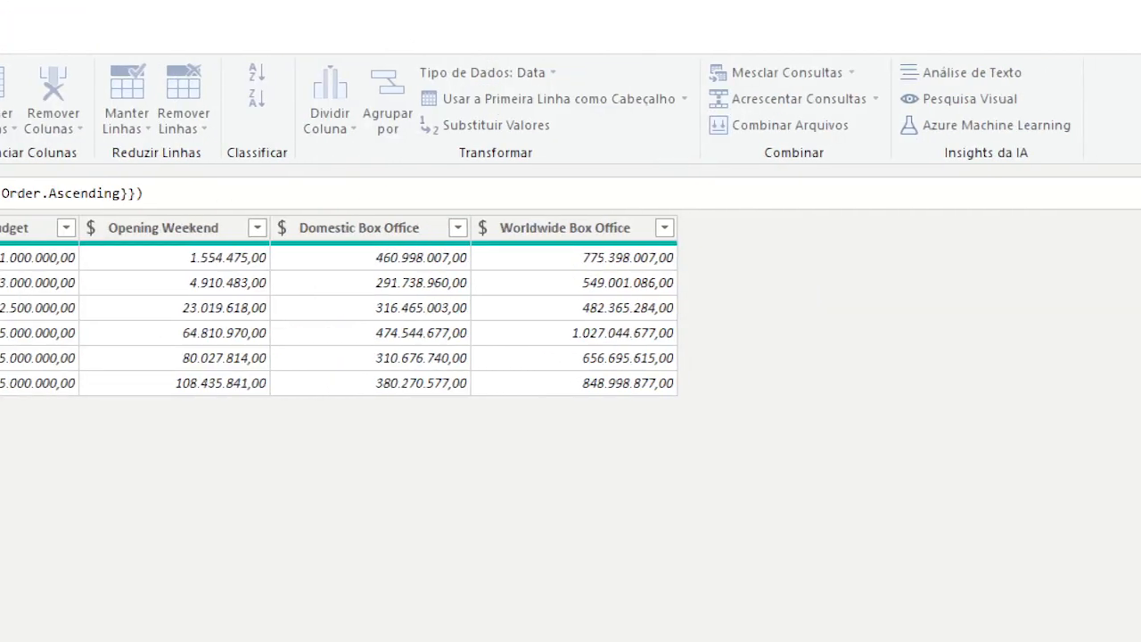
key(Return)
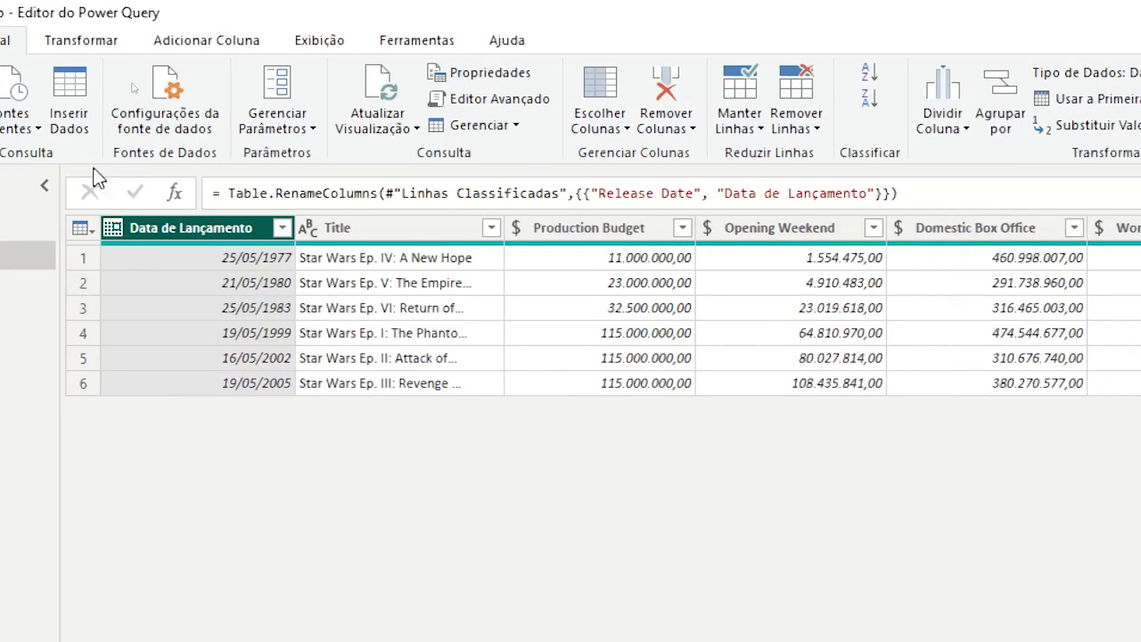
click(342, 234)
double_click(342, 234)
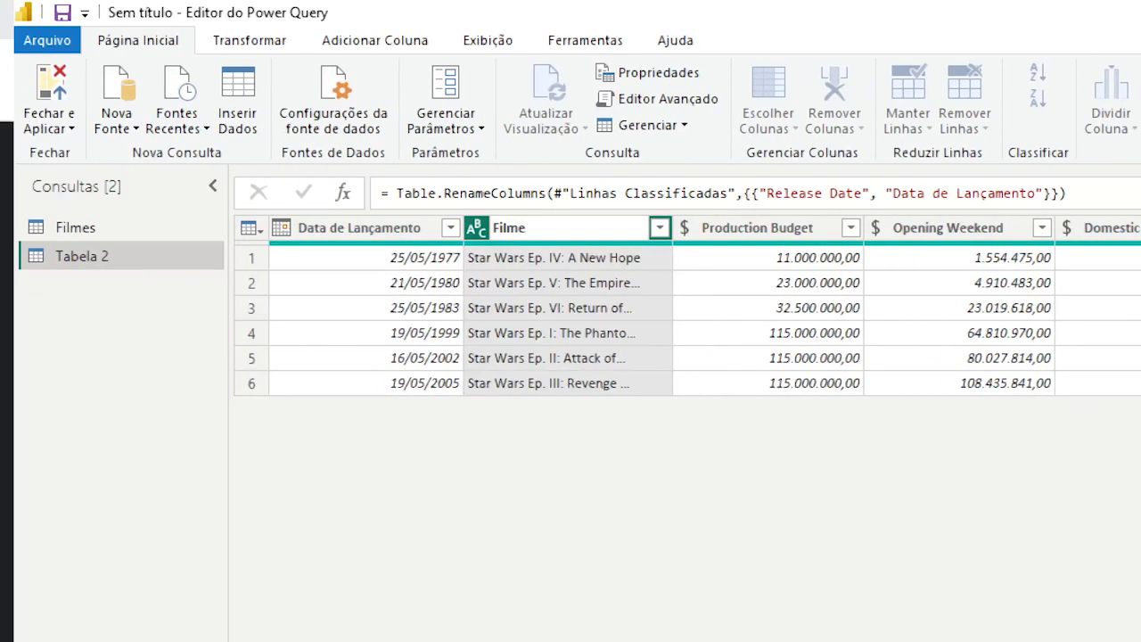
key(Return)
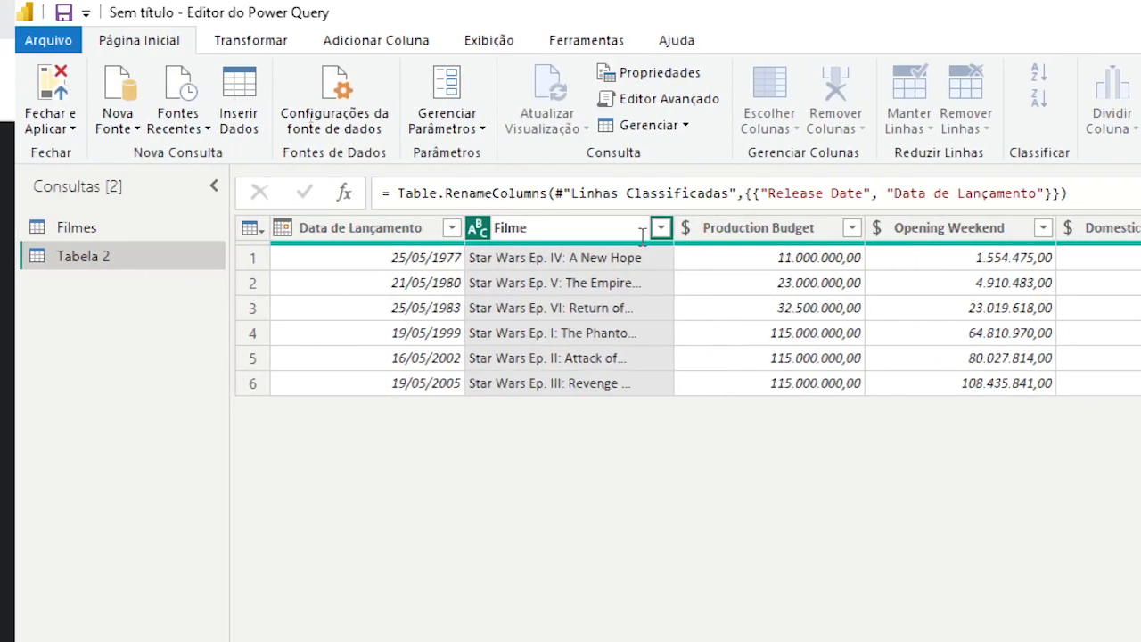
Rename the Production Budget column as "Custo de Produção" and the Opening Weekend column as "Delheteria Abertura"
double_click(739, 230)
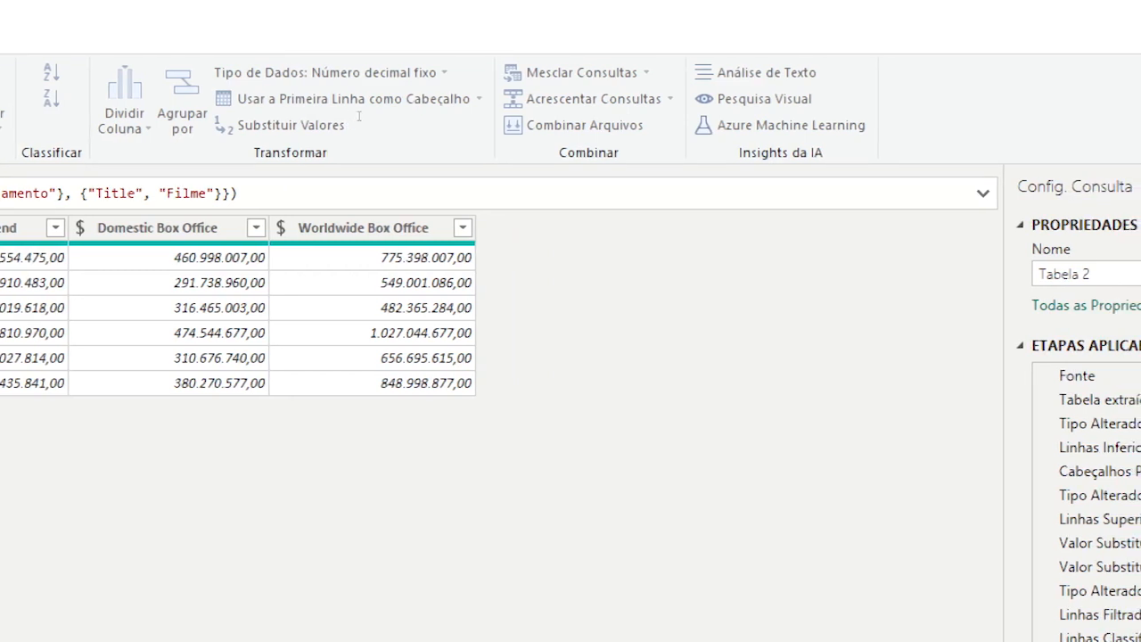
key(Return)
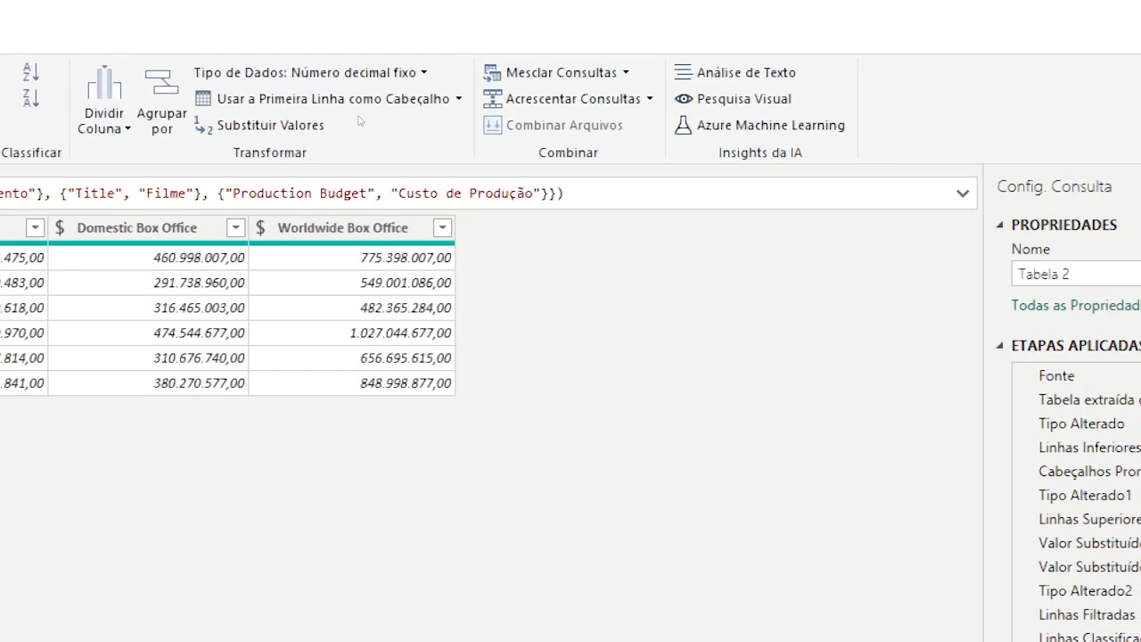
click(113, 234)
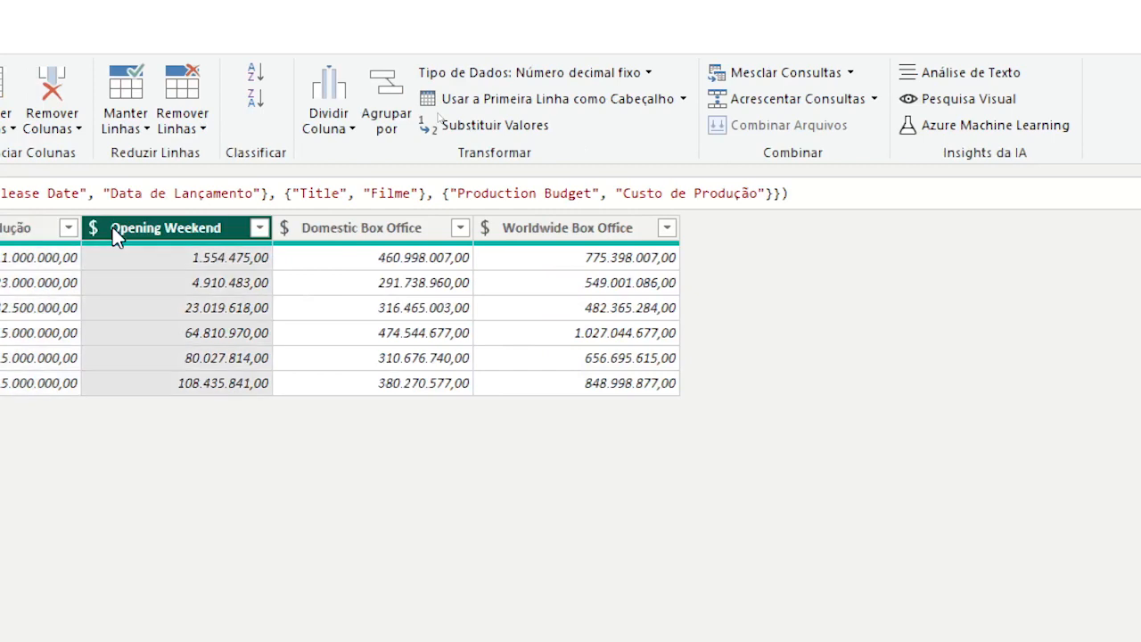
double_click(113, 230)
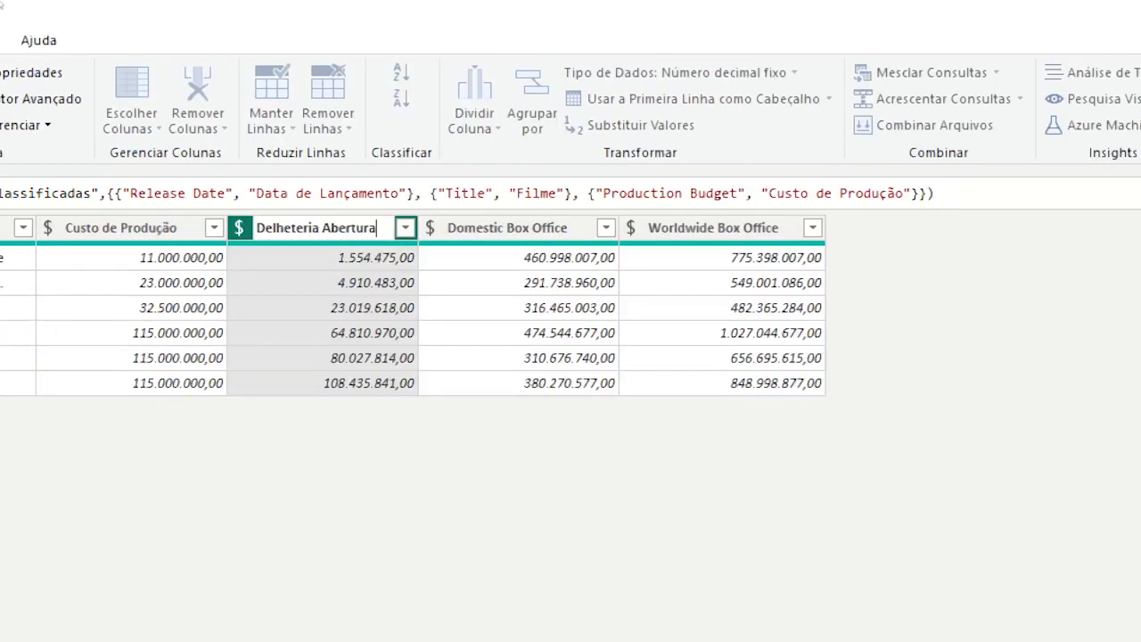
key(Return)
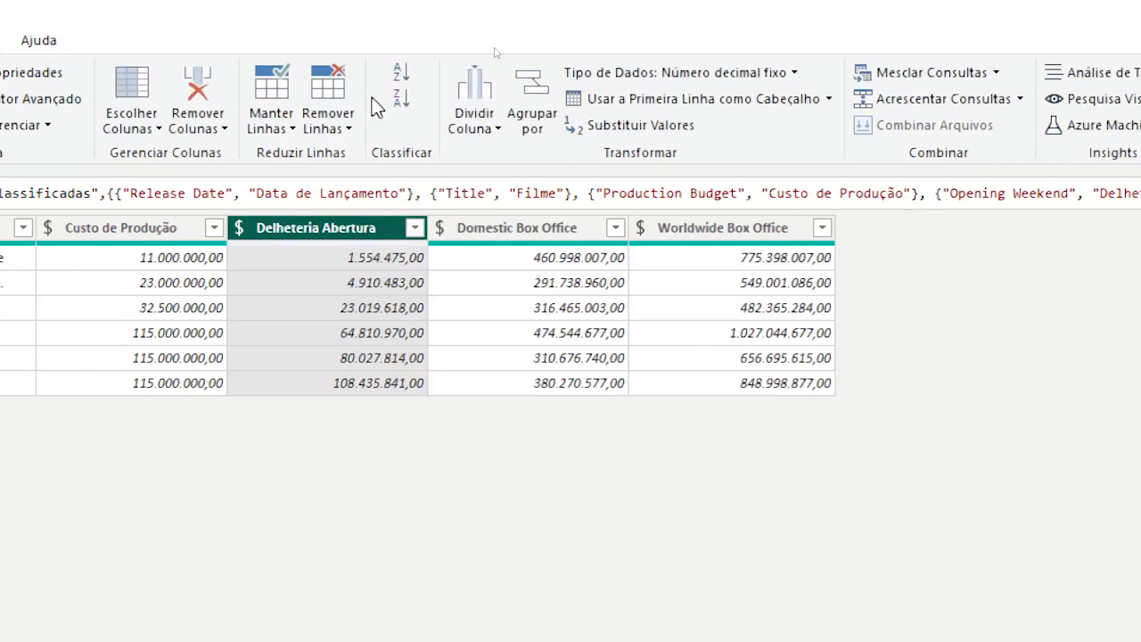
Rename the Domestic Box Office column as "Bilheteria Doméstica"
double_click(510, 231)
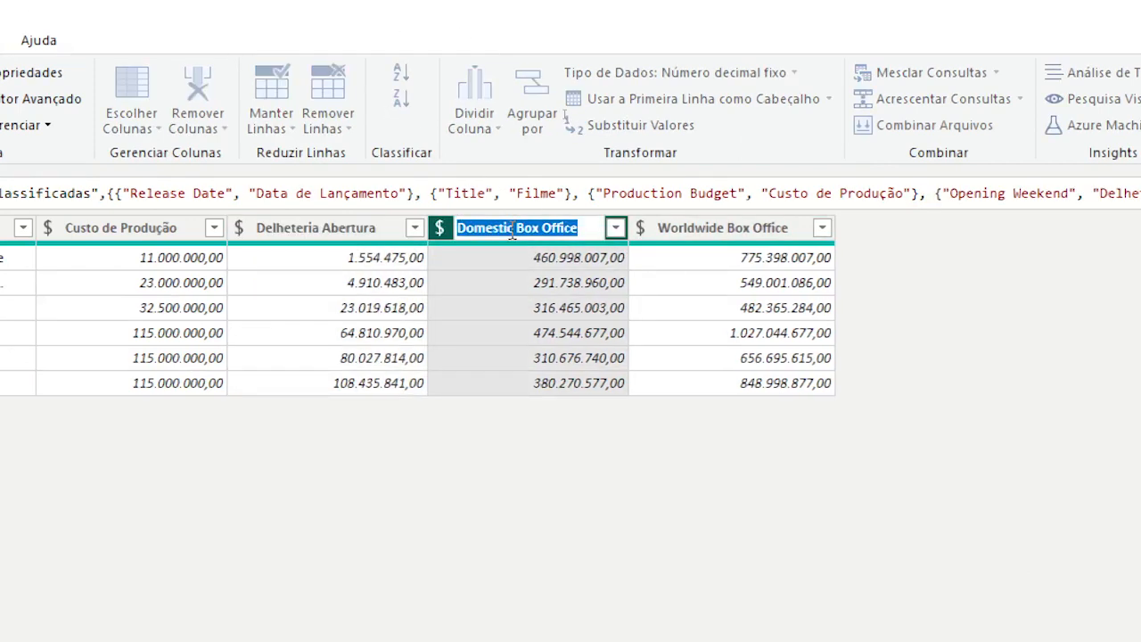
key(BackSpace)
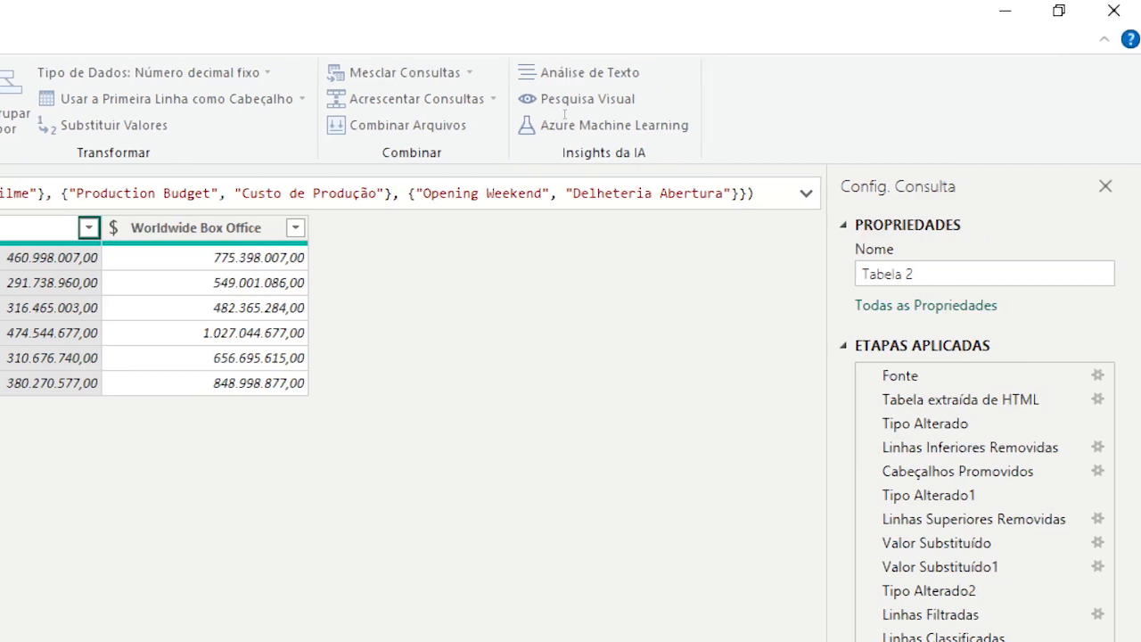
text(Doméstica)
key(Return)
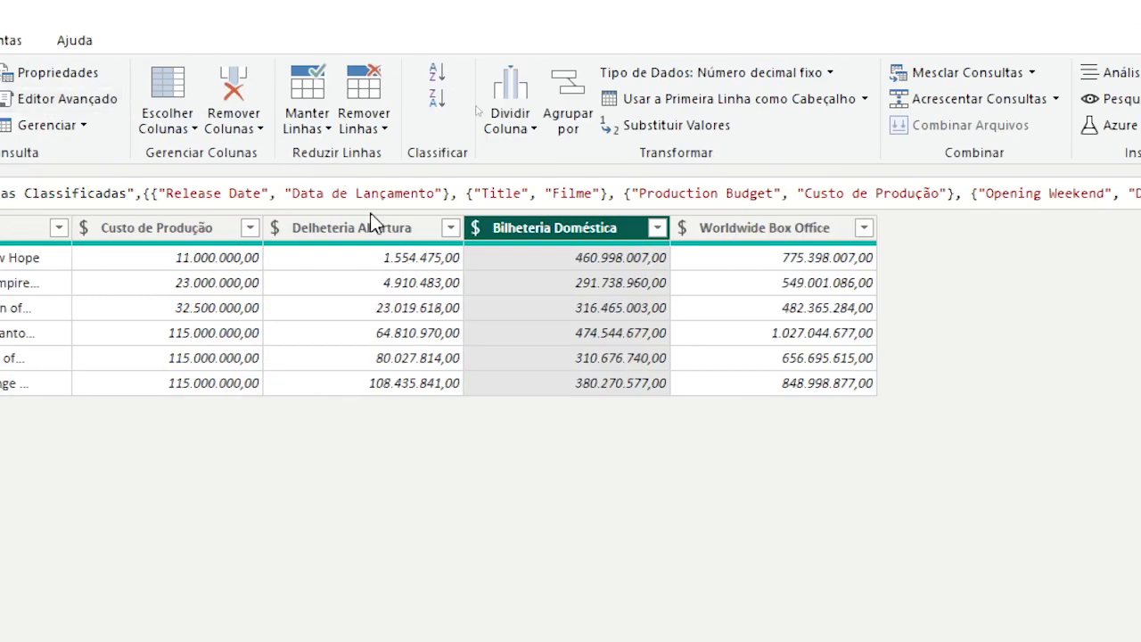
Change the first letter of the "Delheteria Abertura" column name so that it reads "Belheteria Abertura"
double_click(302, 229)
click(304, 227)
key(BackSpace)
text(B)
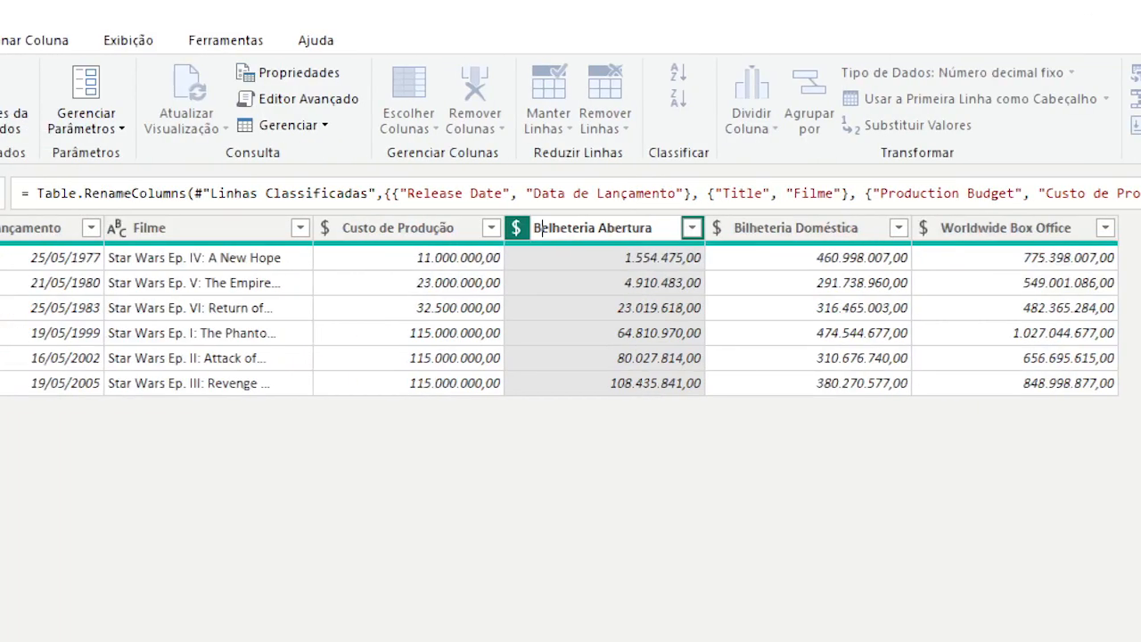
key(Return)
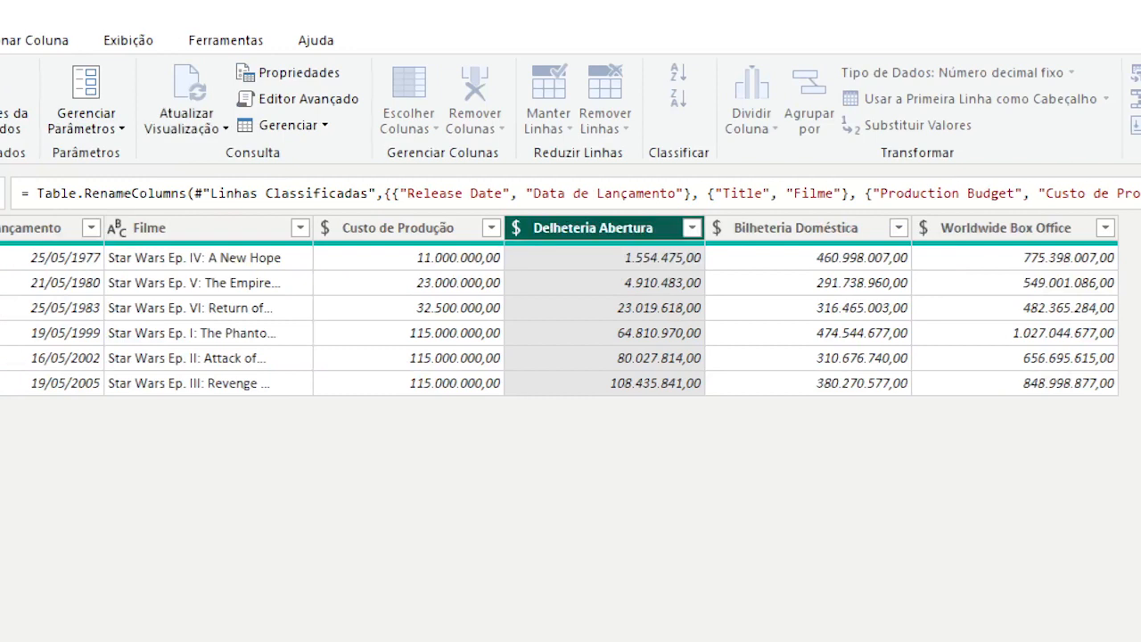
Rename the Worldwide Box Office column as "Bilheteria Mundial"
double_click(785, 232)
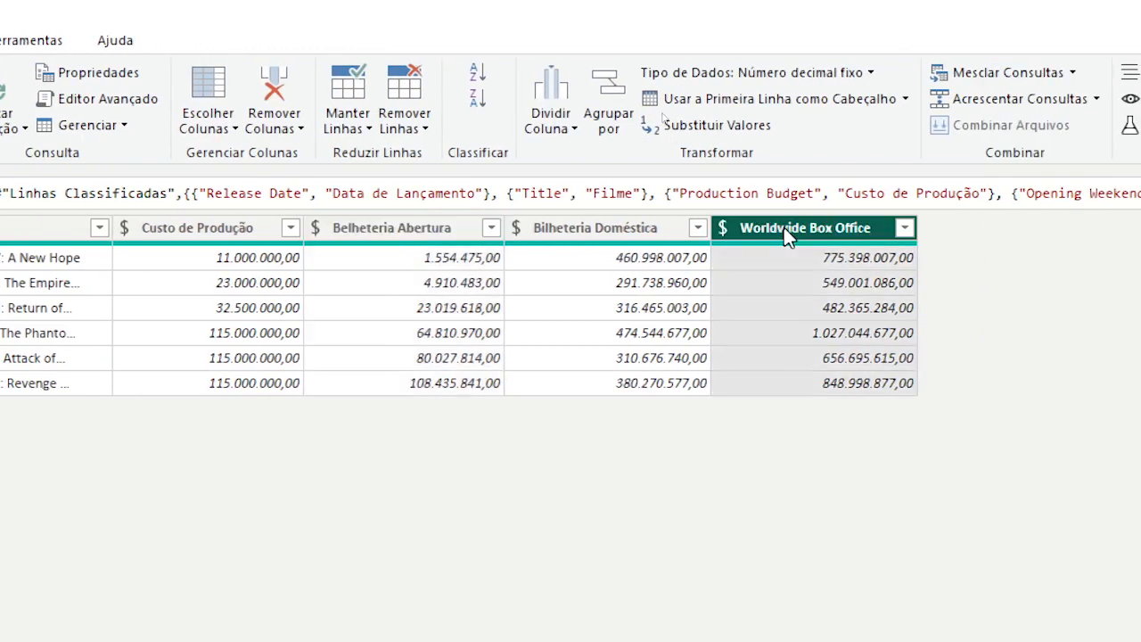
text(Bil)
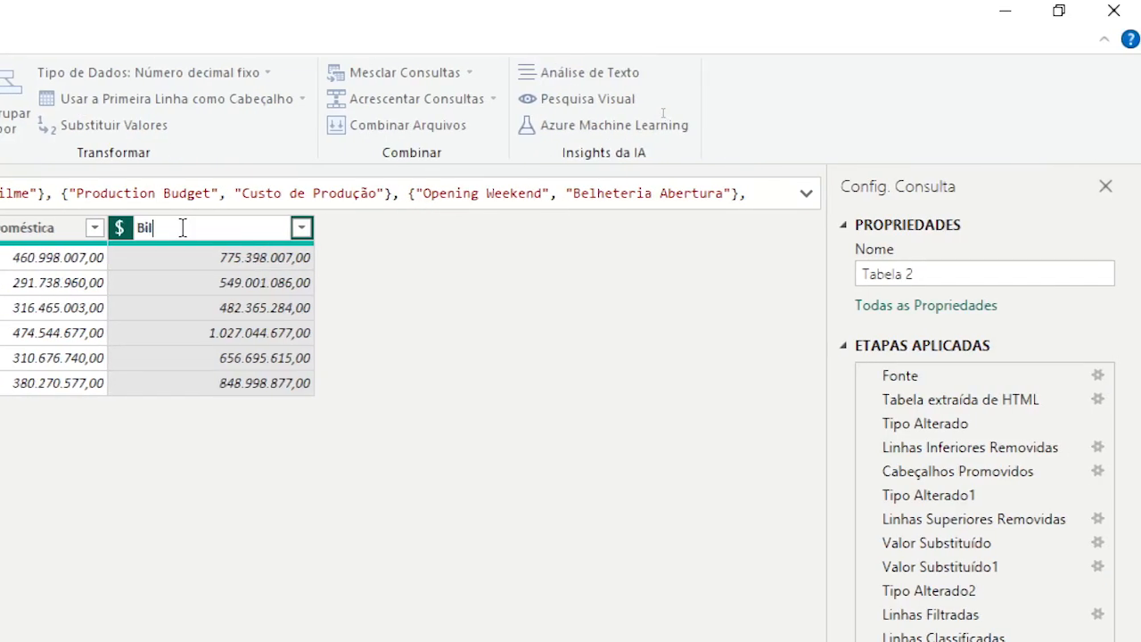
text(heteria Mundial)
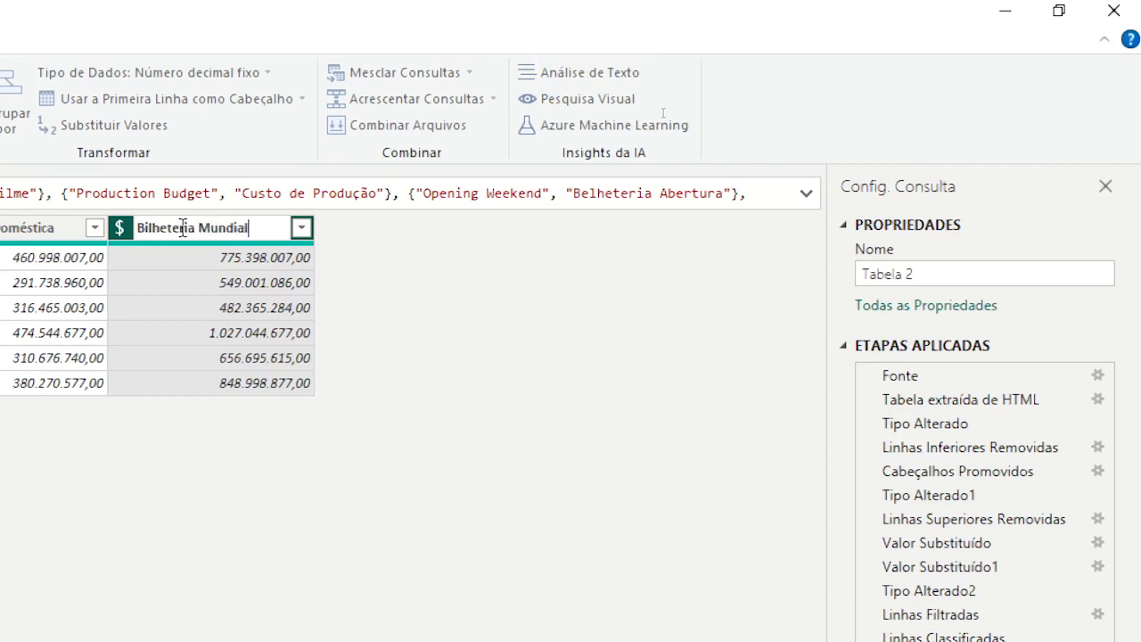
key(Return)
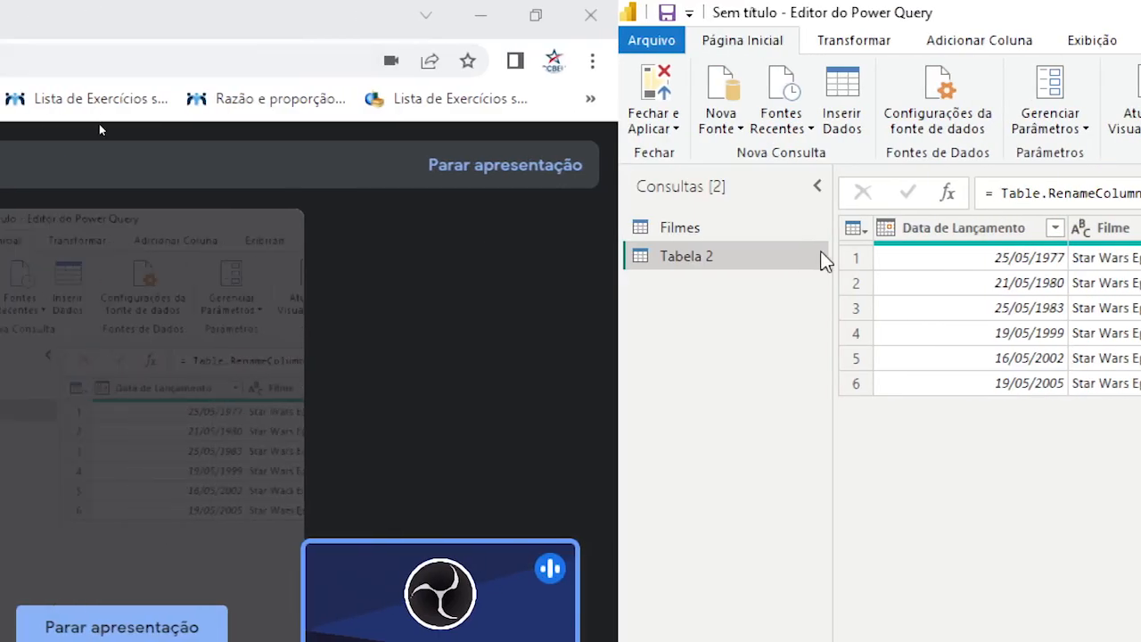
Rename the Tabela 2 query as "Valores" and add an index column starting from 1 to it
double_click(712, 261)
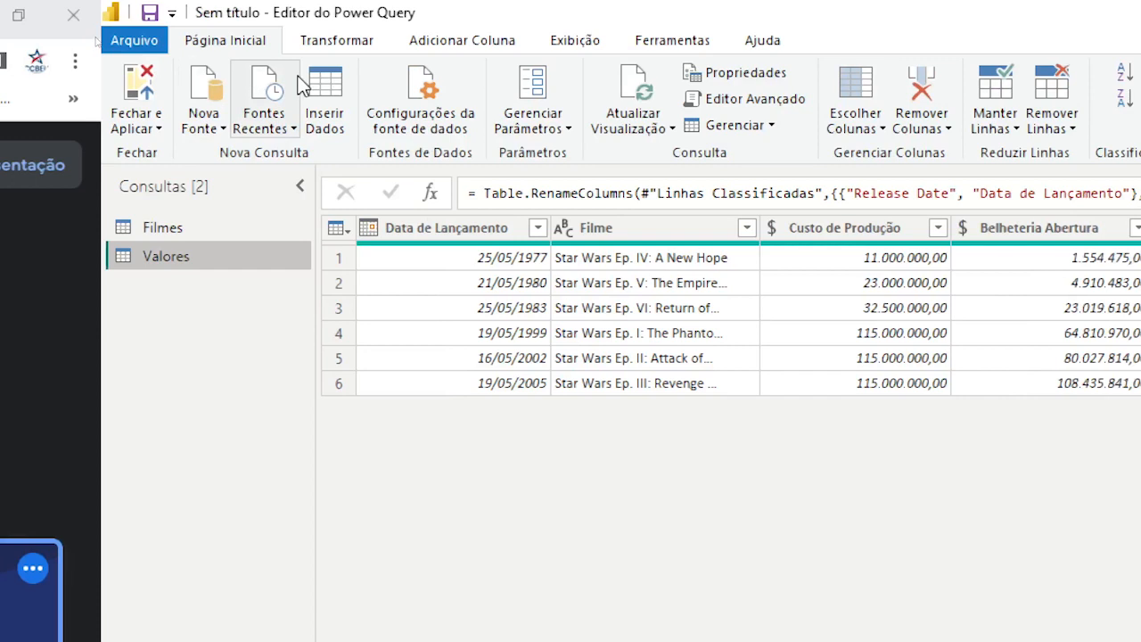
click(450, 42)
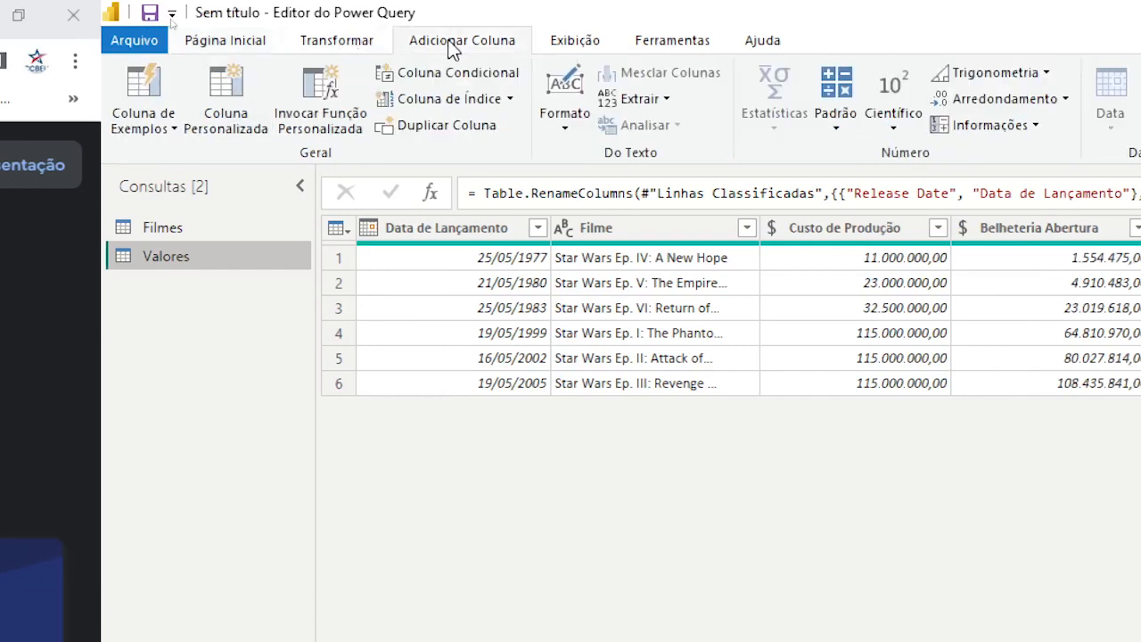
click(509, 100)
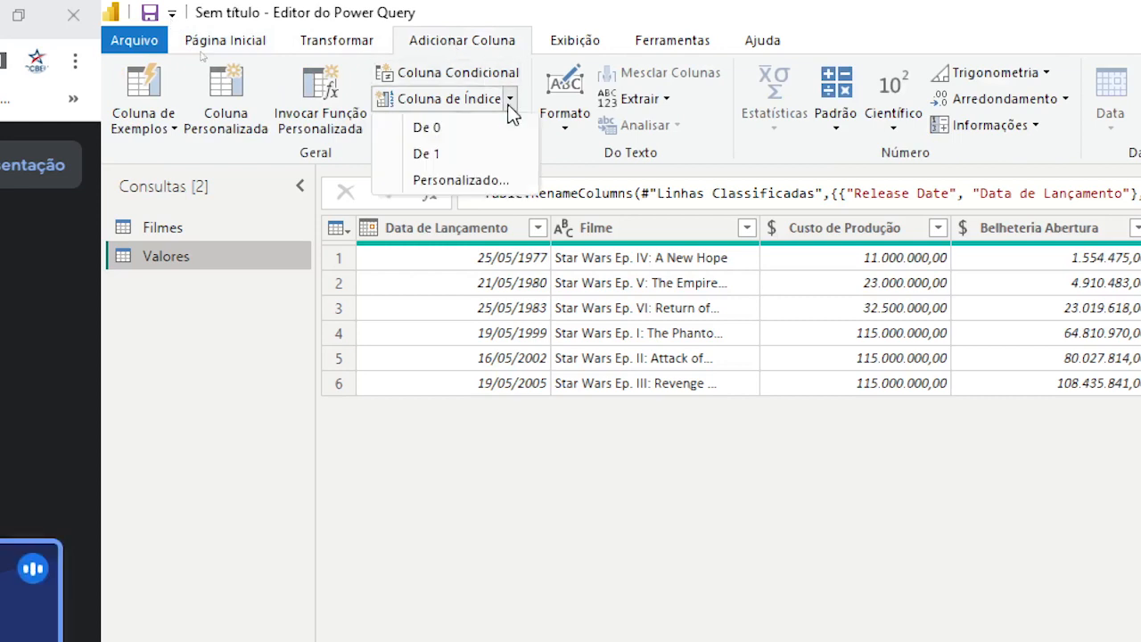
click(467, 157)
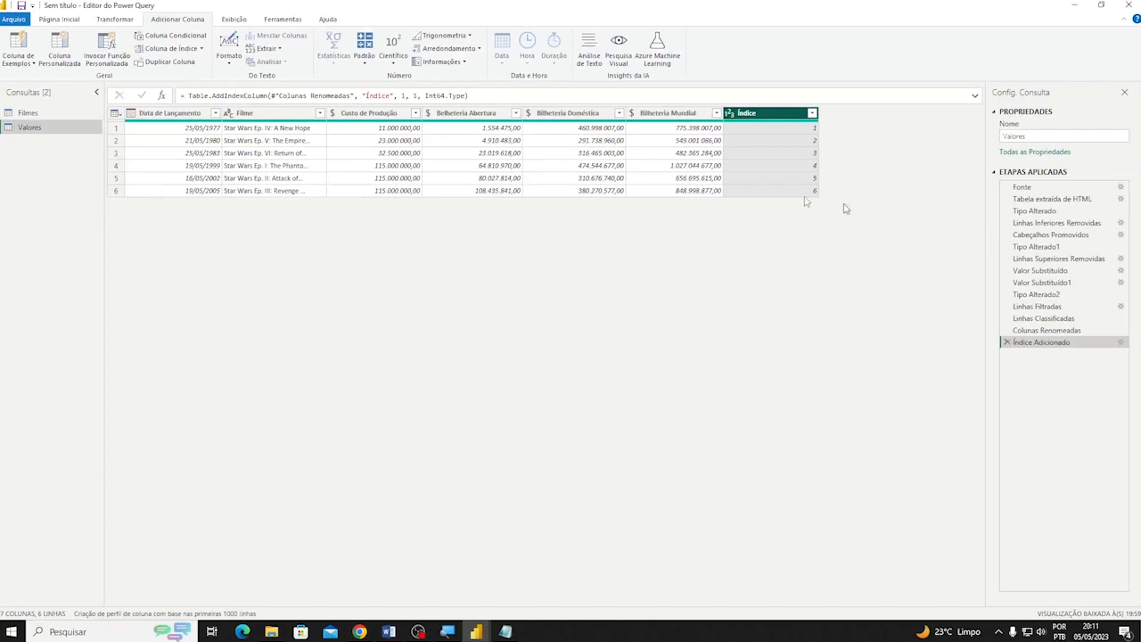
Apply the query changes and relate the Filmes and Valores tables through their Índice columns, then return to the report canvas
click(79, 20)
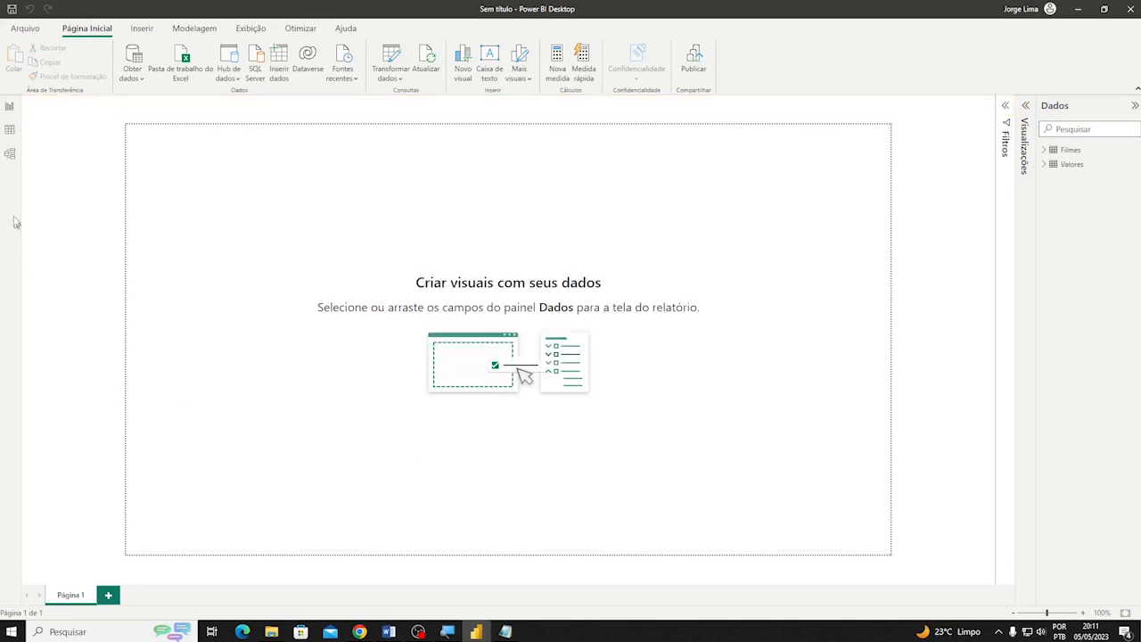
click(10, 153)
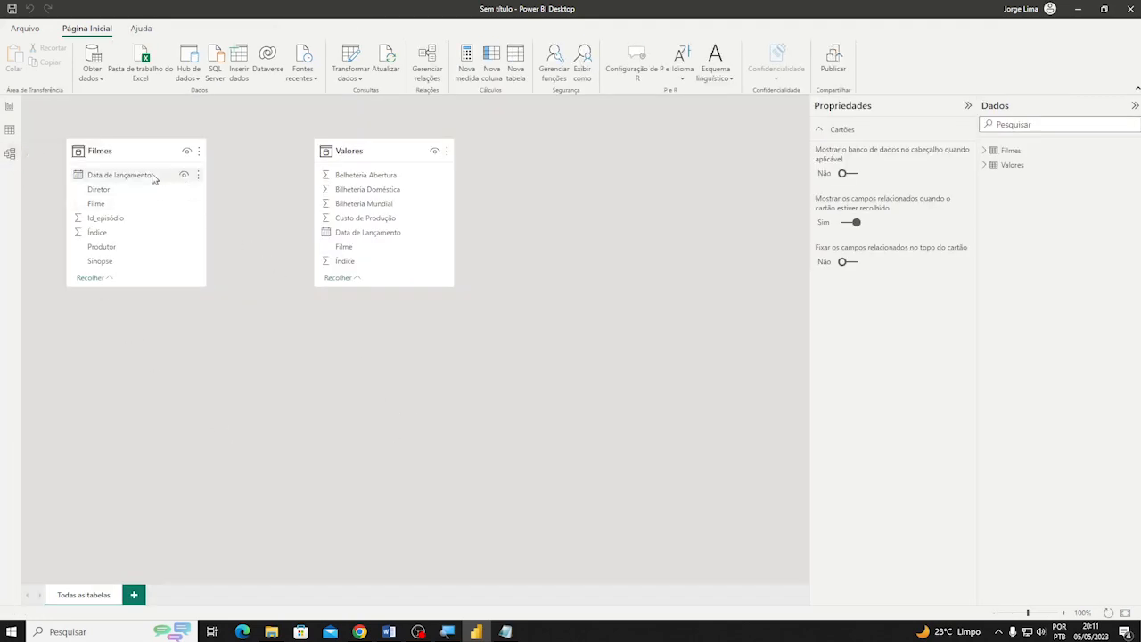
drag(151, 154, 182, 154)
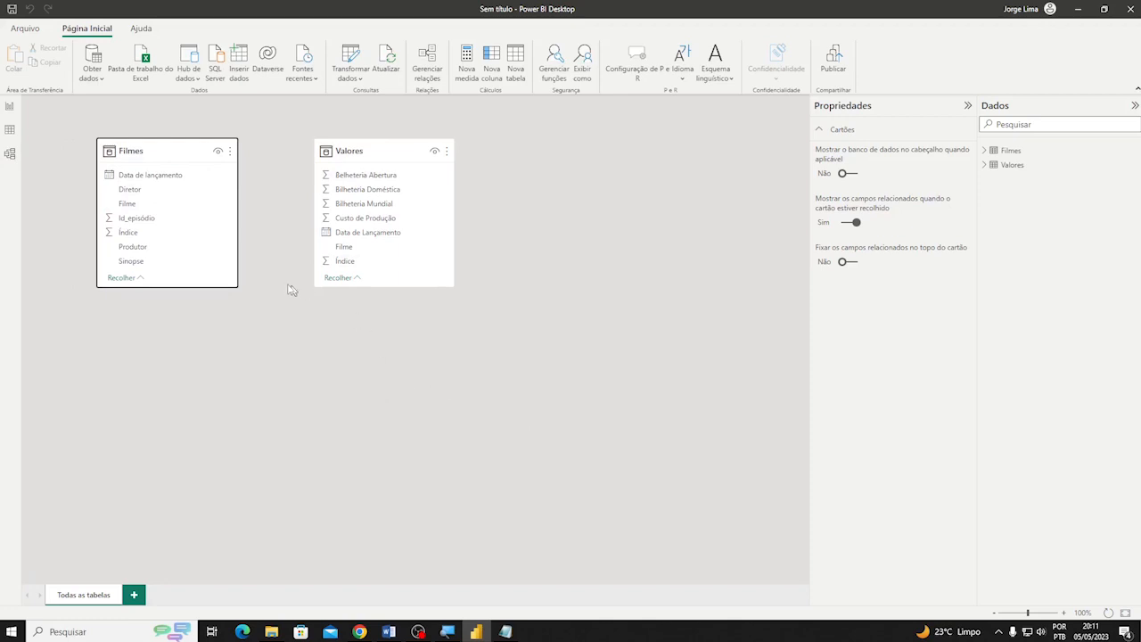
drag(143, 234, 357, 262)
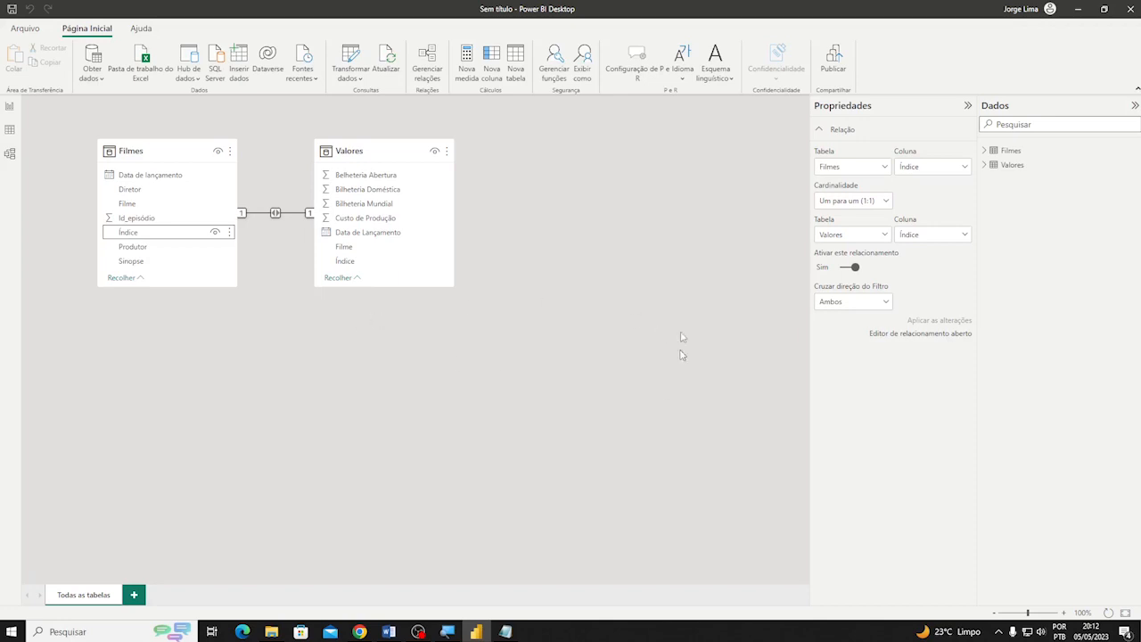
click(10, 106)
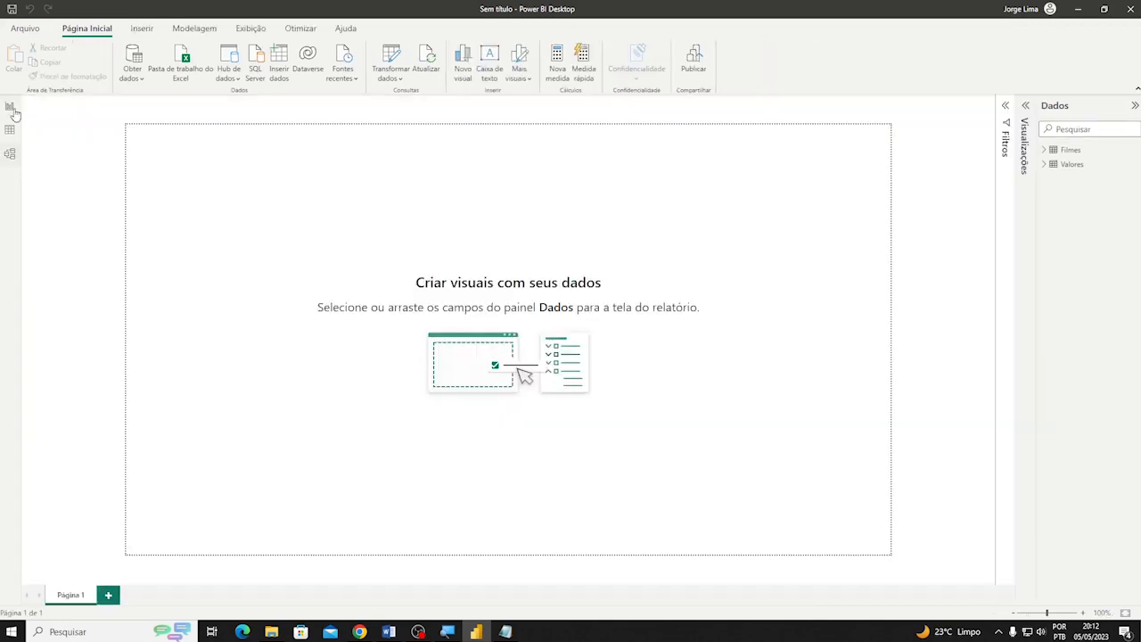
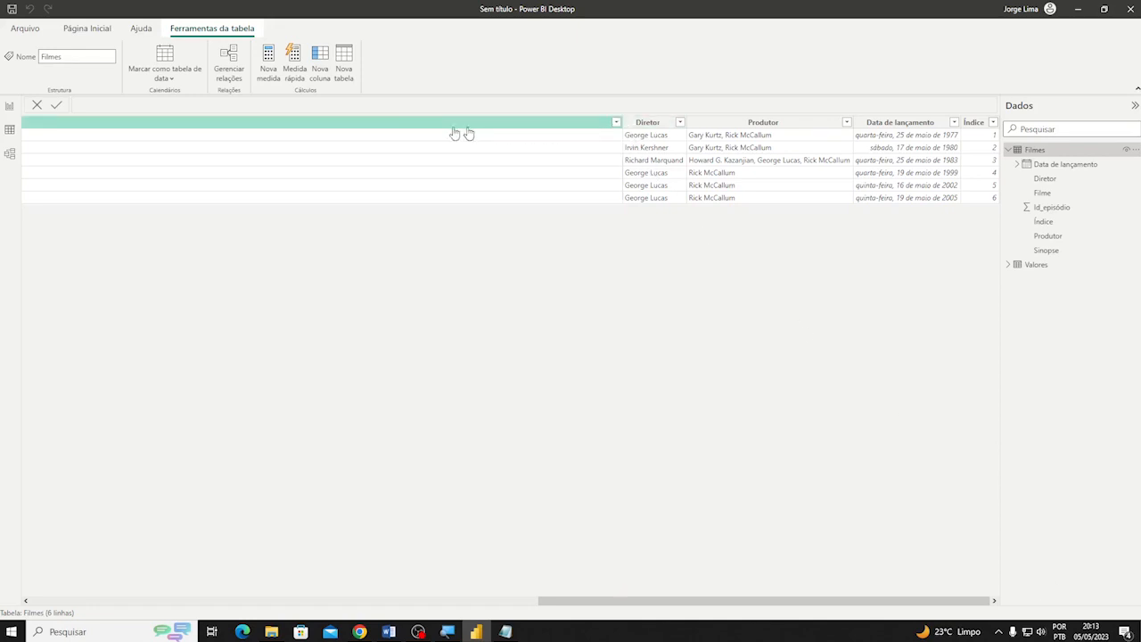
Review the Sinopse column of the Filmes table and the fields and data of the Valores table
click(380, 132)
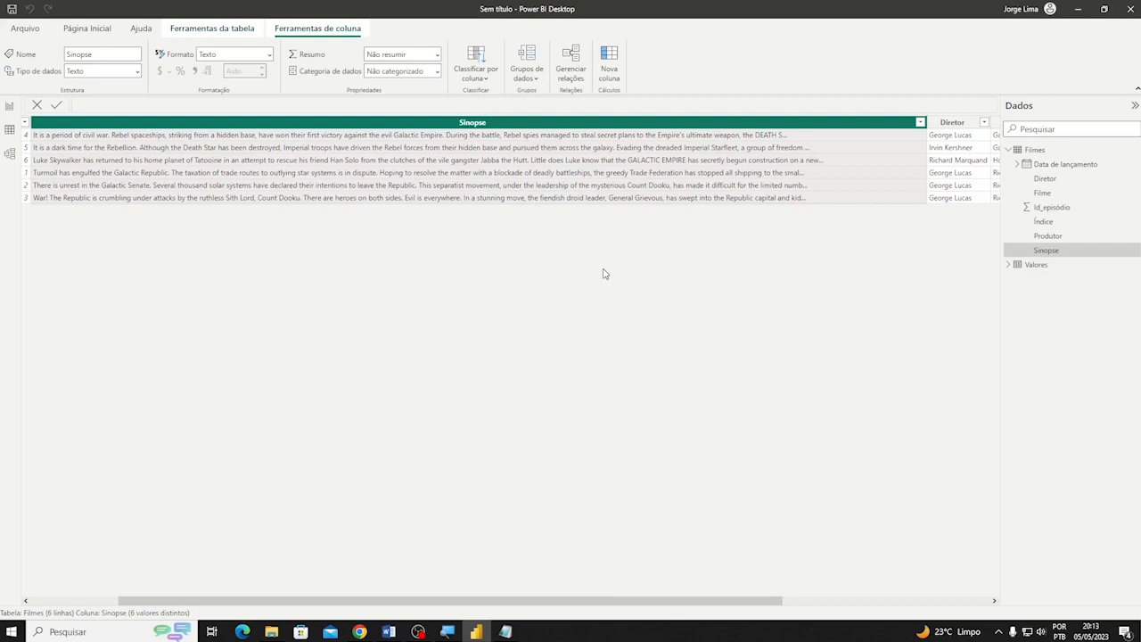
click(1009, 151)
click(1009, 164)
click(1036, 165)
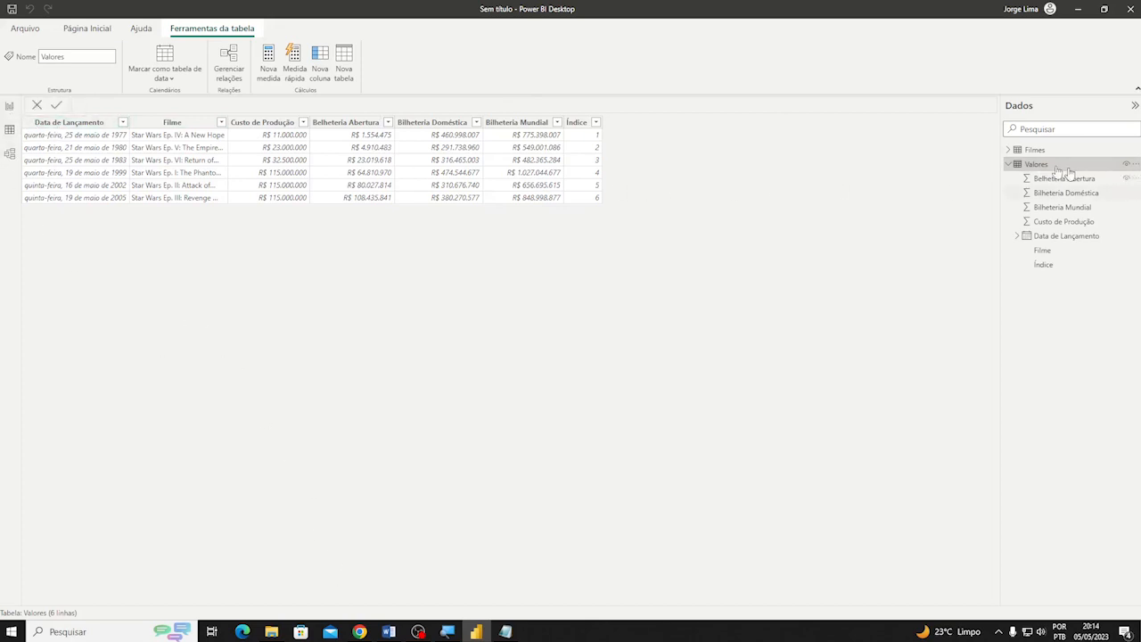
click(1010, 164)
Expand the Filmes table's field list and copy the whole Filmes table
click(1009, 149)
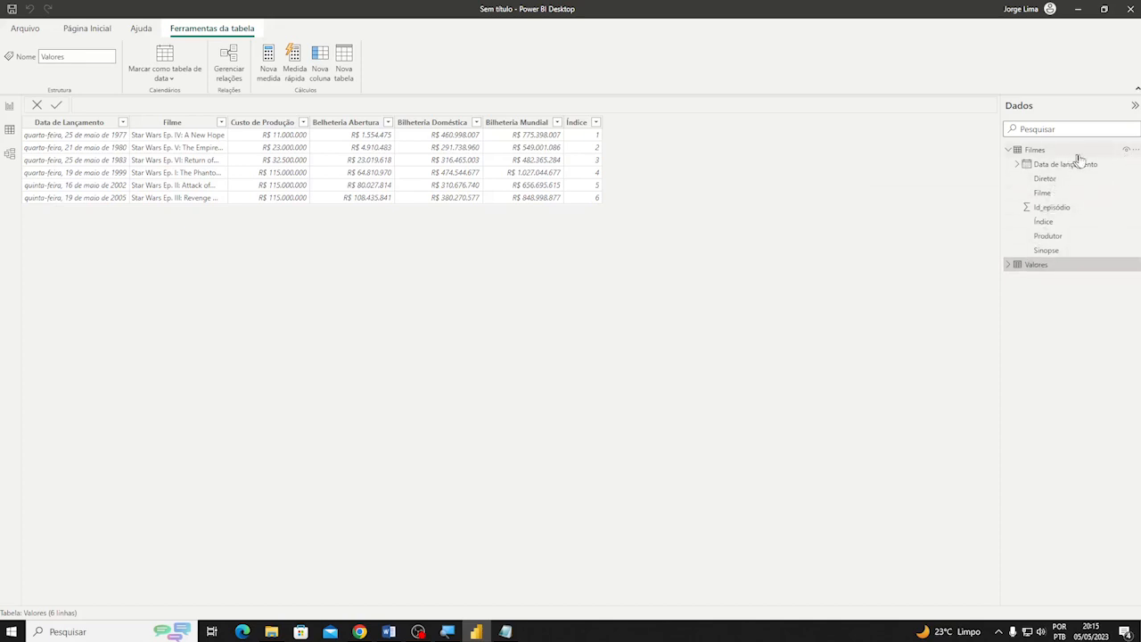
click(1137, 153)
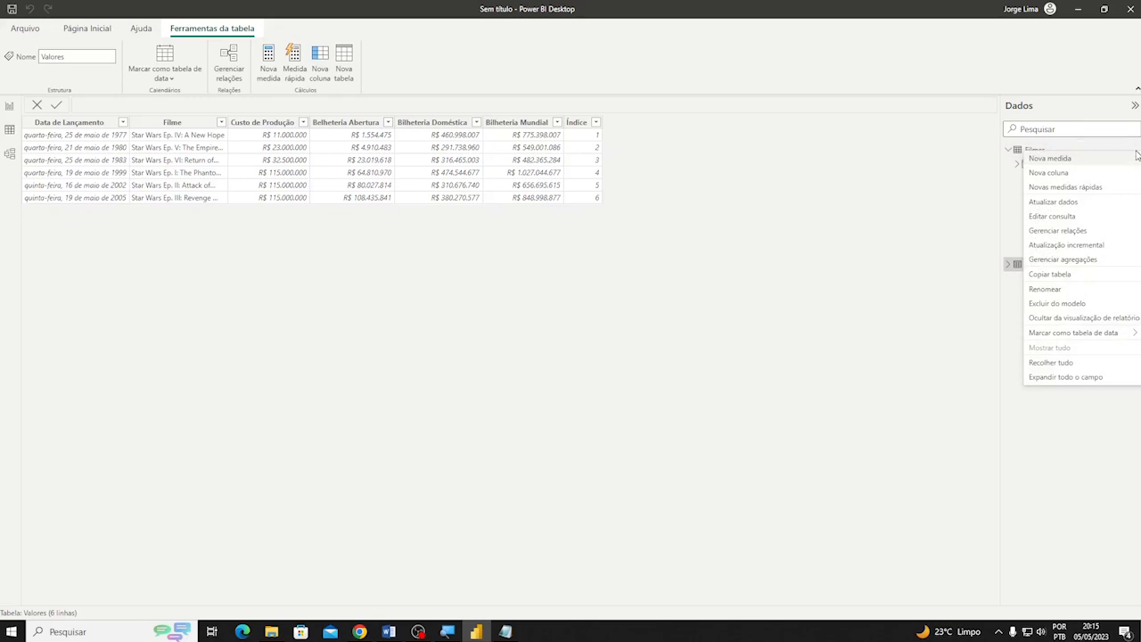
click(1067, 276)
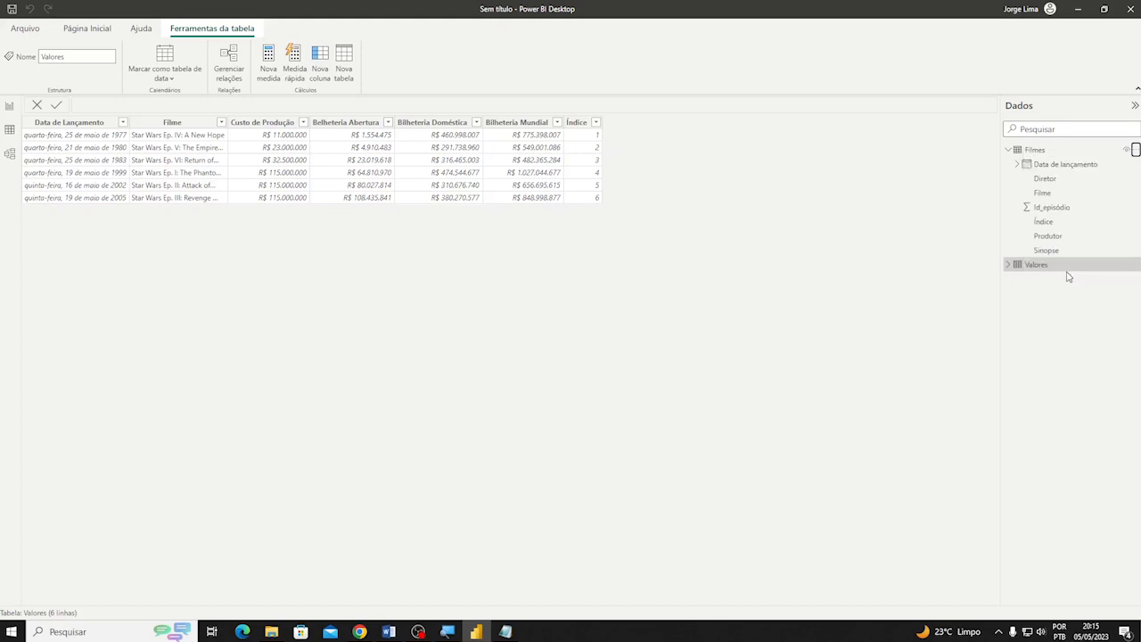
Open Excel with a blank workbook and paste the copied Filmes table starting at cell A1
click(130, 624)
text(excel)
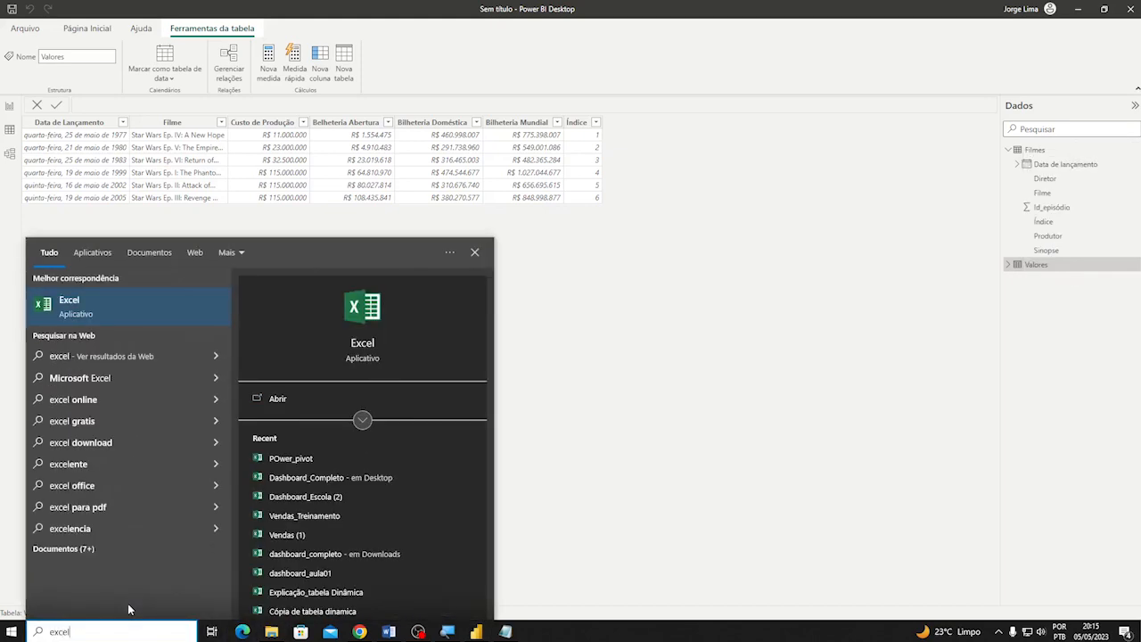
click(381, 307)
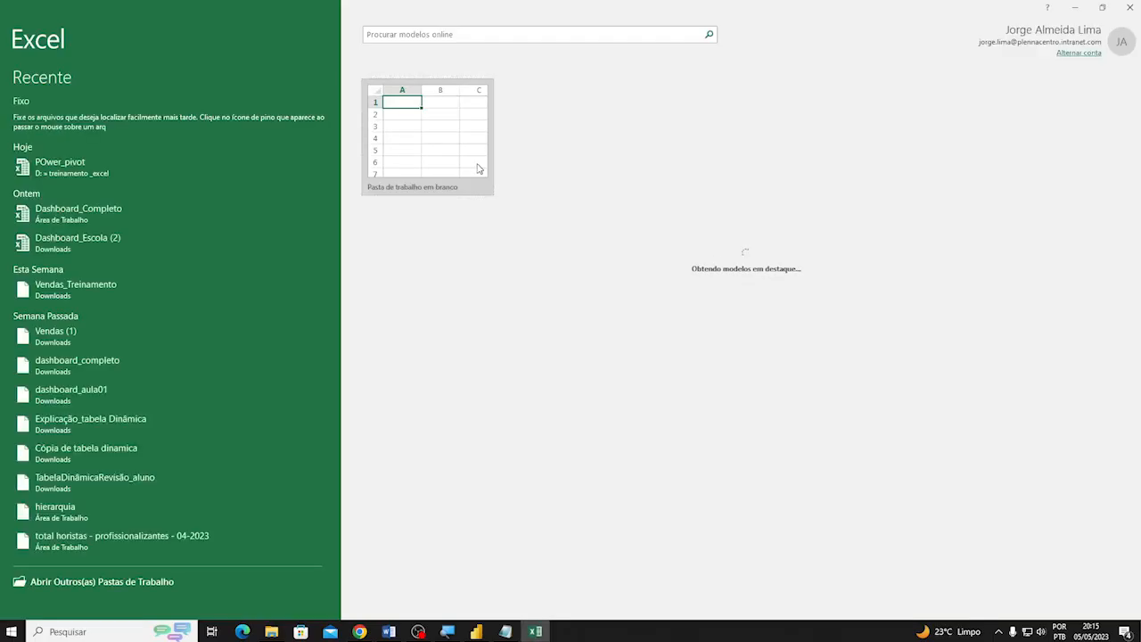
click(477, 165)
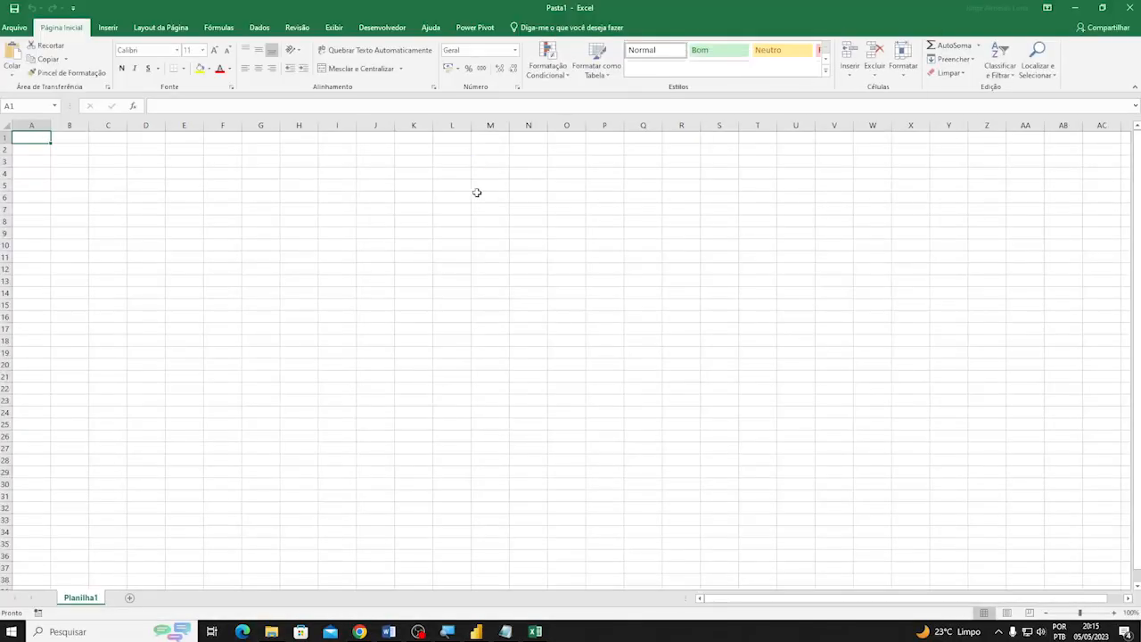
key(ctrl+v)
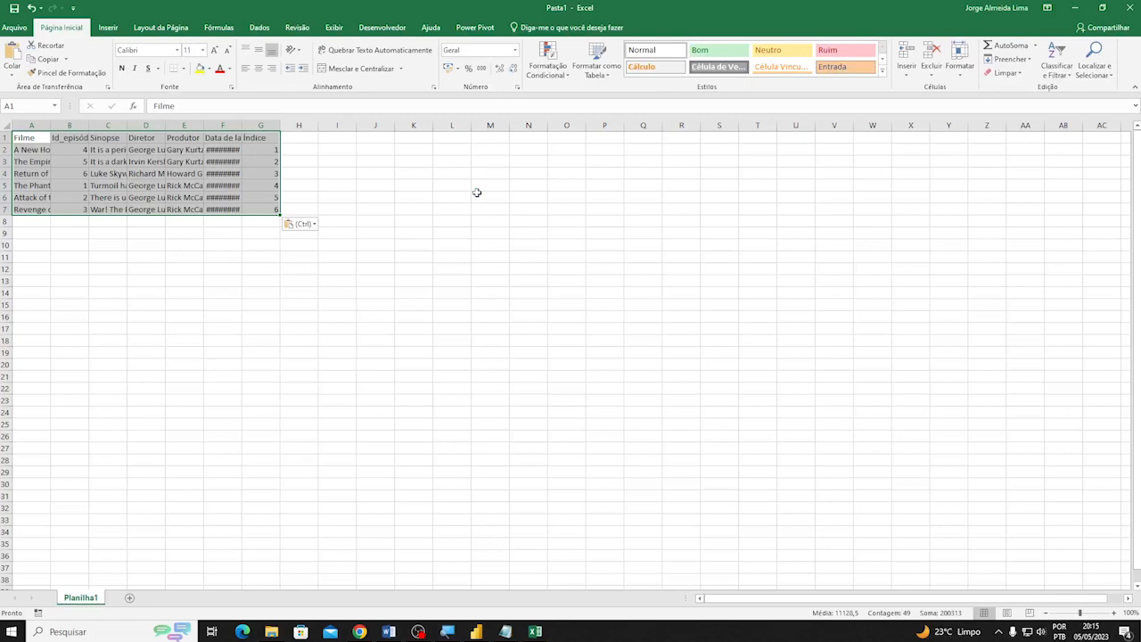
click(405, 220)
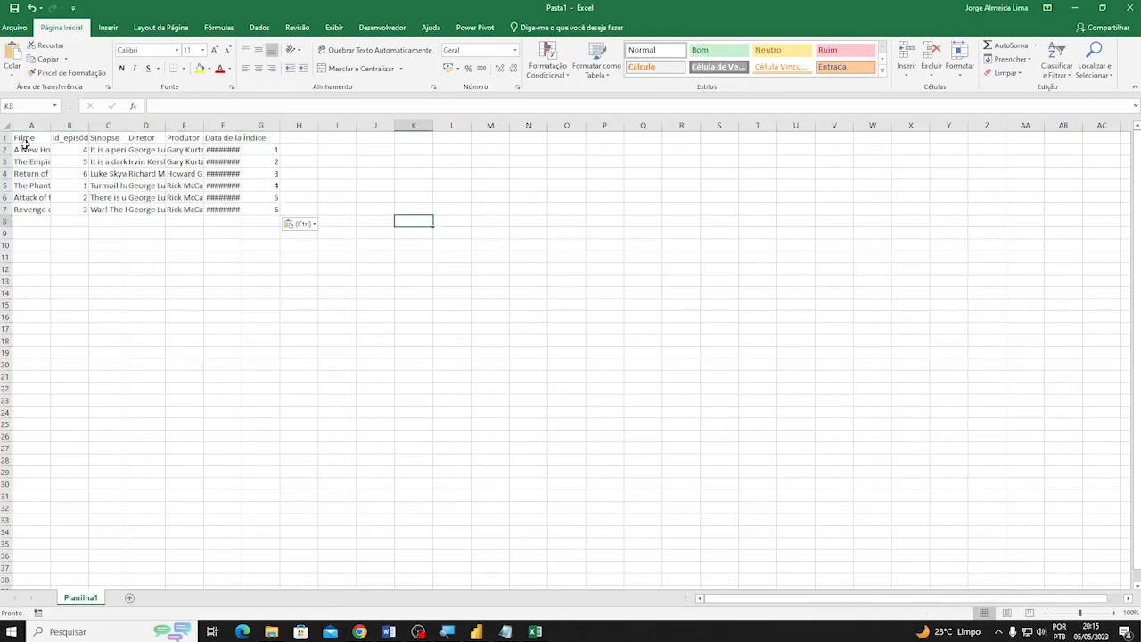
Delete the Id_episódio, Sinopse, Diretor, Produtor and Data de lançamento columns from the pasted table
click(73, 125)
right_click(78, 131)
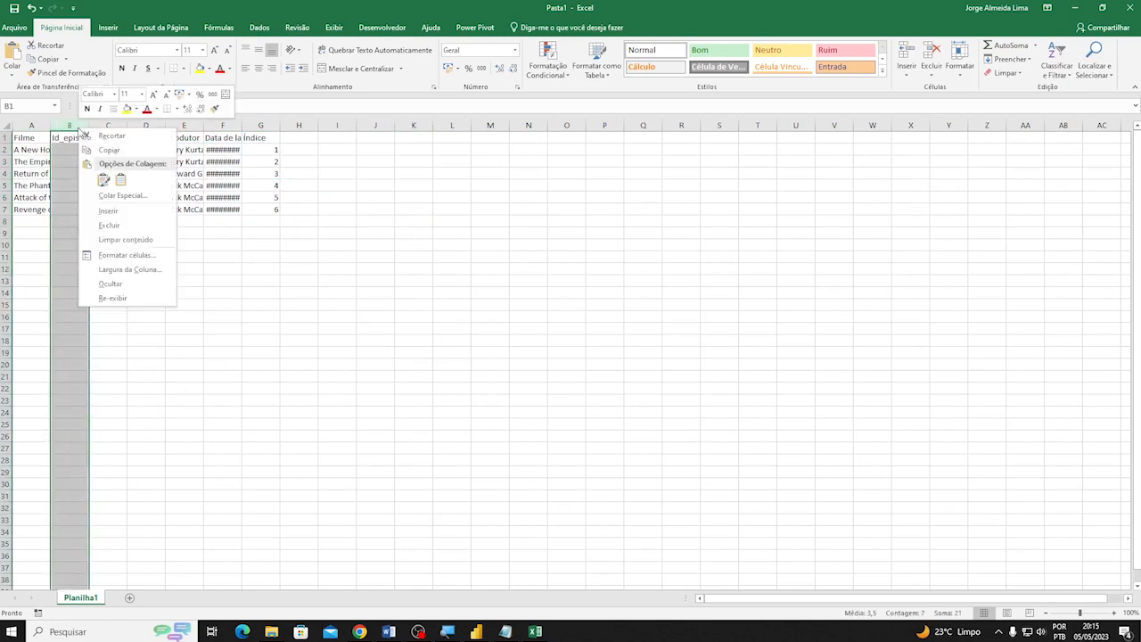
click(120, 225)
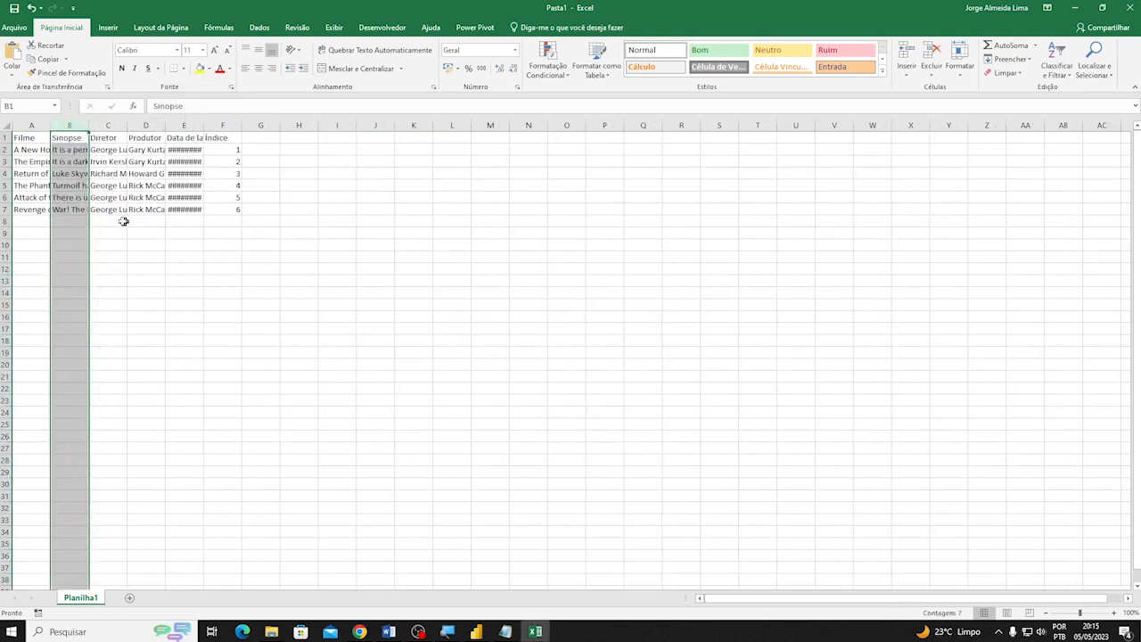
right_click(78, 130)
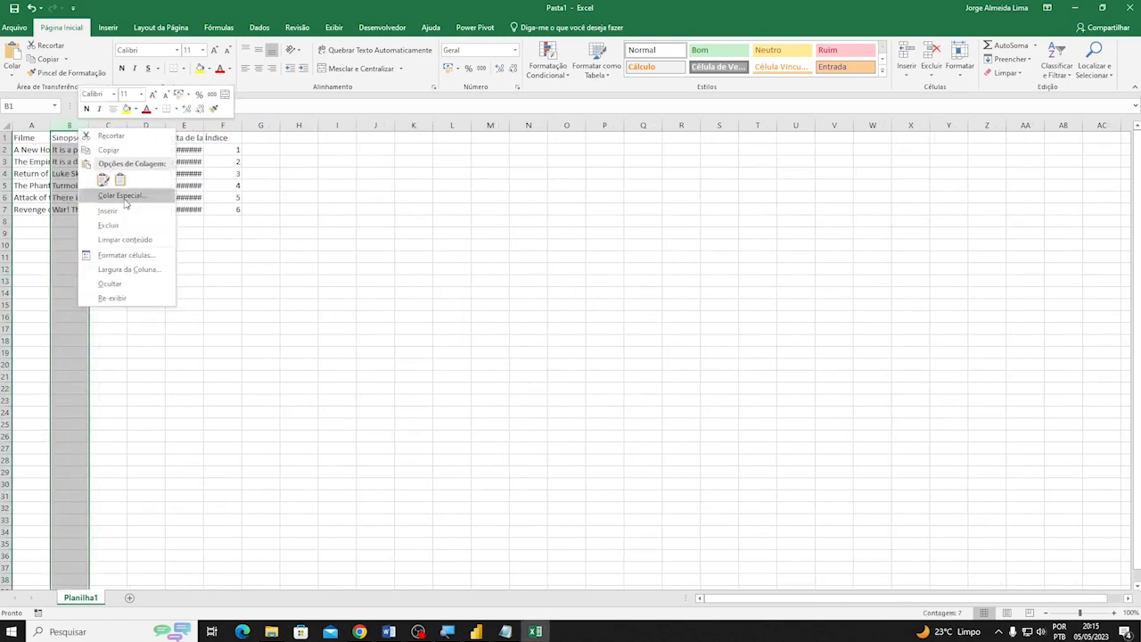
click(132, 225)
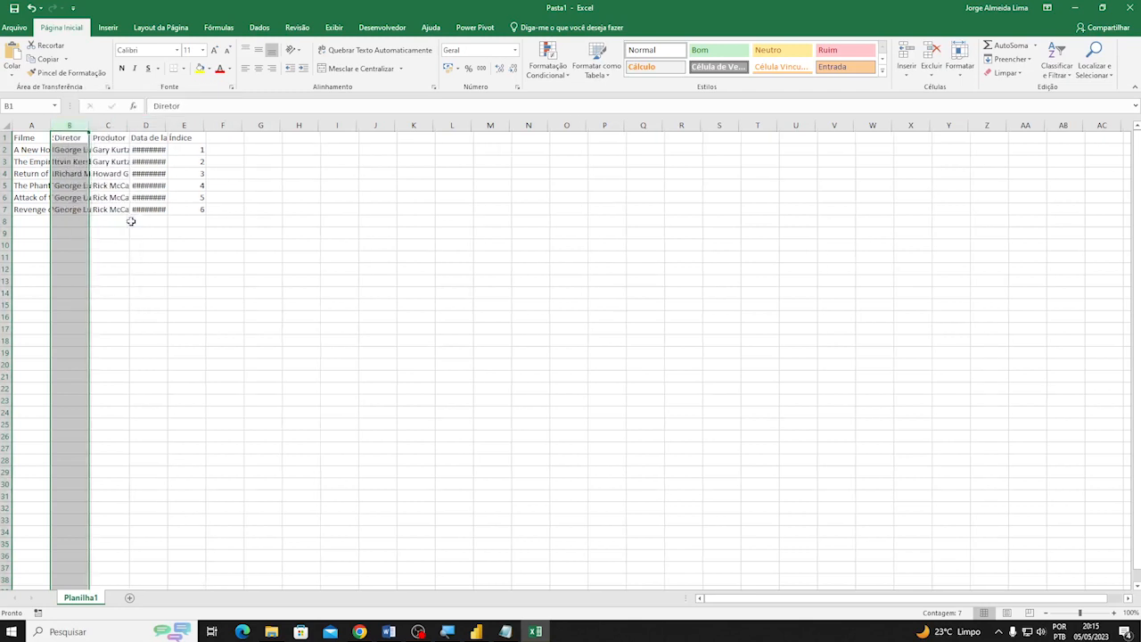
right_click(78, 126)
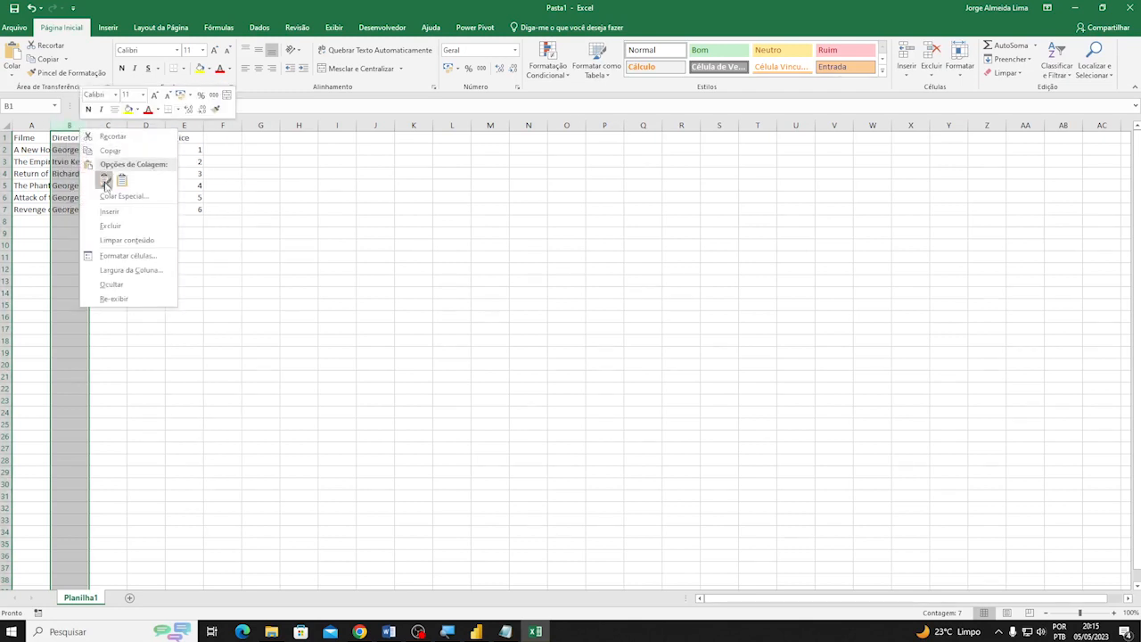
click(111, 224)
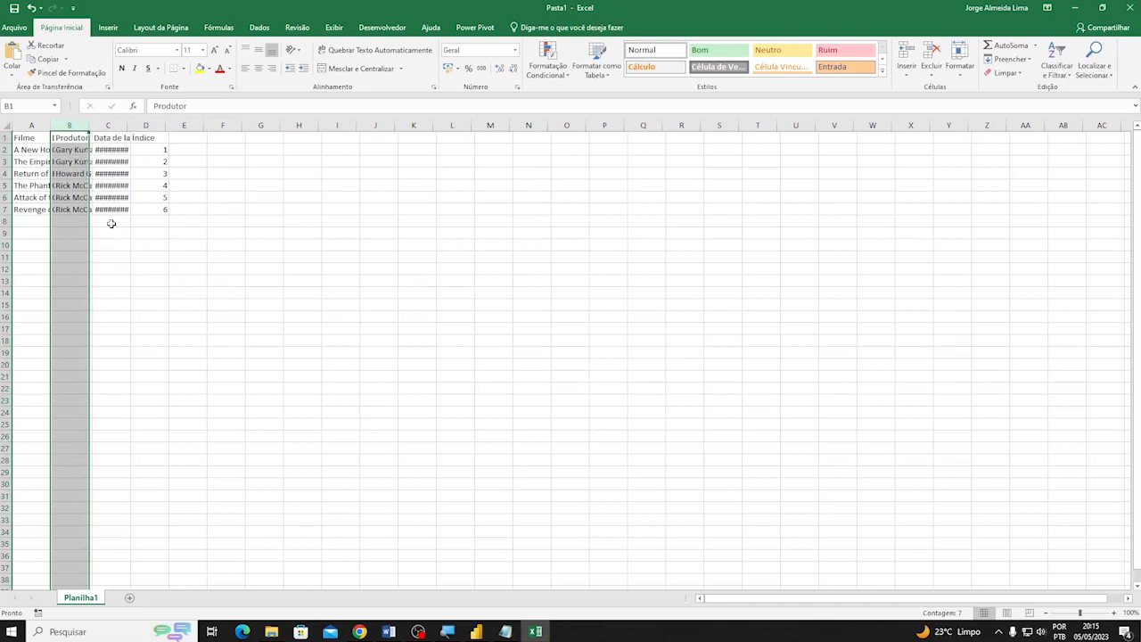
right_click(68, 126)
click(102, 223)
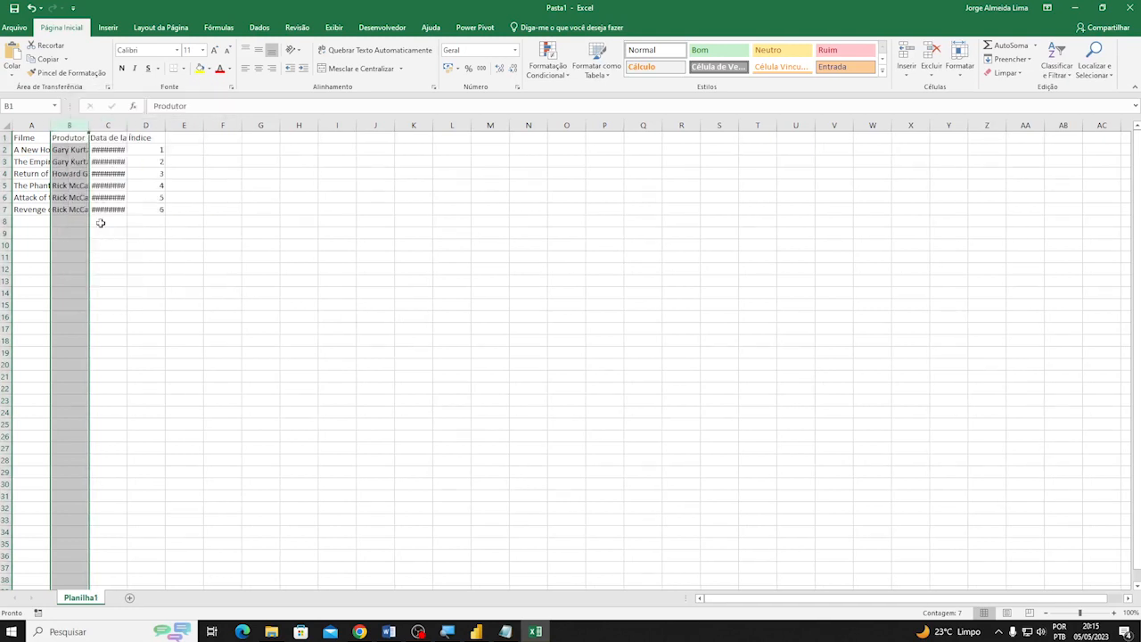
right_click(74, 126)
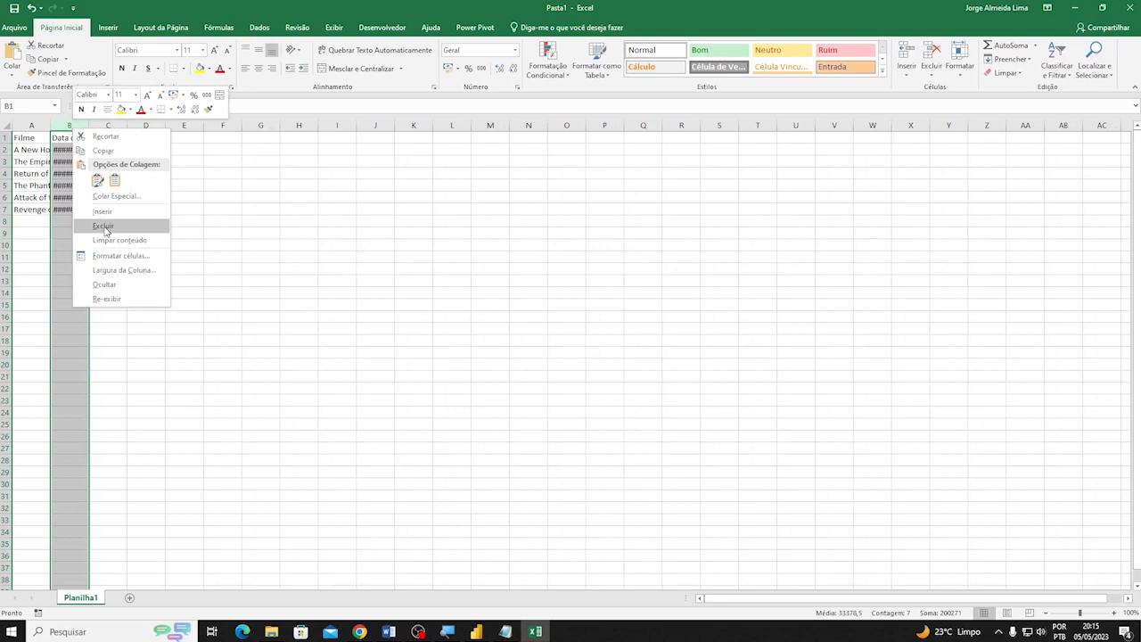
click(104, 224)
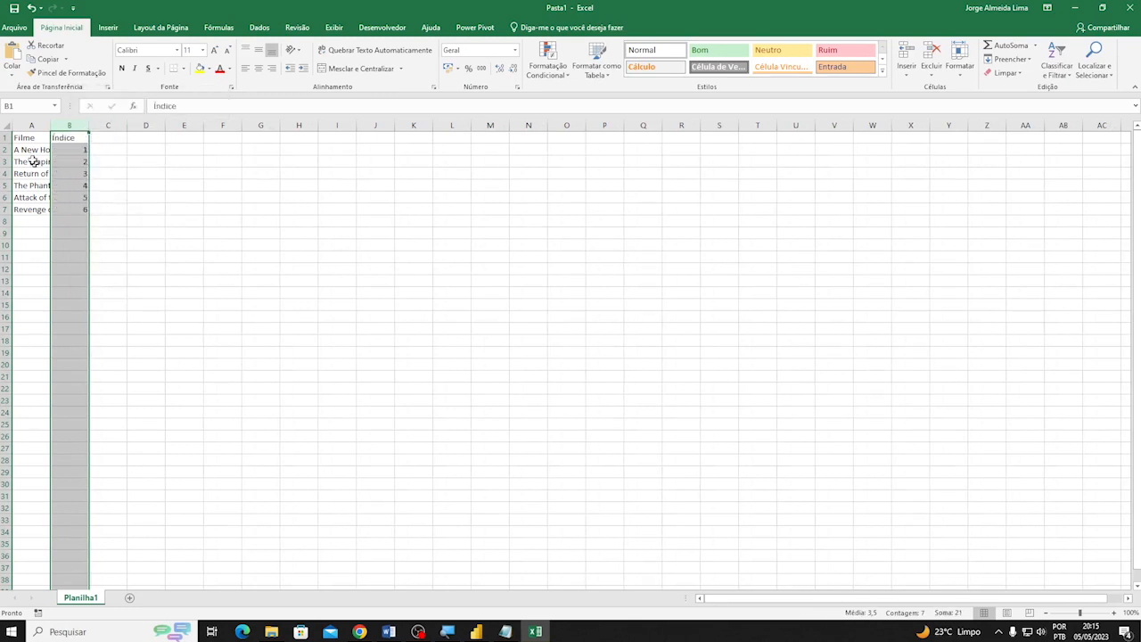
Insert an empty column before Filme, move the Índice data into it, and fit the Filme column's width to its titles
click(30, 127)
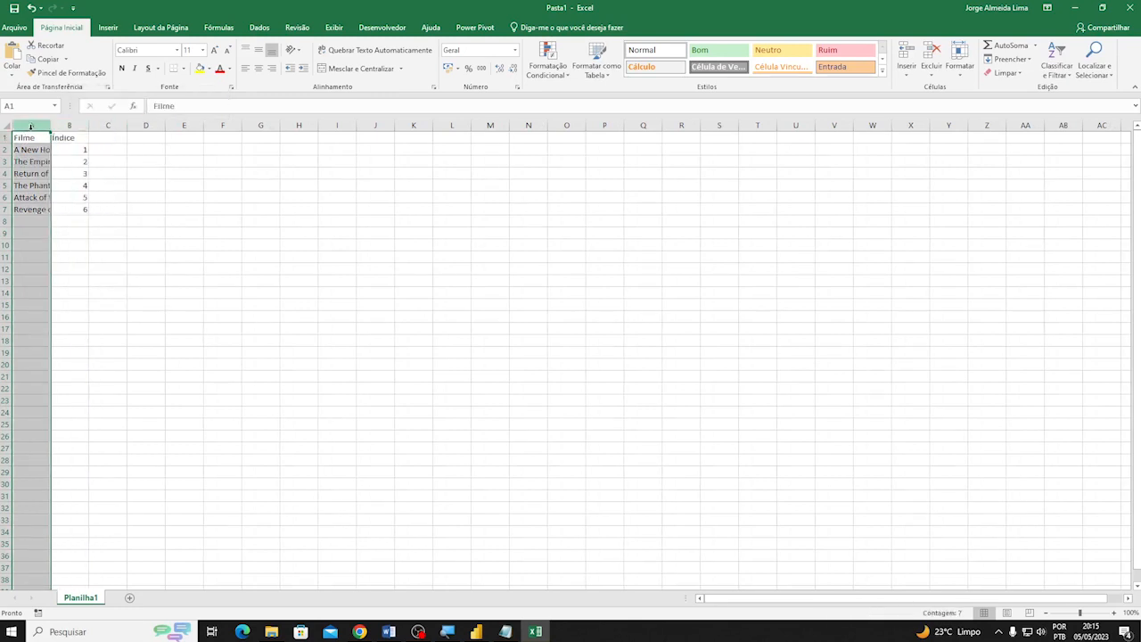
right_click(32, 126)
click(61, 213)
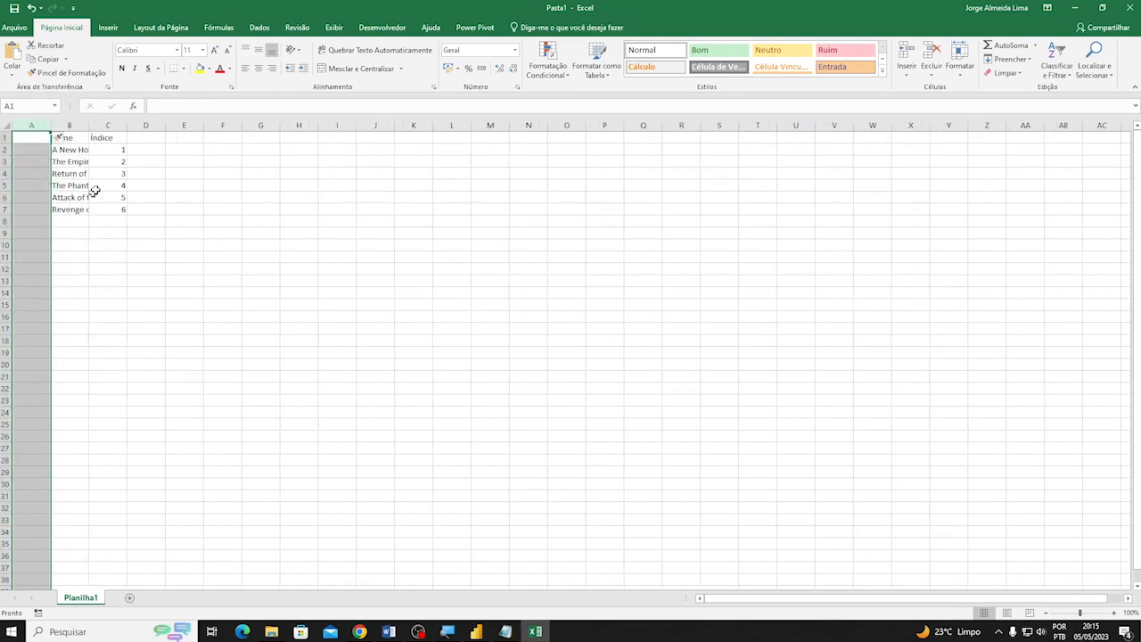
click(113, 126)
drag(107, 138, 105, 210)
key(ctrl+x)
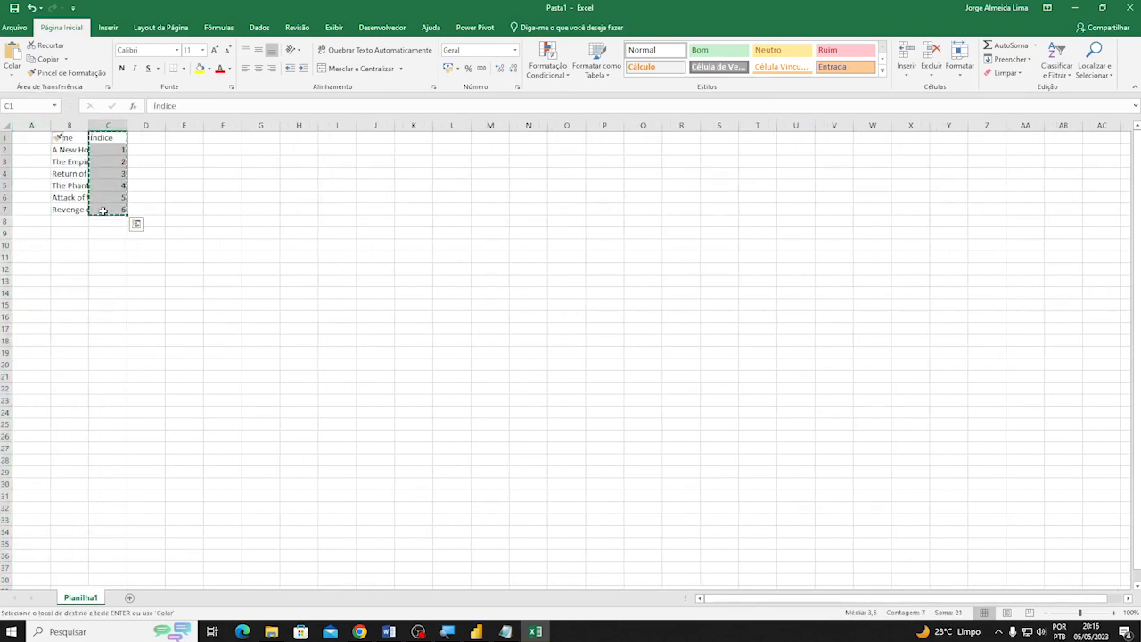
click(34, 138)
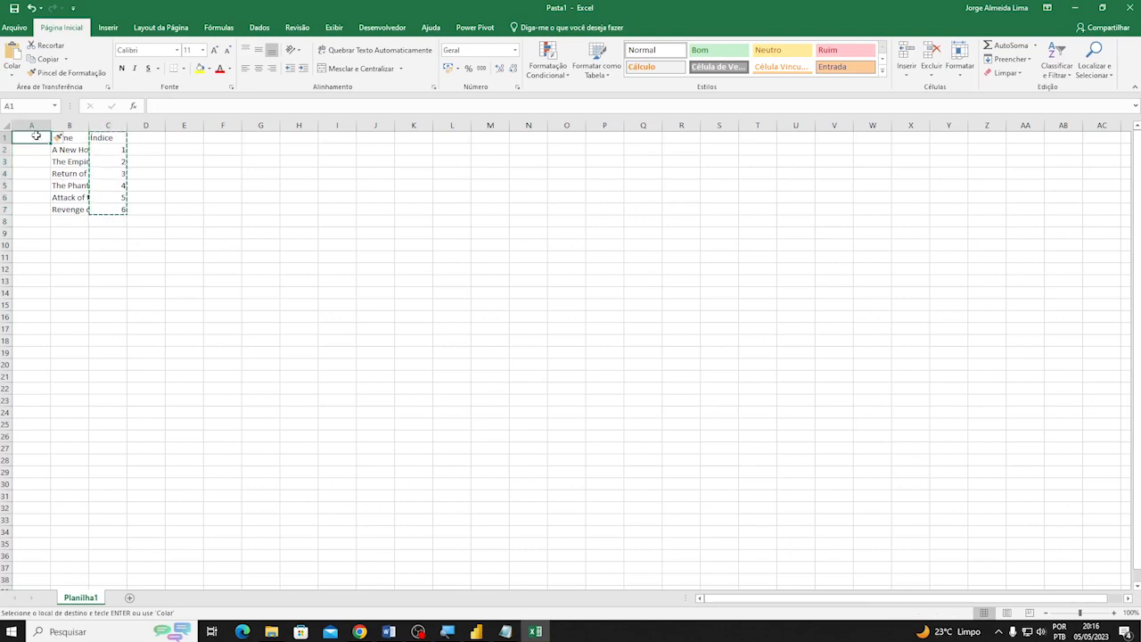
key(ctrl+v)
double_click(89, 126)
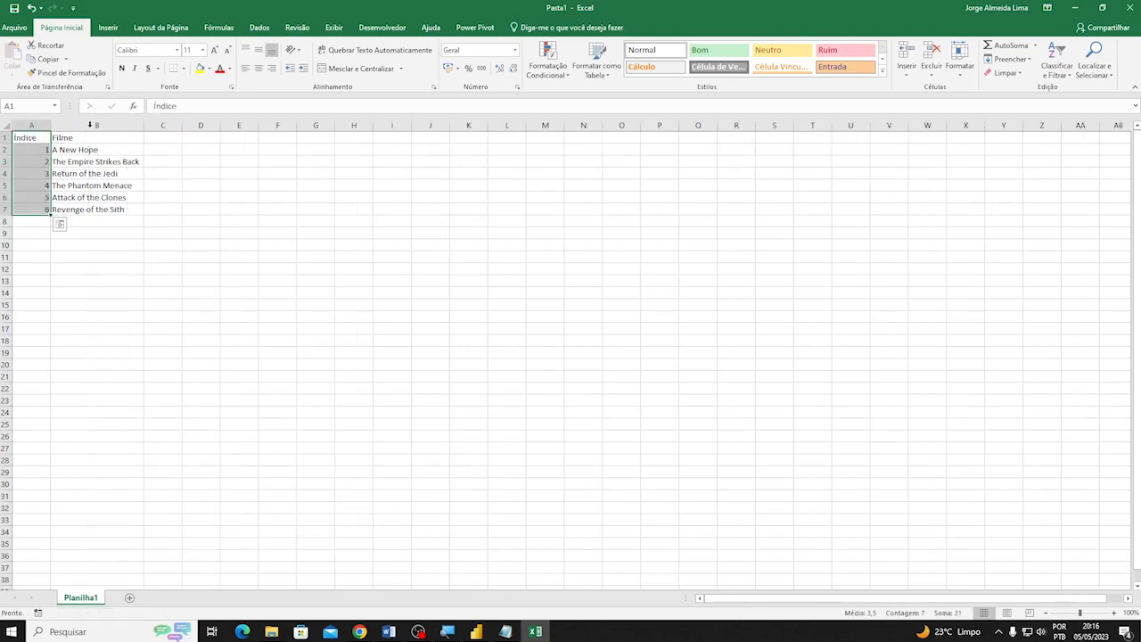
Add the header Poster in cell C1 and widen column C
click(169, 138)
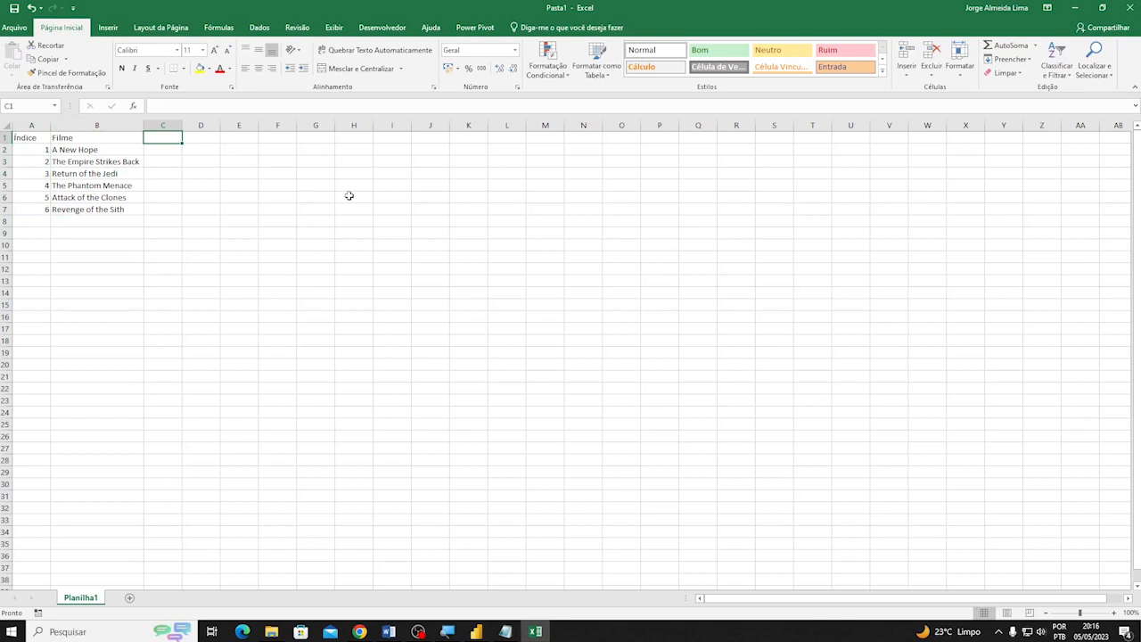
text(Poster)
key(Return)
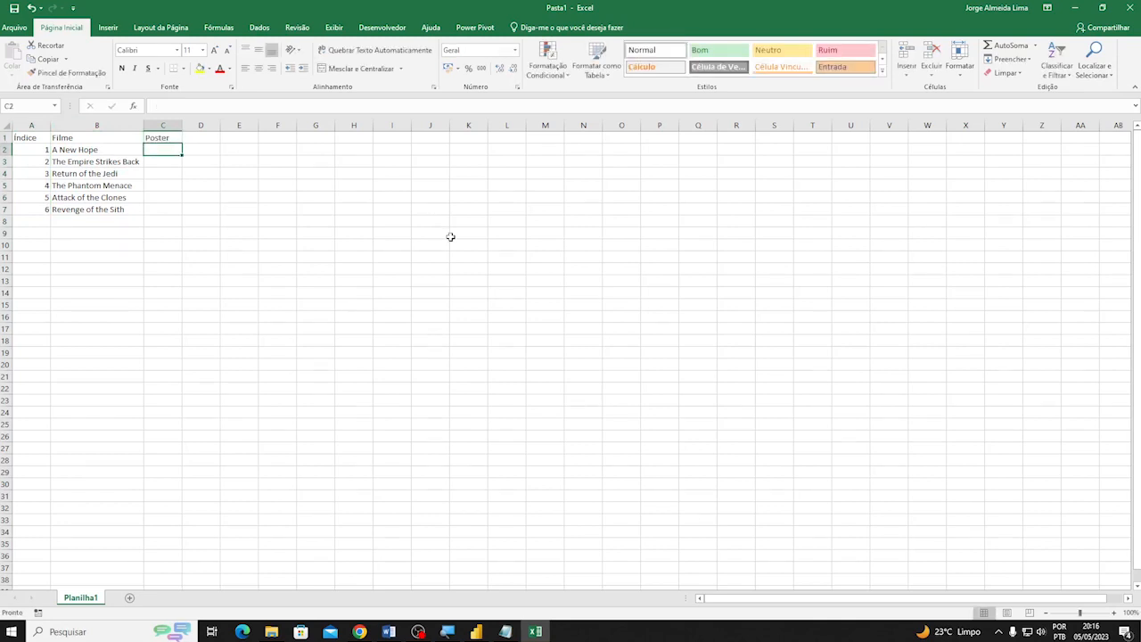
click(148, 131)
drag(192, 131, 222, 131)
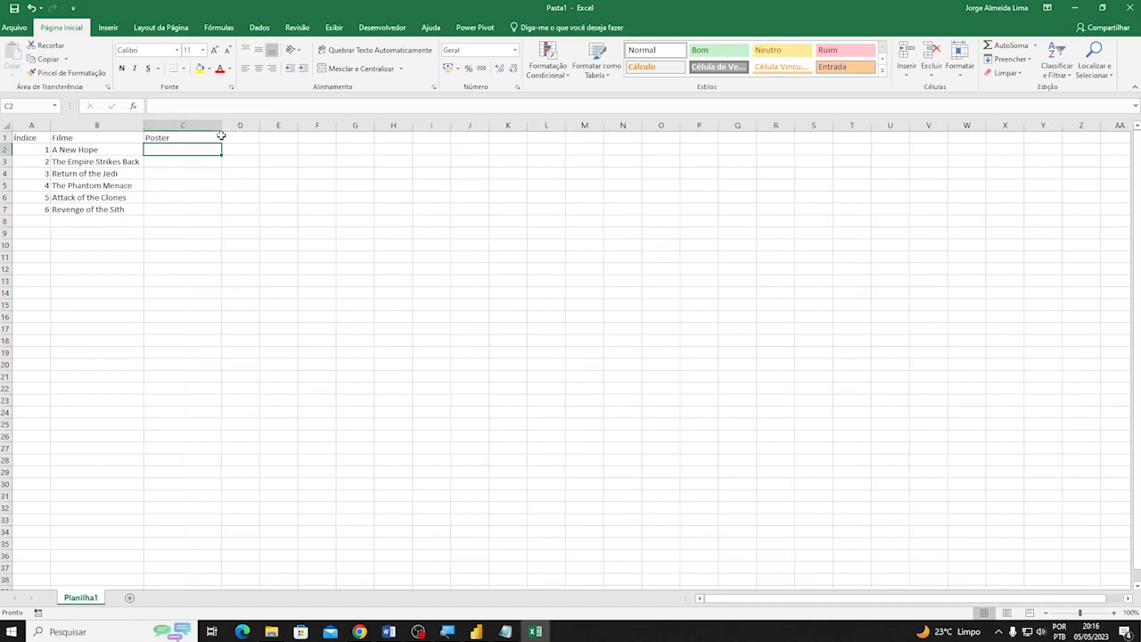
Copy the film title in B2, switch to Chrome and search Google for "poster filme A New Hope"
click(92, 150)
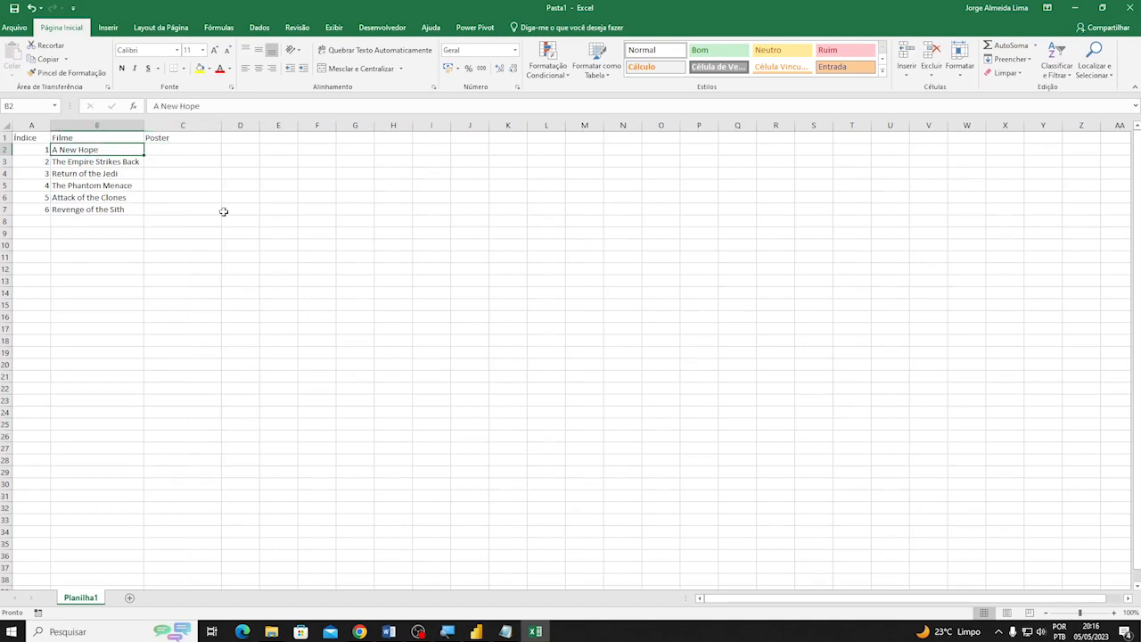
key(ctrl+c)
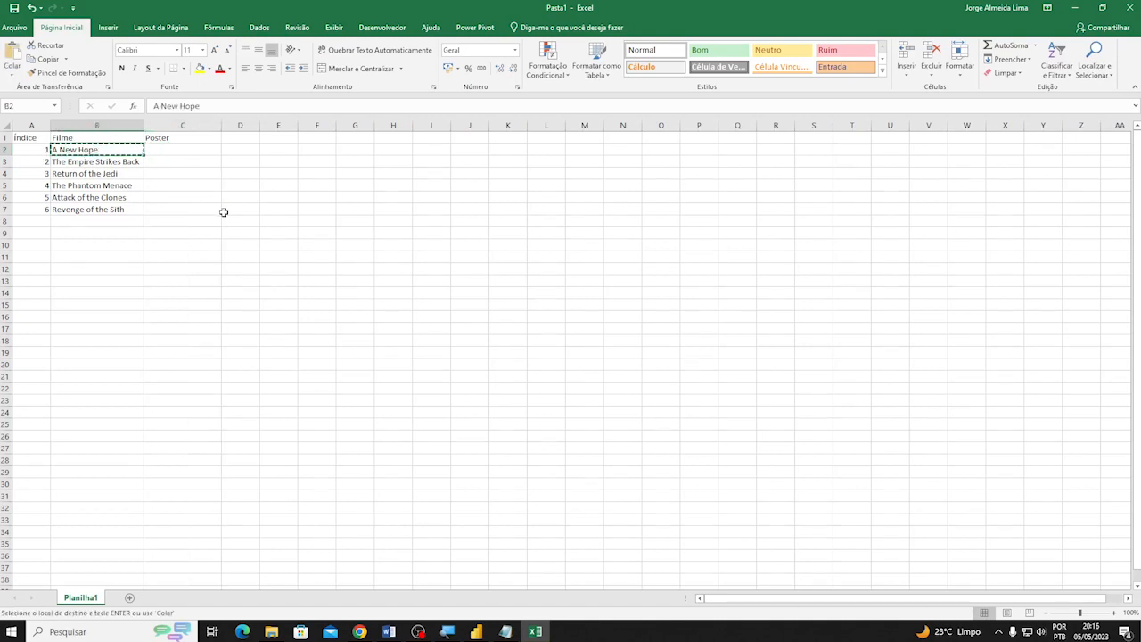
click(357, 633)
click(223, 570)
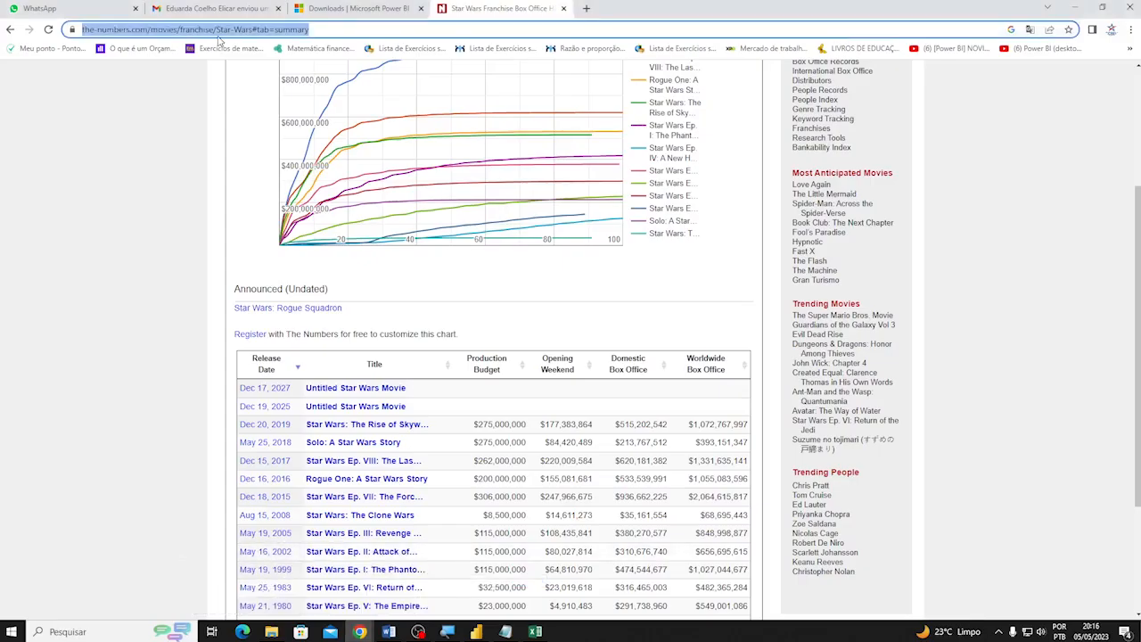
text(poster filme)
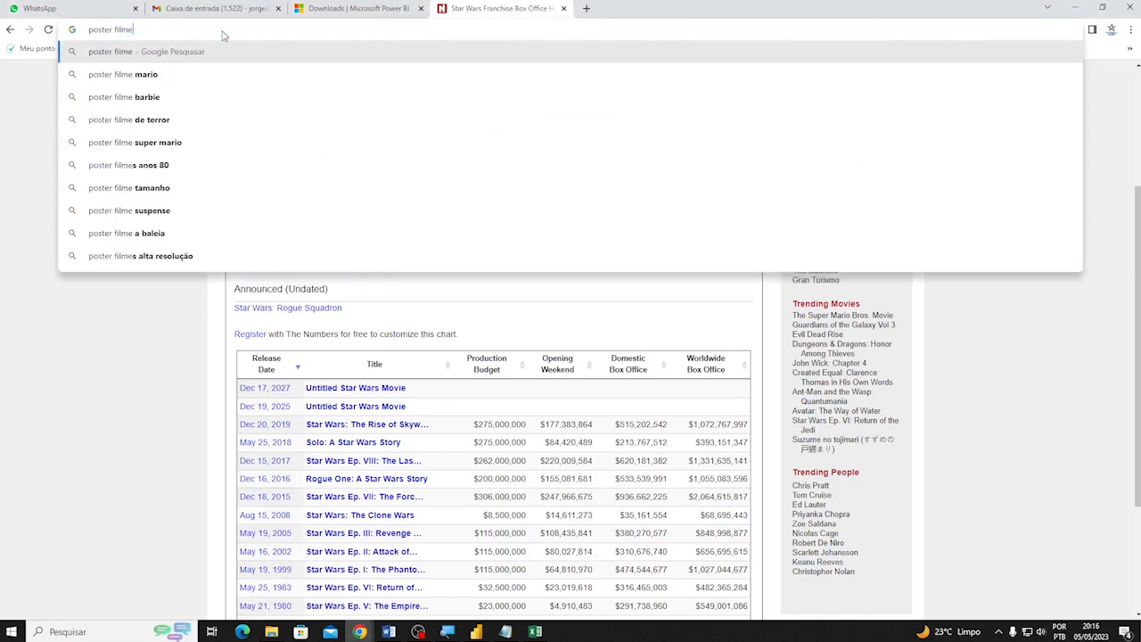
text( A New Hope)
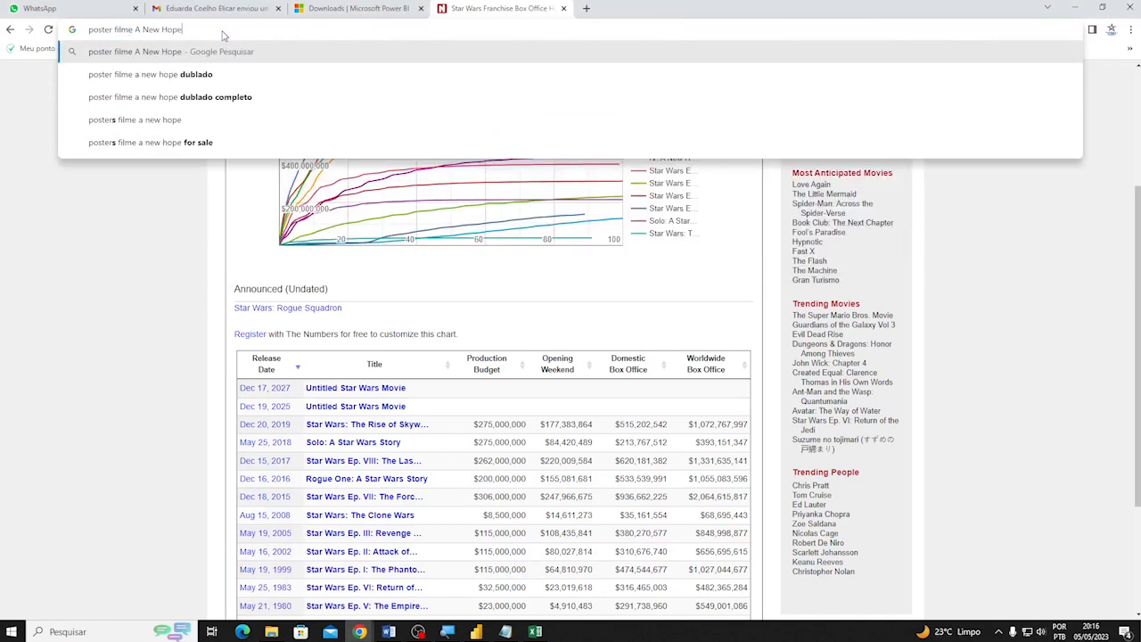
key(Return)
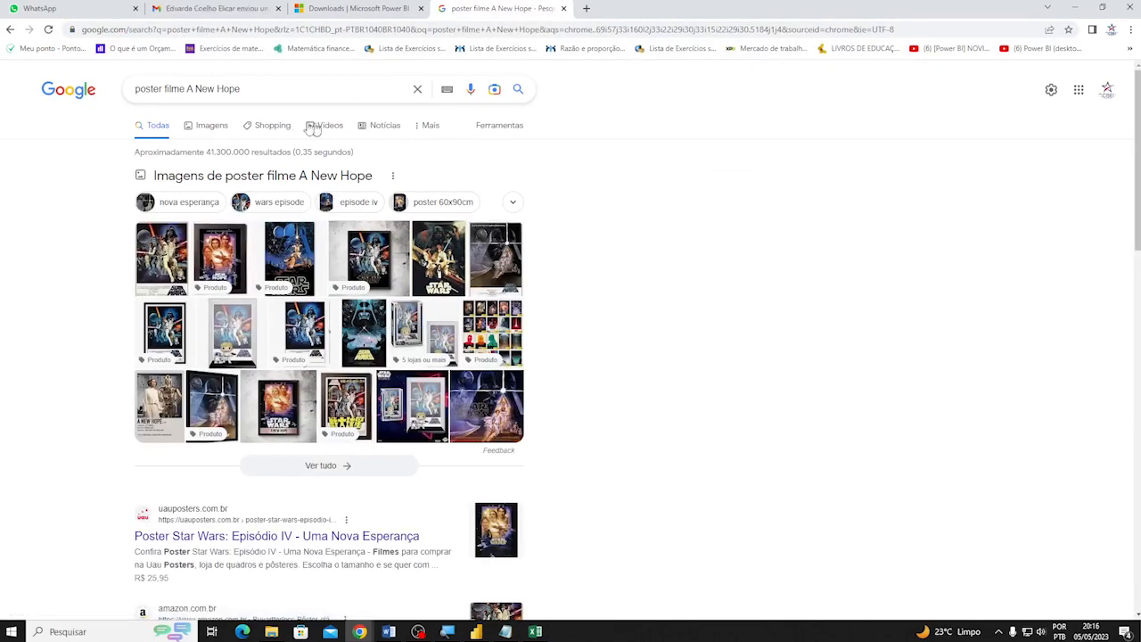
Show the image results for poster filme A New Hope and filter them to the Grande size
click(220, 127)
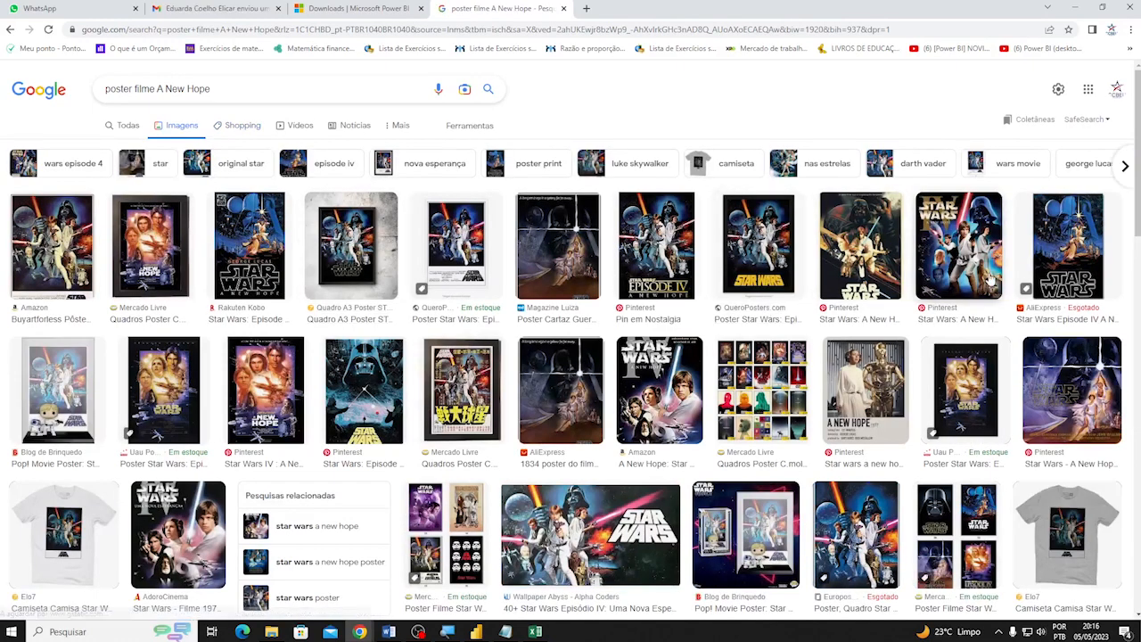
click(466, 126)
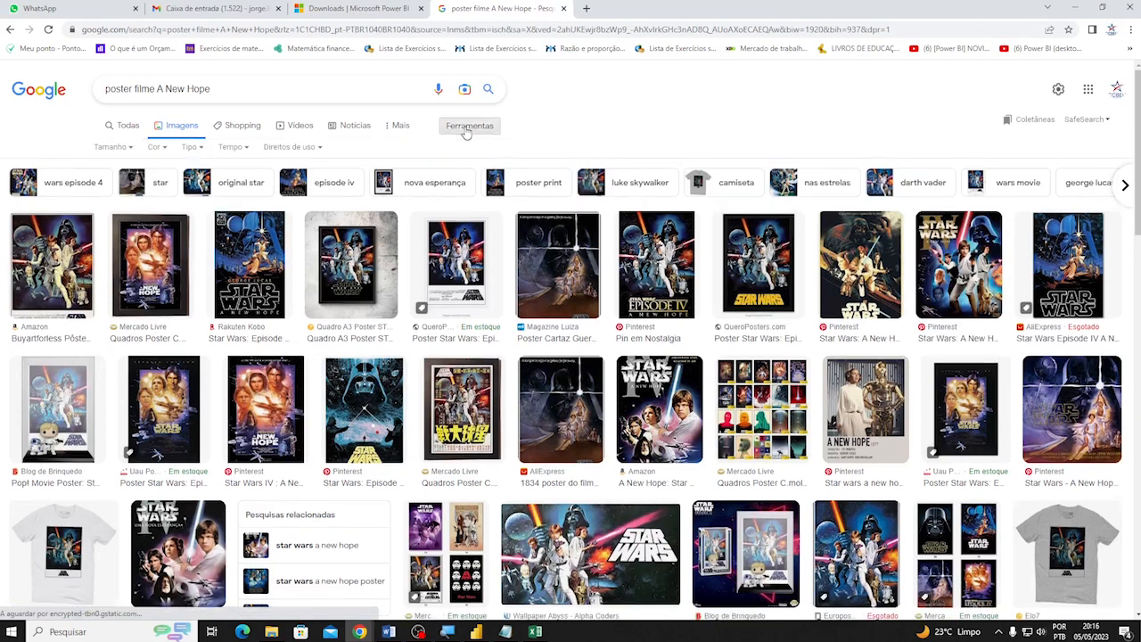
click(130, 148)
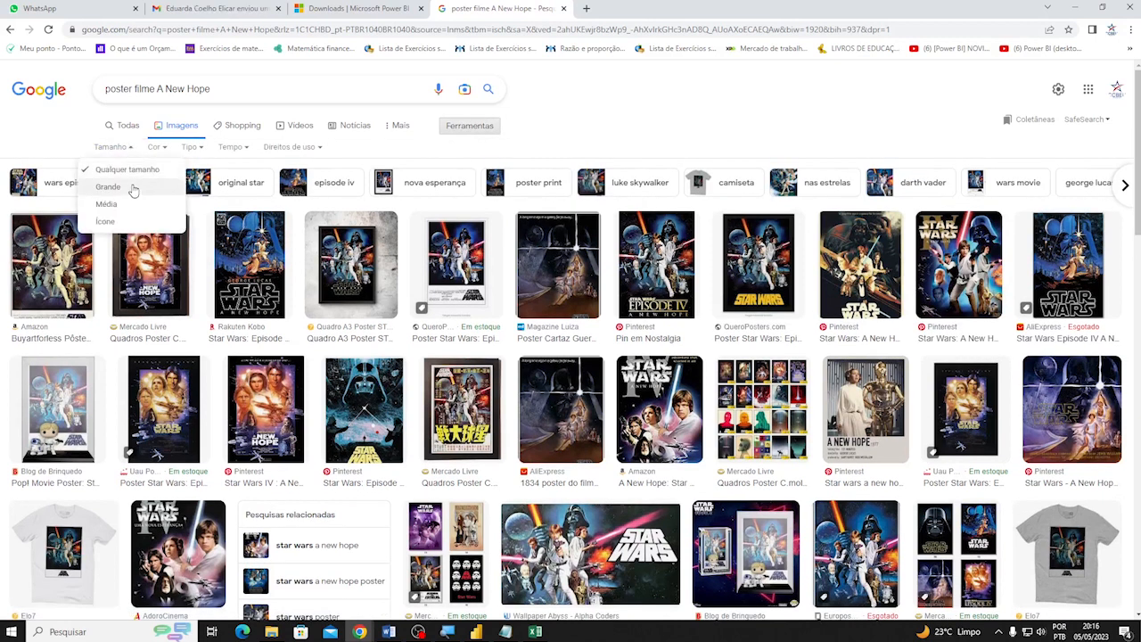
click(133, 187)
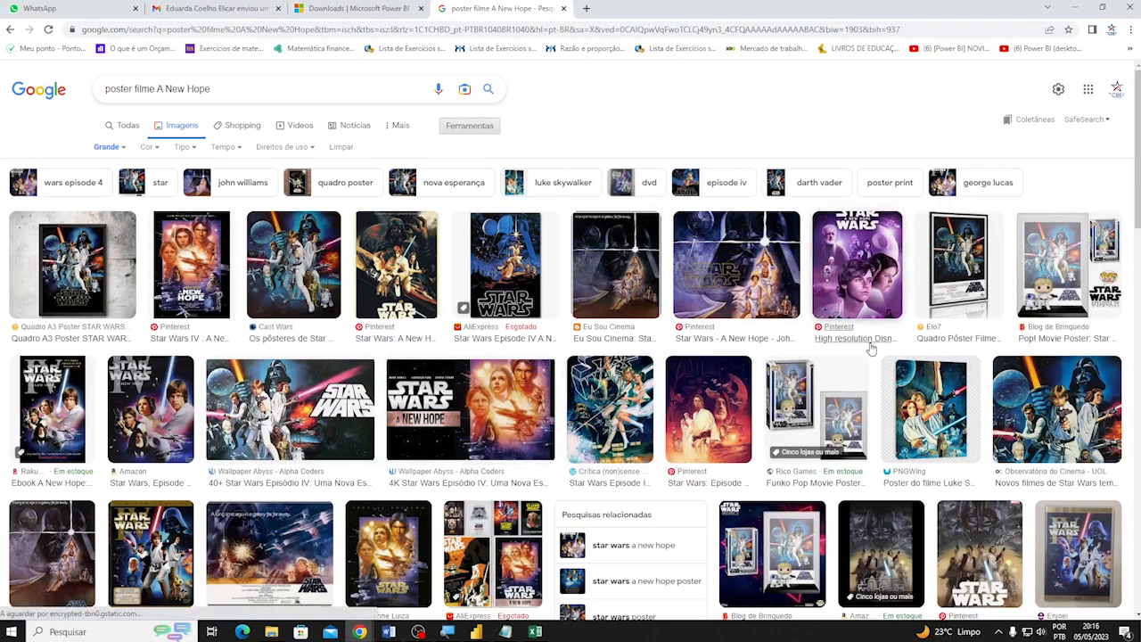
Copy the image address of the A New Hope poster from The Movies and Series Tribe and paste it into cell C2 in Excel
scroll(808, 260, down, 2)
scroll(808, 260, down, 3)
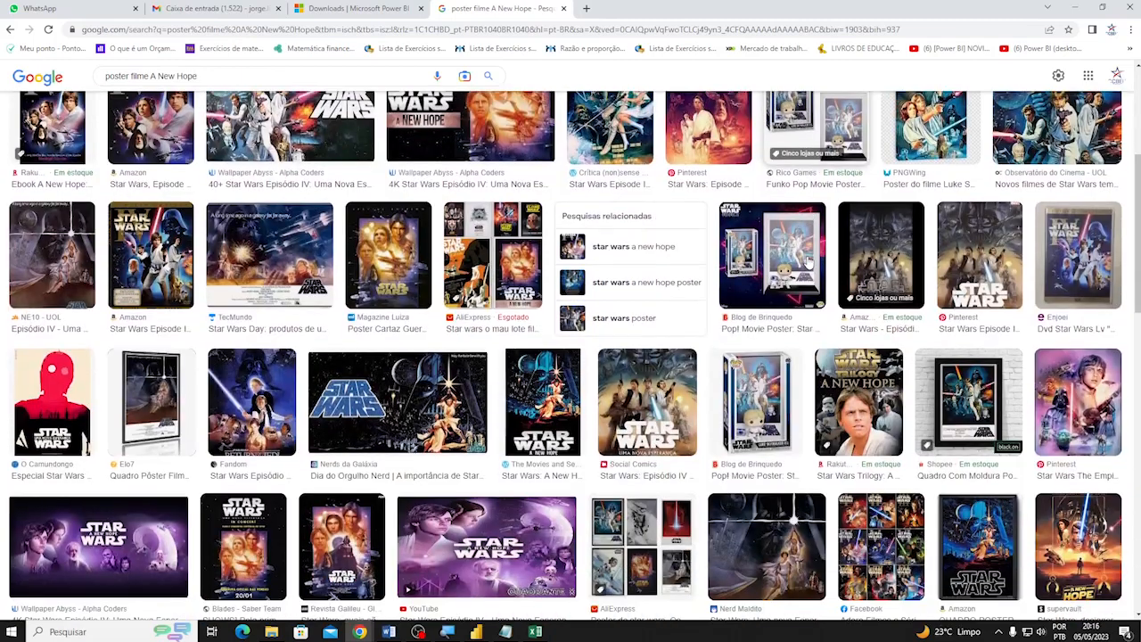
click(554, 398)
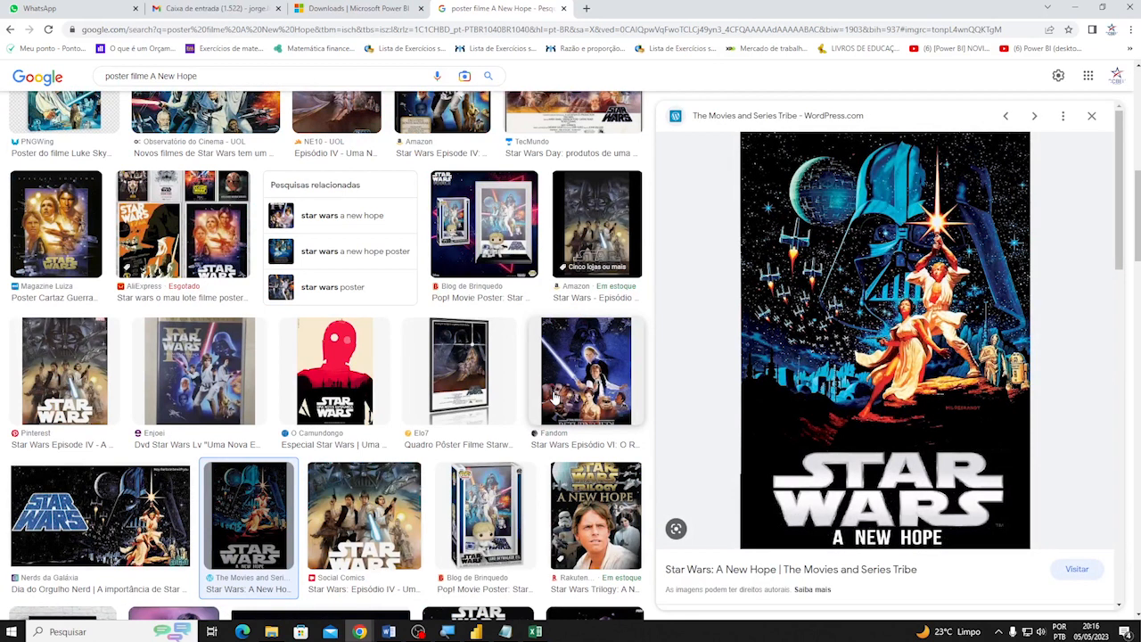
right_click(922, 292)
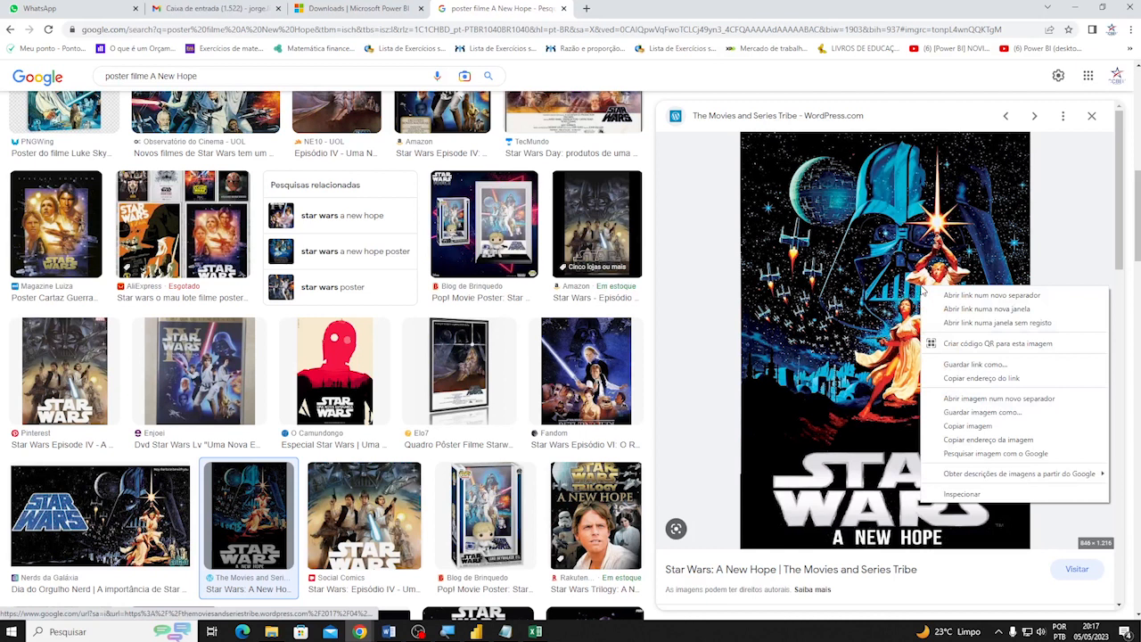
click(1008, 442)
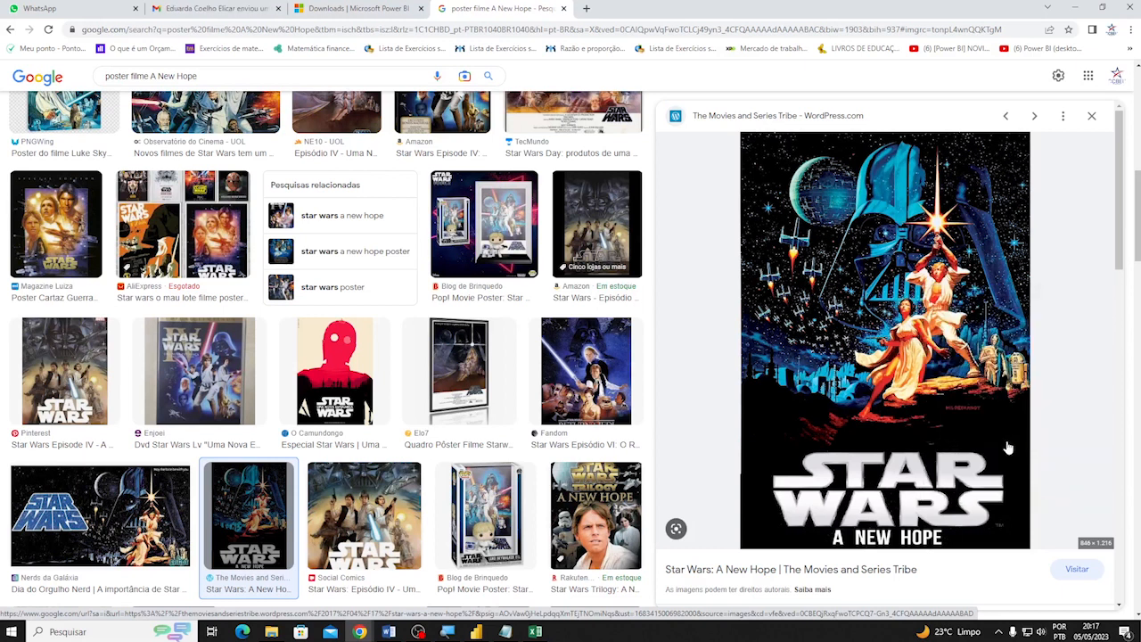
click(535, 631)
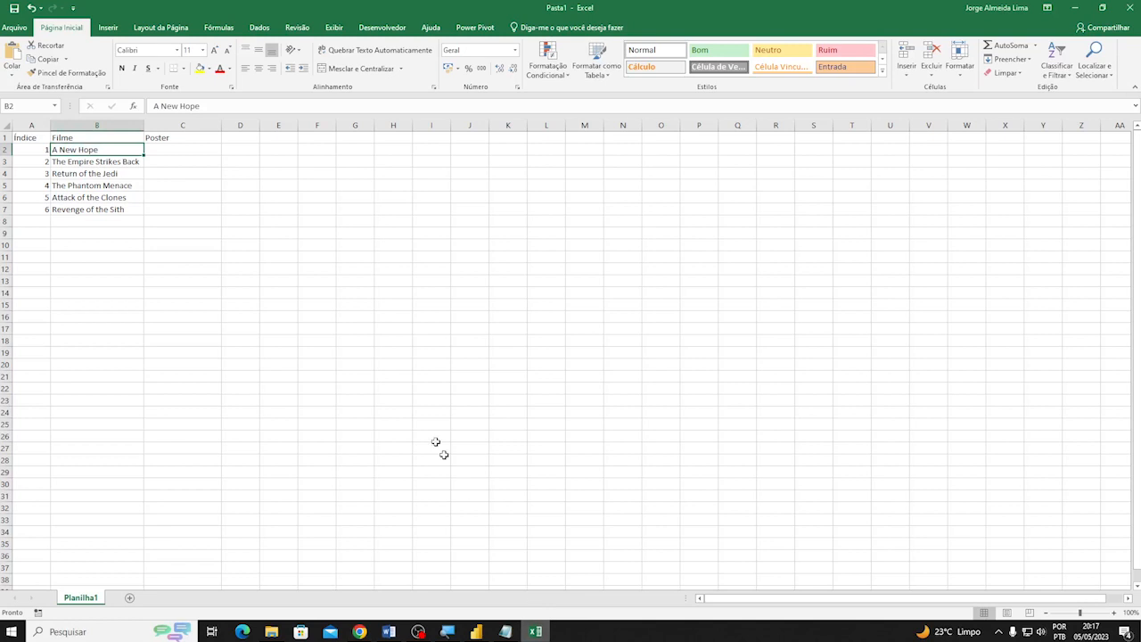
click(203, 149)
text(https://themoviesandseriestribe.files.wordpress.com/2017/04/star-wars-a-new-hope.png)
click(328, 206)
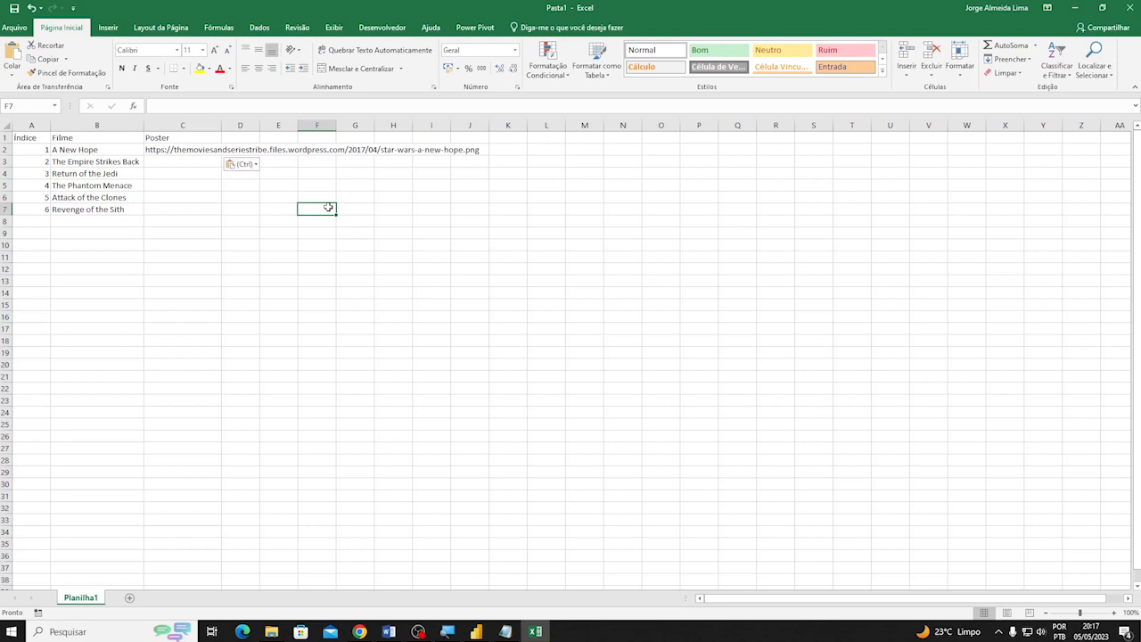
Copy the film title in B3, switch to Chrome and search Google Images for "poster filme The Empire Strikes Back"
click(108, 160)
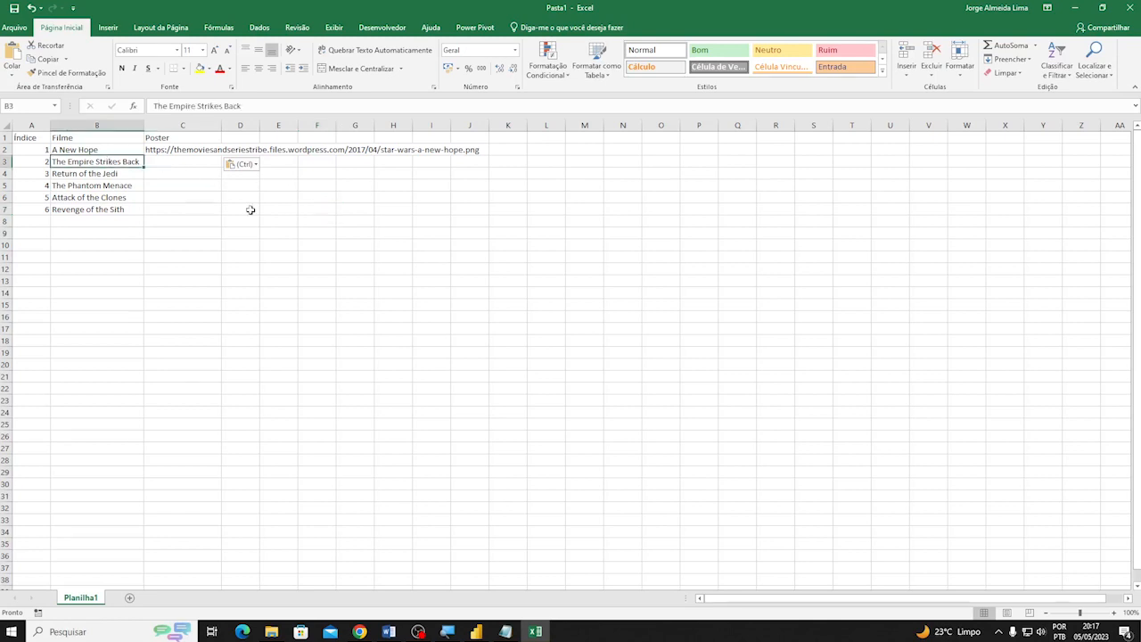
key(ctrl+c)
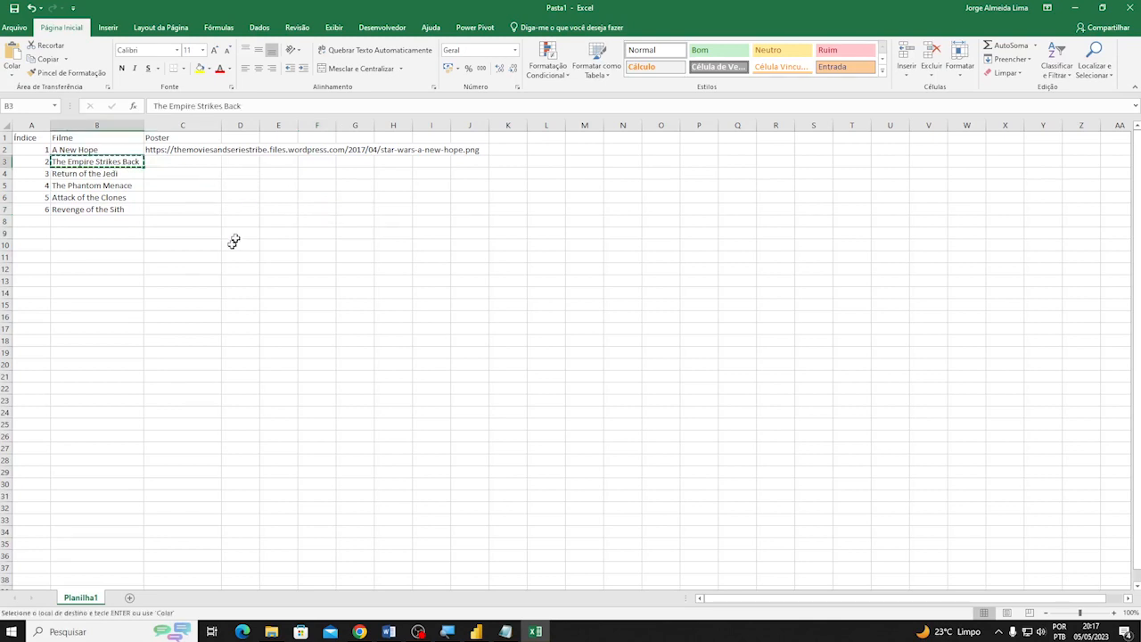
mouse_move(361, 631)
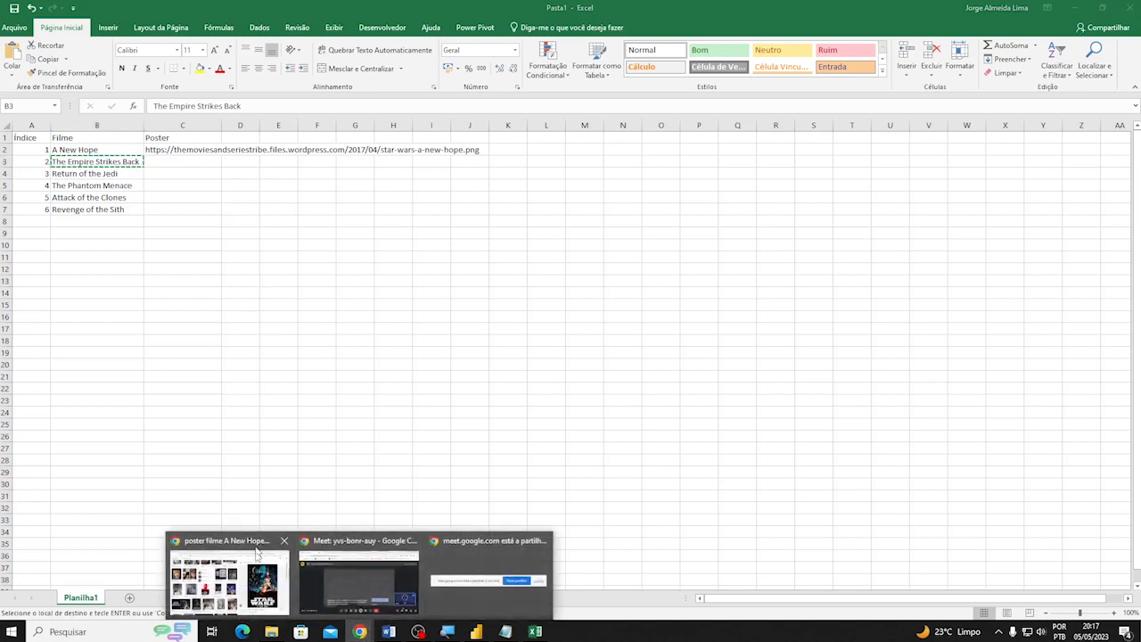
click(227, 576)
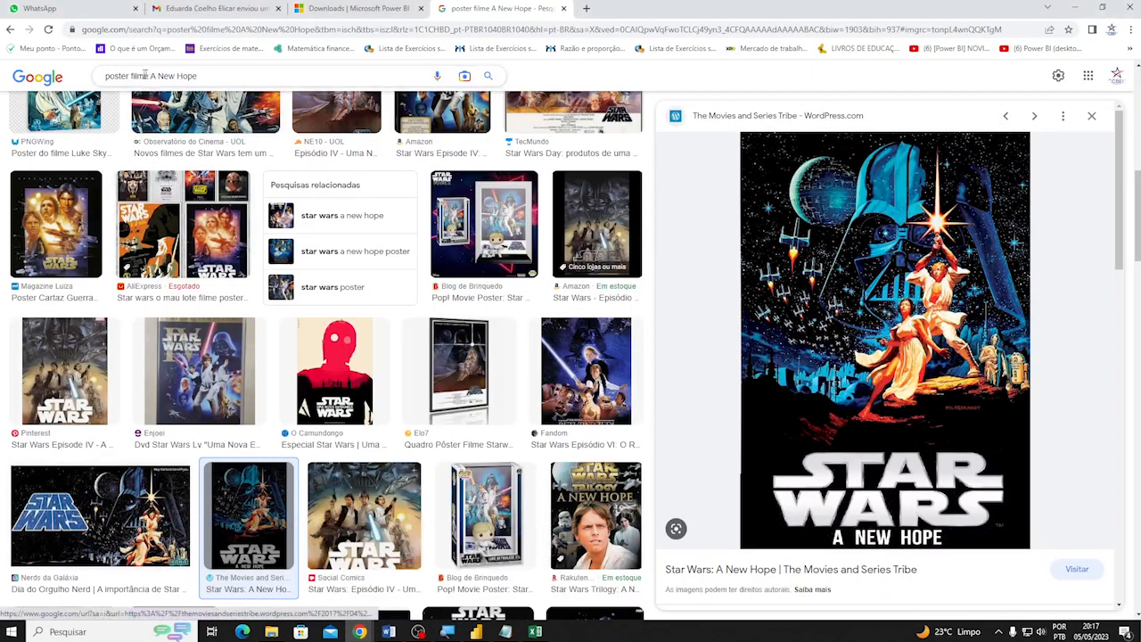
drag(149, 75, 235, 75)
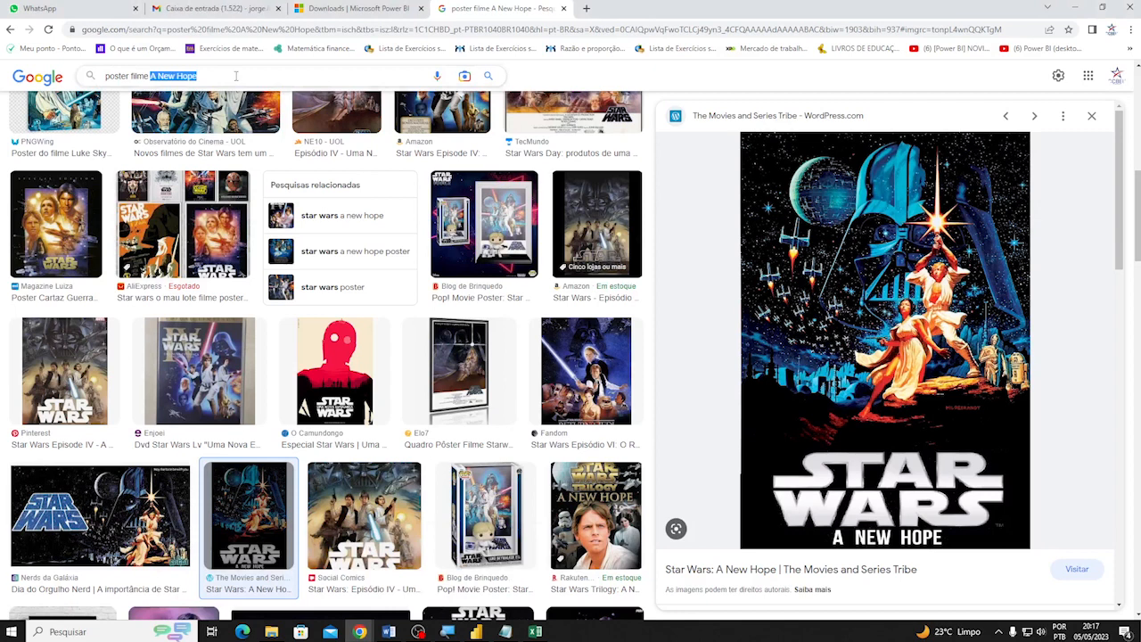
key(ctrl+v)
key(Return)
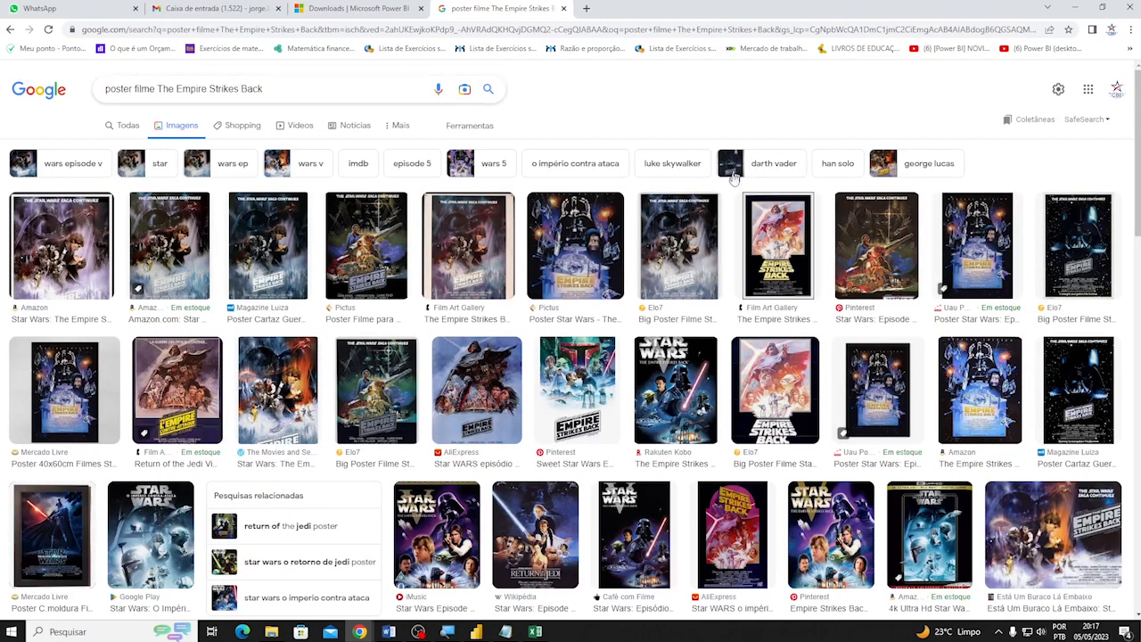
Copy the image address of the Pictus poster for The Empire Strikes Back and paste it into cell C3 in Excel
click(780, 245)
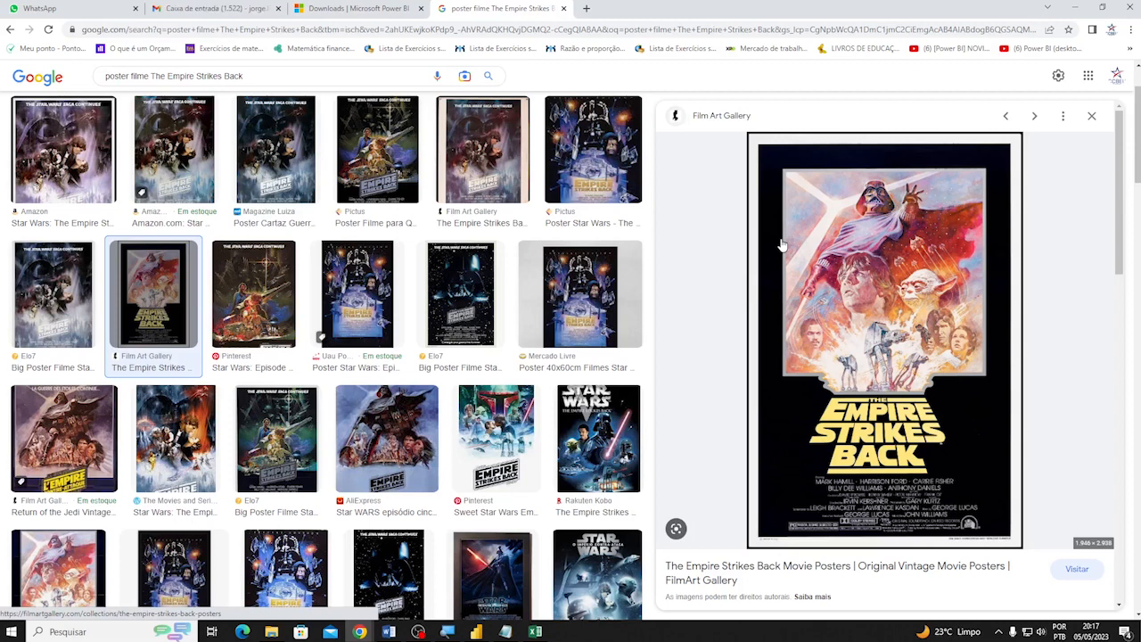
click(378, 159)
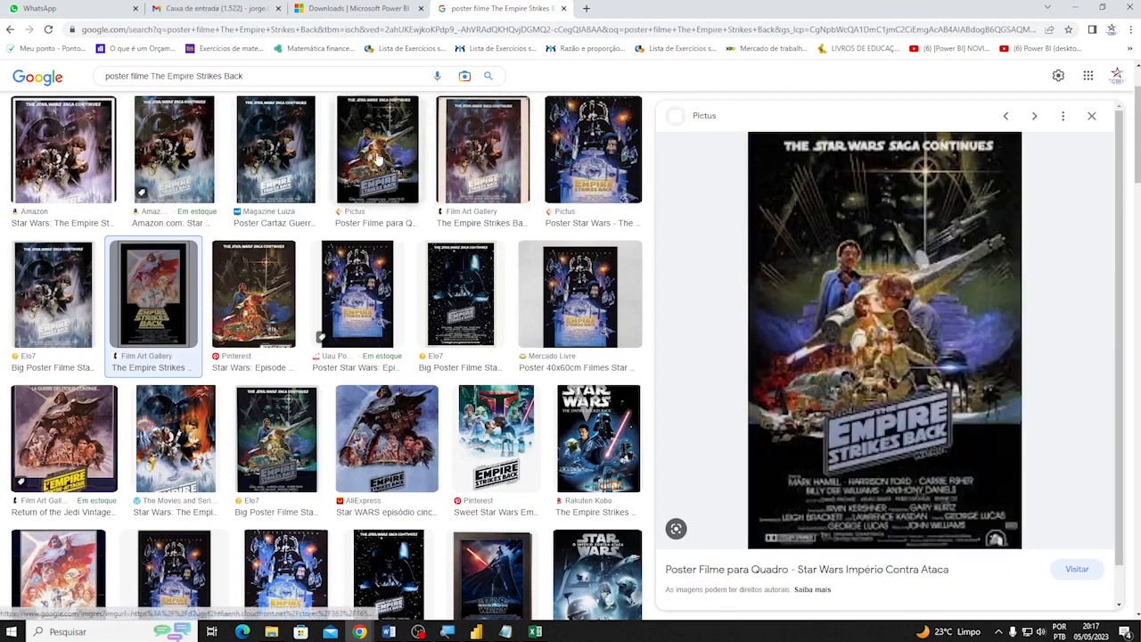
right_click(909, 294)
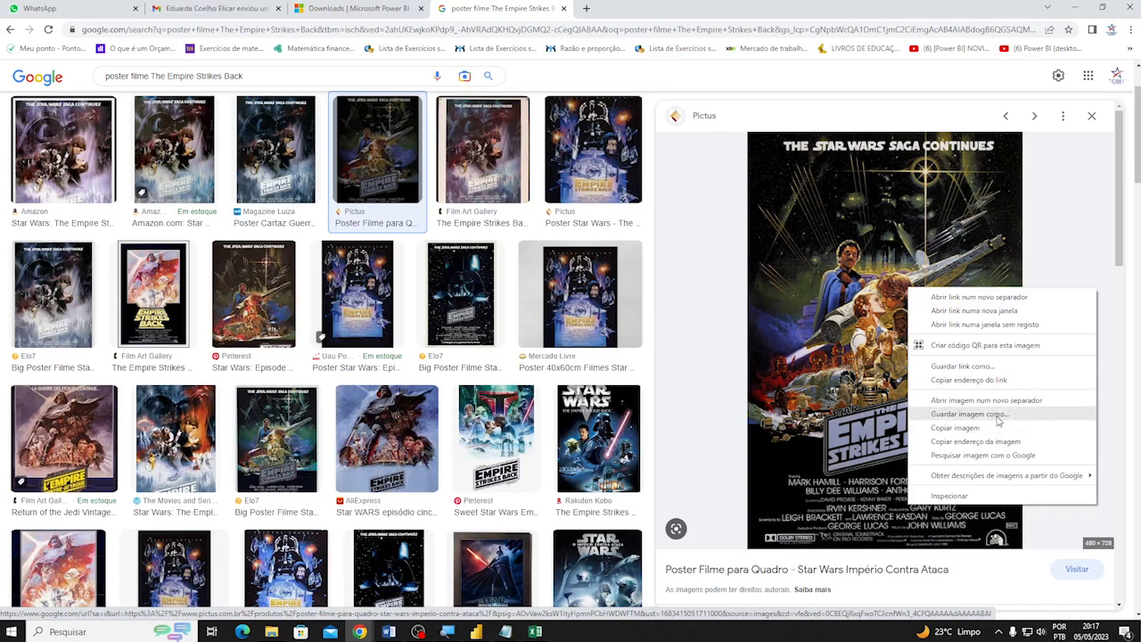
click(978, 441)
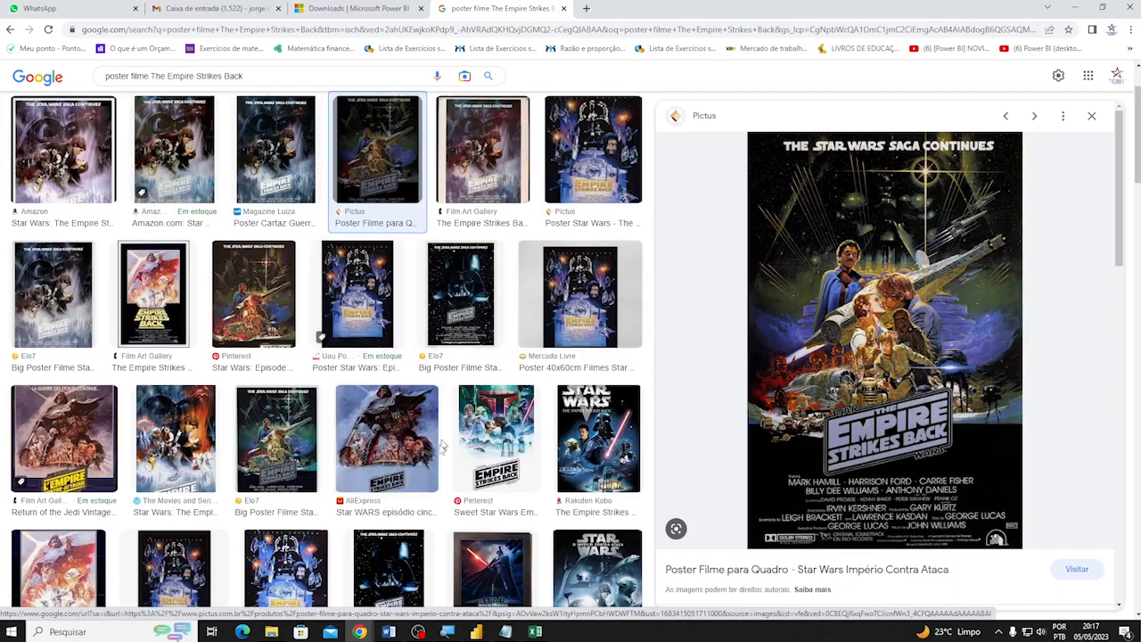
click(535, 632)
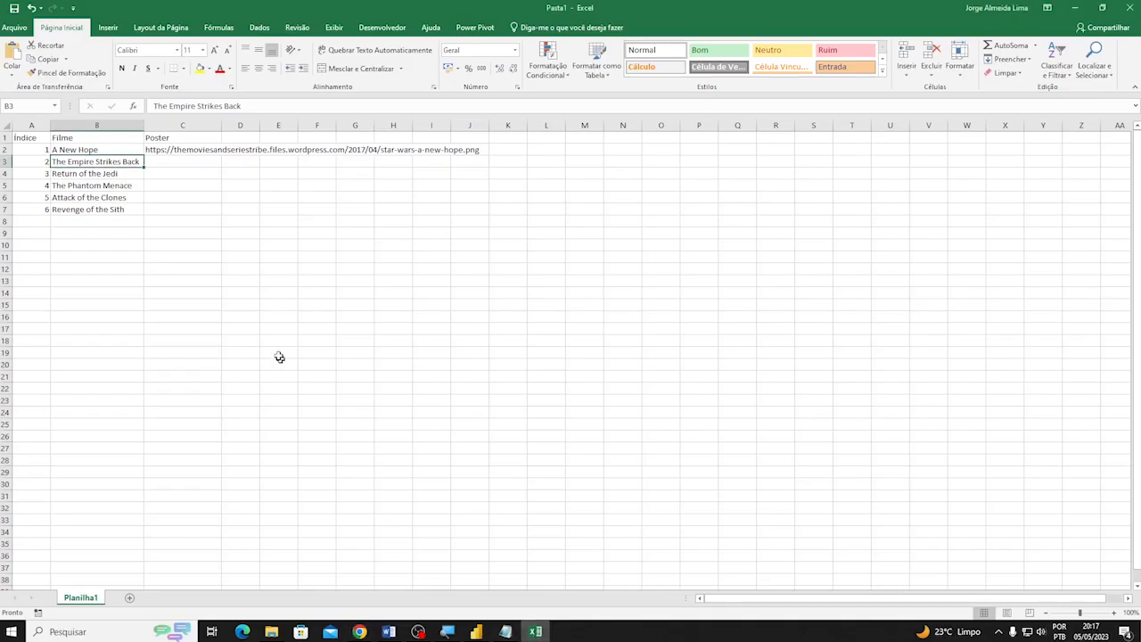
click(175, 161)
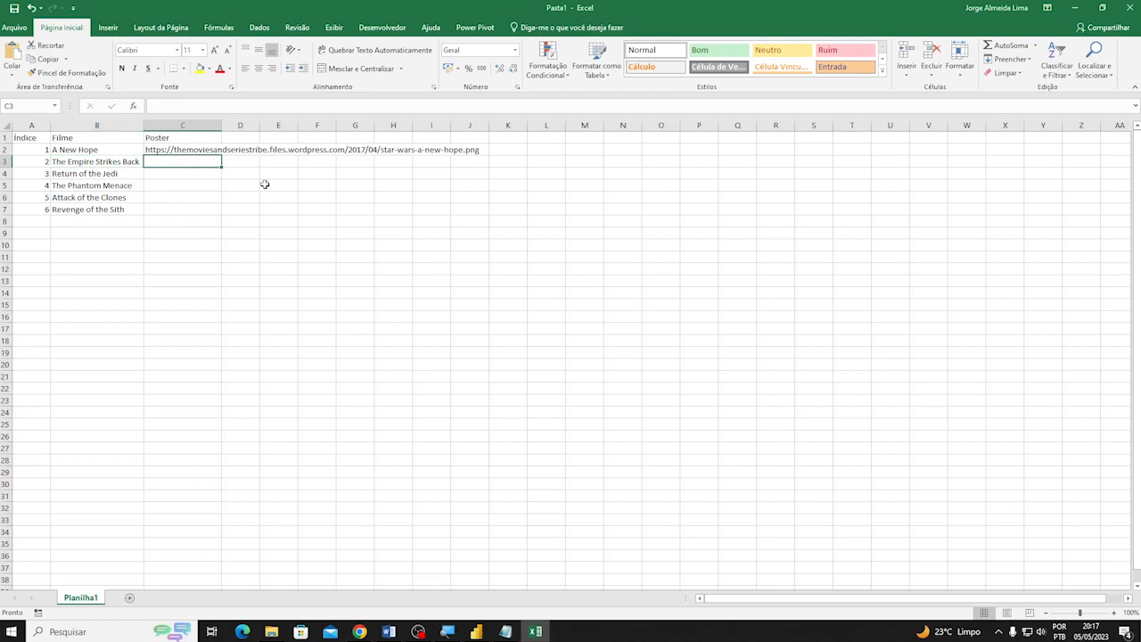
key(ctrl+v)
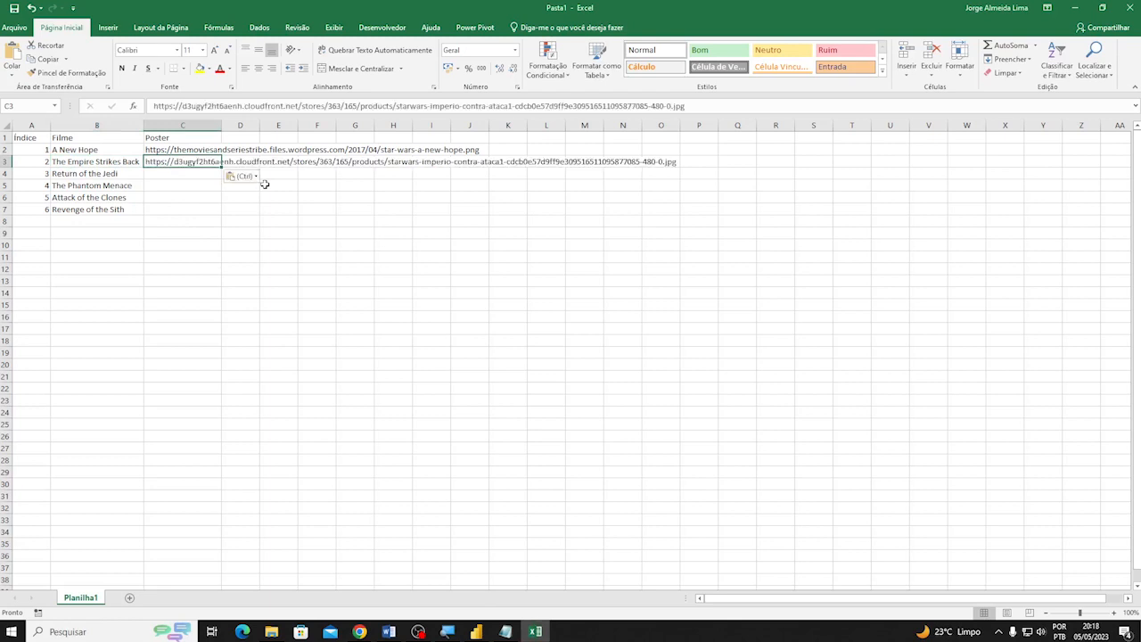
Copy the film title in B4, switch to Chrome and search Google Images for "poster filme Return of the Jedi"
click(103, 173)
drag(256, 106, 148, 106)
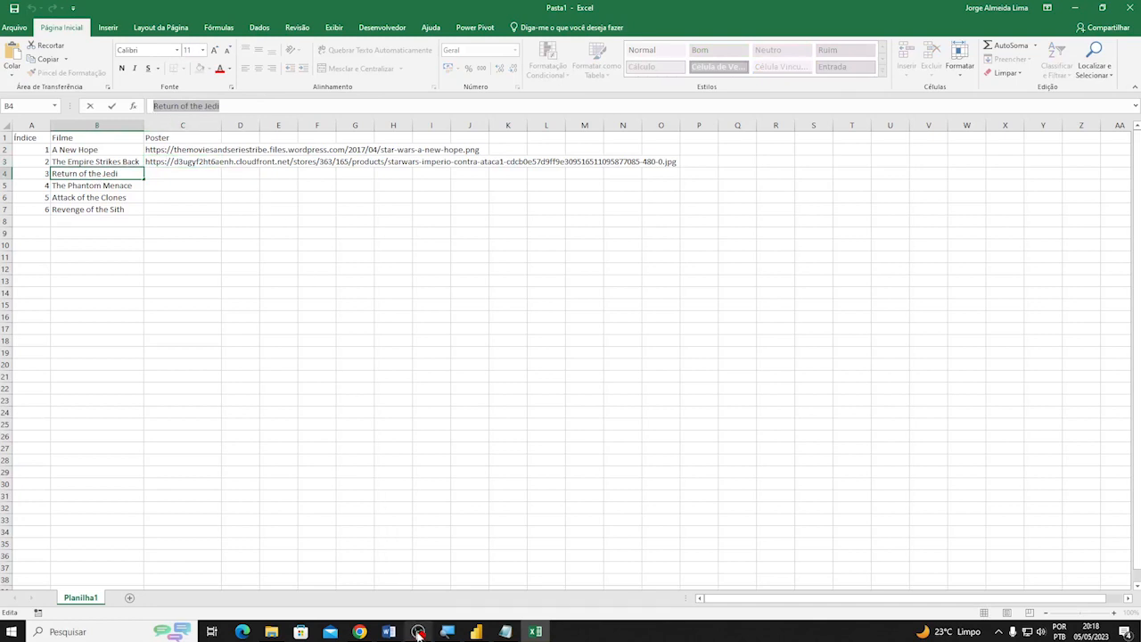
click(359, 631)
click(283, 597)
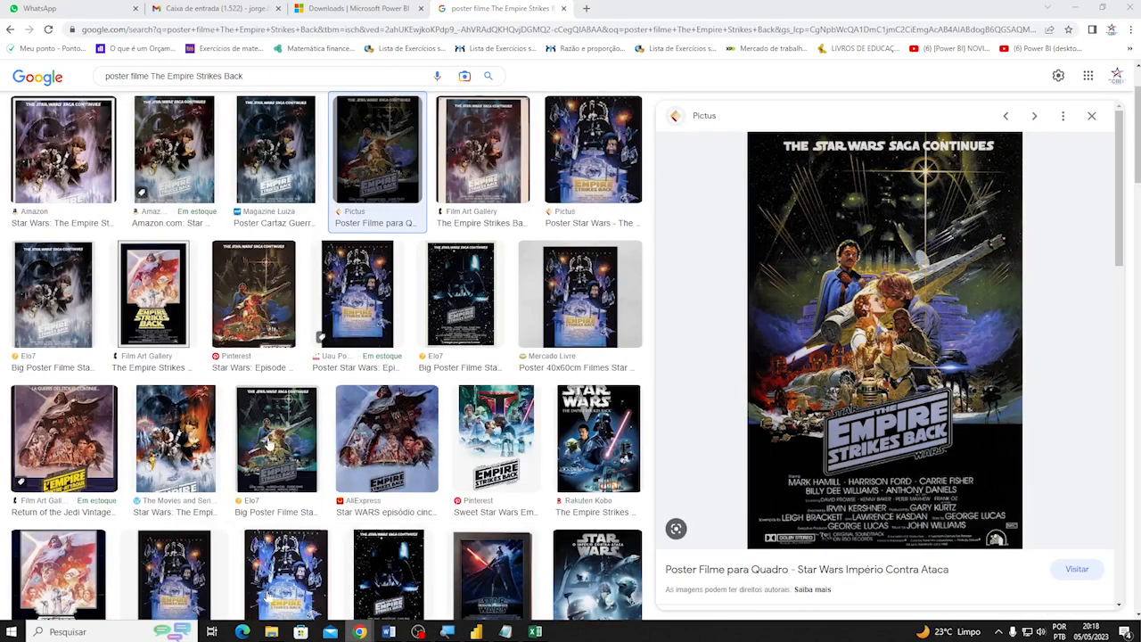
drag(151, 75, 266, 77)
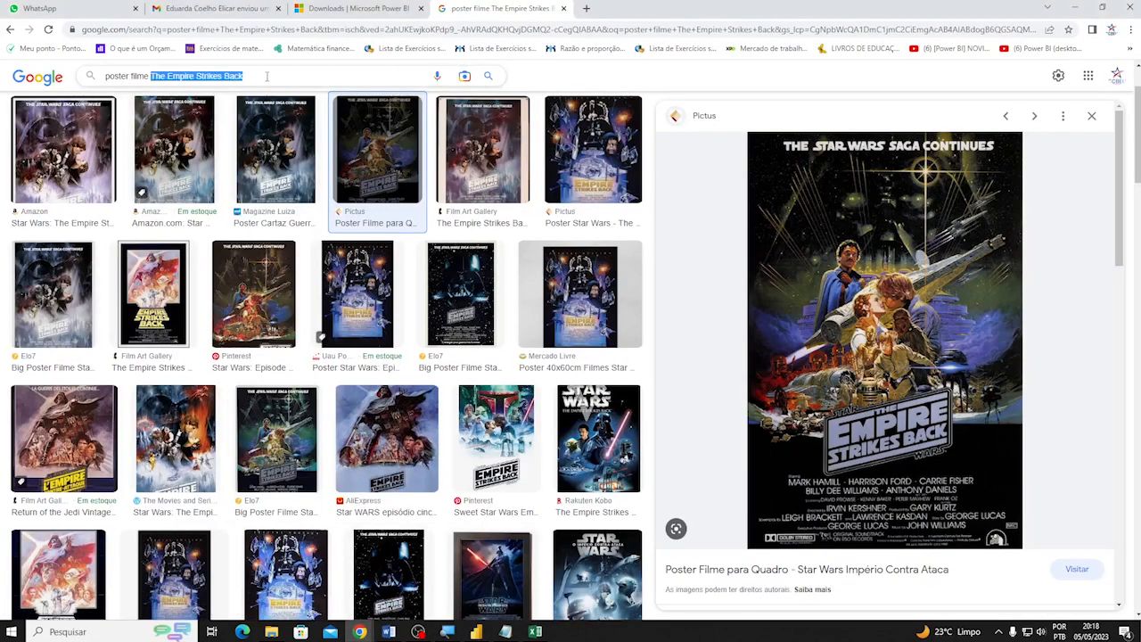
text(Return of the Jedi)
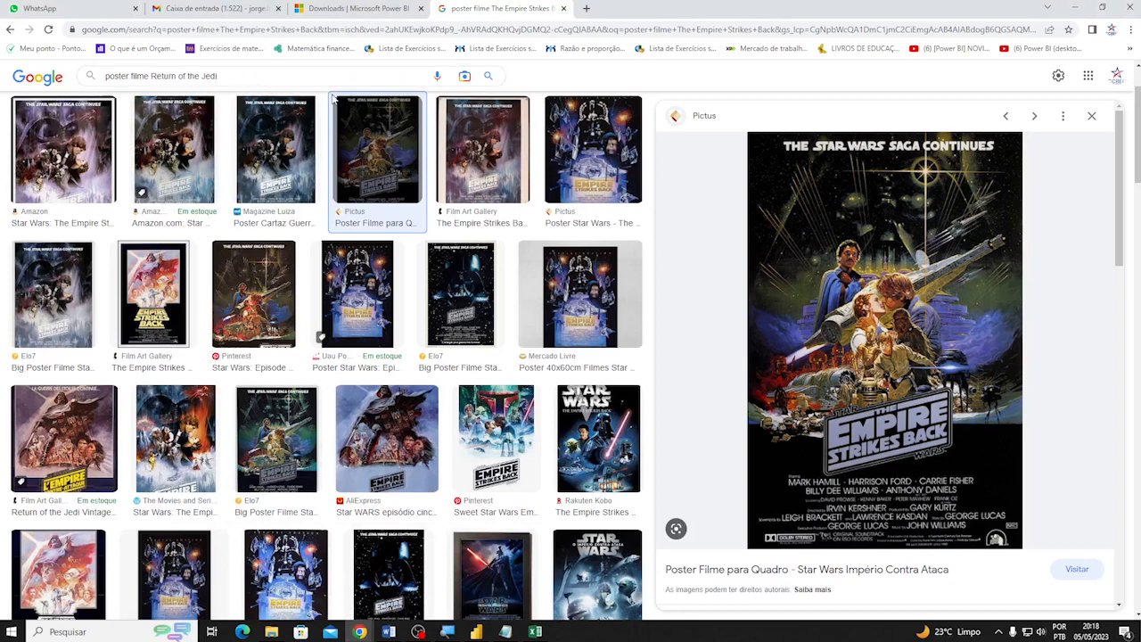
key(Return)
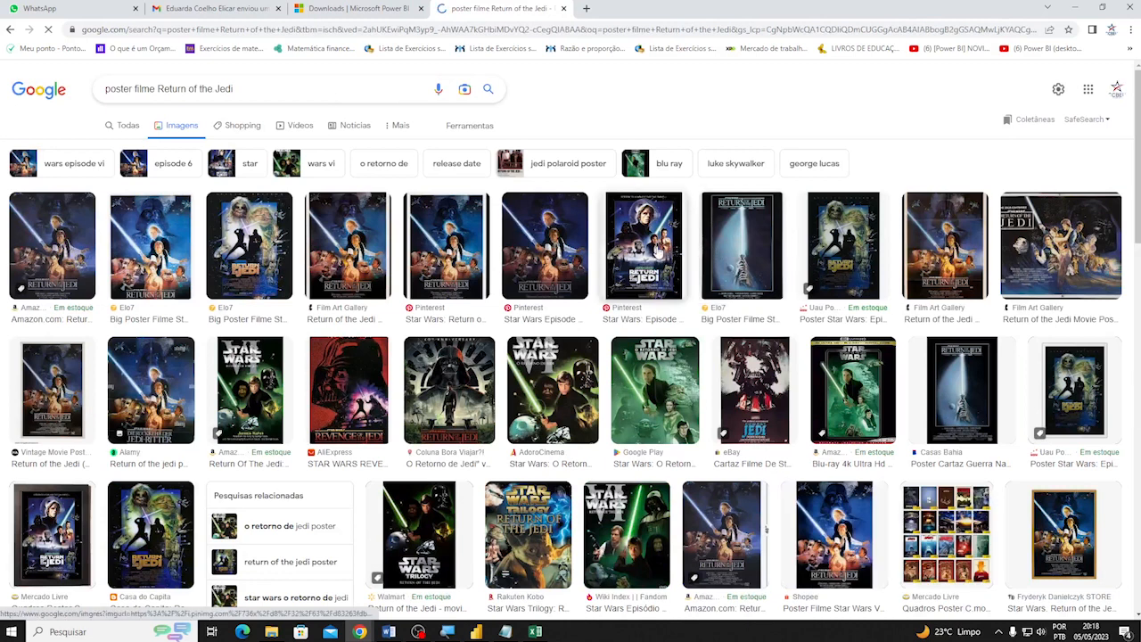
Copy the image address of the Pinterest Return of the Jedi poster with the black border and paste it into cell C4 in Excel
click(657, 252)
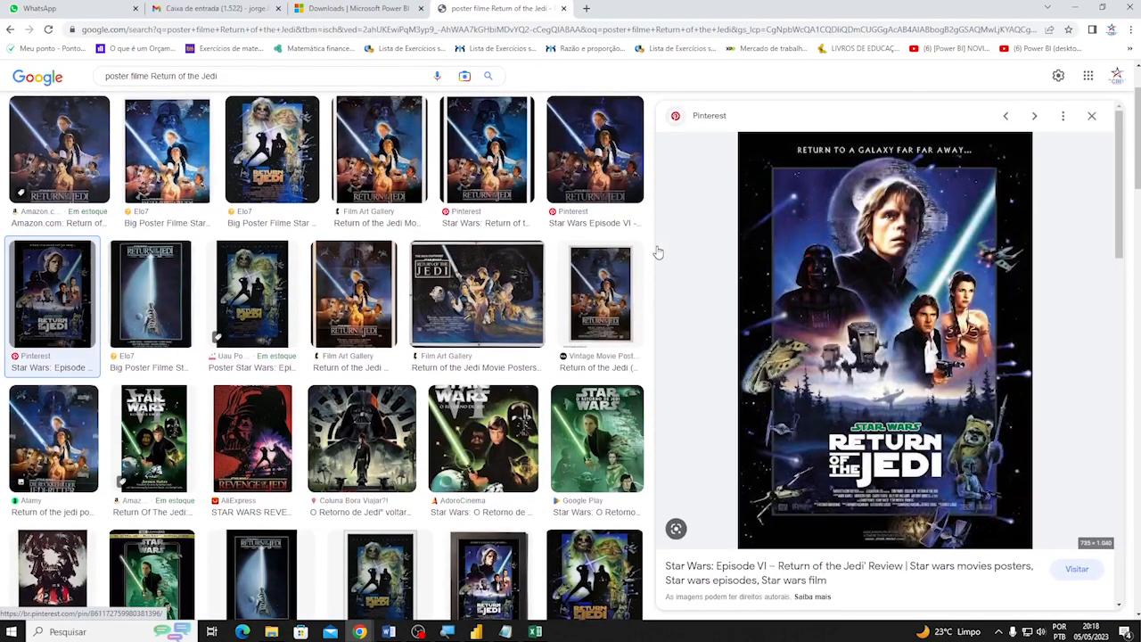
right_click(899, 339)
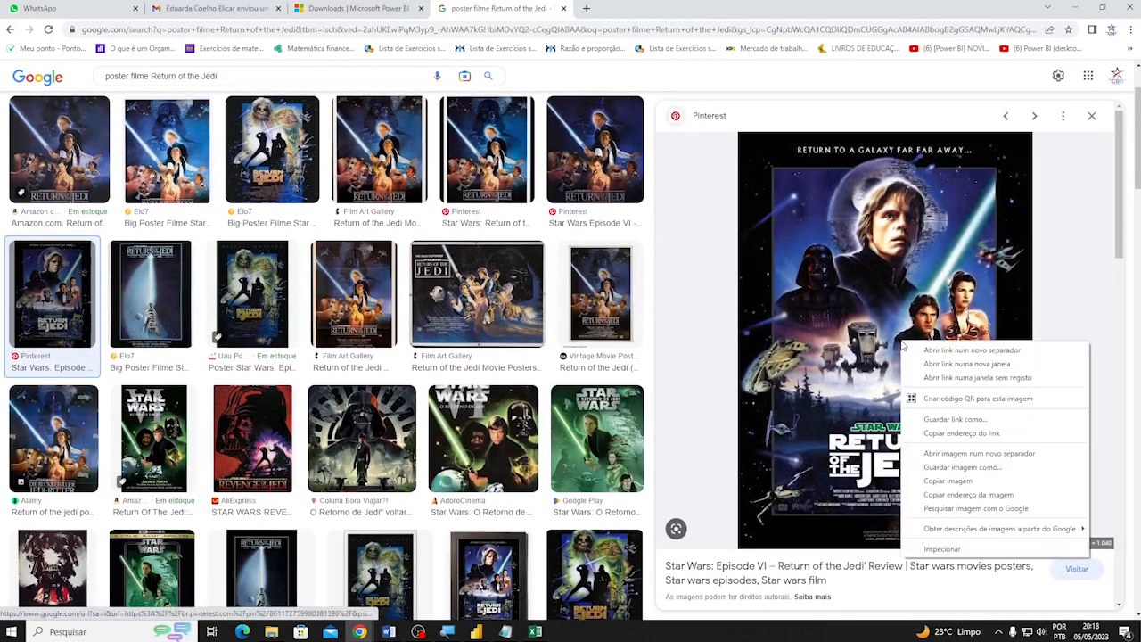
click(992, 497)
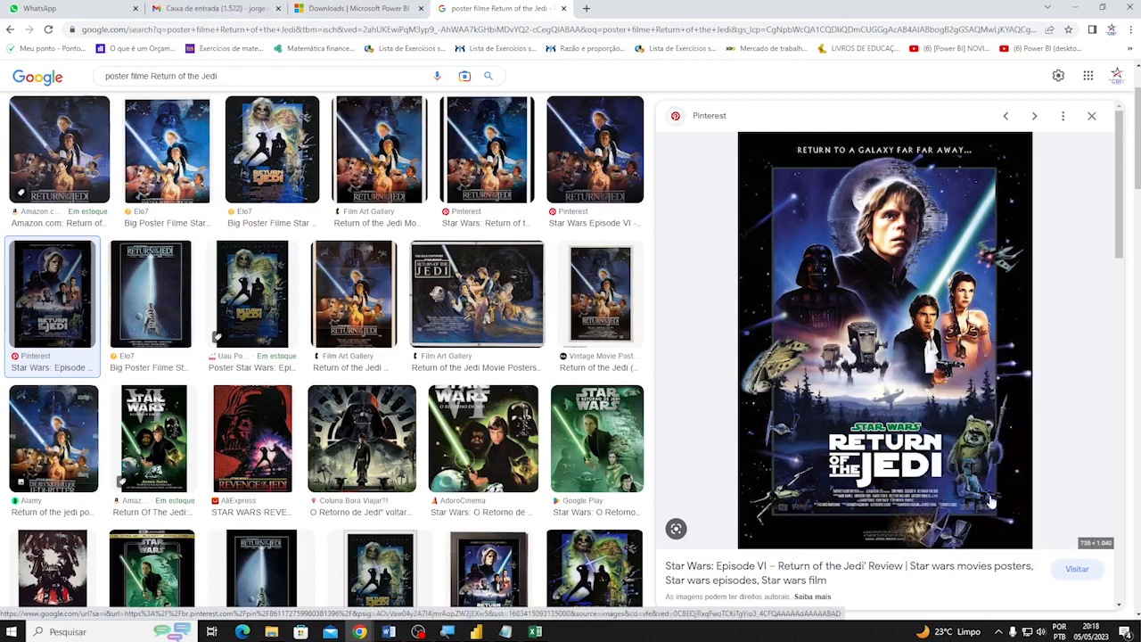
click(535, 631)
click(164, 173)
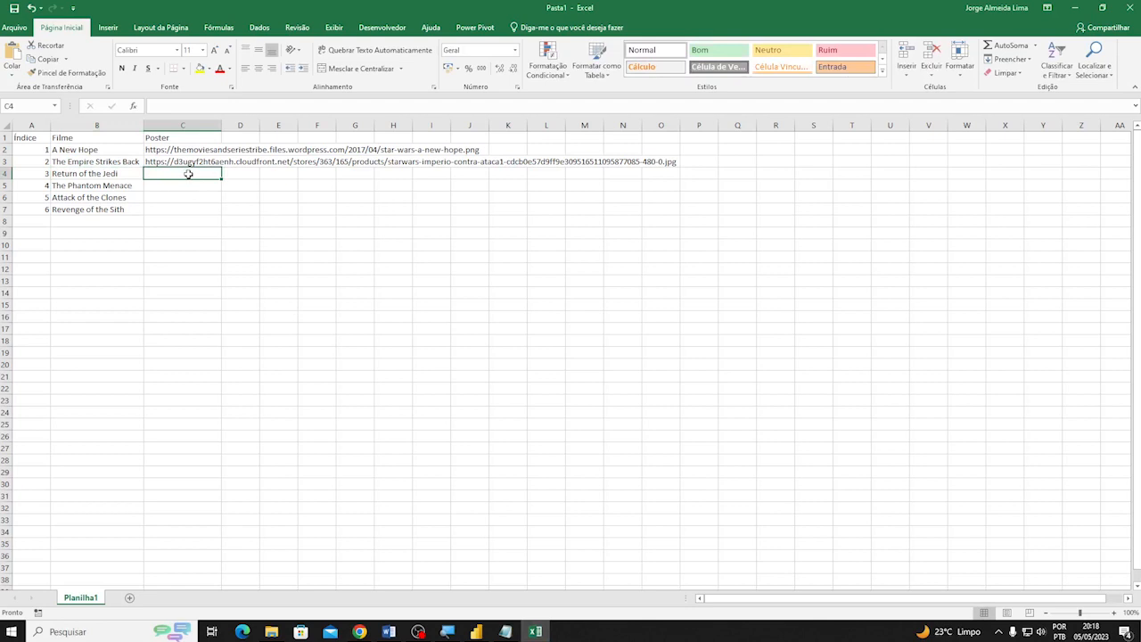
key(ctrl+v)
Copy the film title in B5, switch to Chrome and search Google Images for "poster filme The Phantom Menace"
click(131, 184)
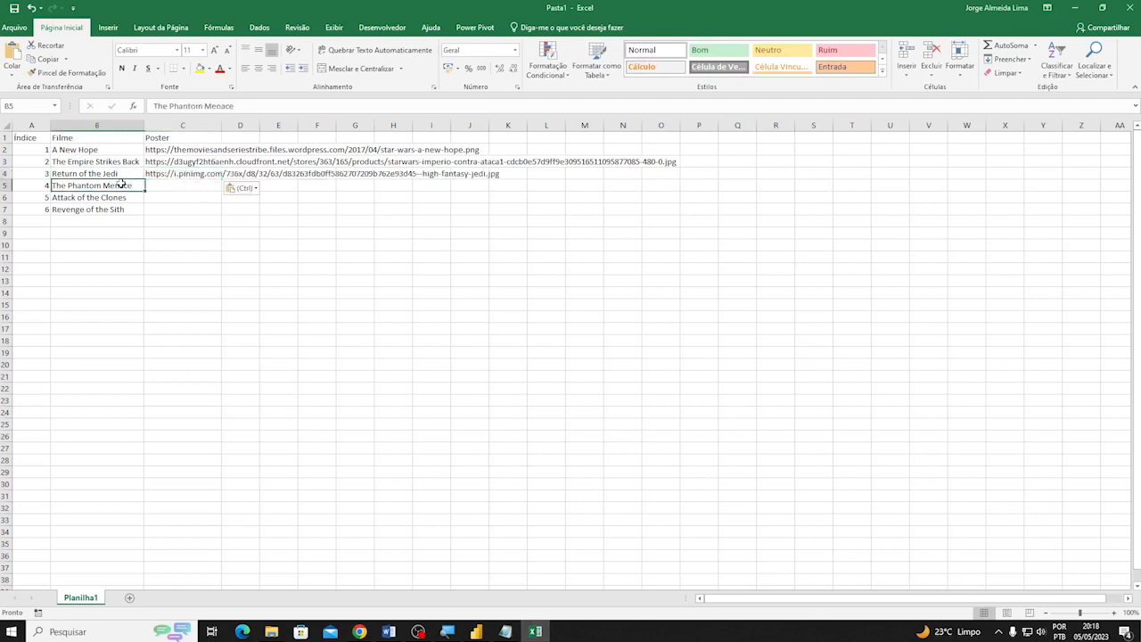
drag(235, 106, 157, 106)
key(ctrl+c)
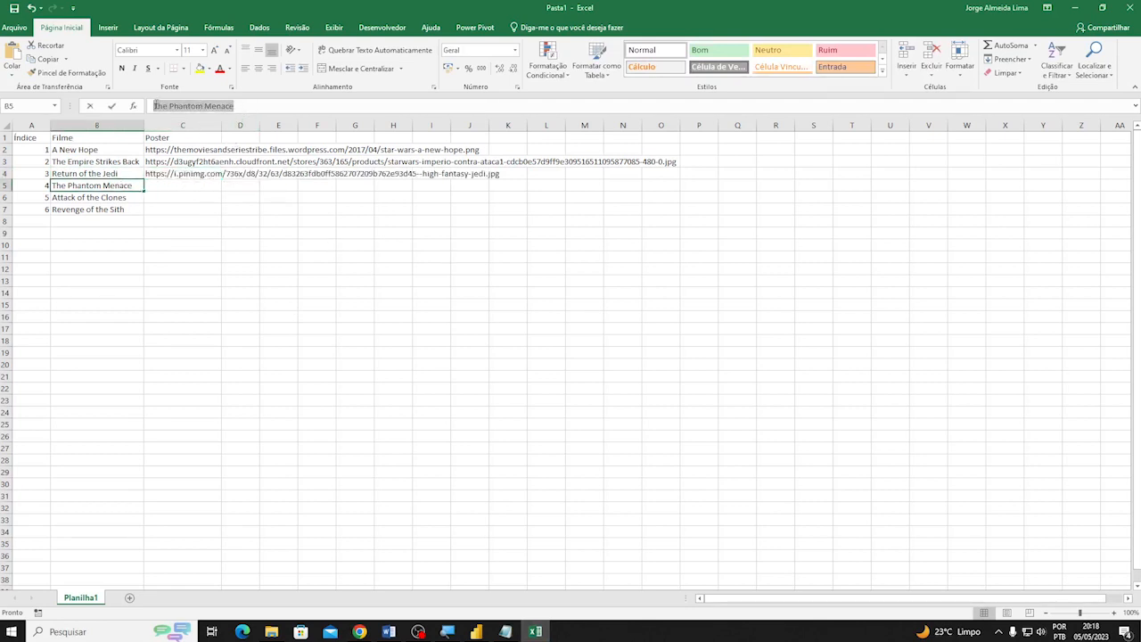
click(476, 632)
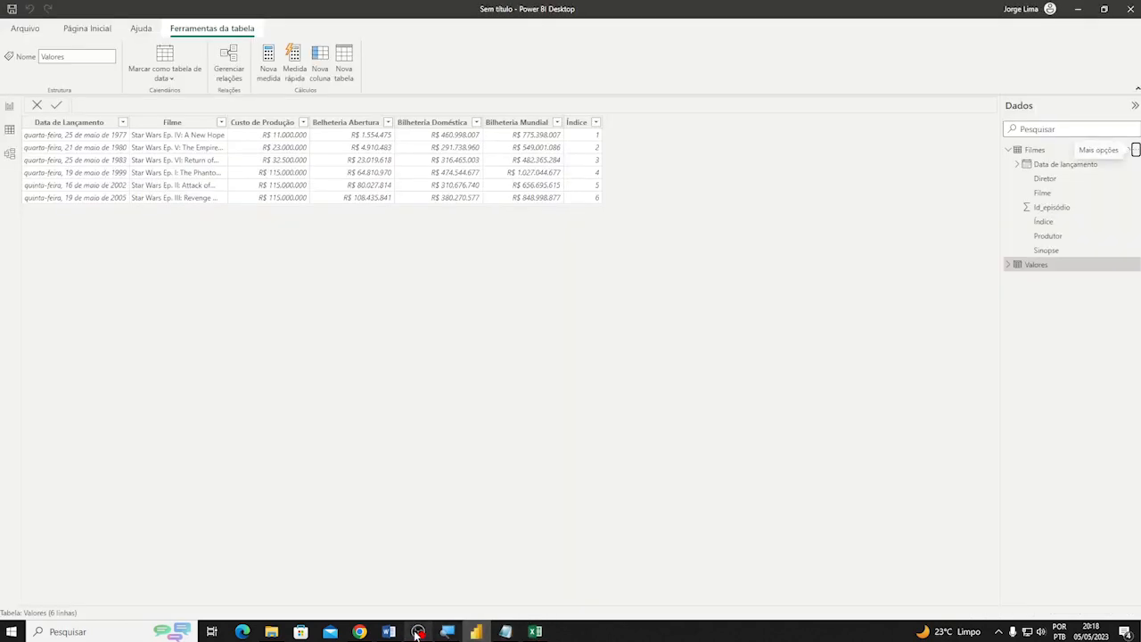
mouse_move(360, 631)
click(262, 601)
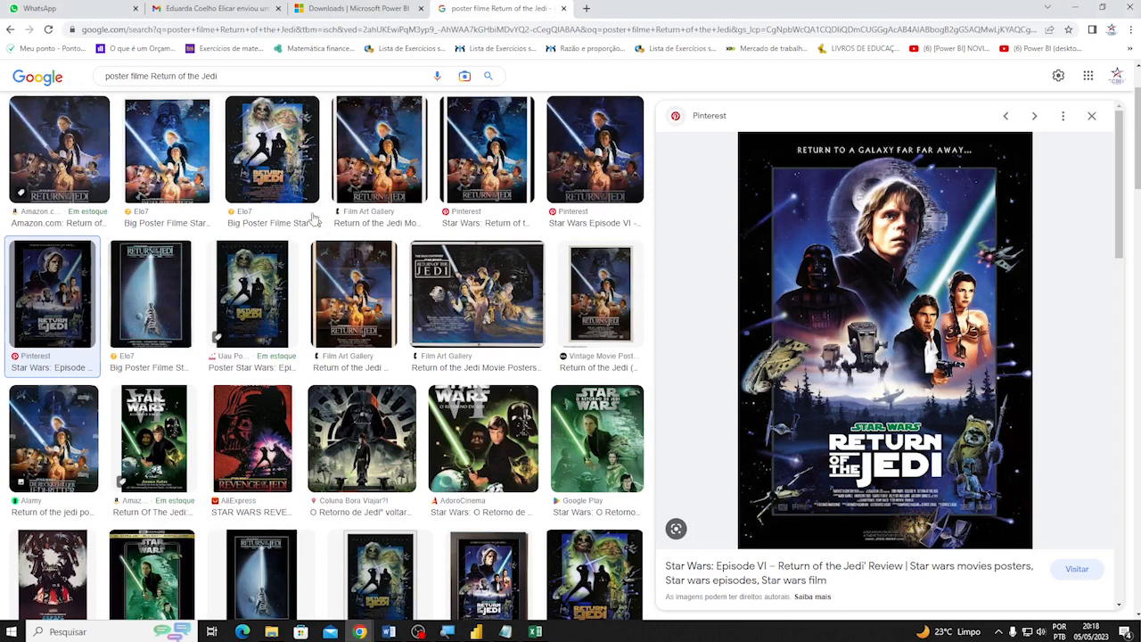
drag(150, 75, 243, 73)
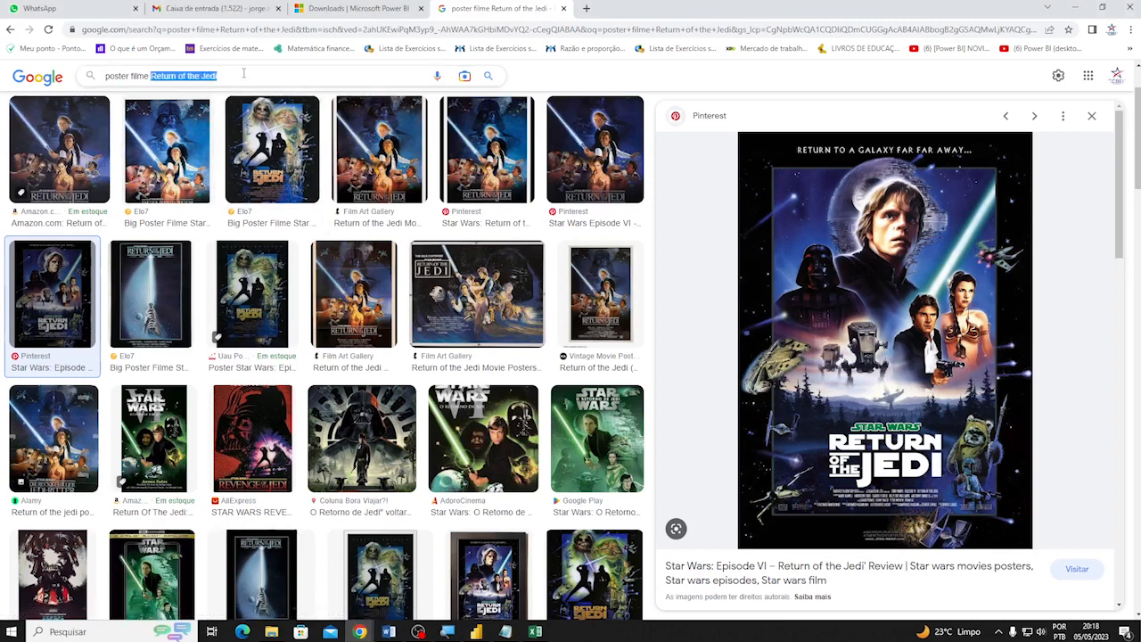
key(ctrl+v)
key(Return)
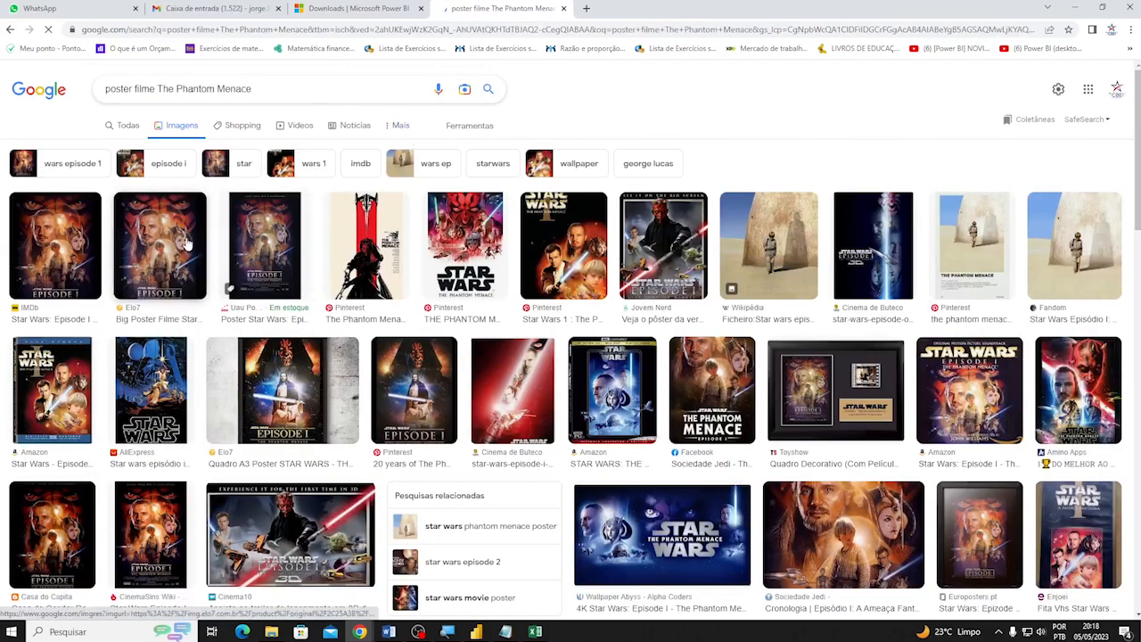
Copy the image address of the Elo7 poster for The Phantom Menace and paste it into cell C5 in Excel
click(160, 245)
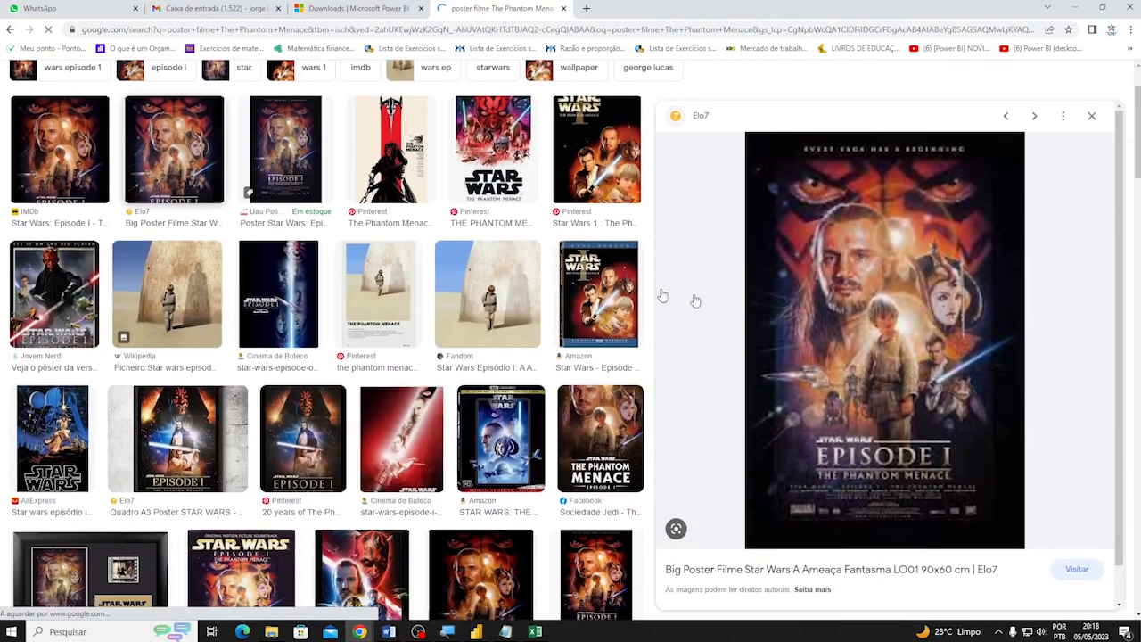
right_click(903, 364)
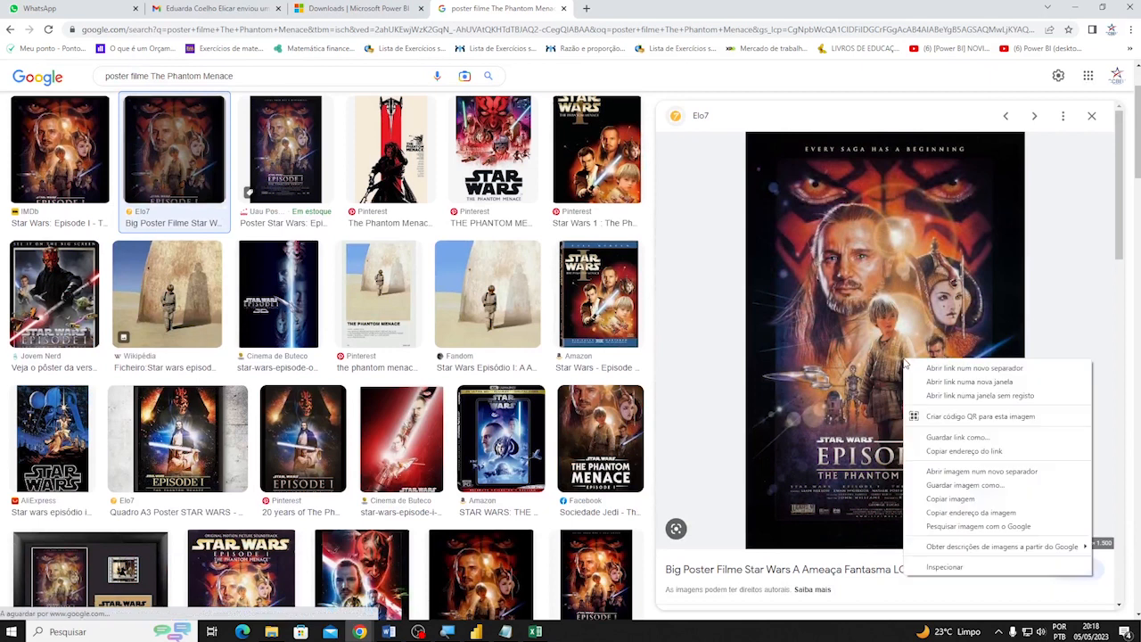
click(969, 513)
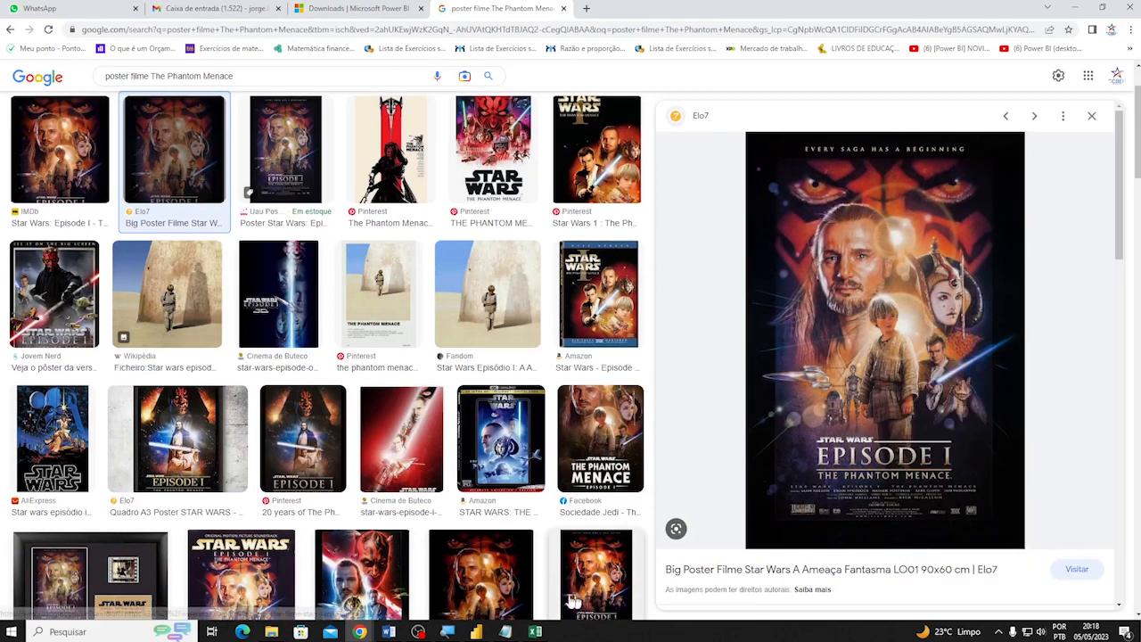
click(533, 632)
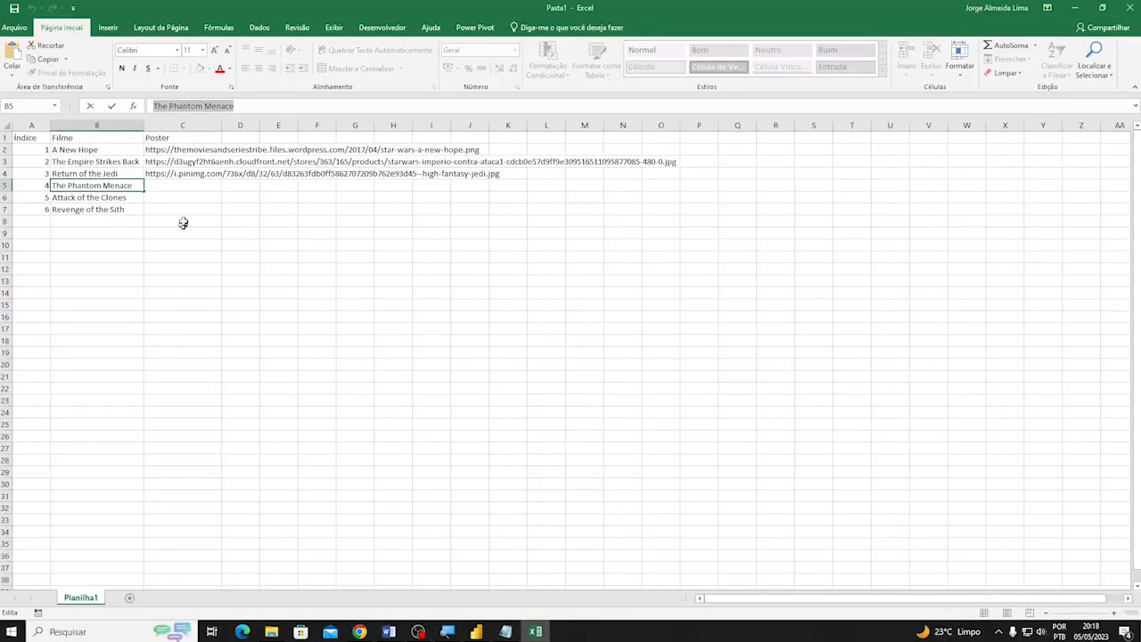
click(194, 187)
text(https://img.elo7.com.br/product/original/2C25A3B/big-poster-filme-star-wars-a-ameaca-fantasma-lo01-90x60-cm-poster-de-filme.jpg)
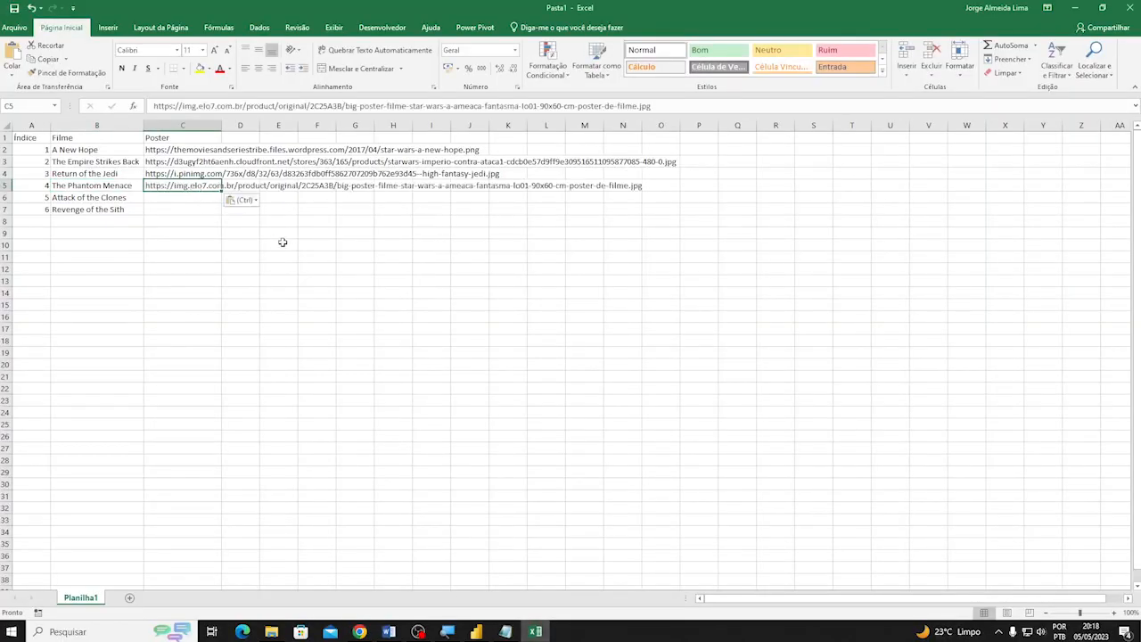
Copy the film title in B6, switch to Chrome and search Google Images for "poster filme Attack of the Clones"
click(115, 200)
drag(235, 108, 144, 106)
key(ctrl+c)
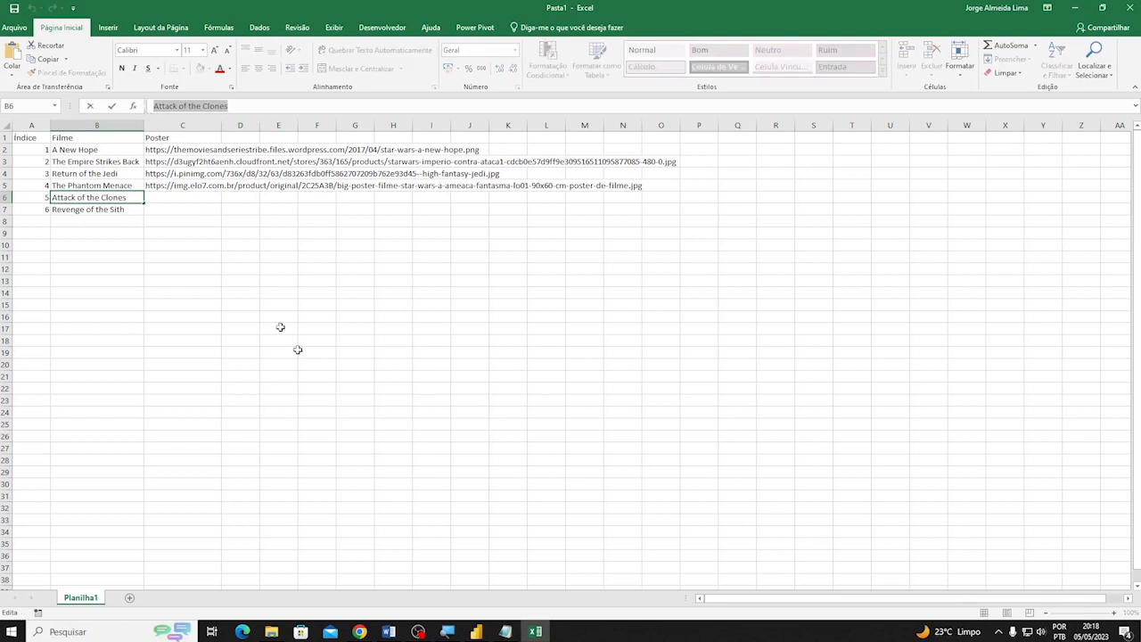
click(370, 630)
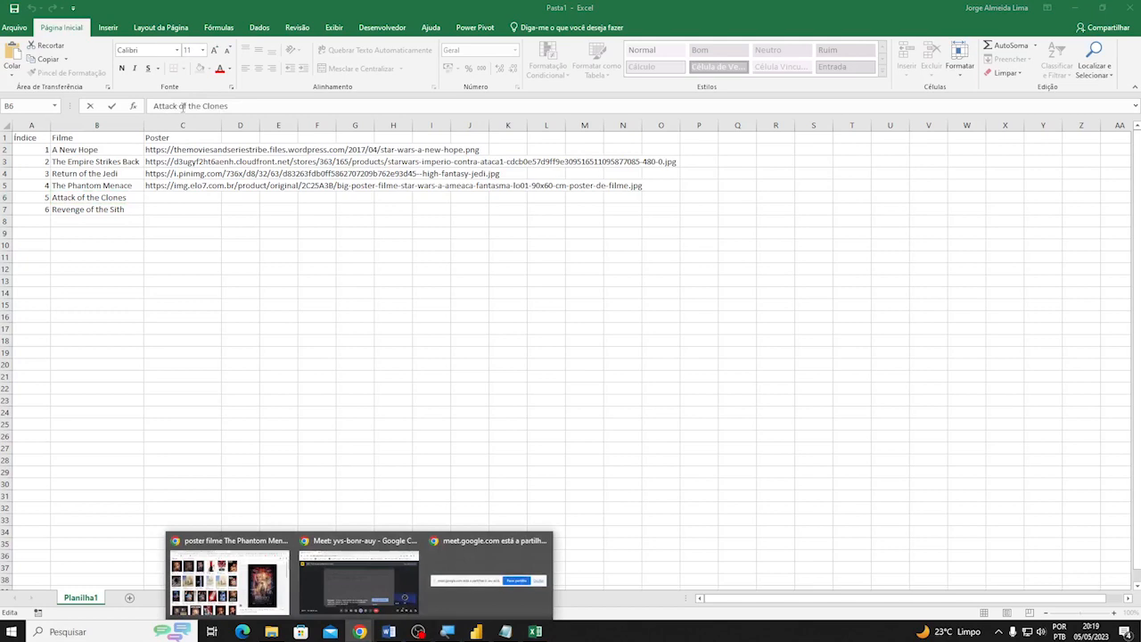
click(205, 571)
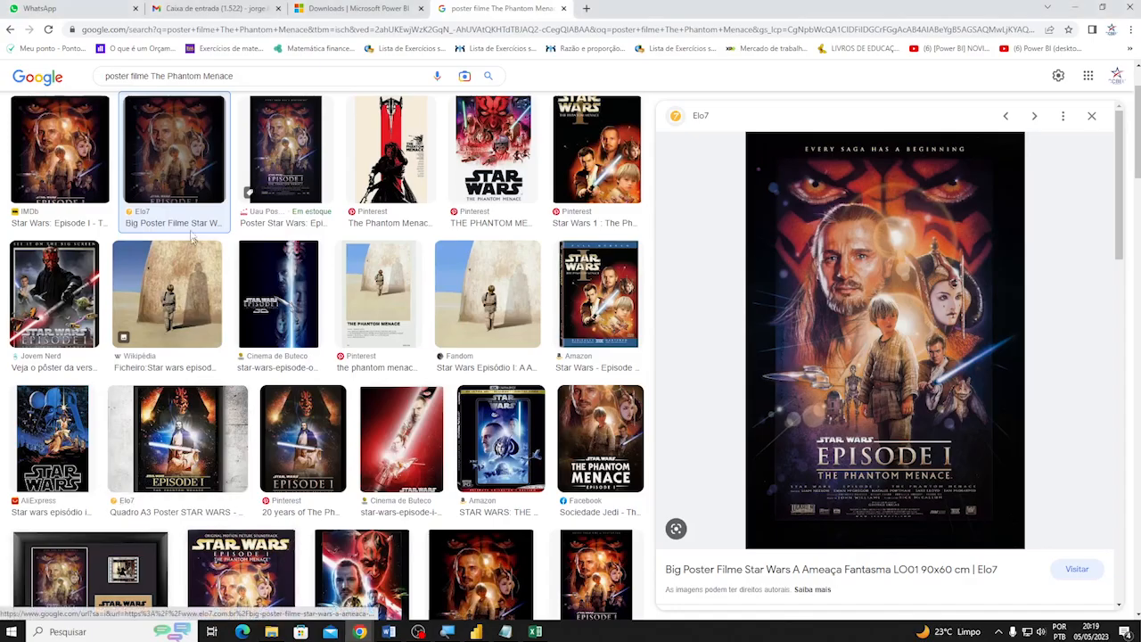
drag(152, 76, 251, 75)
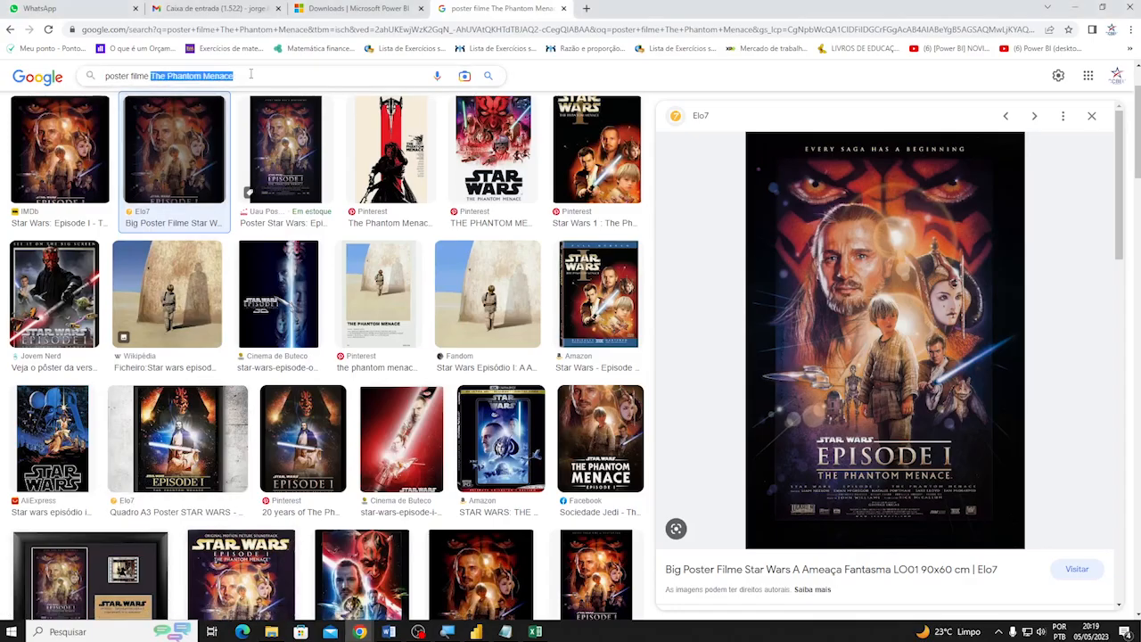
key(ctrl+v)
key(Return)
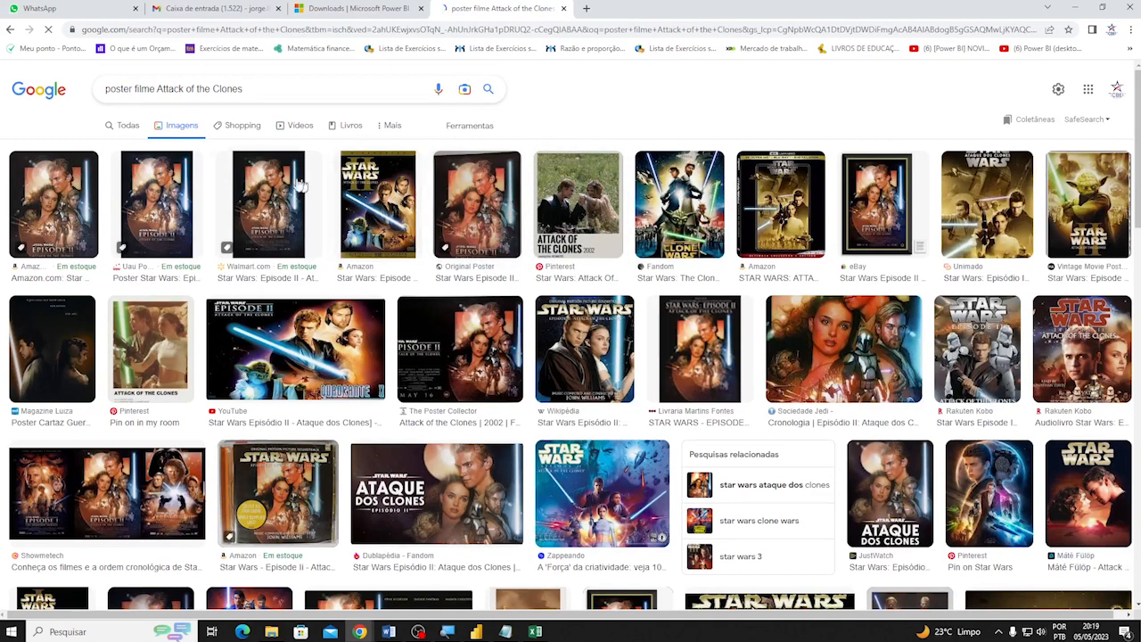
Copy the image address of the Uau Posters poster for Attack of the Clones and paste it into cell C6 in Excel
click(267, 205)
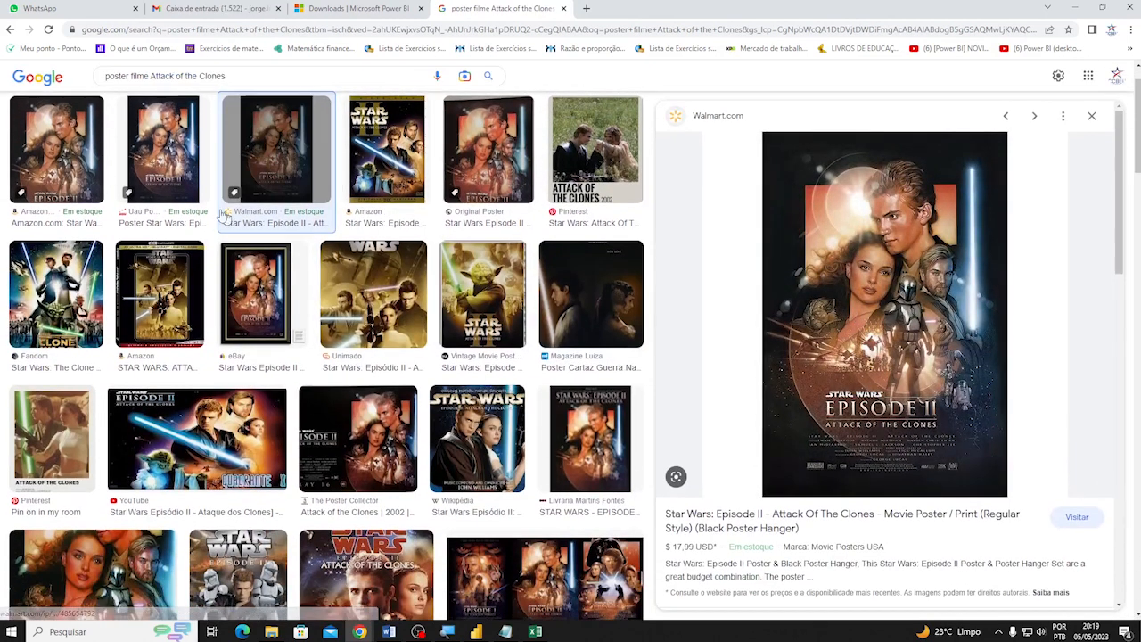
click(163, 149)
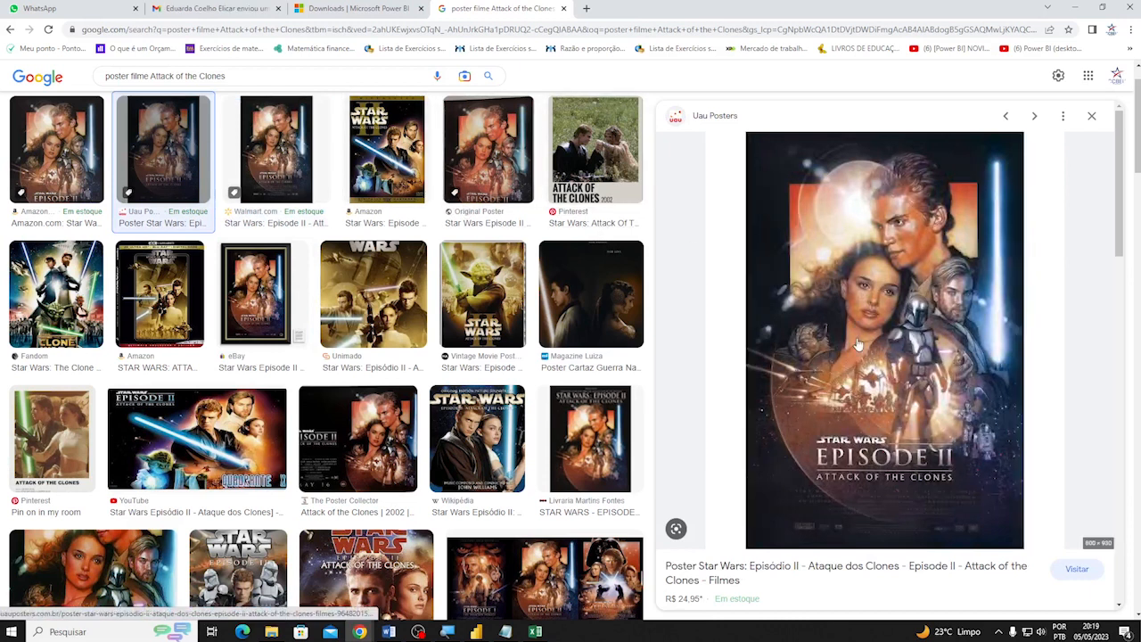
right_click(917, 335)
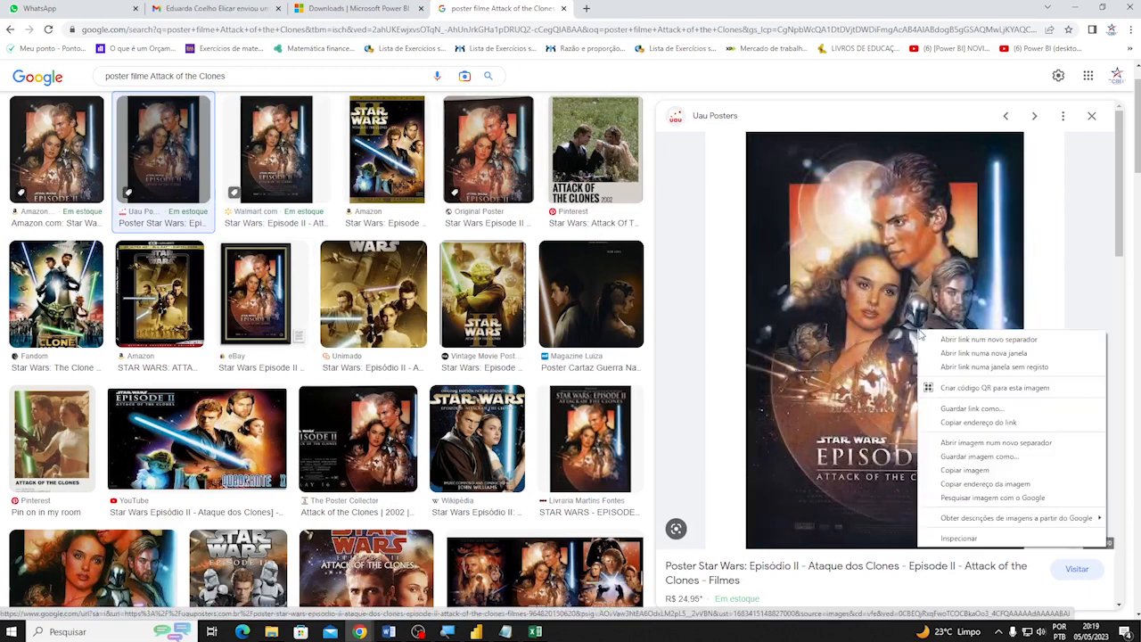
click(985, 485)
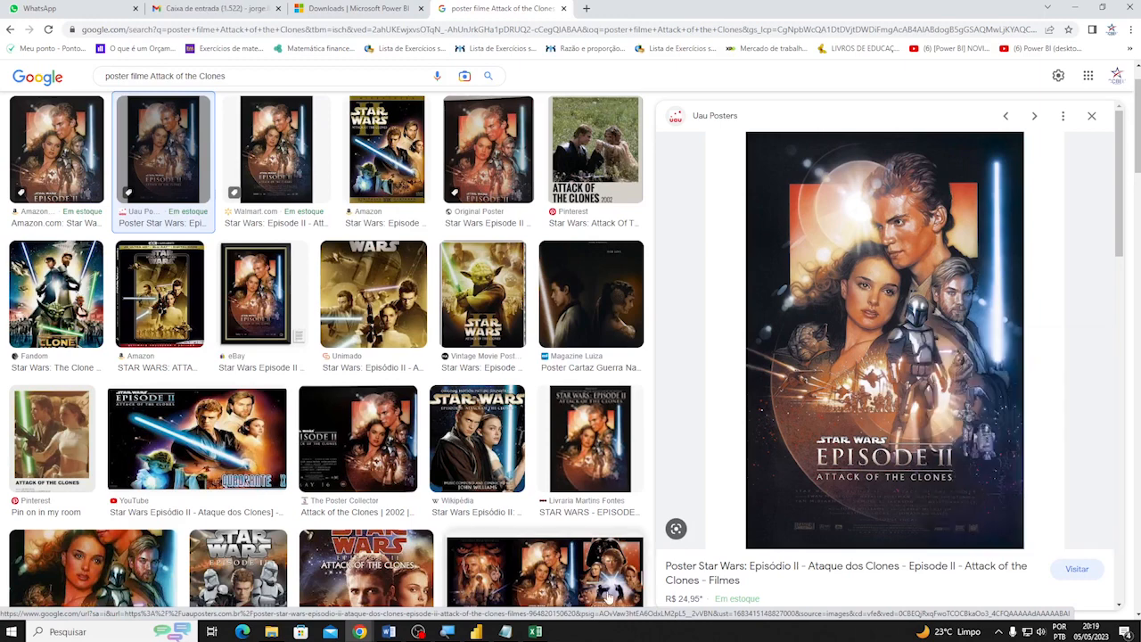
click(535, 631)
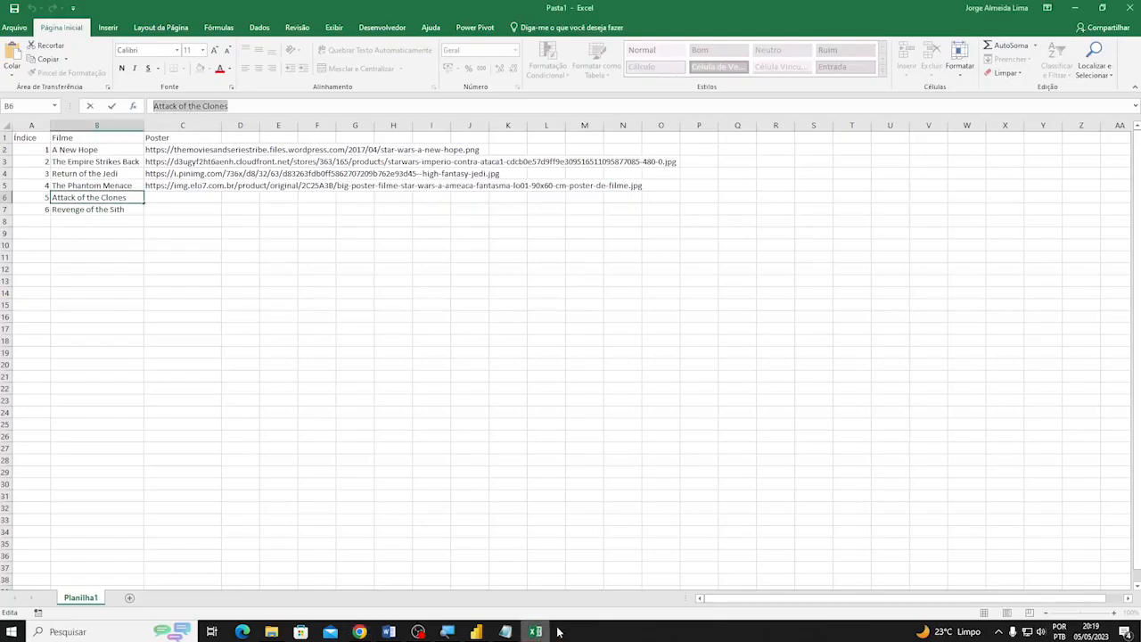
click(187, 199)
key(ctrl+v)
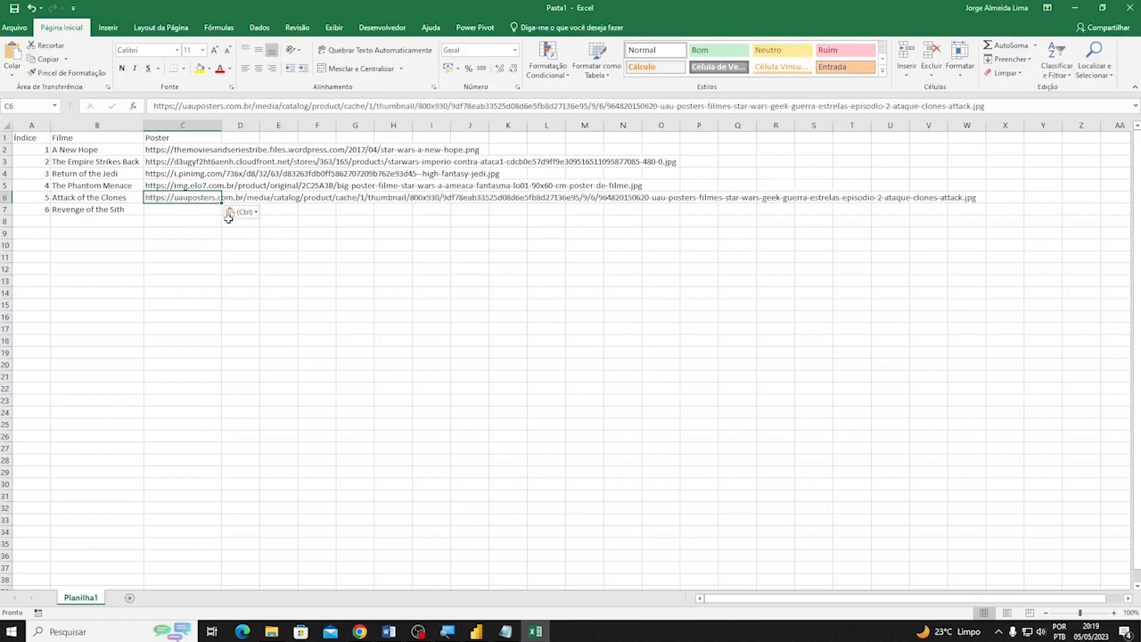
Copy the film title in B7, search Google Images in Chrome for "poster filme Revenge of the Sith" and open the Elo7 poster's preview
click(107, 217)
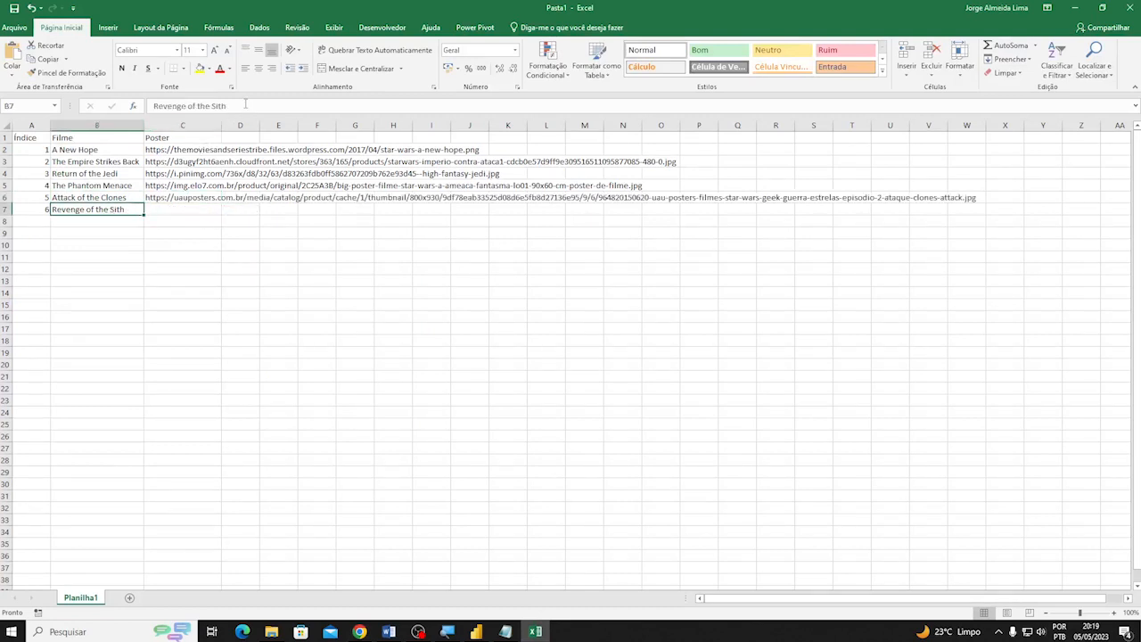
drag(242, 105, 119, 85)
key(ctrl+c)
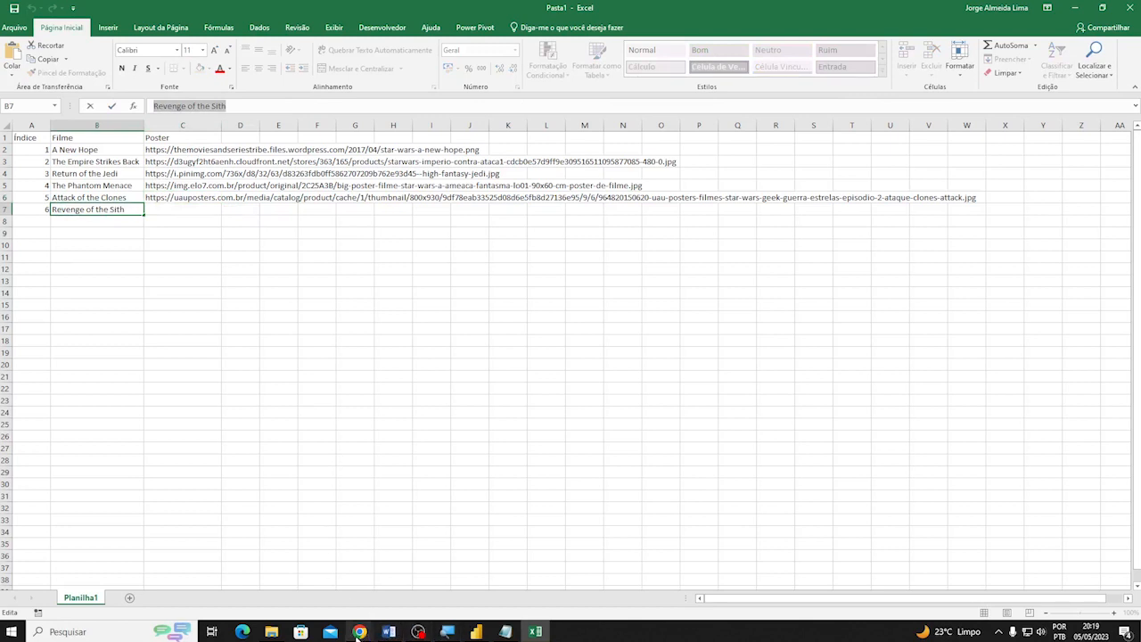
mouse_move(358, 633)
click(268, 584)
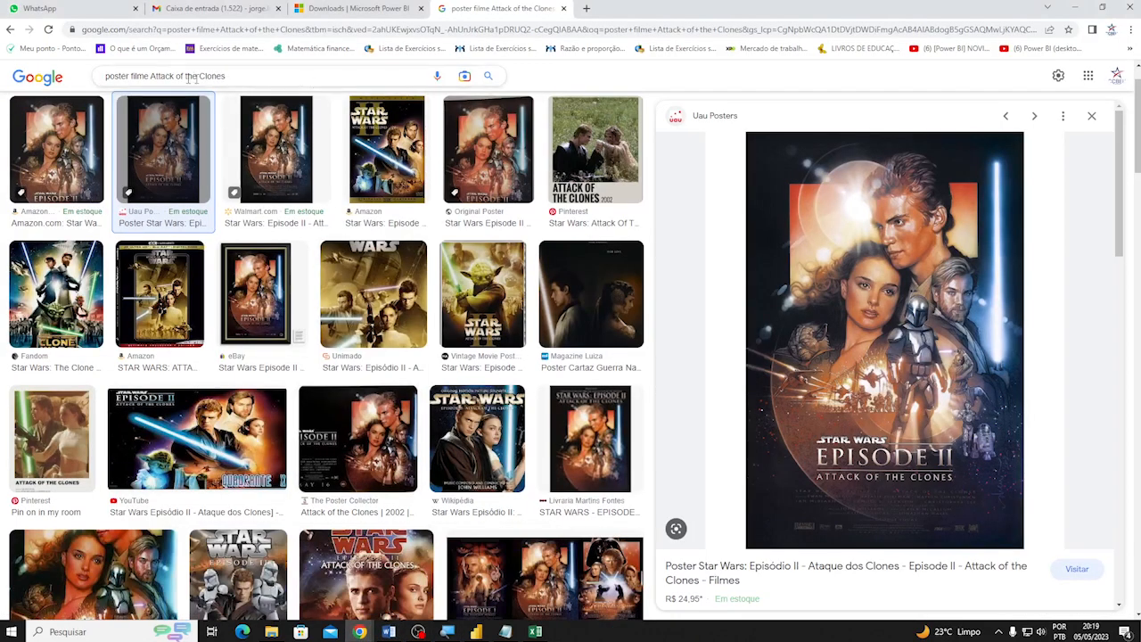
drag(149, 75, 247, 77)
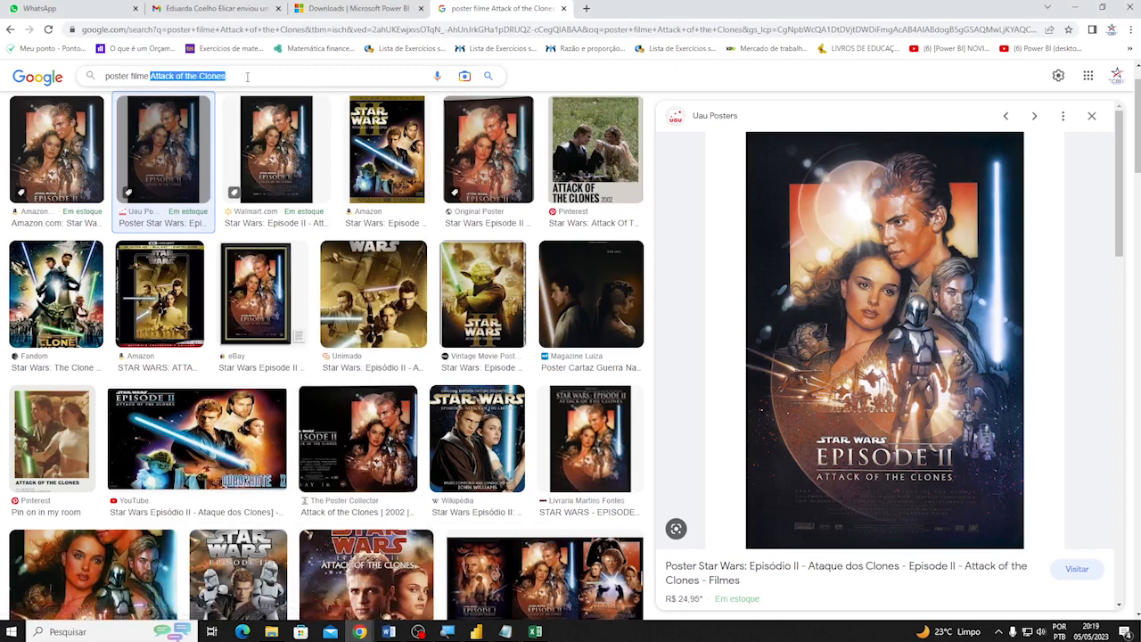
key(ctrl+v)
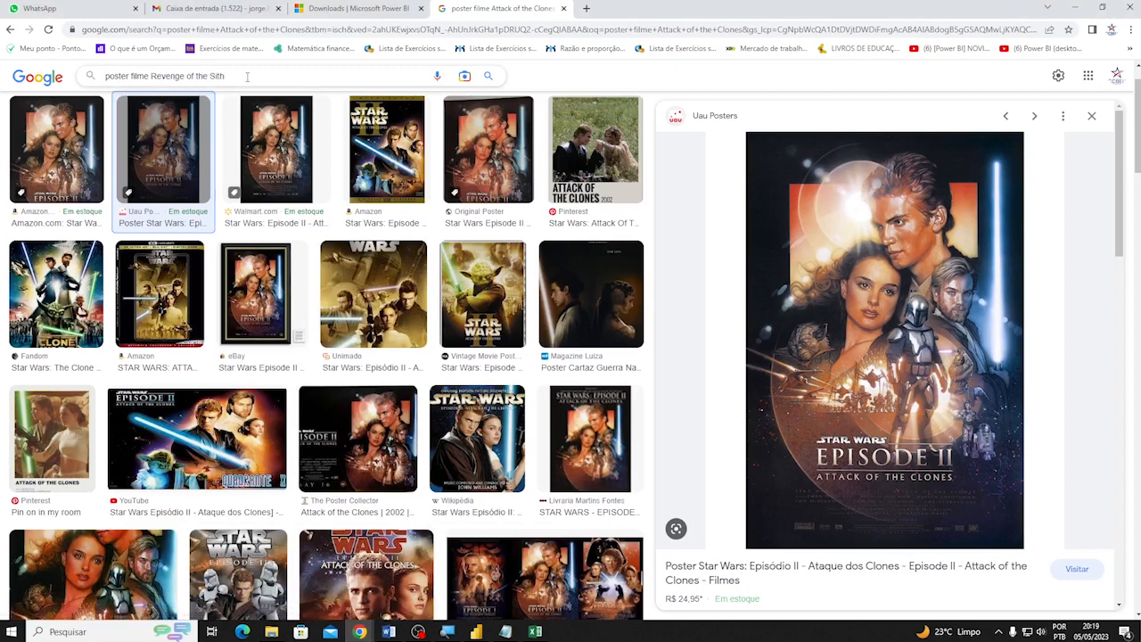
key(Return)
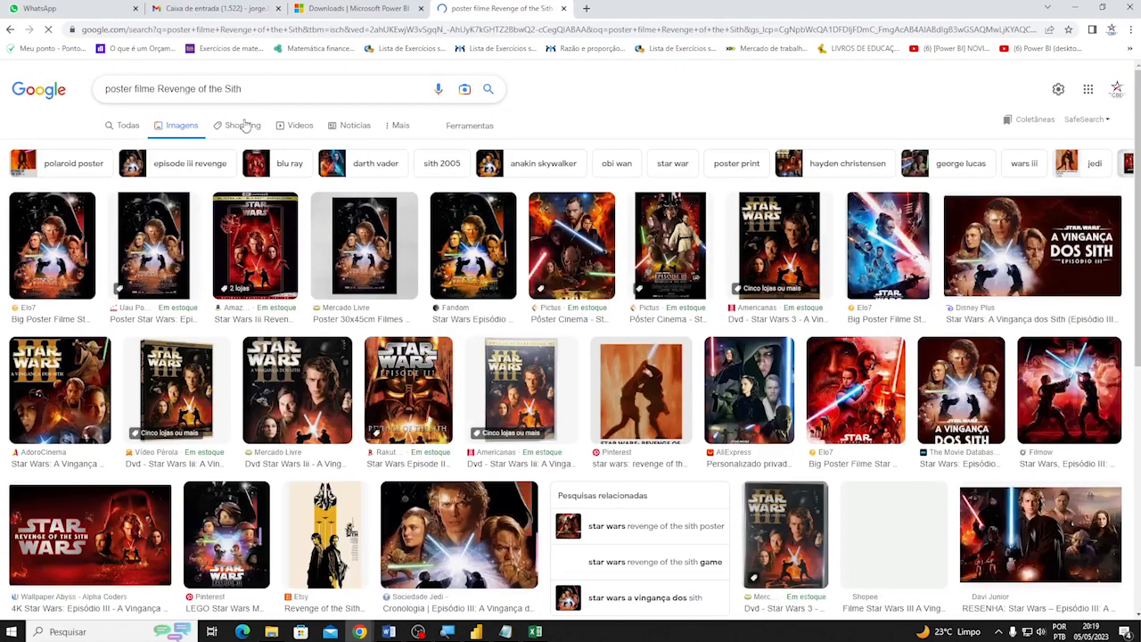
click(64, 250)
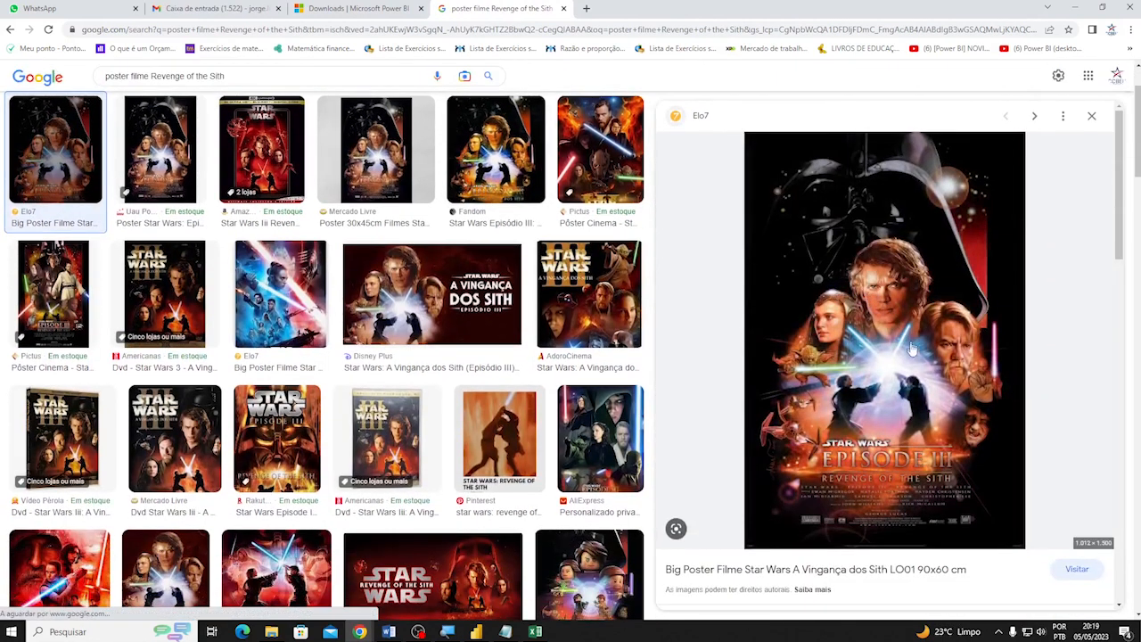
Try to copy the Elo7 Revenge of the Sith poster image into cell C7 in Excel, undo the paste and return to Chrome
right_click(909, 350)
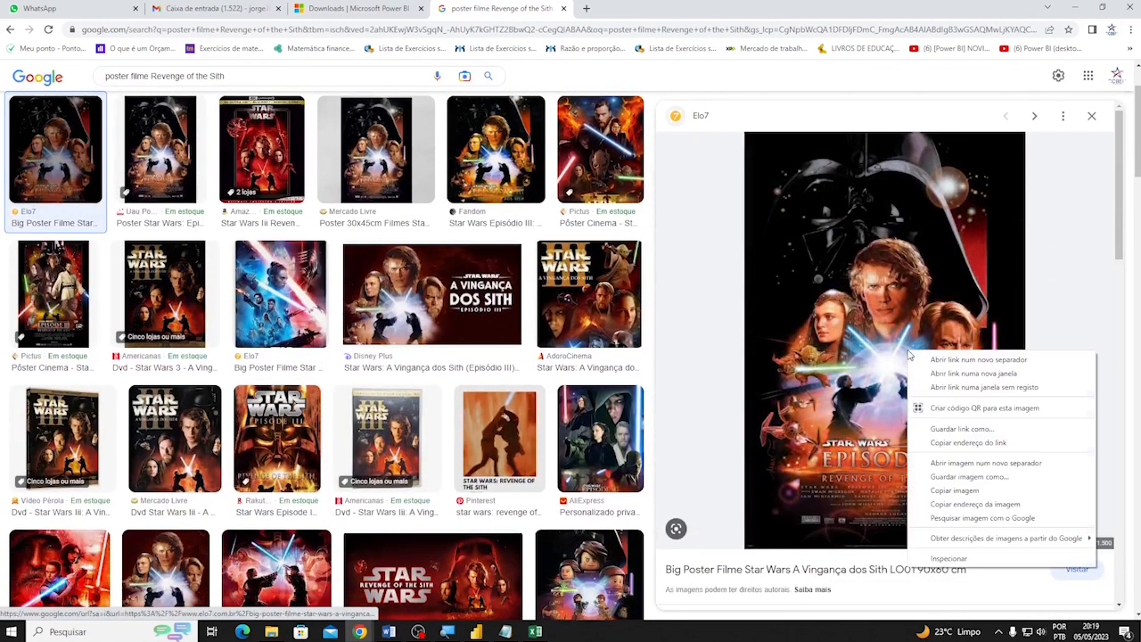
click(980, 494)
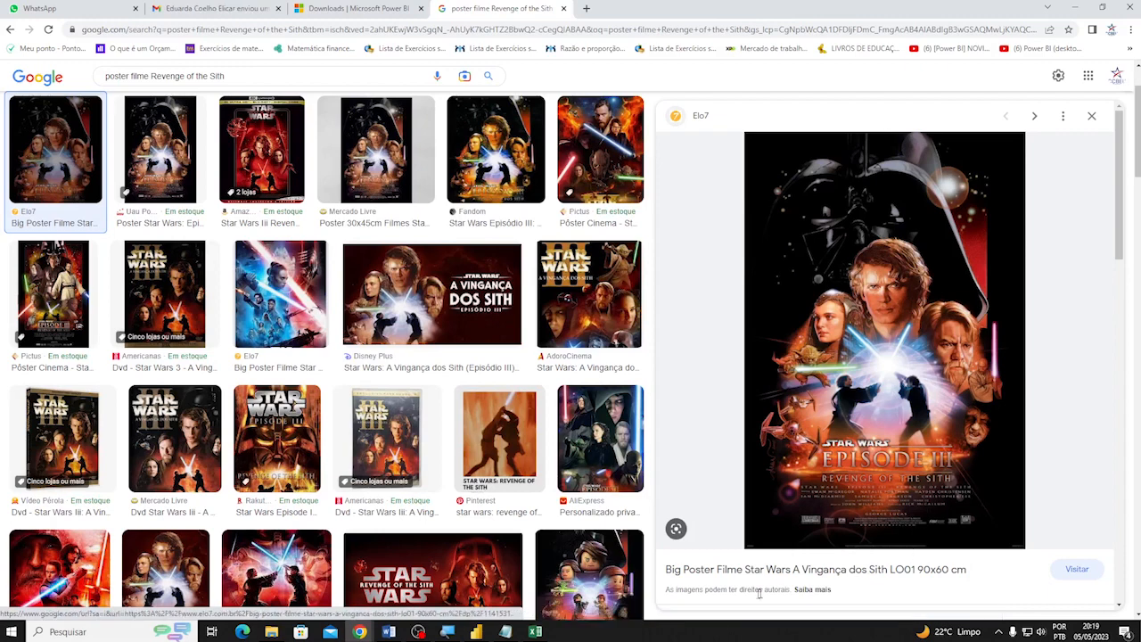
click(535, 631)
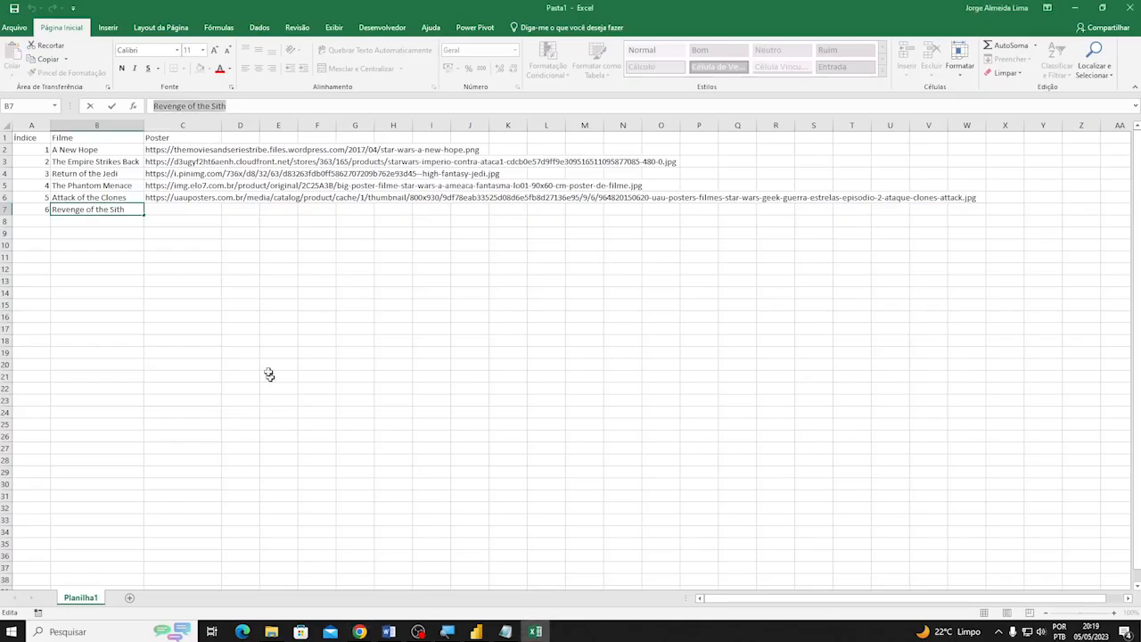
click(195, 212)
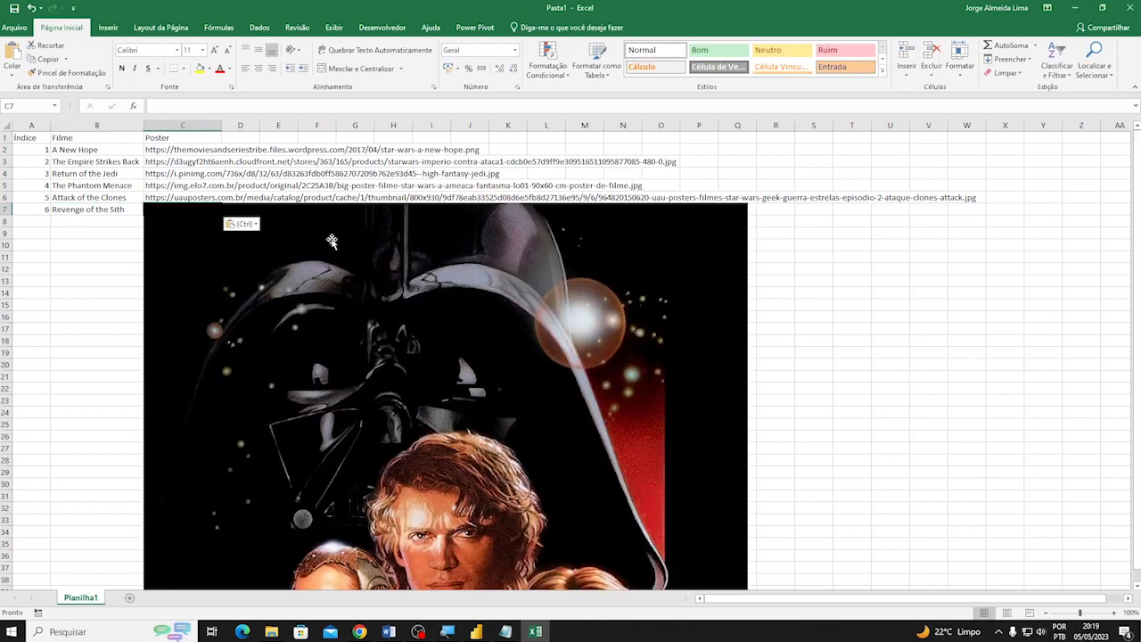
key(ctrl+z)
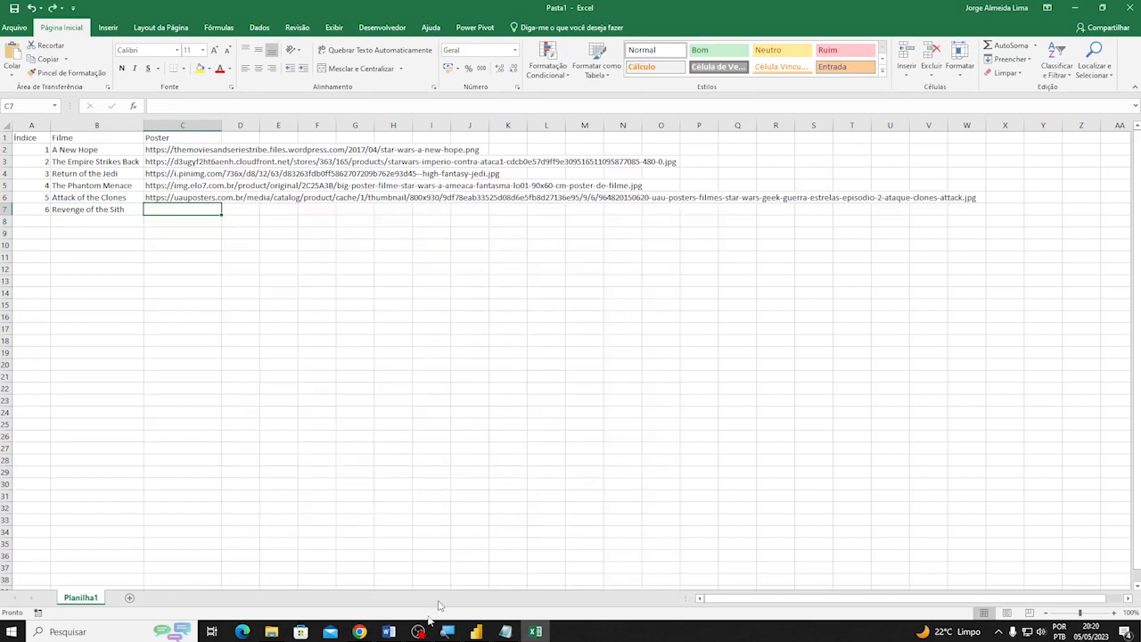
click(359, 631)
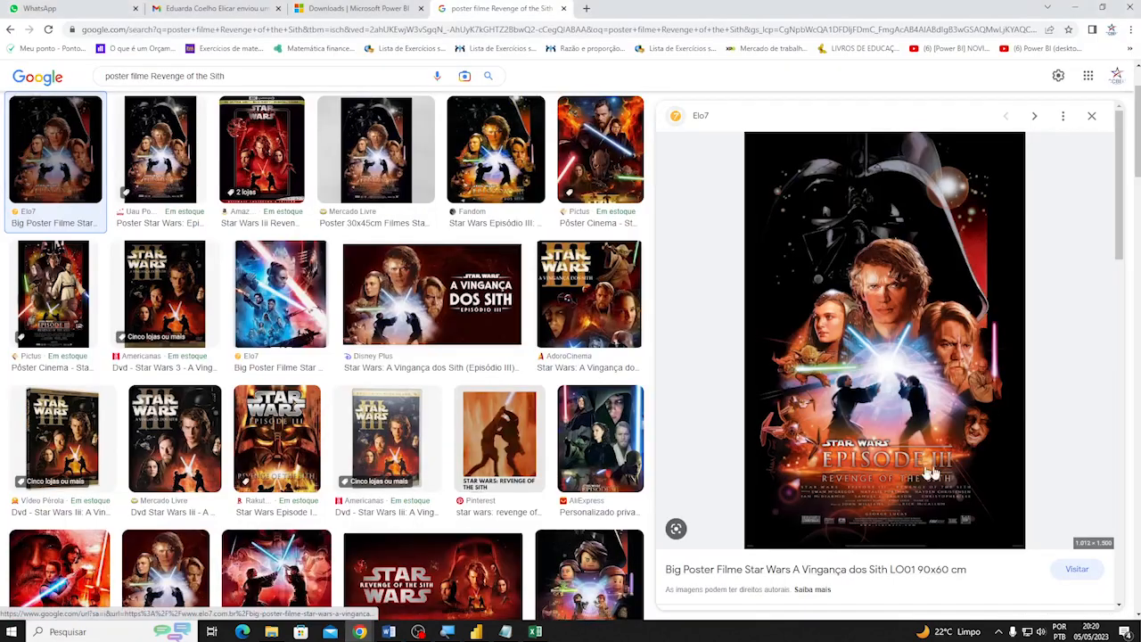
Copy the image address of the Elo7 Revenge of the Sith poster and paste it into cell C7 in Excel
right_click(961, 428)
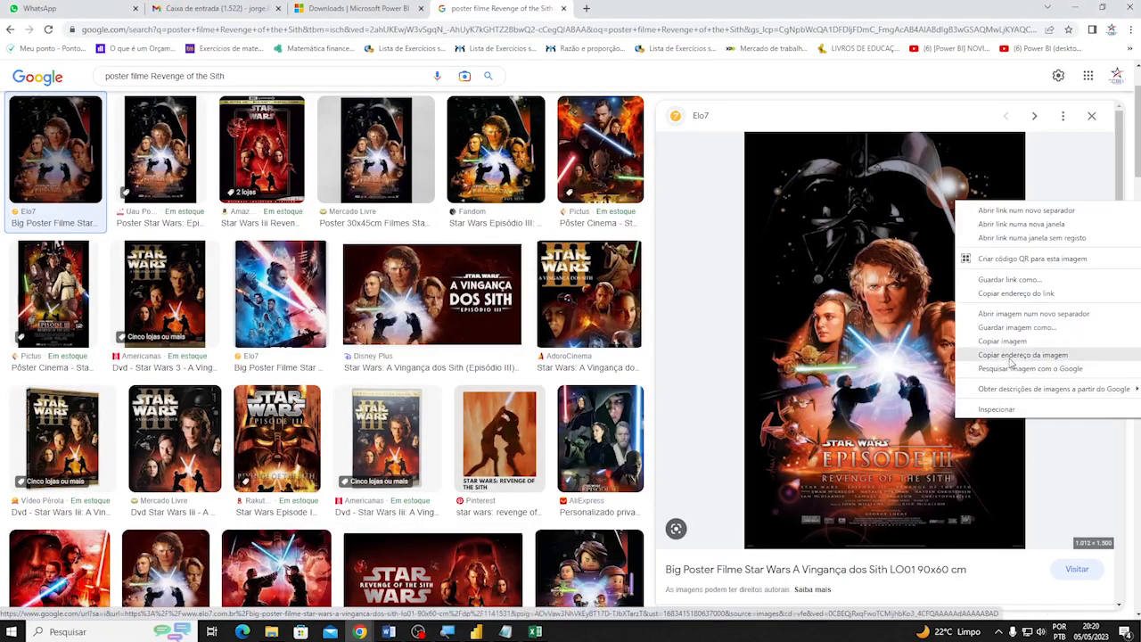
key(Escape)
click(533, 633)
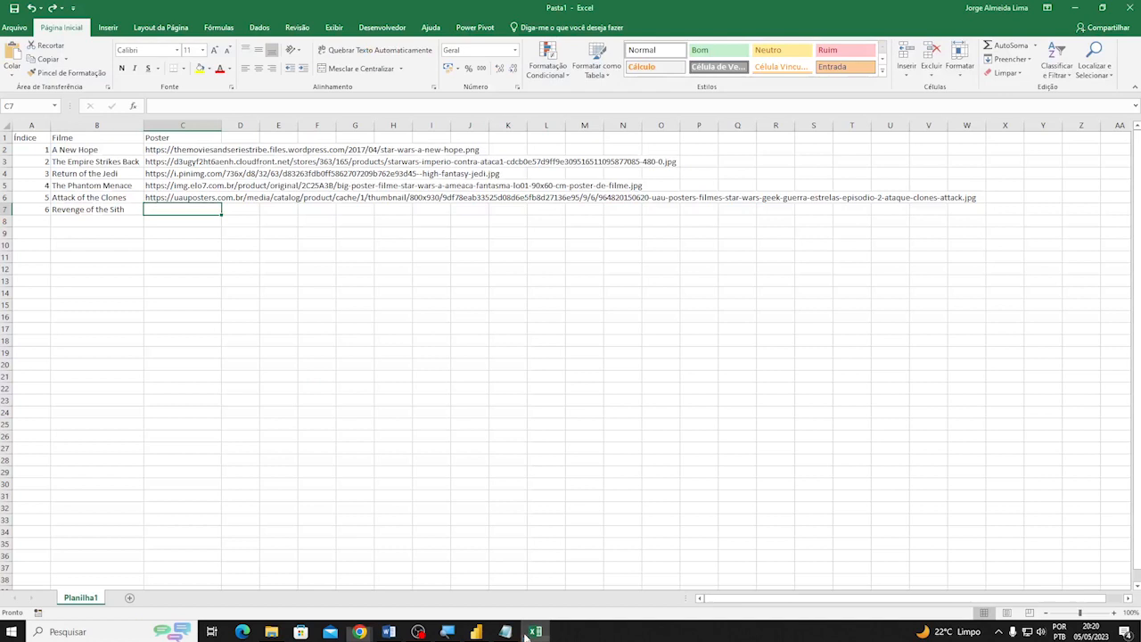
text(https://img.elo7.com.br/product/original/2C25AB8/big-poster-filme-star-wars-a-vinganca-dos-sith-lo01-90x60-cm-star-wars.jpg)
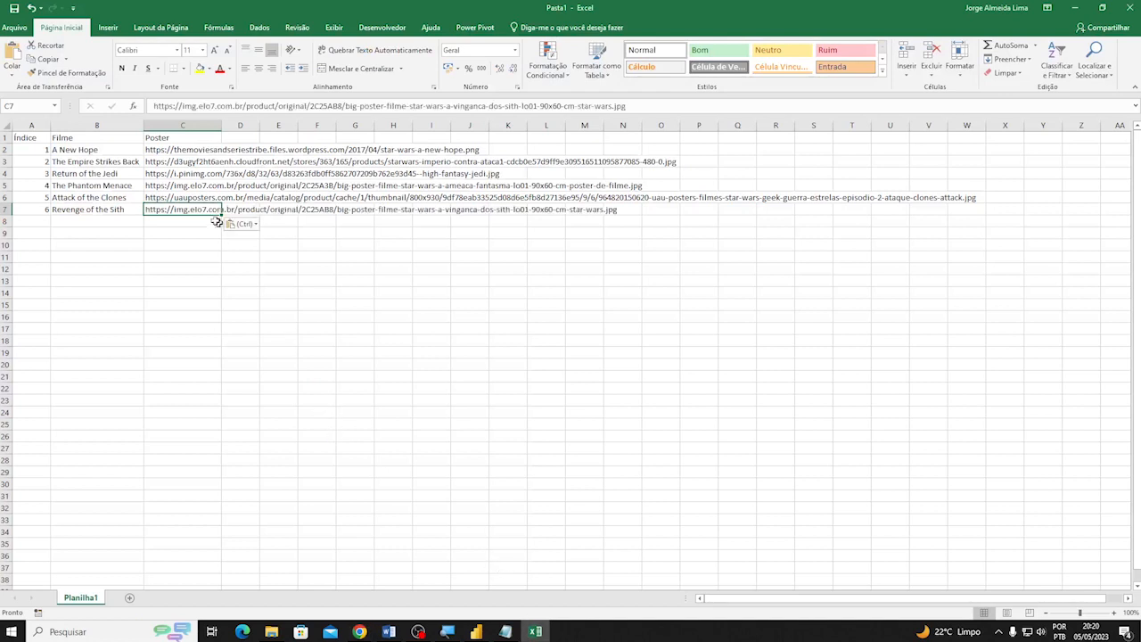
Save the workbook in the Área de Trabalho folder under the name "poster starwars"
click(16, 27)
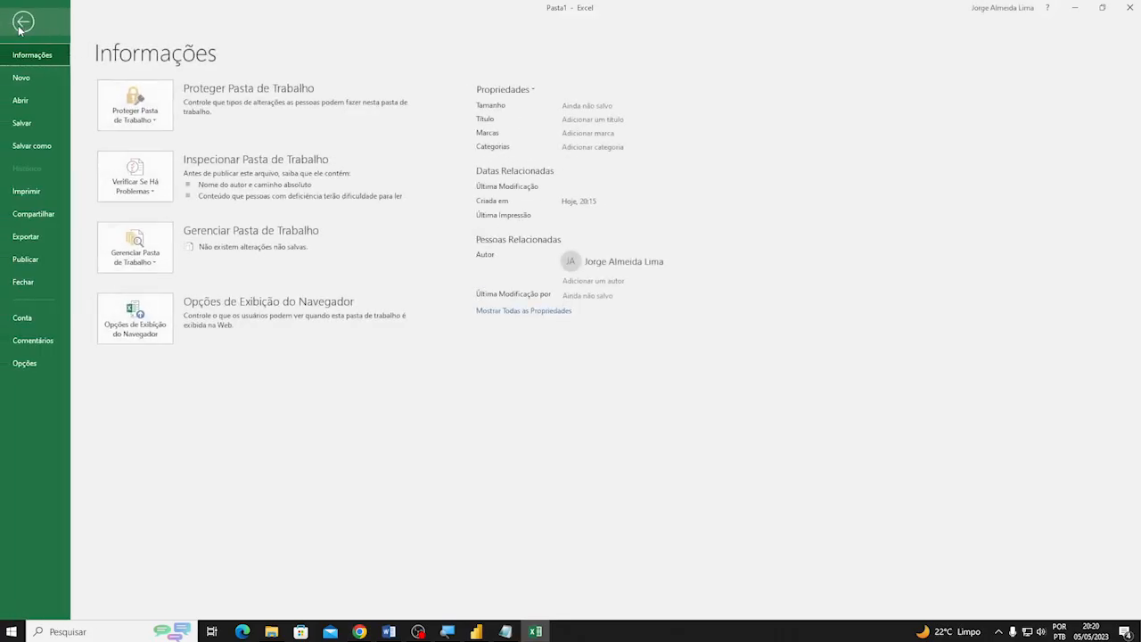
click(39, 146)
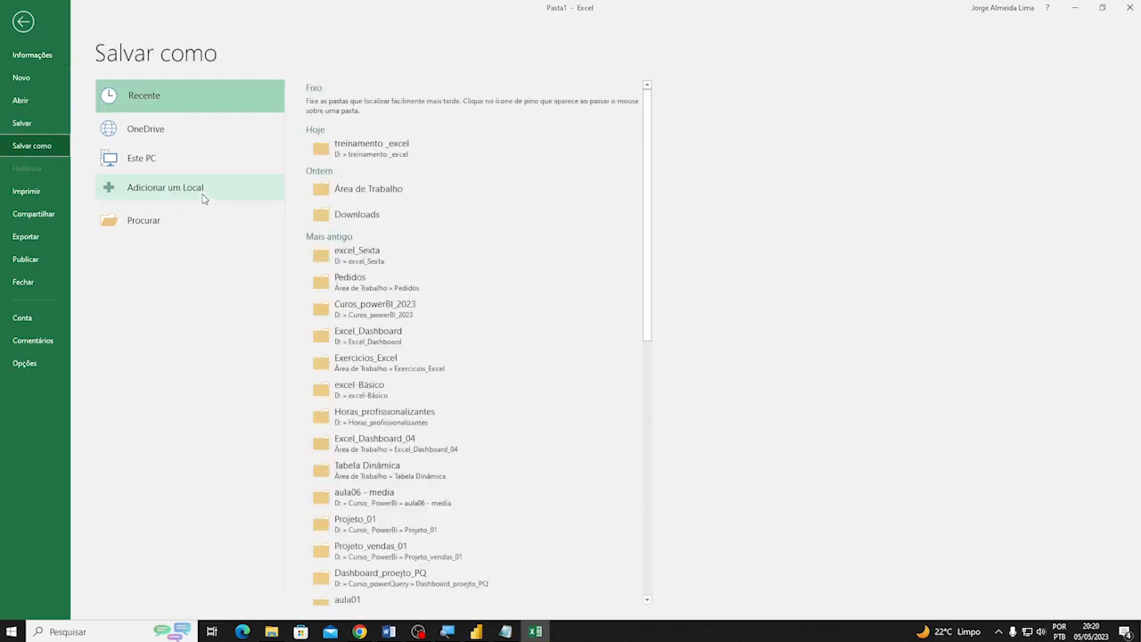
click(365, 191)
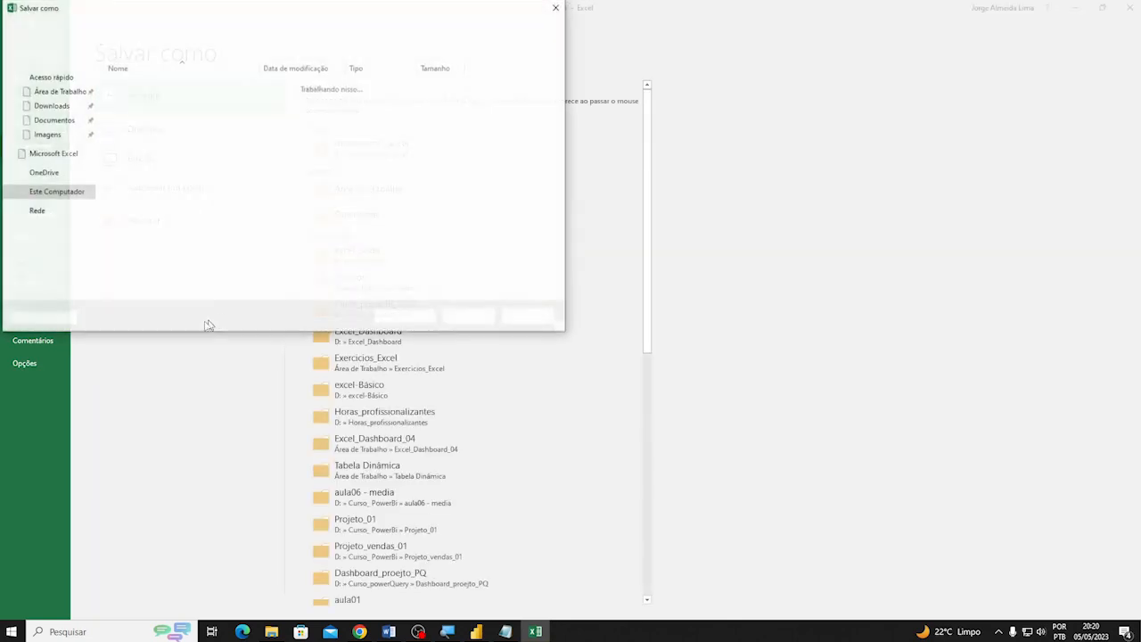
text(poste)
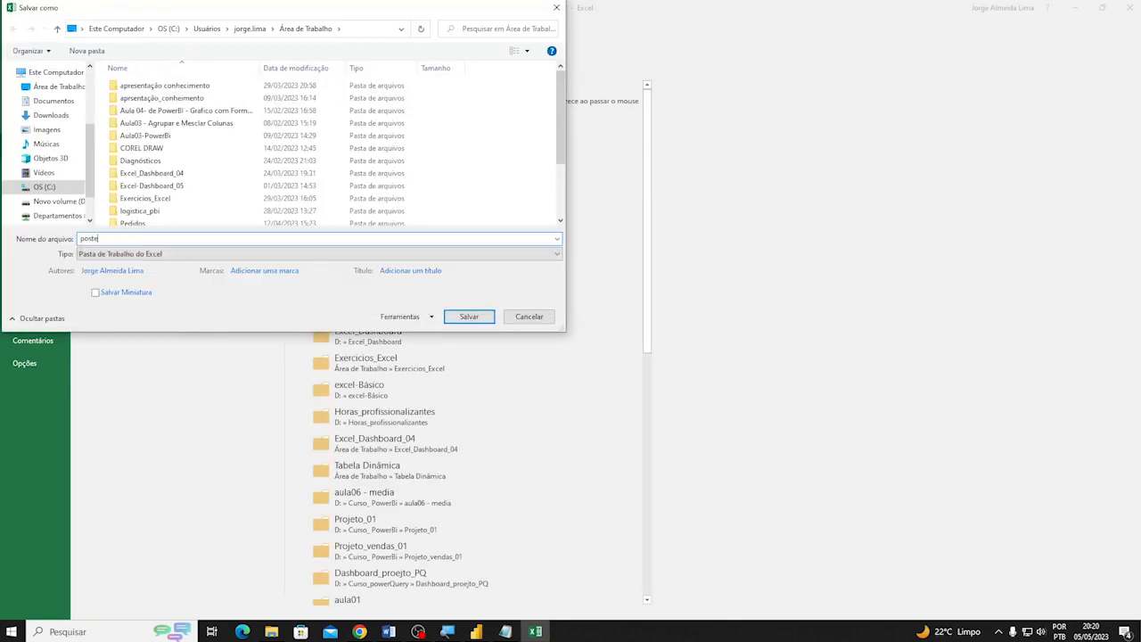
text(r sata)
text(r)
text(wars)
key(Return)
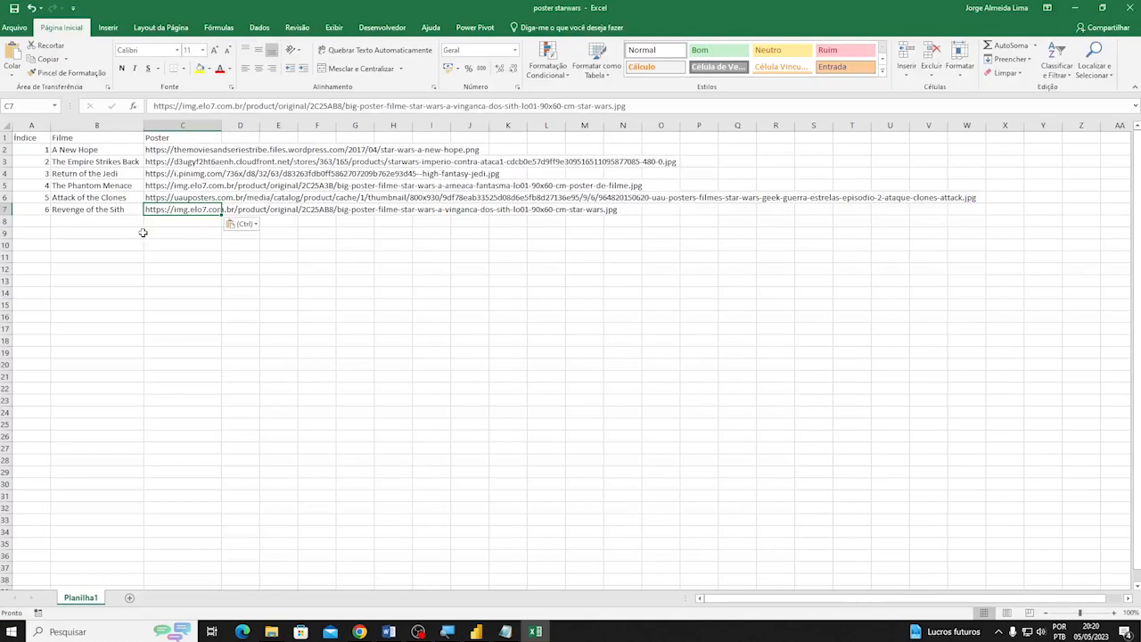
Close the poster starwars workbook in Excel and go to the report view in Power BI Desktop
click(477, 631)
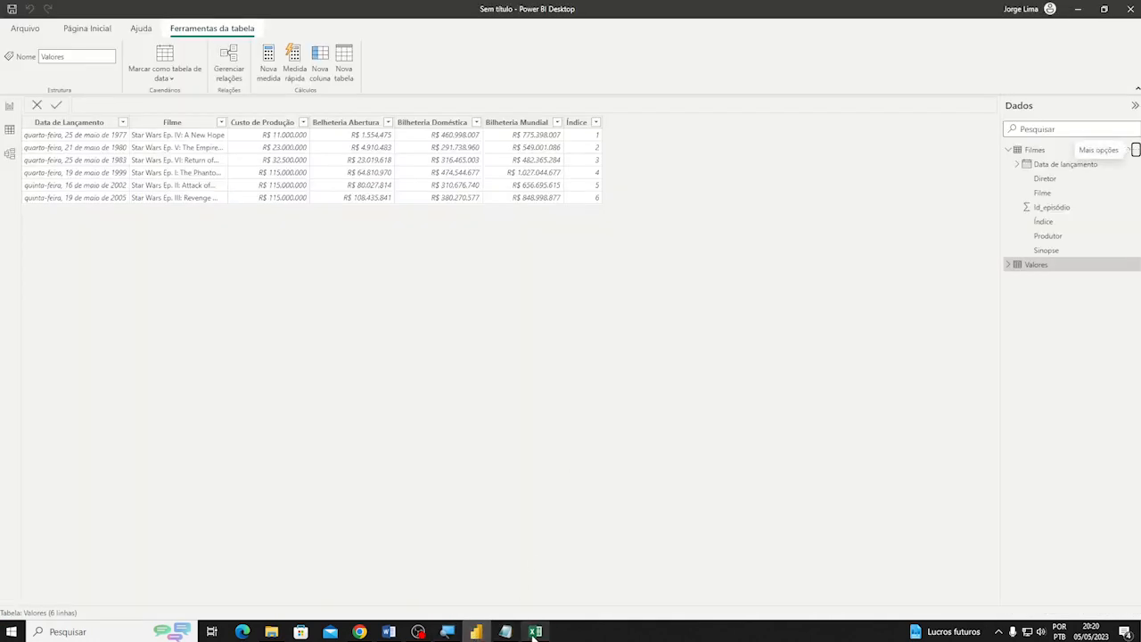
click(535, 631)
key(alt+Tab)
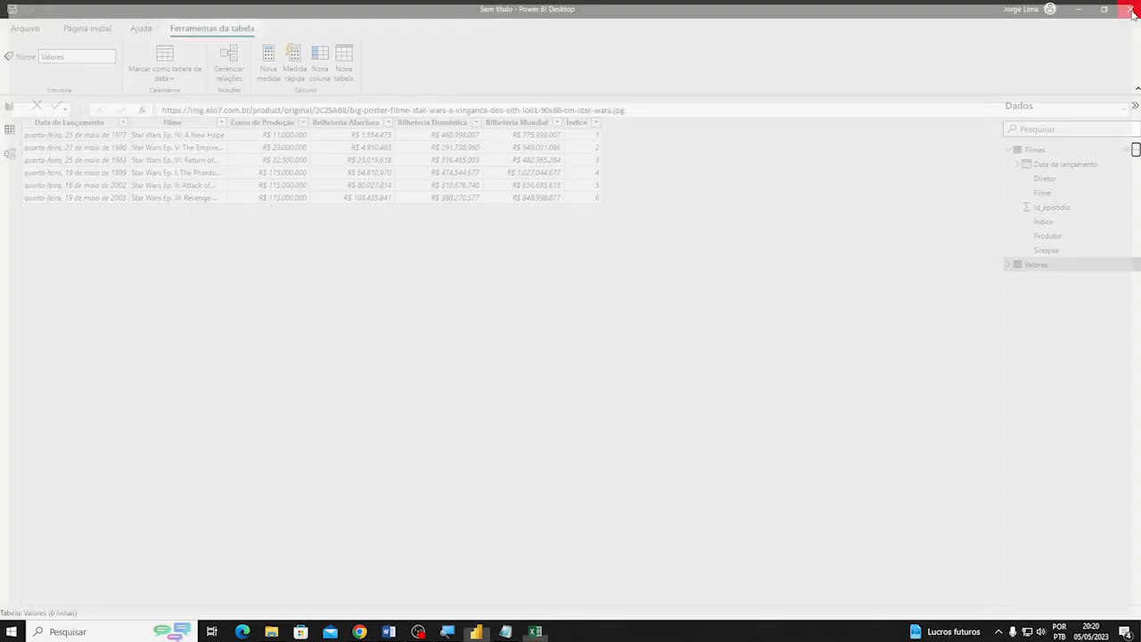
click(10, 105)
Import the Planilha1 sheet from the Excel workbook poster starwars.xlsx into the Power BI model
click(138, 76)
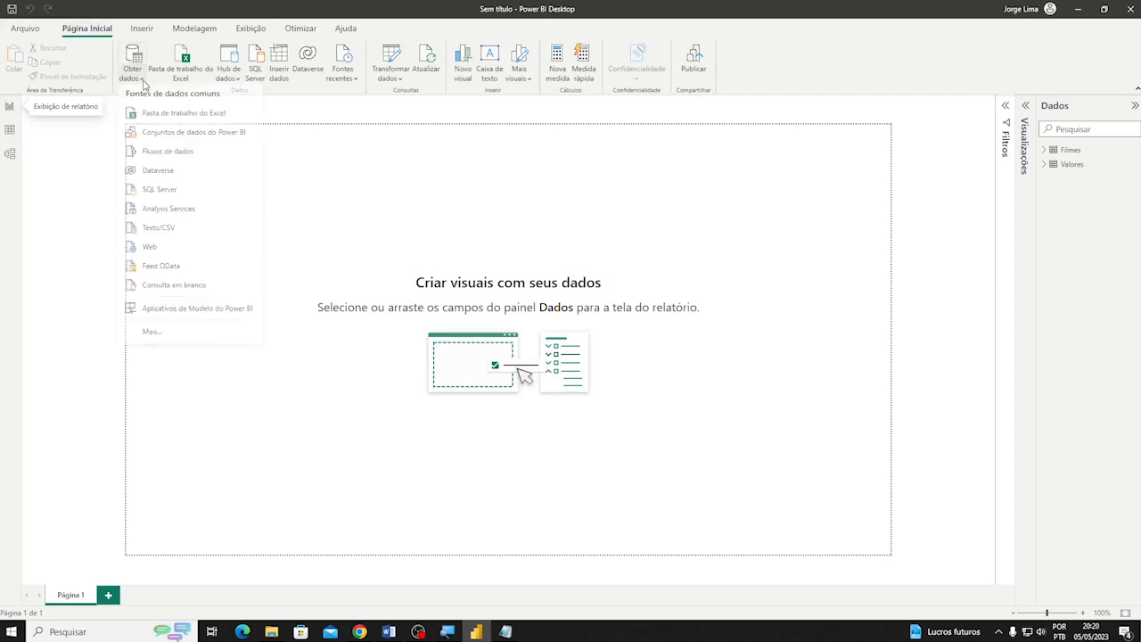
click(152, 116)
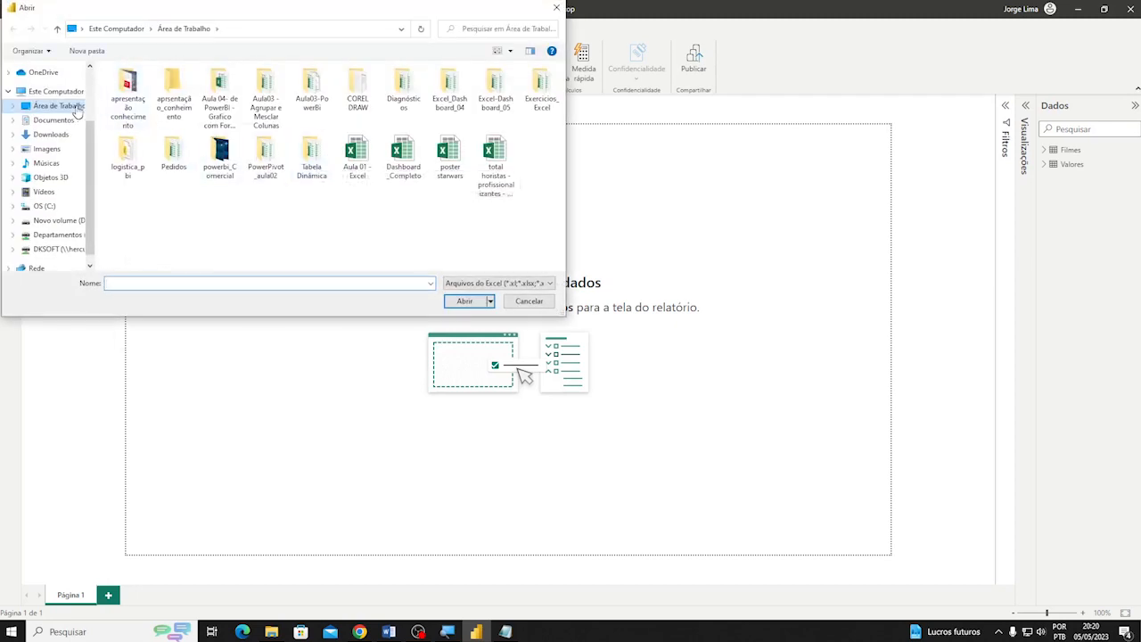
double_click(457, 160)
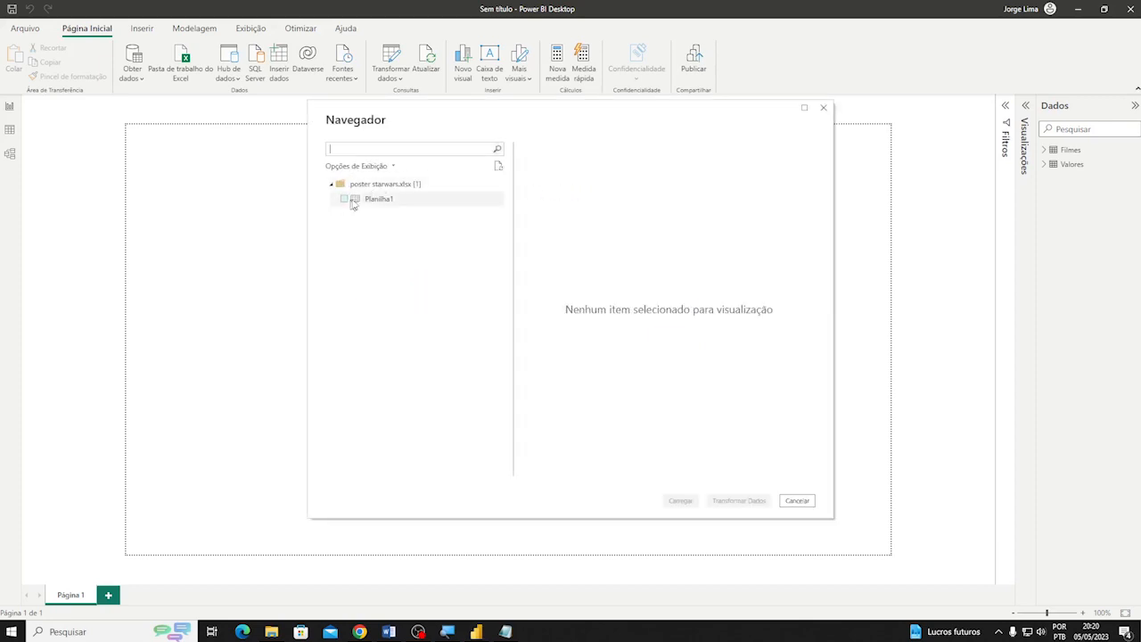
click(345, 199)
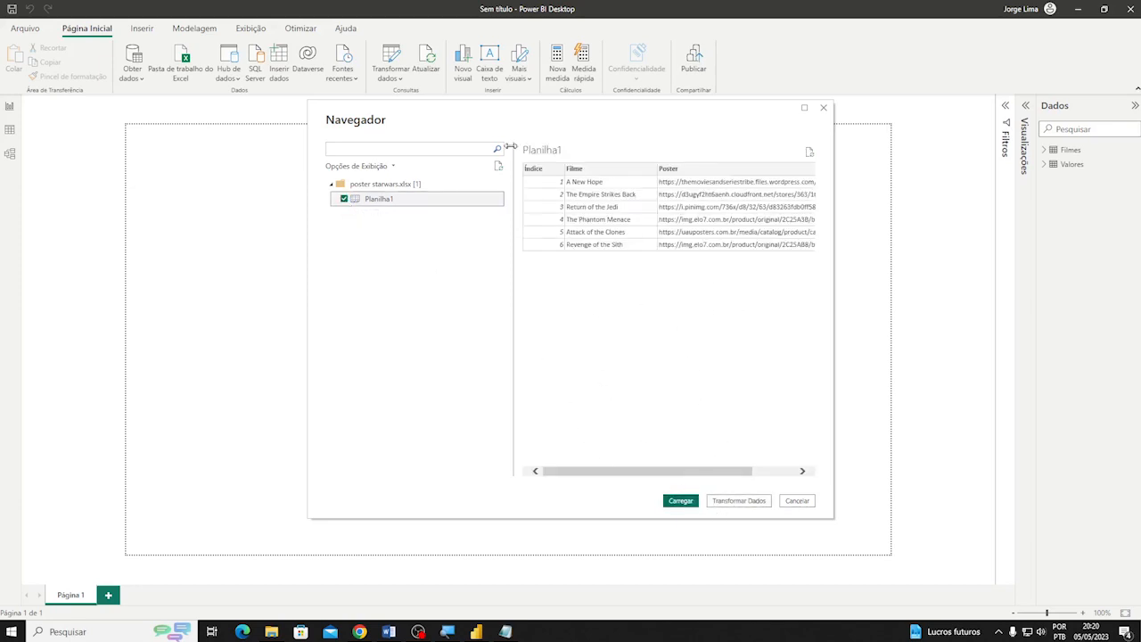
key(alt+Tab)
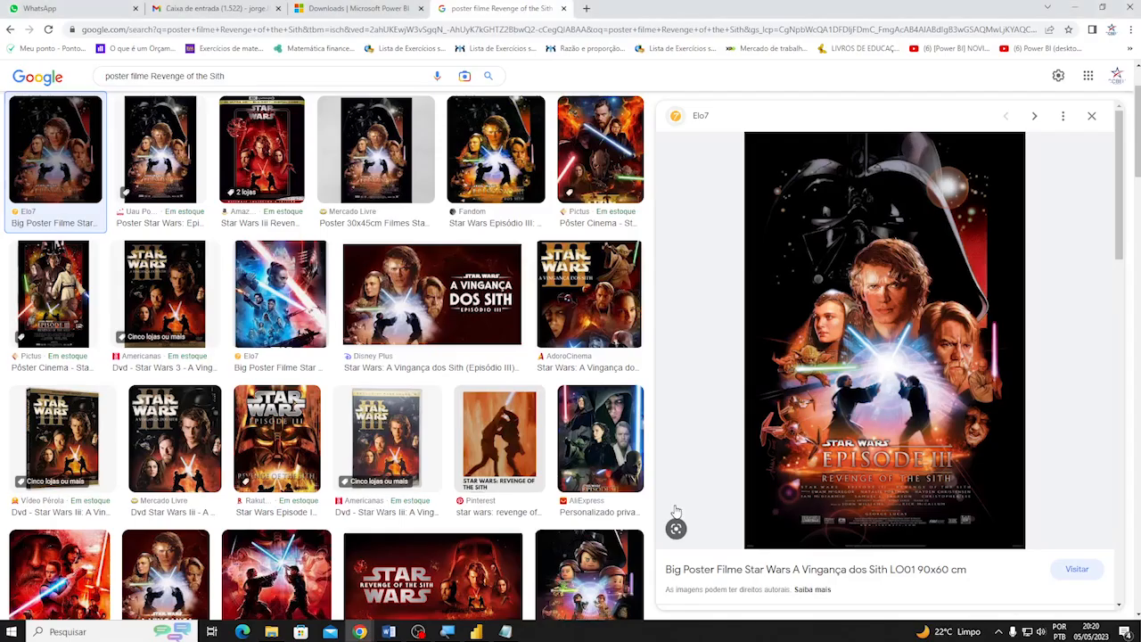
click(520, 594)
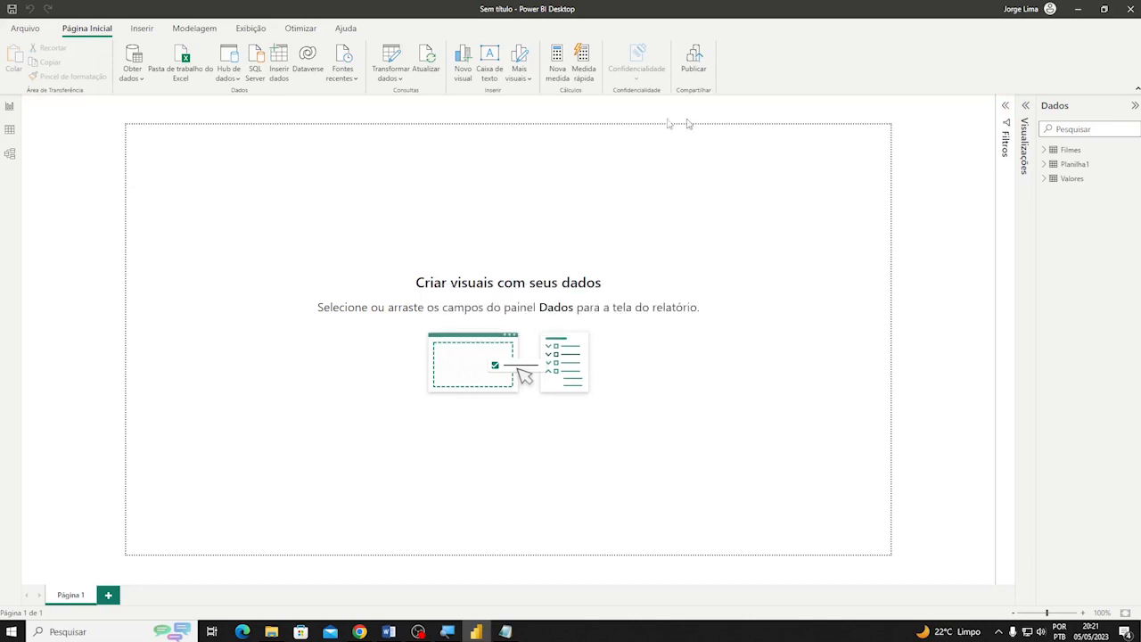
Rename the Planilha1 table to Posters and open the model view showing the table relationships
click(1134, 166)
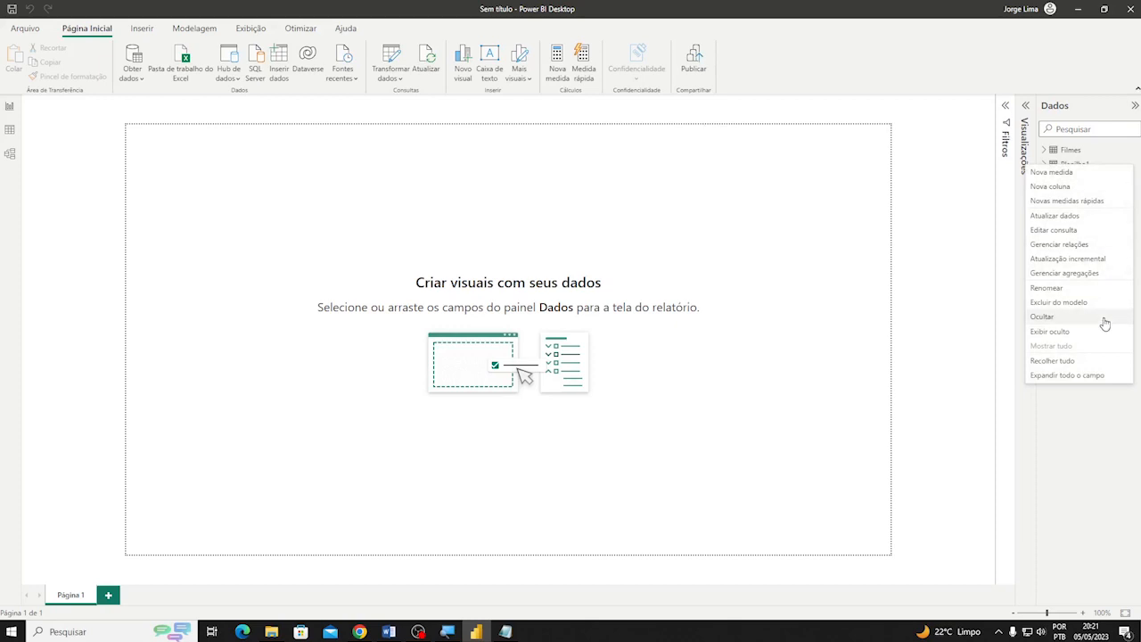
click(1049, 288)
text(Postres)
key(BackSpace)
key(BackSpace)
key(BackSpace)
text(ers)
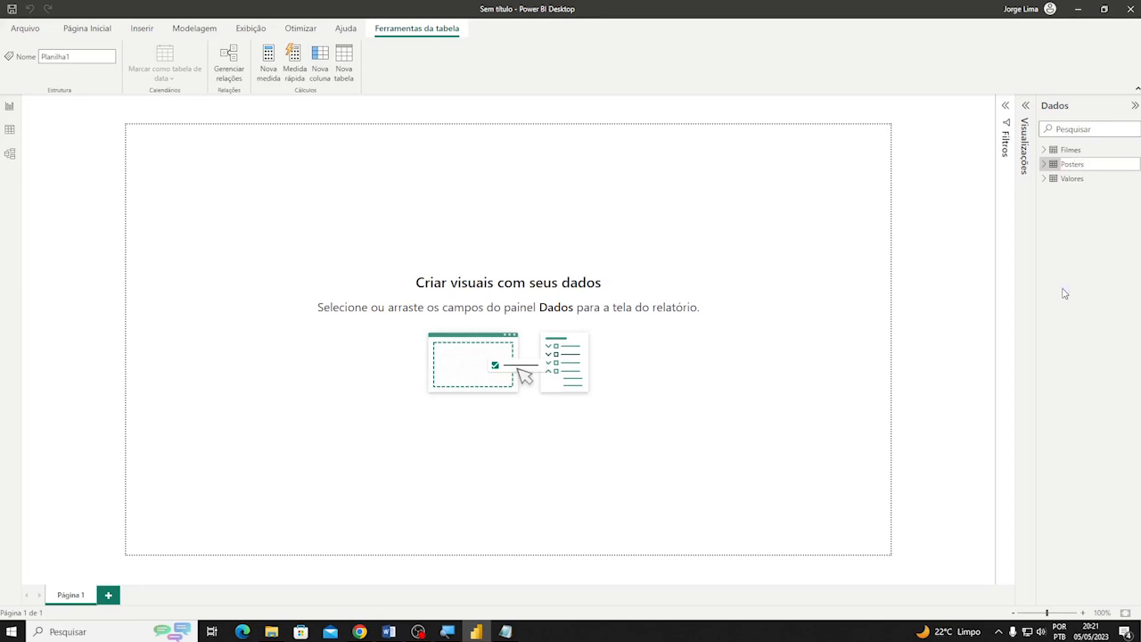
key(Return)
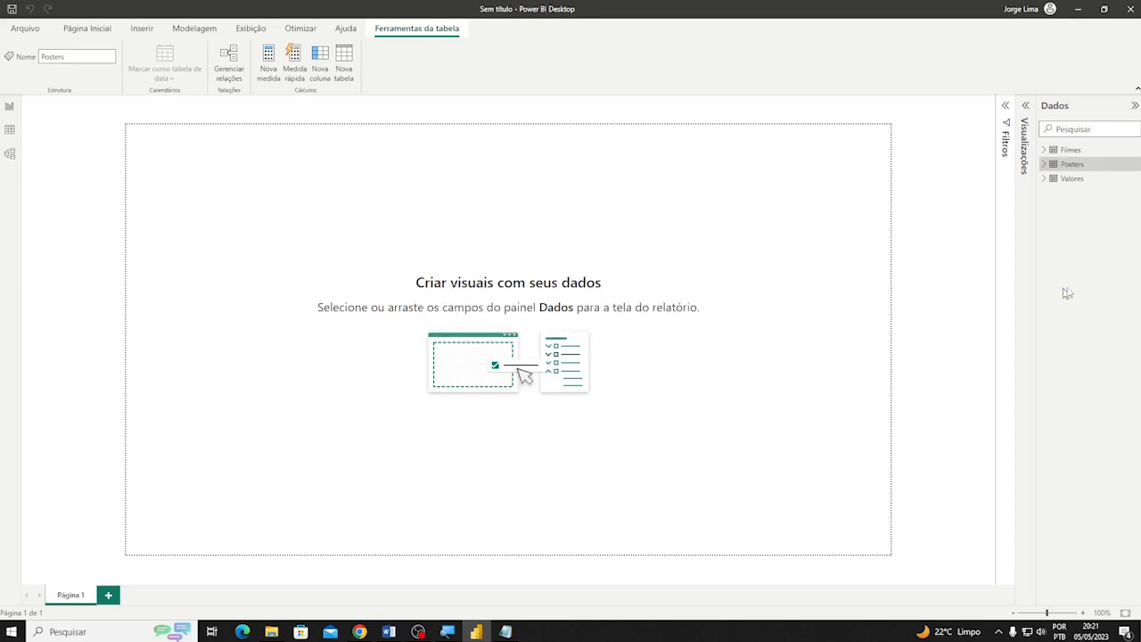
click(15, 157)
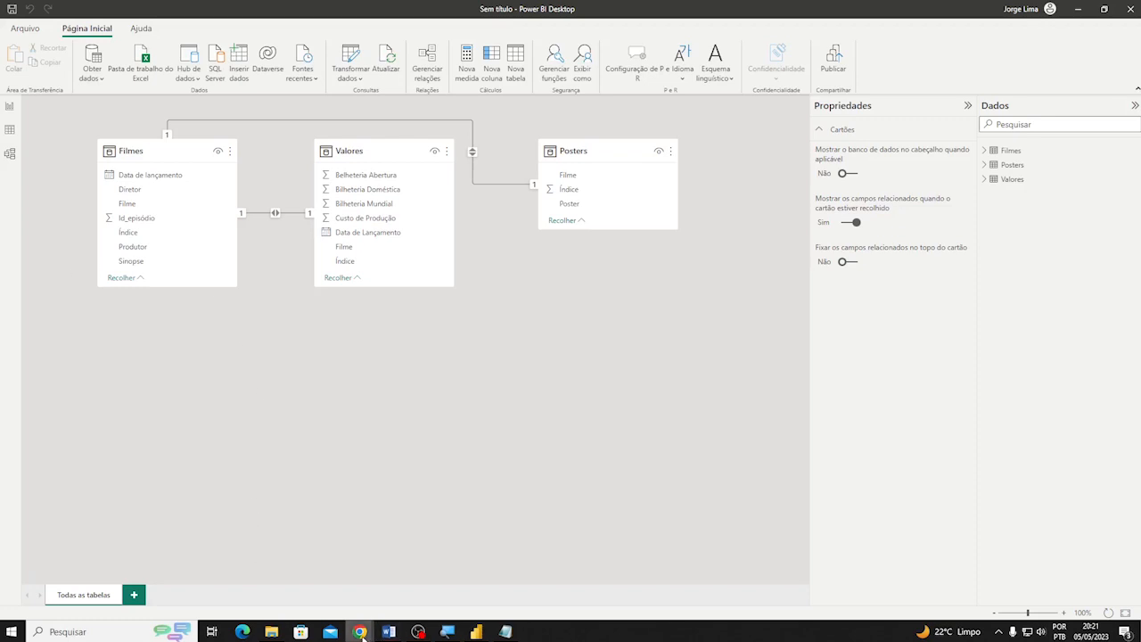
Switch to the Gmail tab in Chrome, go to Chat and open the most recent conversation
mouse_move(360, 630)
click(294, 580)
click(214, 8)
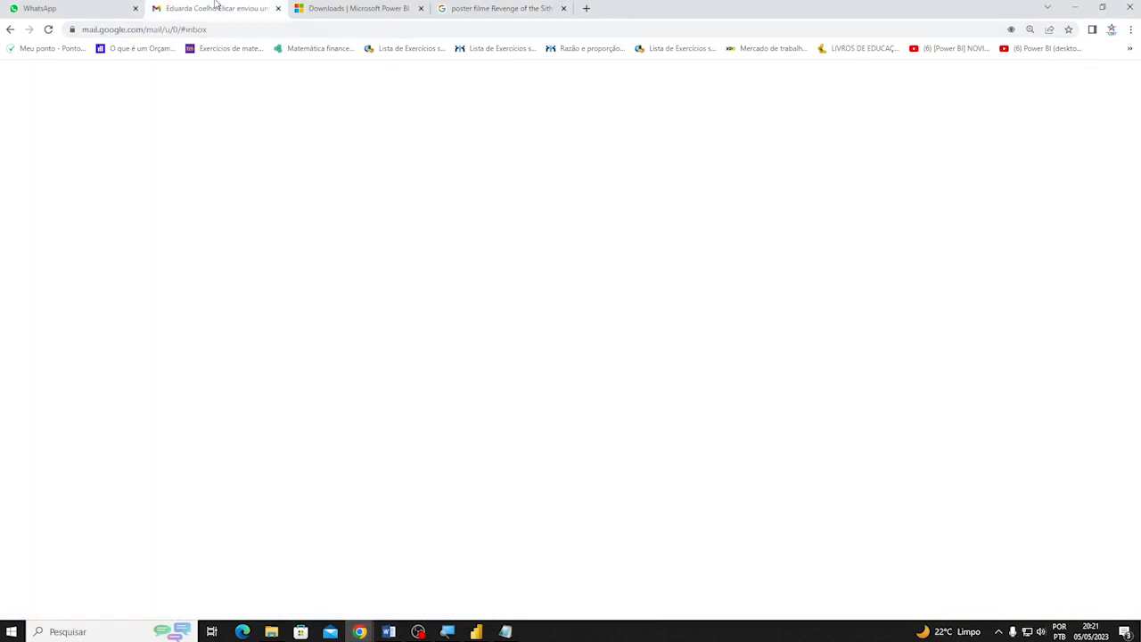
click(18, 168)
click(98, 170)
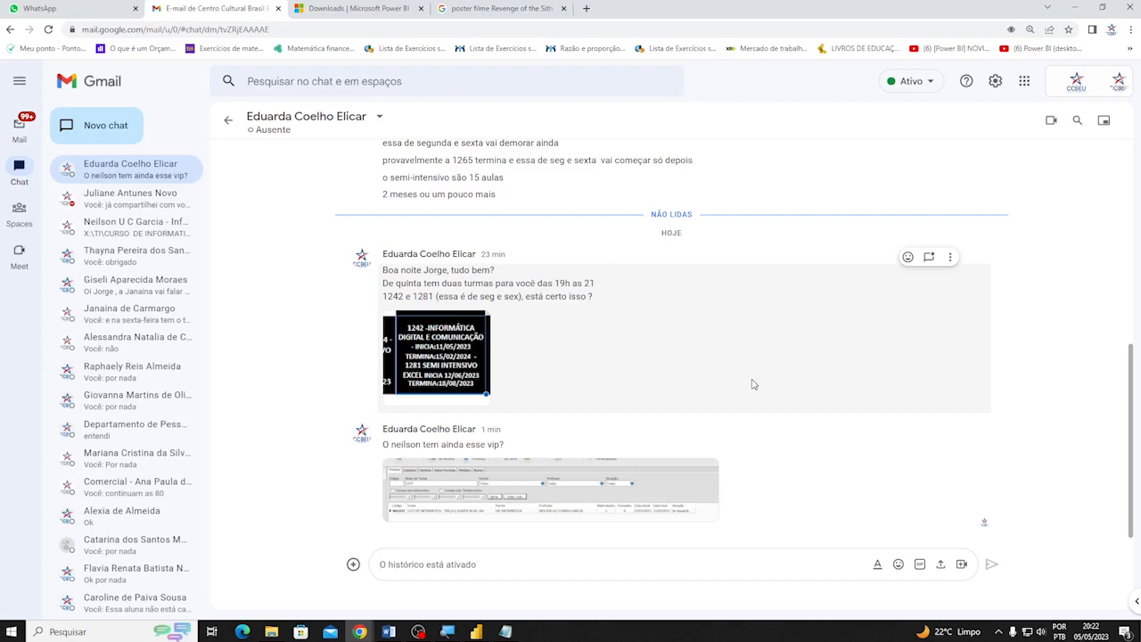
Send the chat replies "perae", "que turams eu tenho d equinta?" and "pq terminou uma ontem"
text(perae)
key(Return)
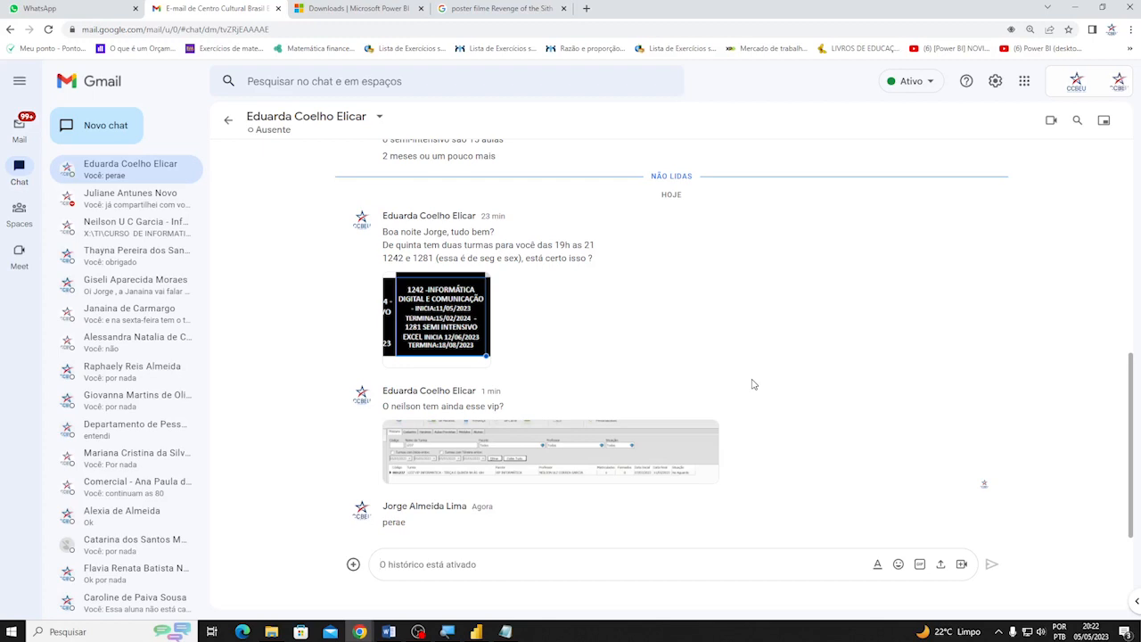
text(que )
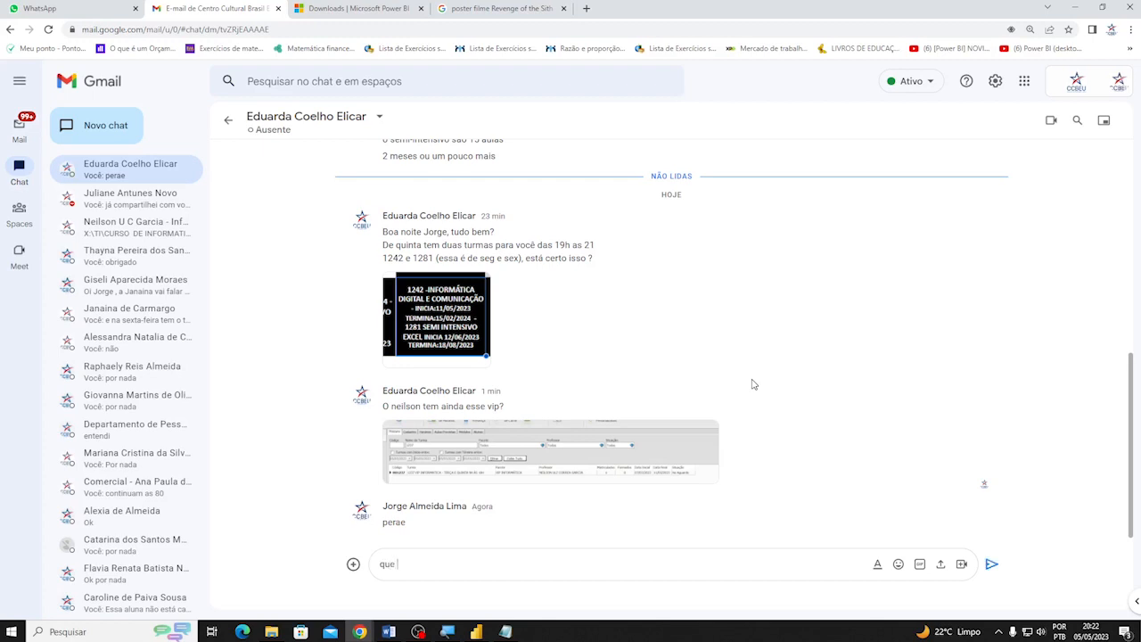
text(turmas eu tenho d equinta?)
key(Return)
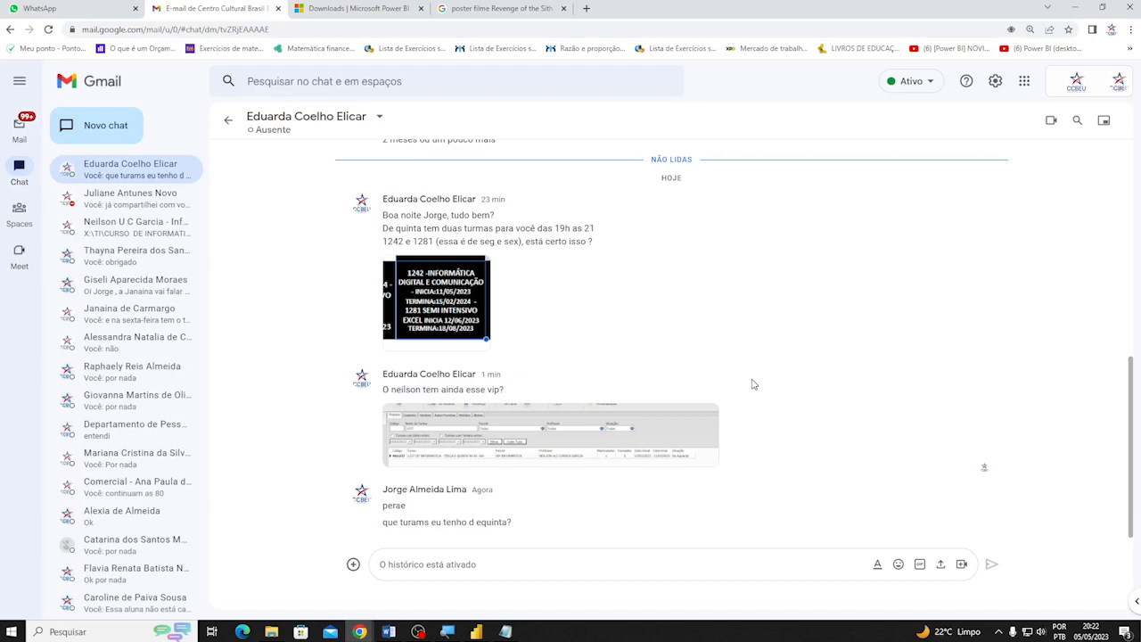
text(pq terminou uma ontem)
key(Return)
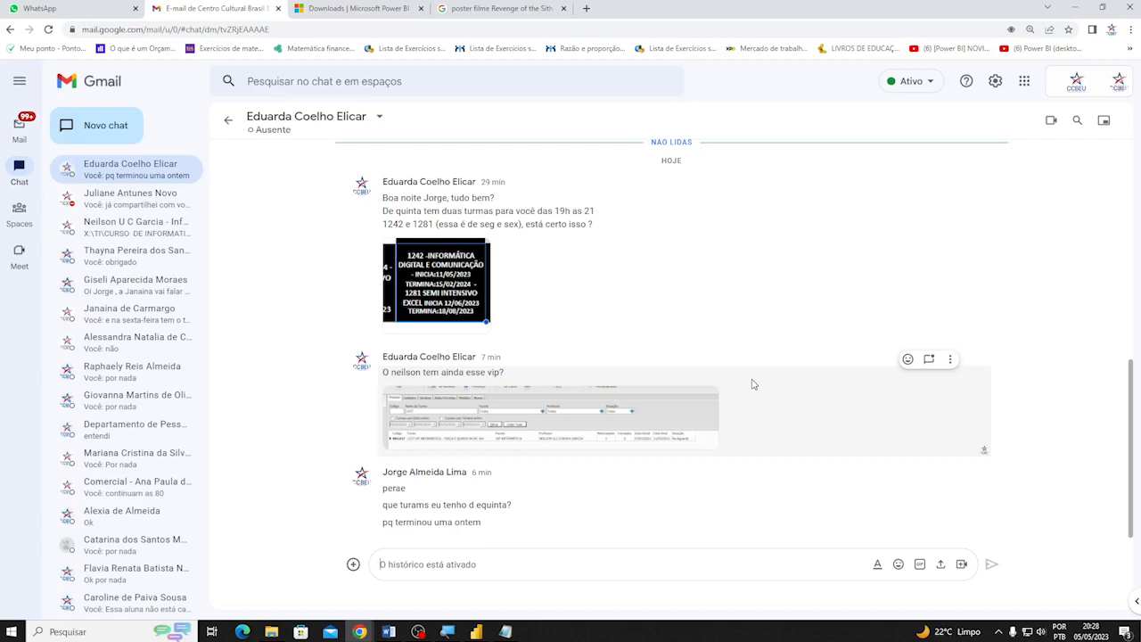
Switch to File Explorer and open the Dashboard_Escola (2) workbook from the Downloads folder
click(272, 632)
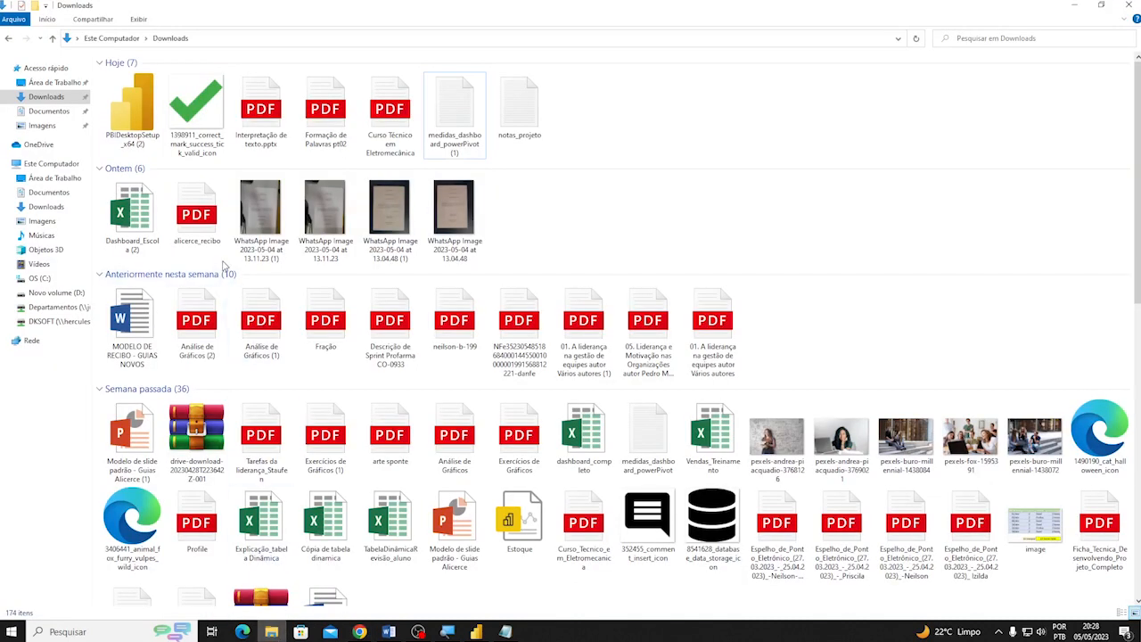
double_click(148, 225)
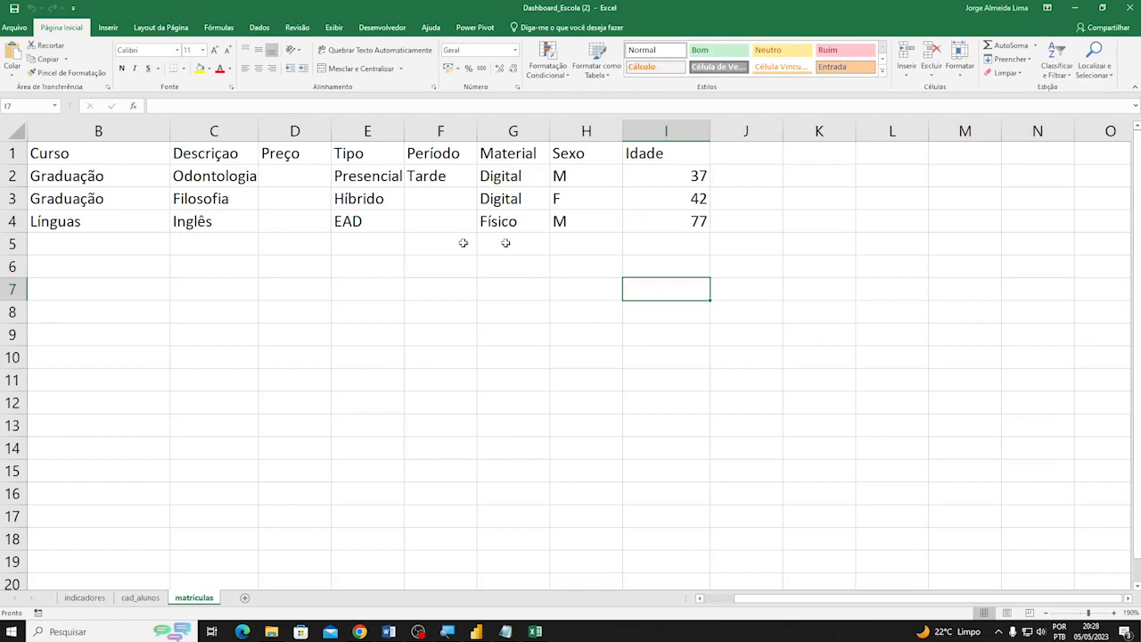
Browse to the treinamento _excel folder on drive D: and open the treinamento_Dashboardpt workbook in Excel
click(18, 30)
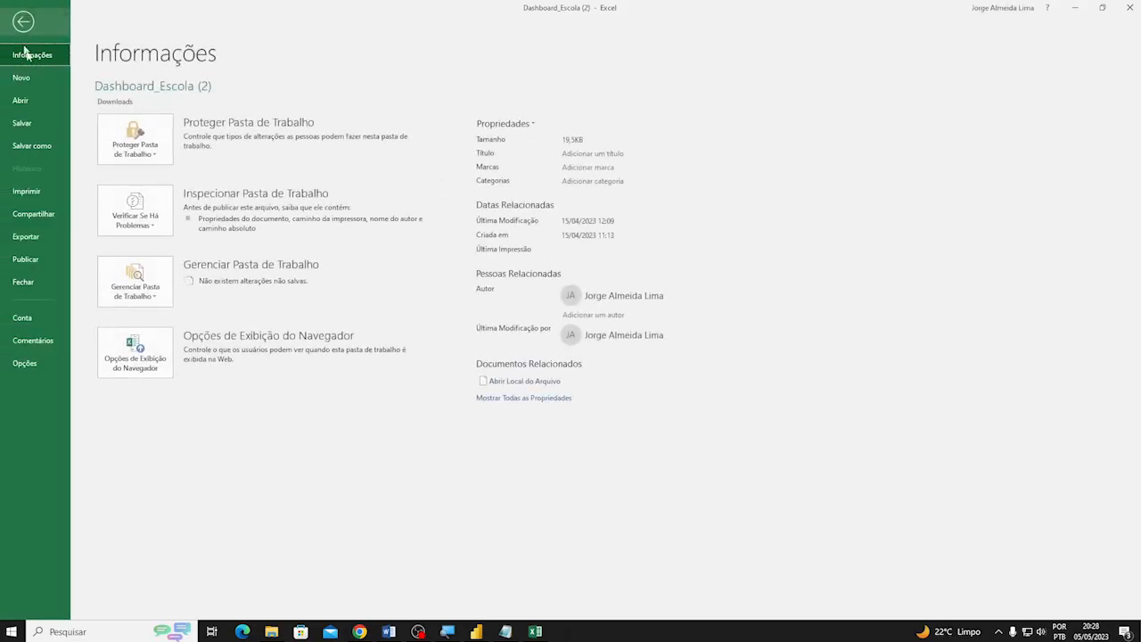
click(28, 105)
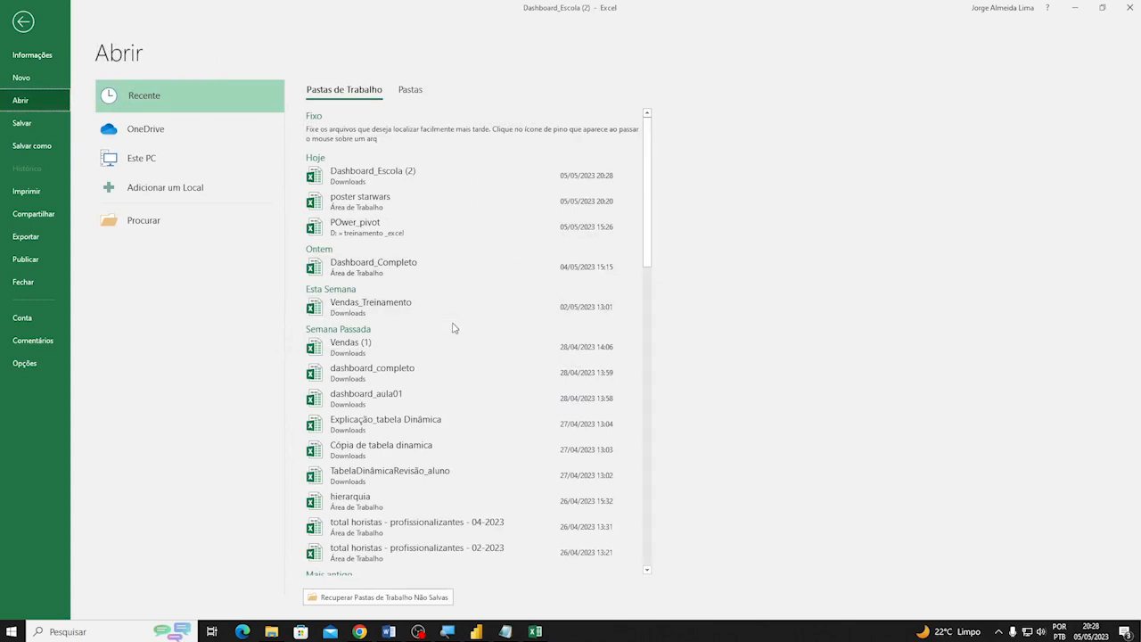
click(153, 224)
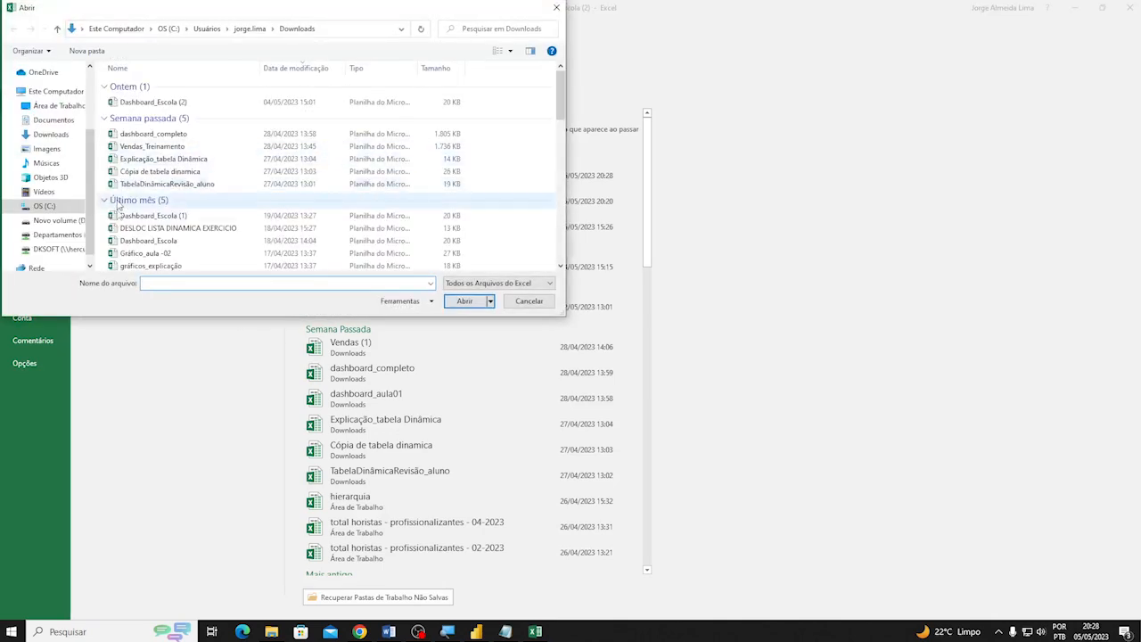
click(69, 223)
scroll(214, 161, down, 5)
scroll(196, 181, down, 12)
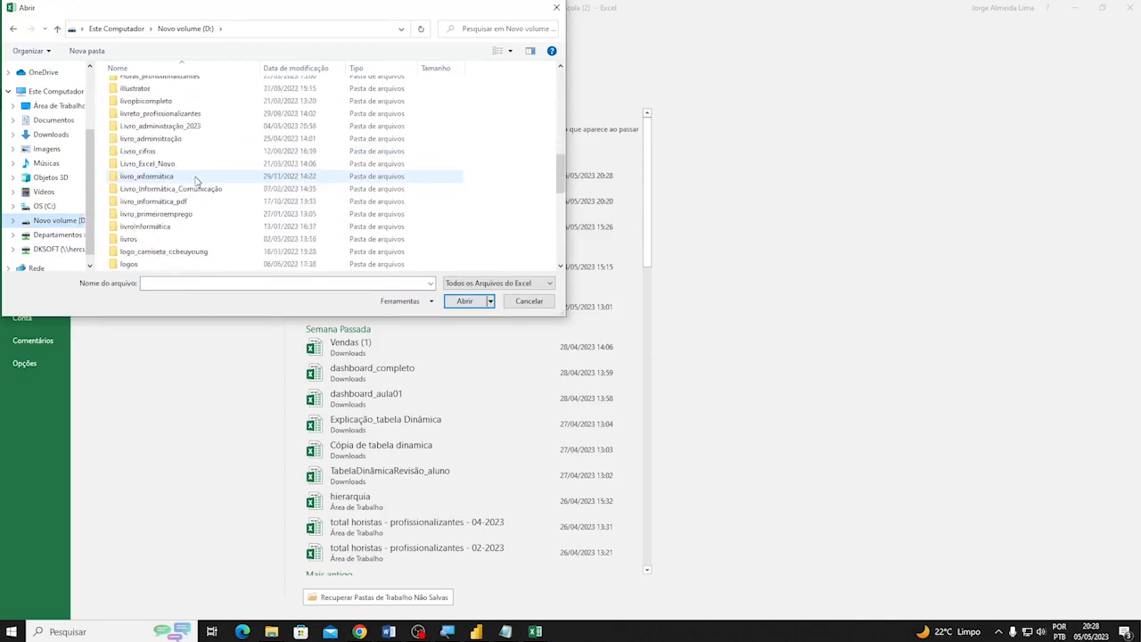
scroll(197, 181, down, 12)
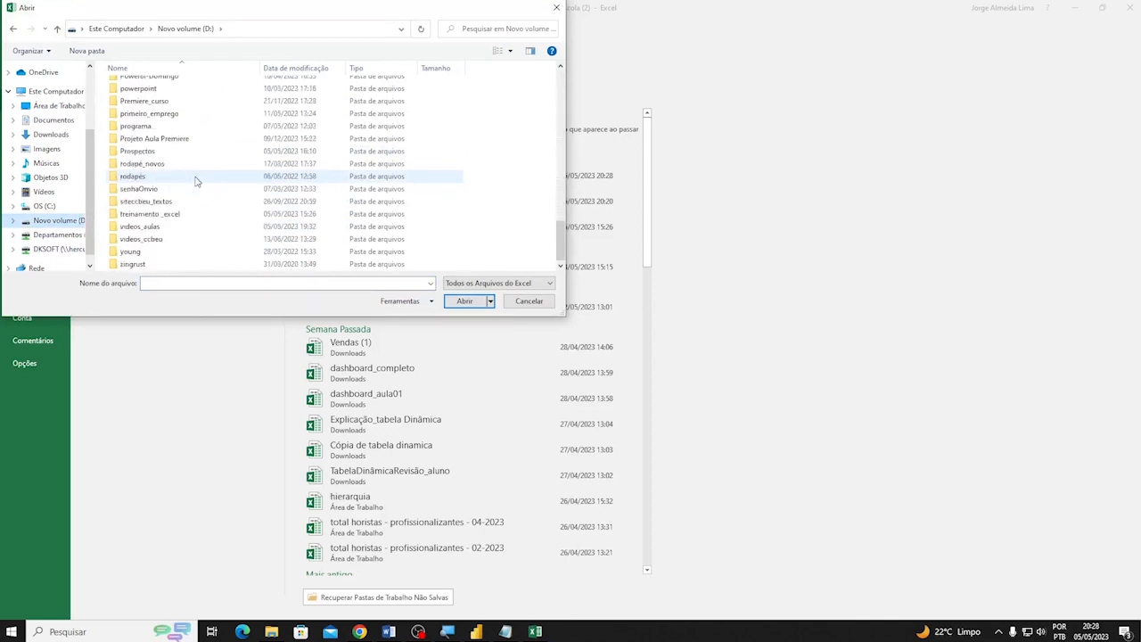
double_click(193, 214)
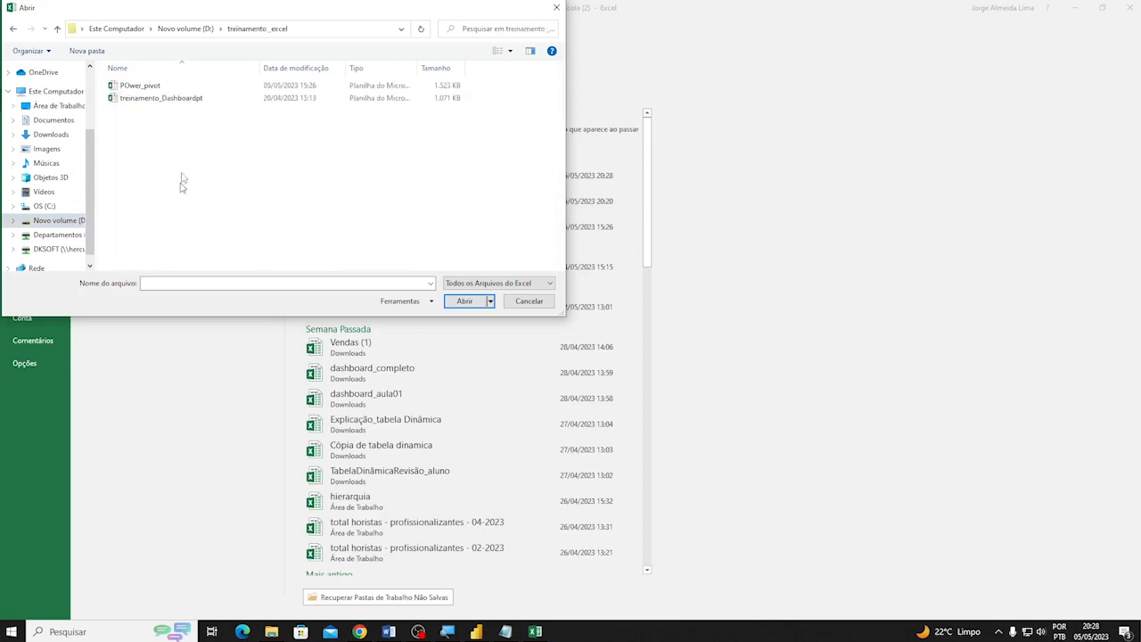
double_click(161, 98)
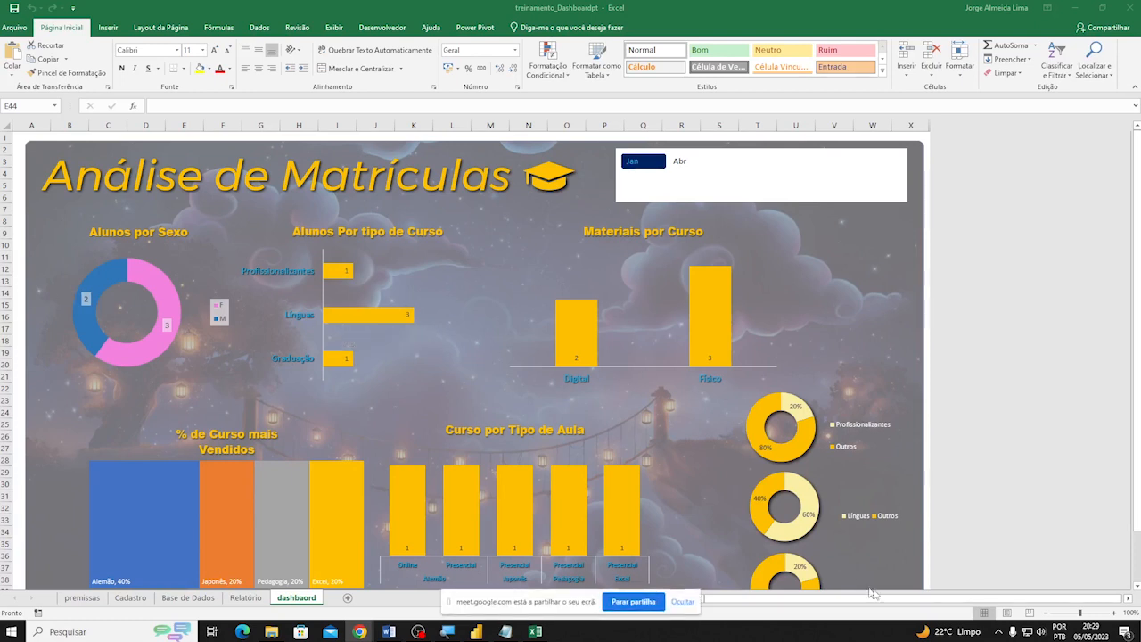
Examine the premissas and Cadastro sheets and the records and columns of the Base de Dados sheet
click(83, 598)
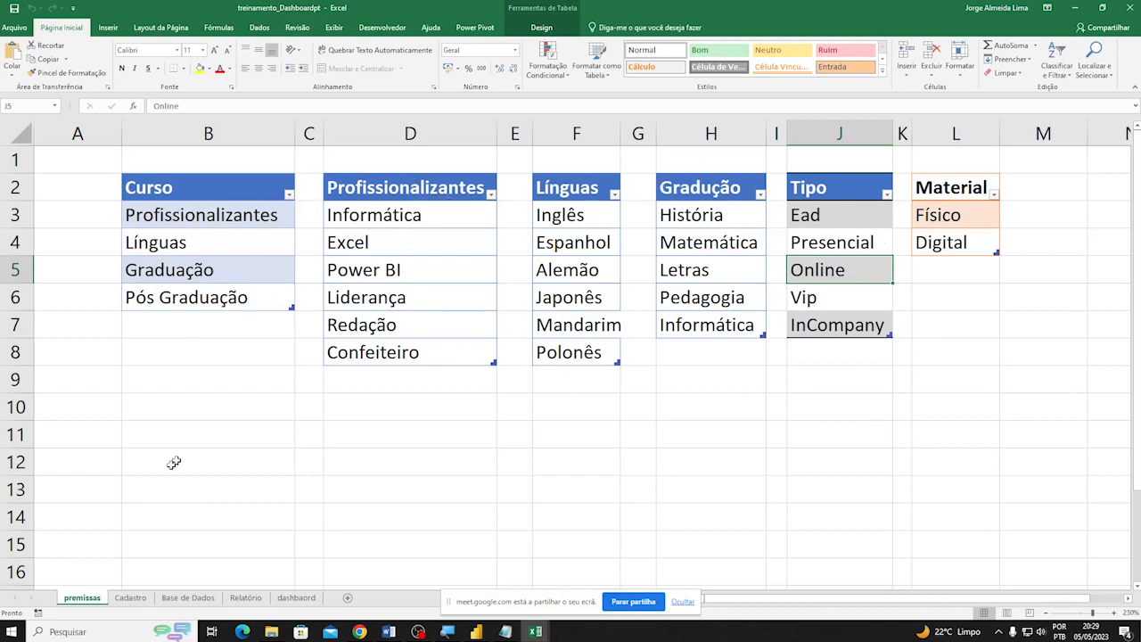
click(130, 598)
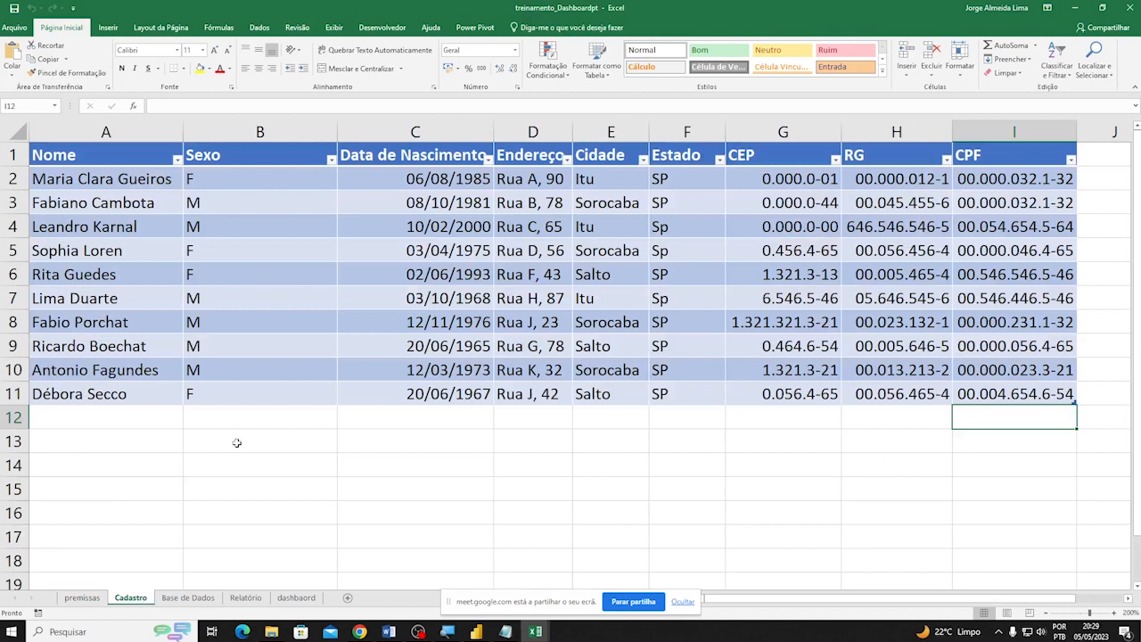
click(96, 600)
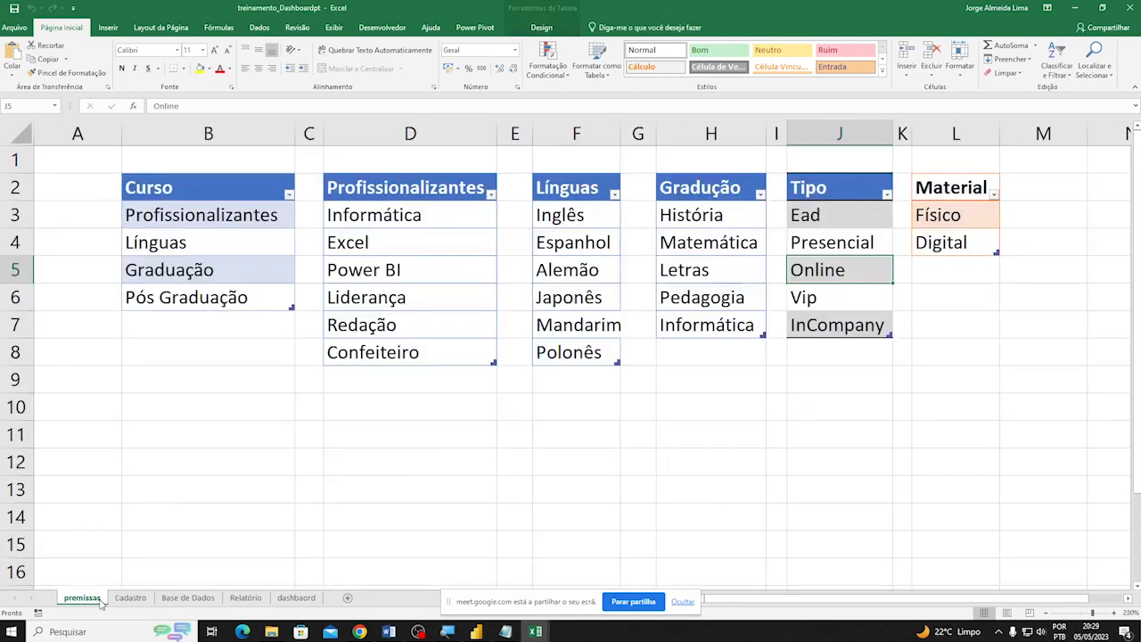
click(132, 599)
click(185, 601)
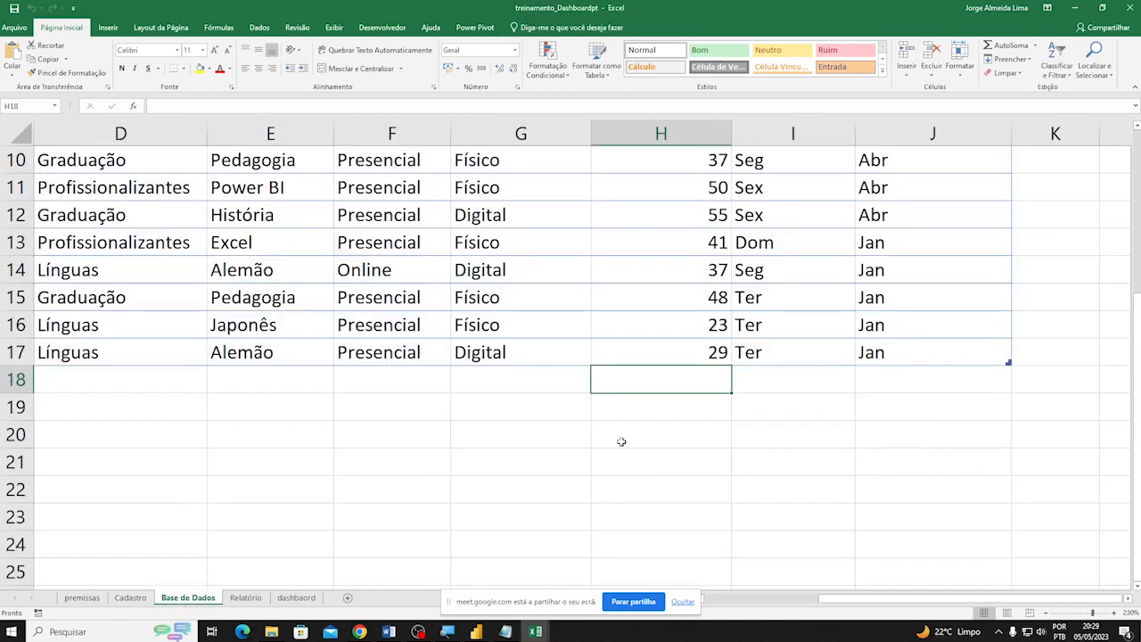
drag(862, 602, 760, 597)
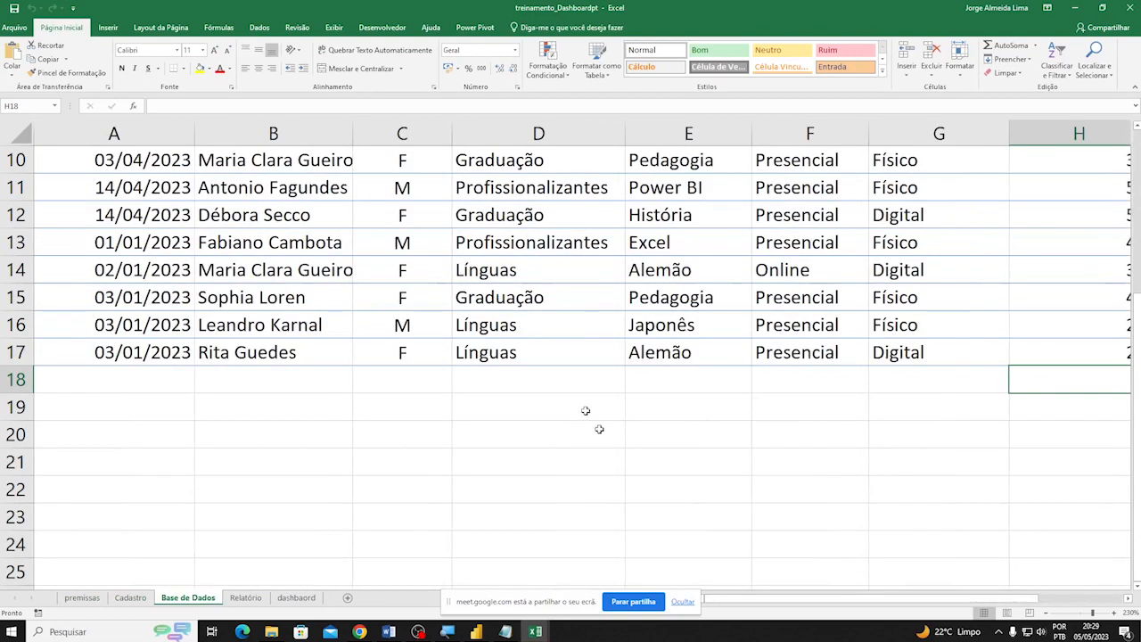
scroll(456, 348, up, 3)
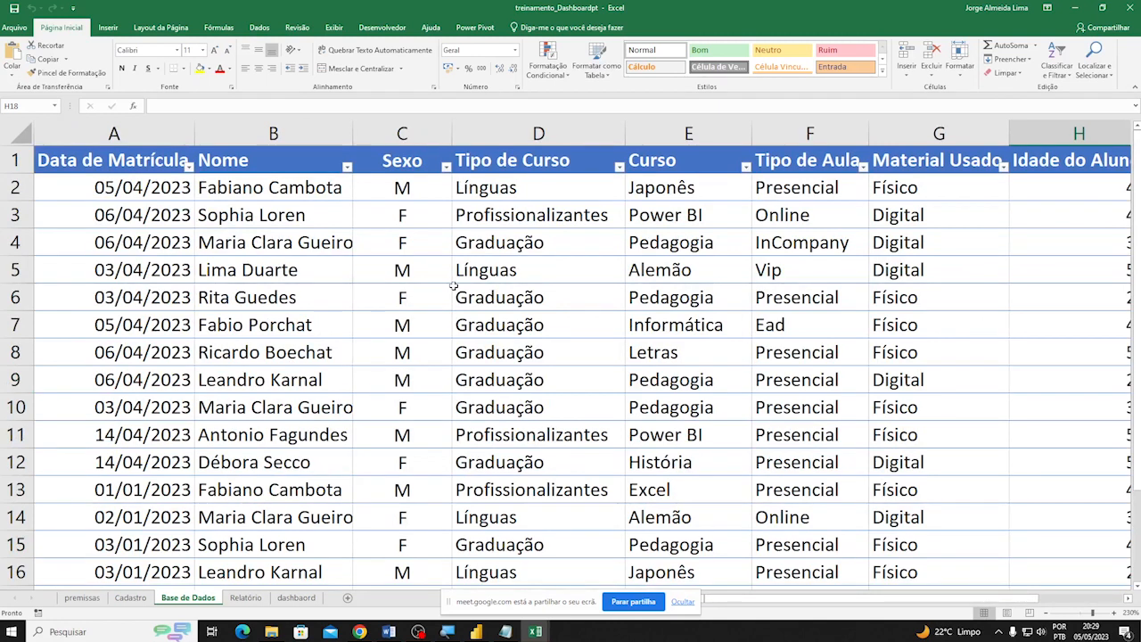
scroll(347, 467, down, 3)
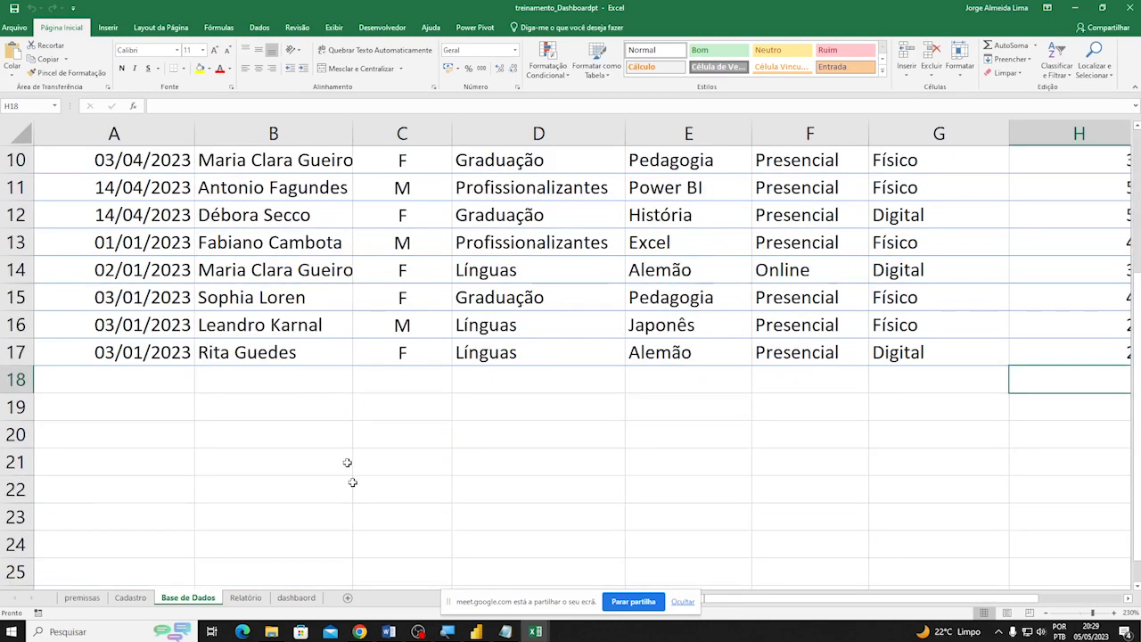
Add a new row to the end of the Cadastro table, entering the student's full name and M as the sex
click(130, 597)
click(993, 395)
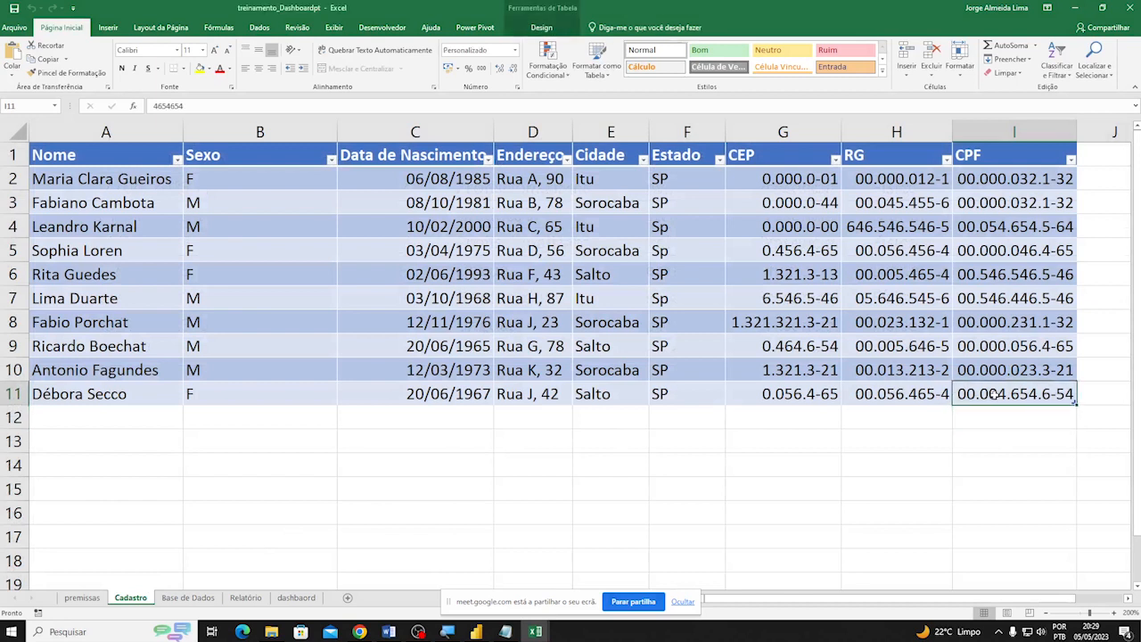
key(Tab)
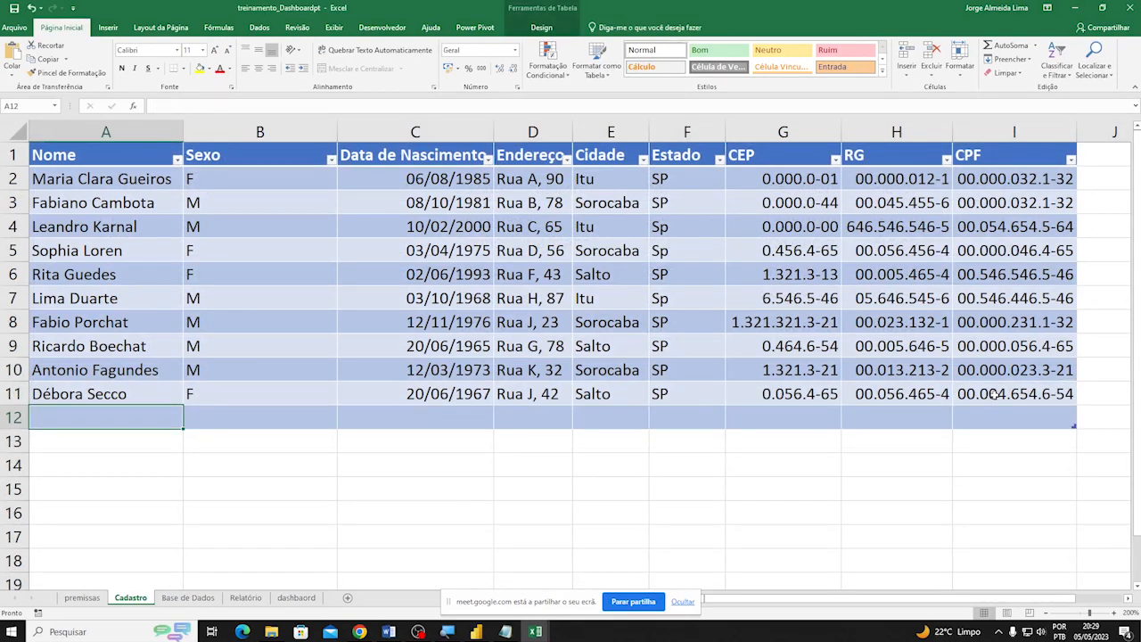
text(Jo)
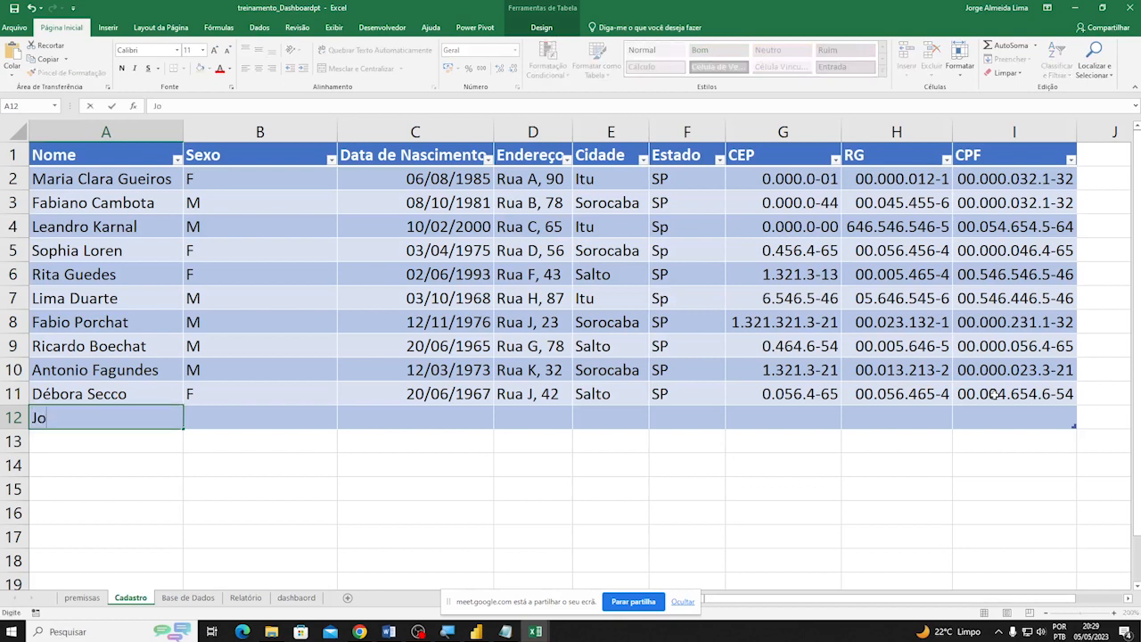
text(sé lins do rego)
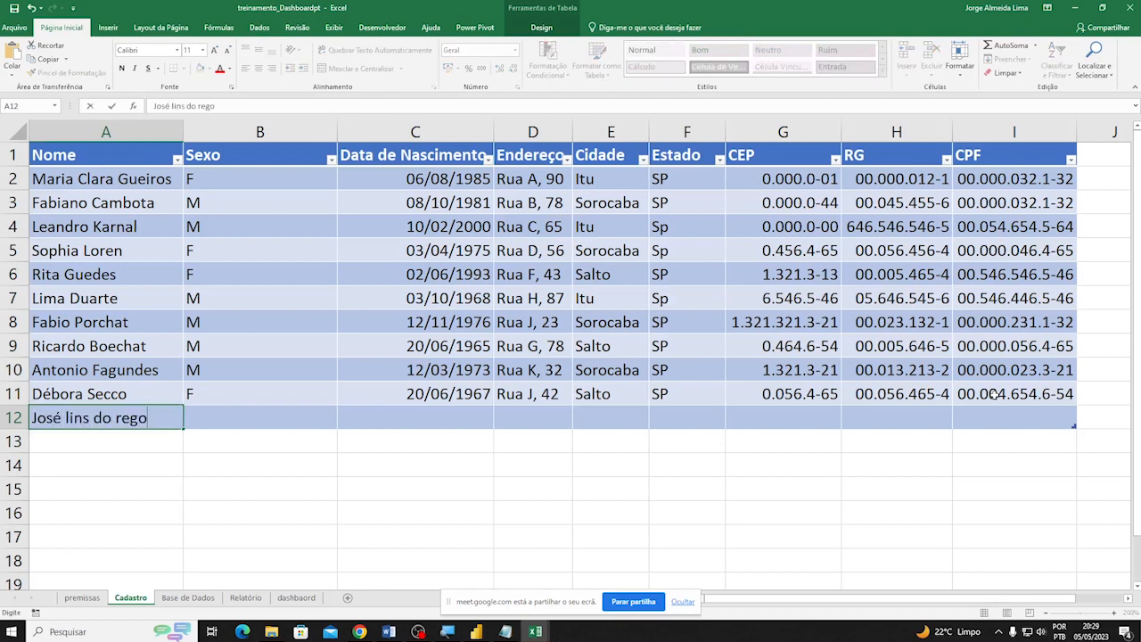
key(Tab)
text(M)
key(Tab)
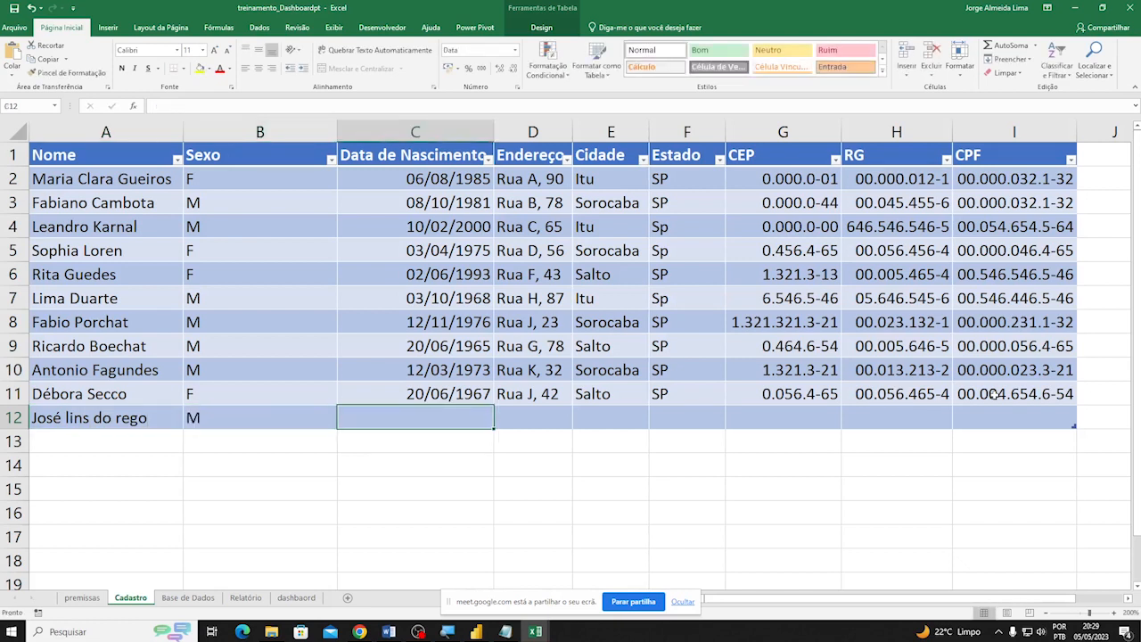
Enter the new student's date of birth and street address in the Cadastro table
text(13/)
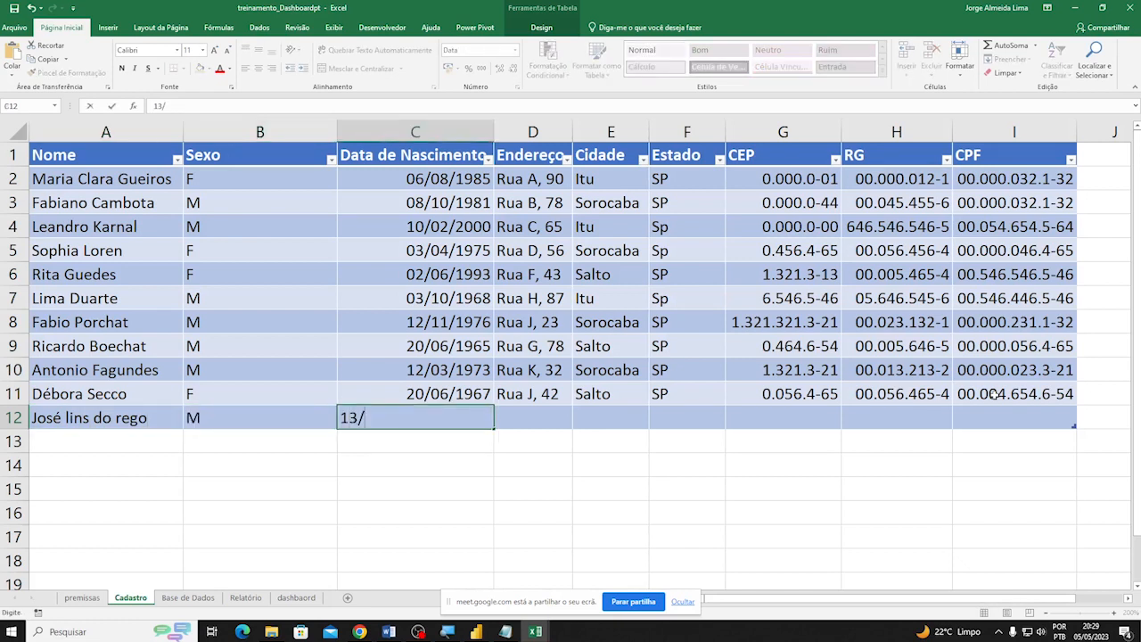
text(06/1986)
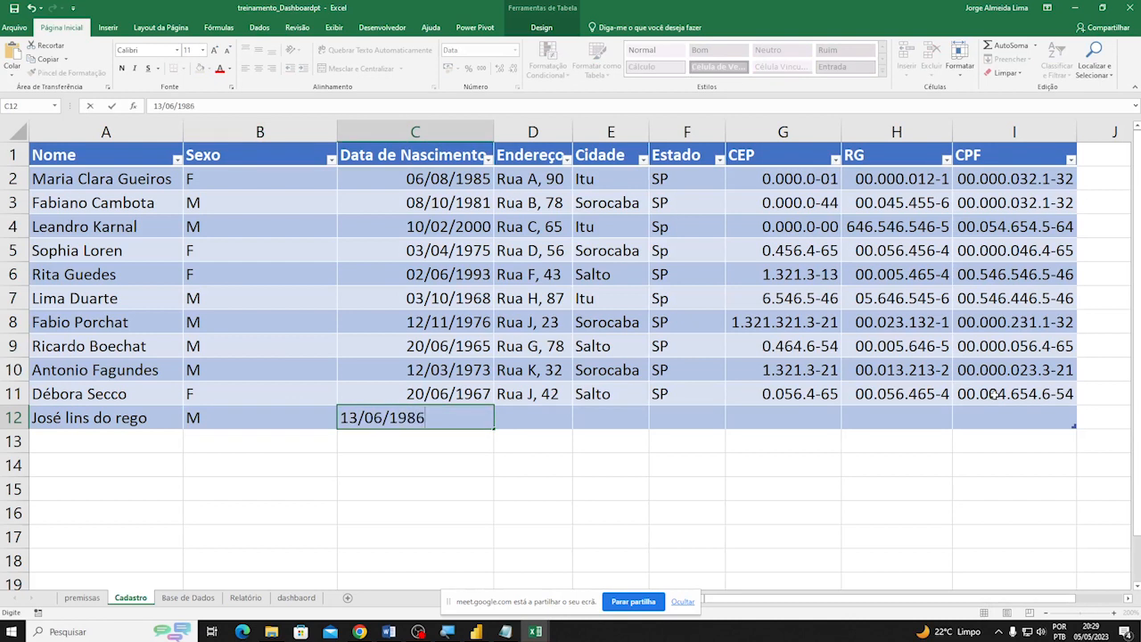
key(Tab)
text(R)
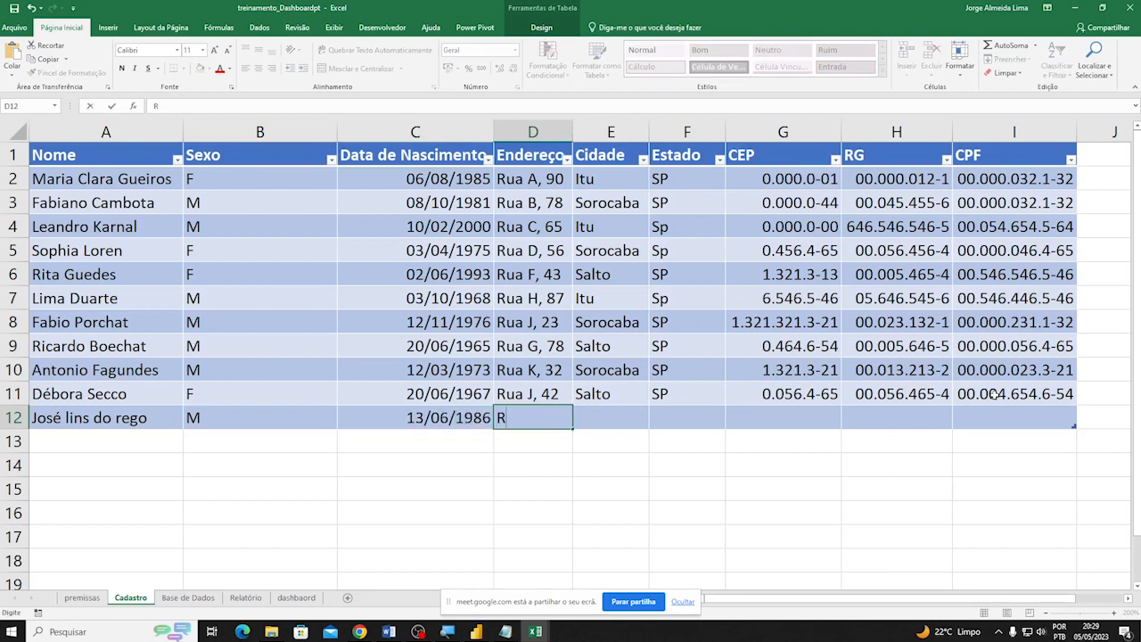
text(ua H, 34)
key(Tab)
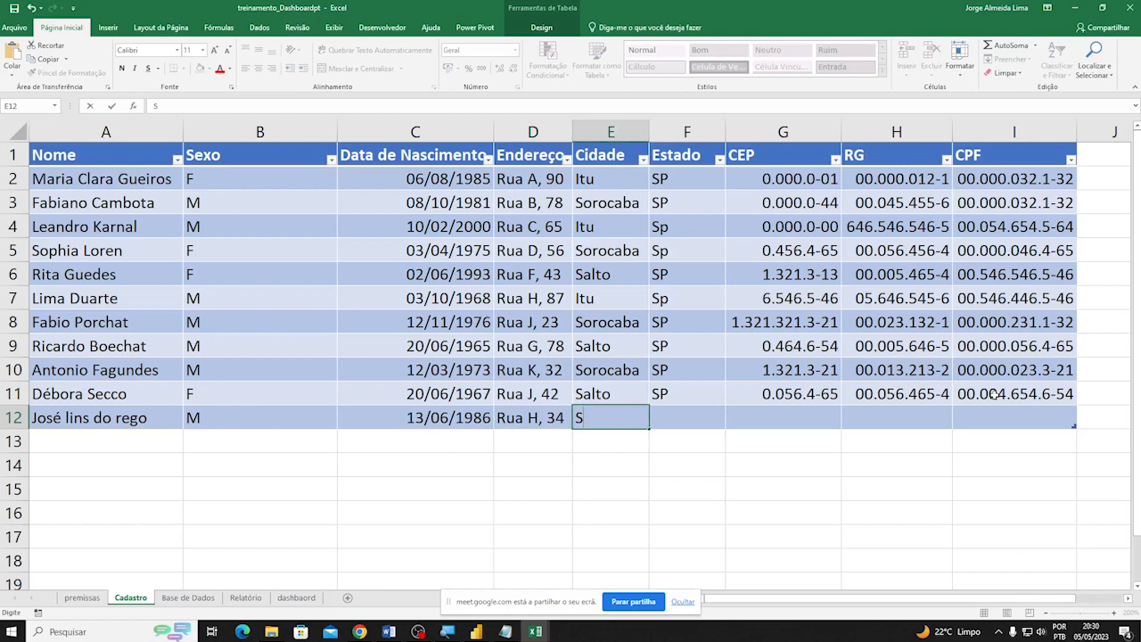
Set the new student's Cidade to Sorocaba and Estado to Sp
text(So)
key(Tab)
key(BackSpace)
text(p)
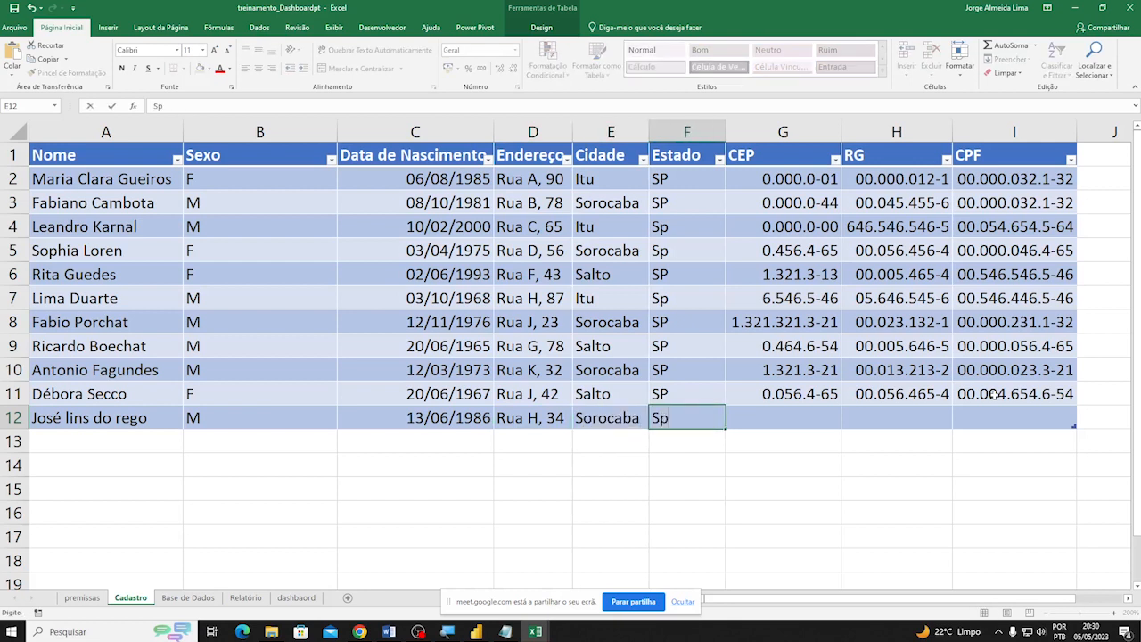
key(Tab)
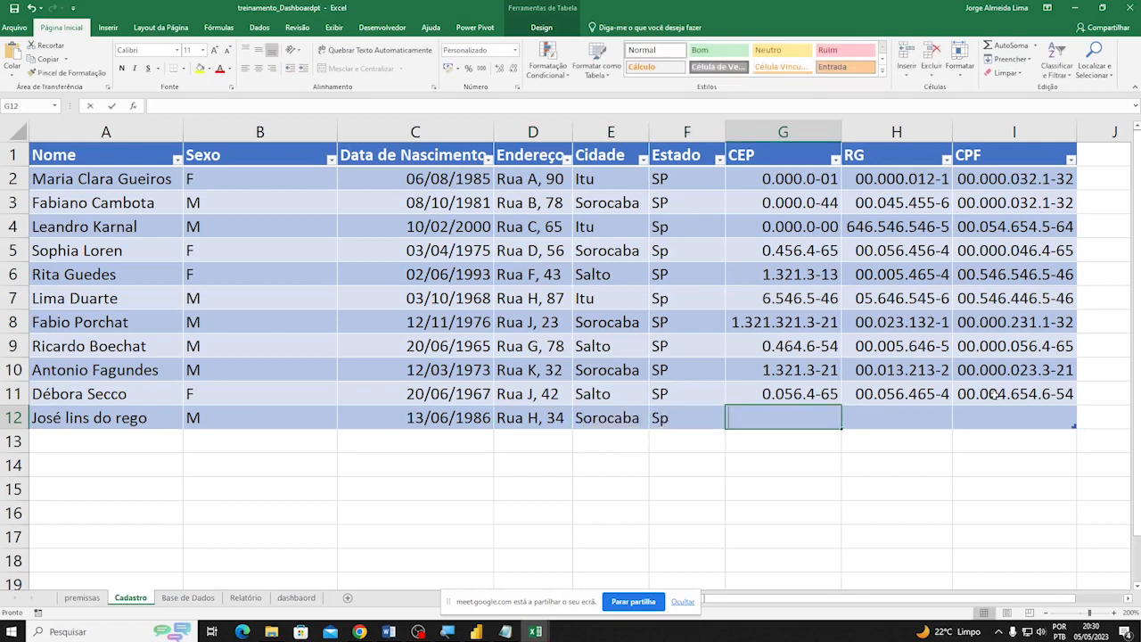
Enter the new student's postal code, RG number and CPF number to complete the Cadastro record
text(131232)
key(Tab)
text(321321)
key(Tab)
text(231.3-12)
key(Return)
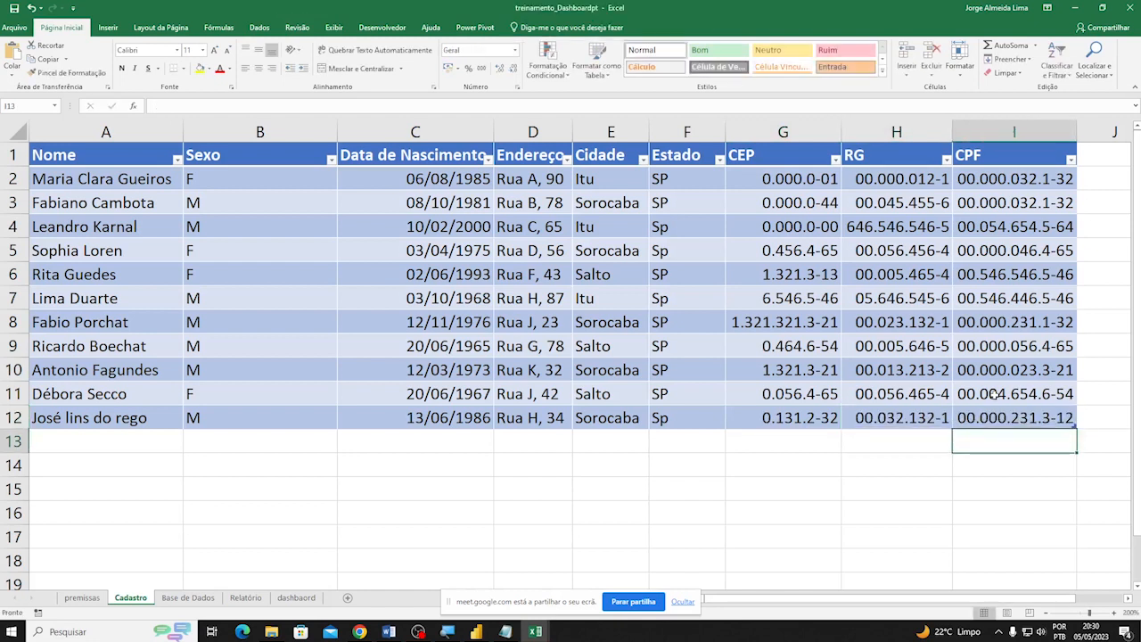
Add a new row to the end of the Base de Dados table with 05/05/2023 as the Data de Matrícula
click(80, 597)
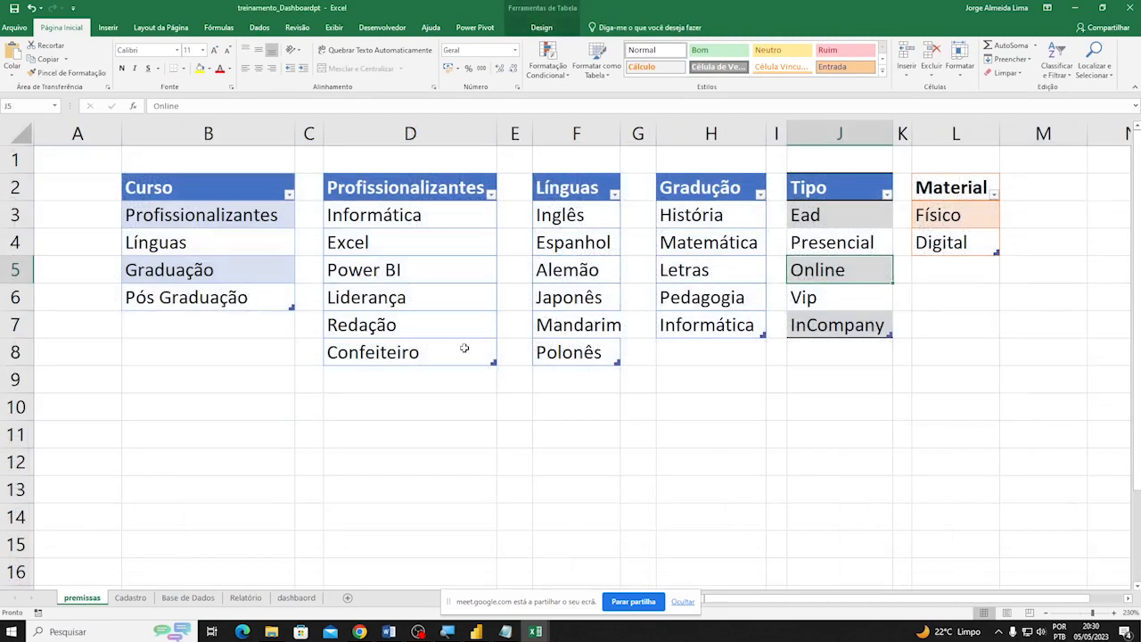
click(187, 598)
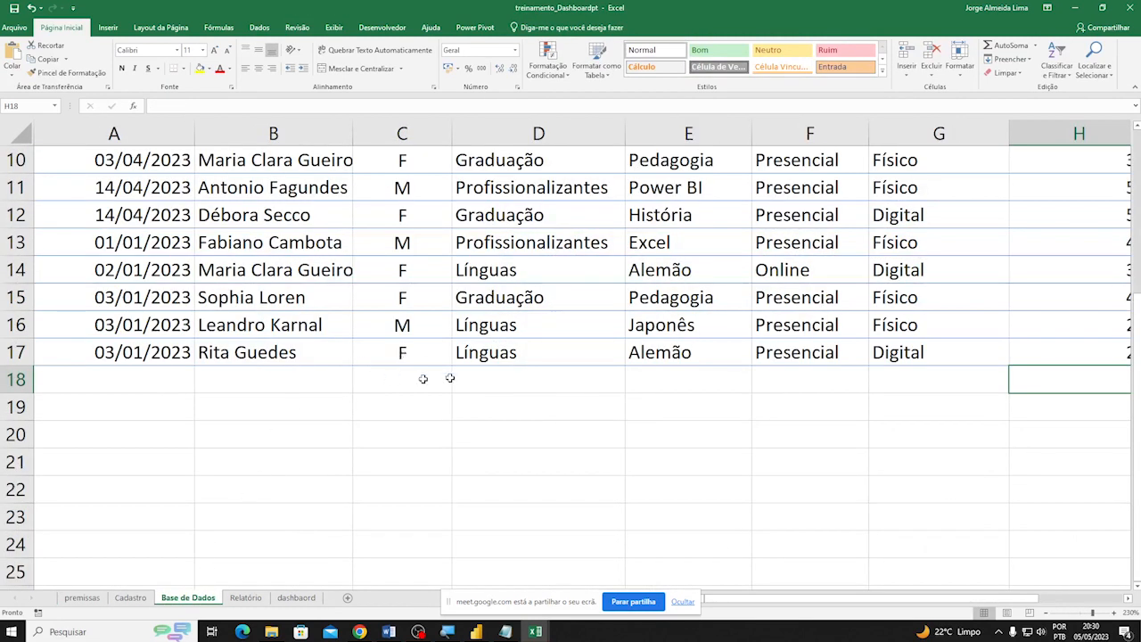
drag(743, 600, 947, 595)
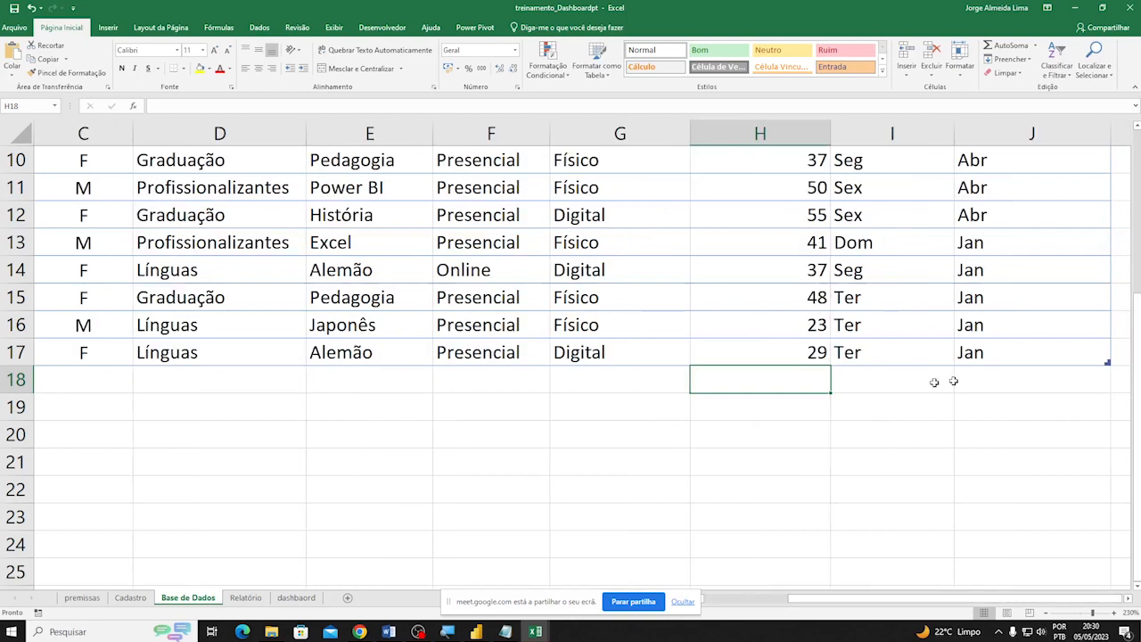
click(984, 363)
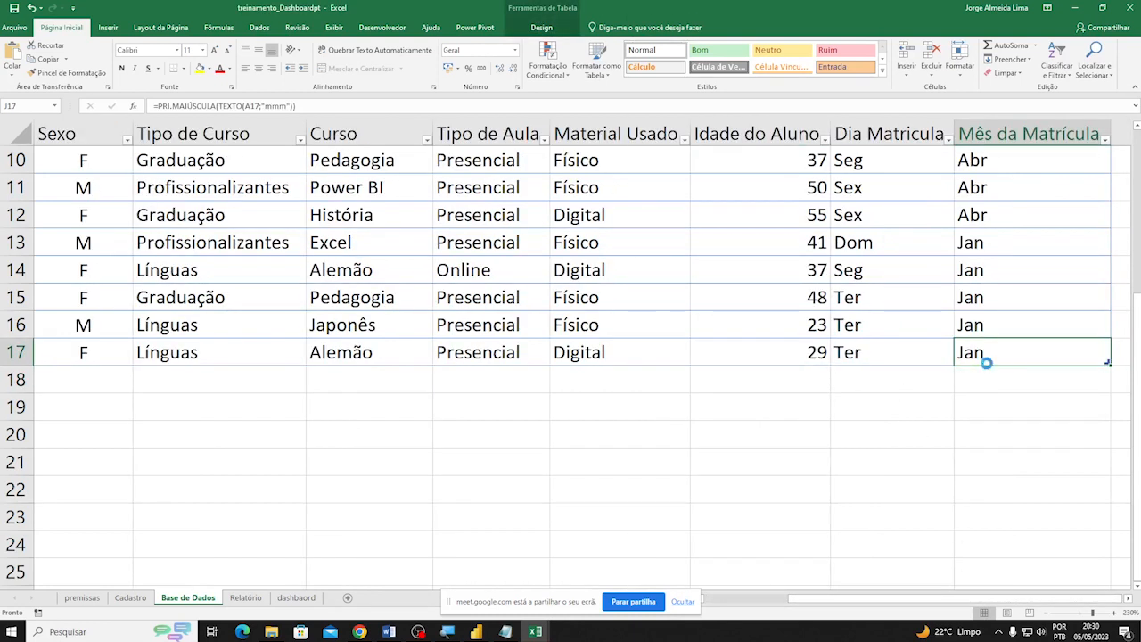
key(Tab)
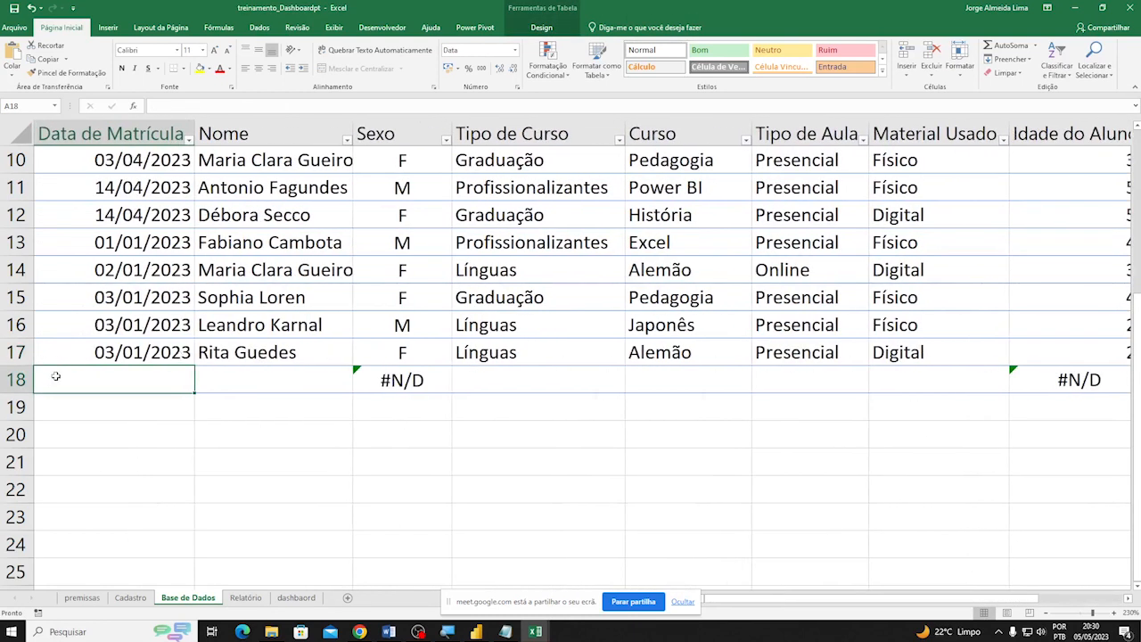
text(05/0)
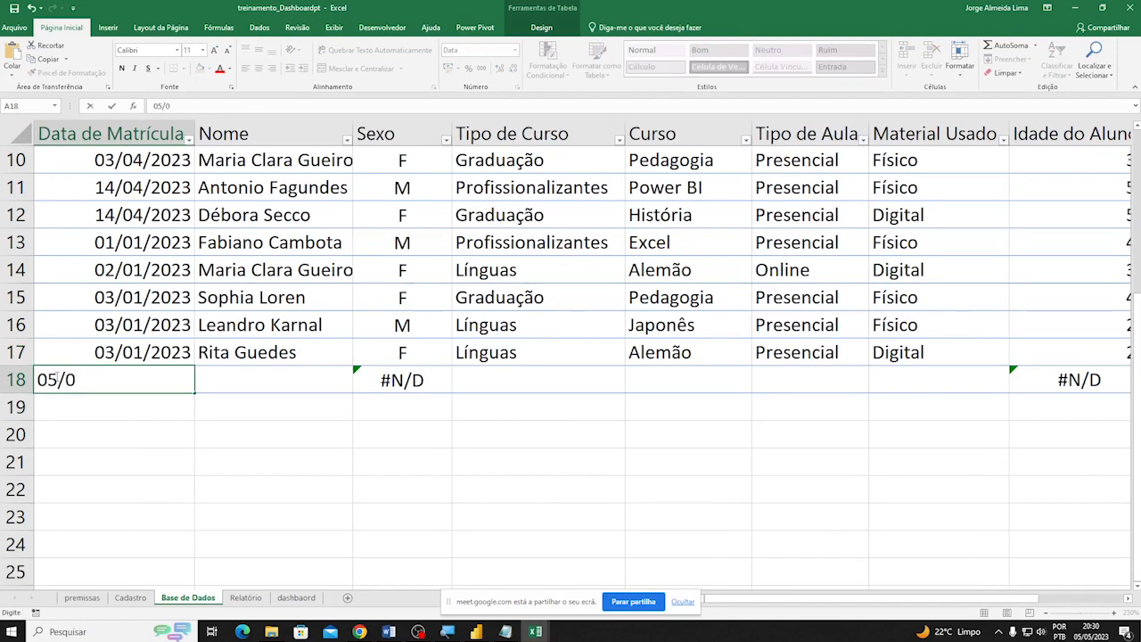
text(5/2023)
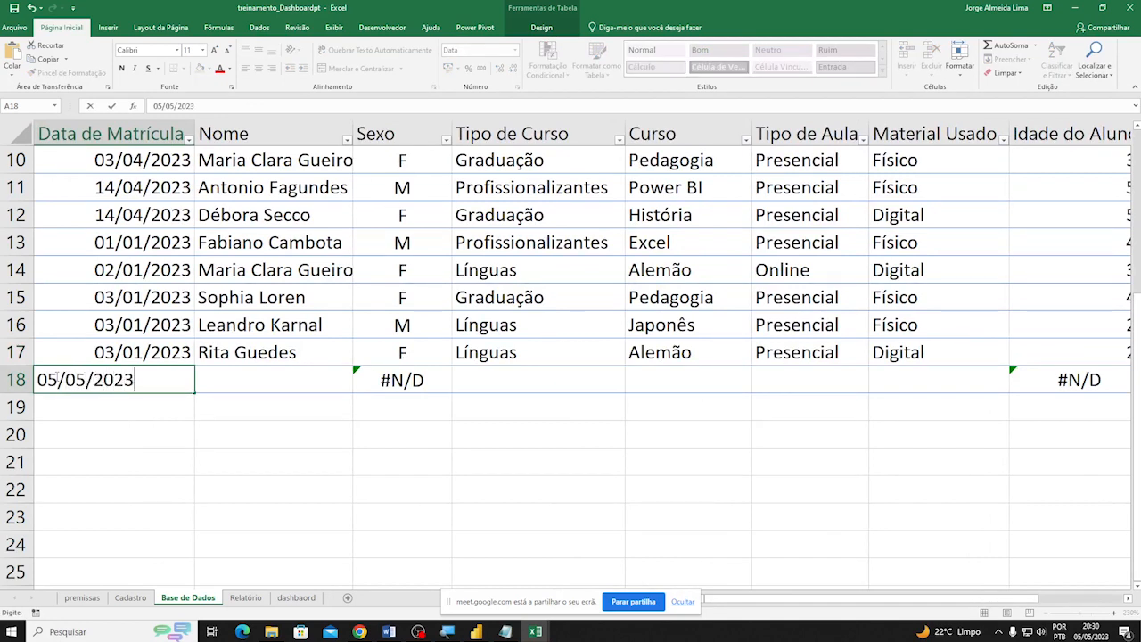
Choose the newly registered student's name in the Nome cell of the new enrollment row
key(Tab)
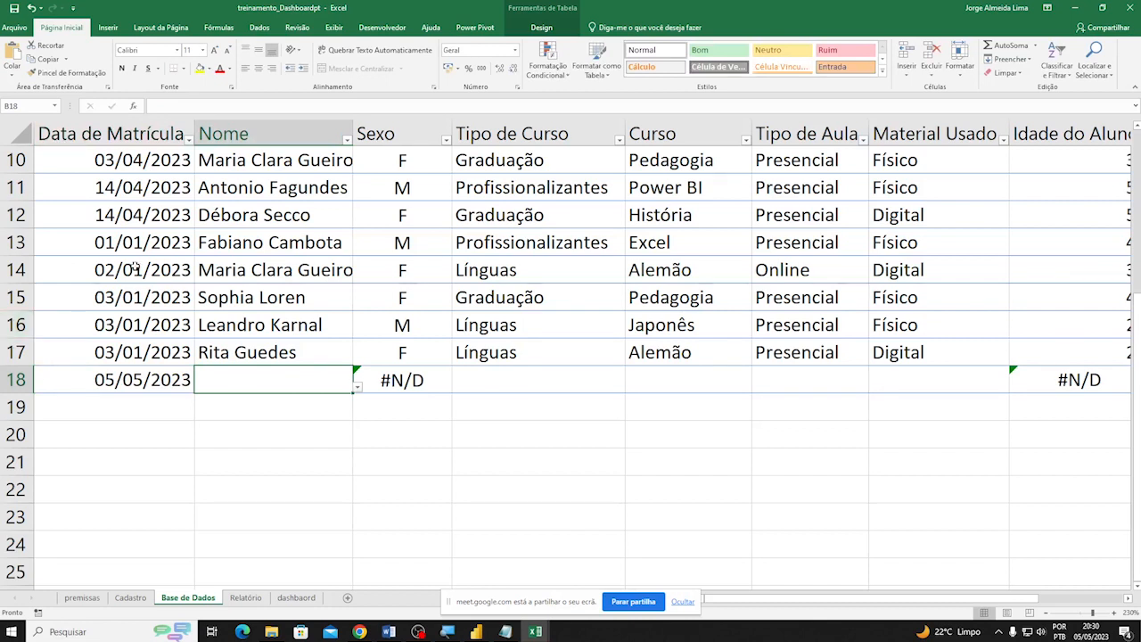
click(359, 389)
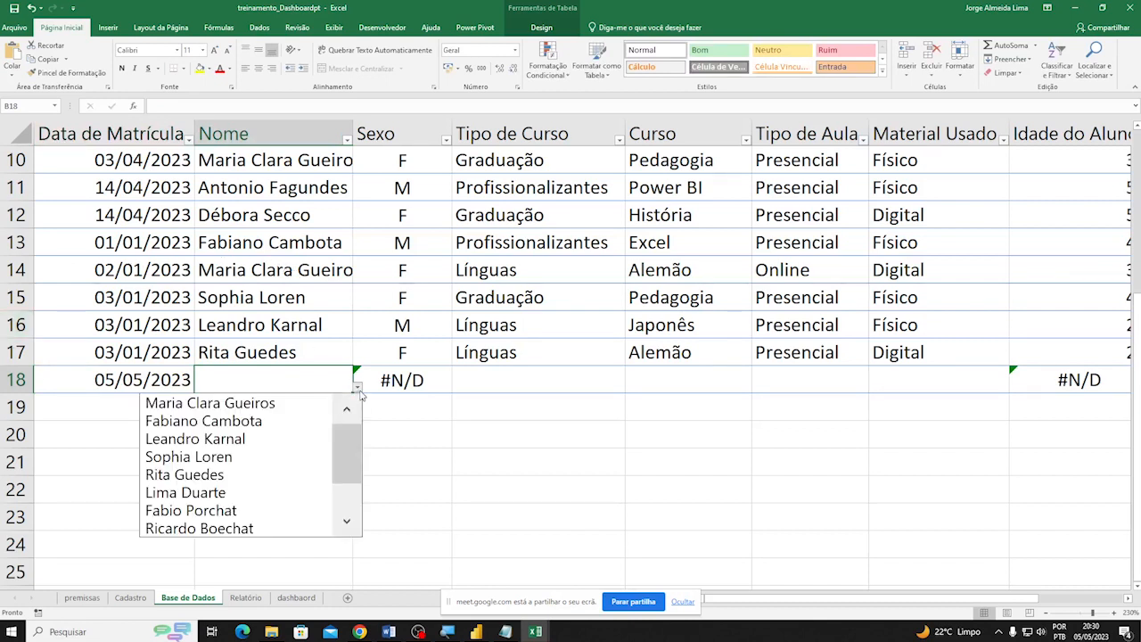
scroll(321, 456, down, 1)
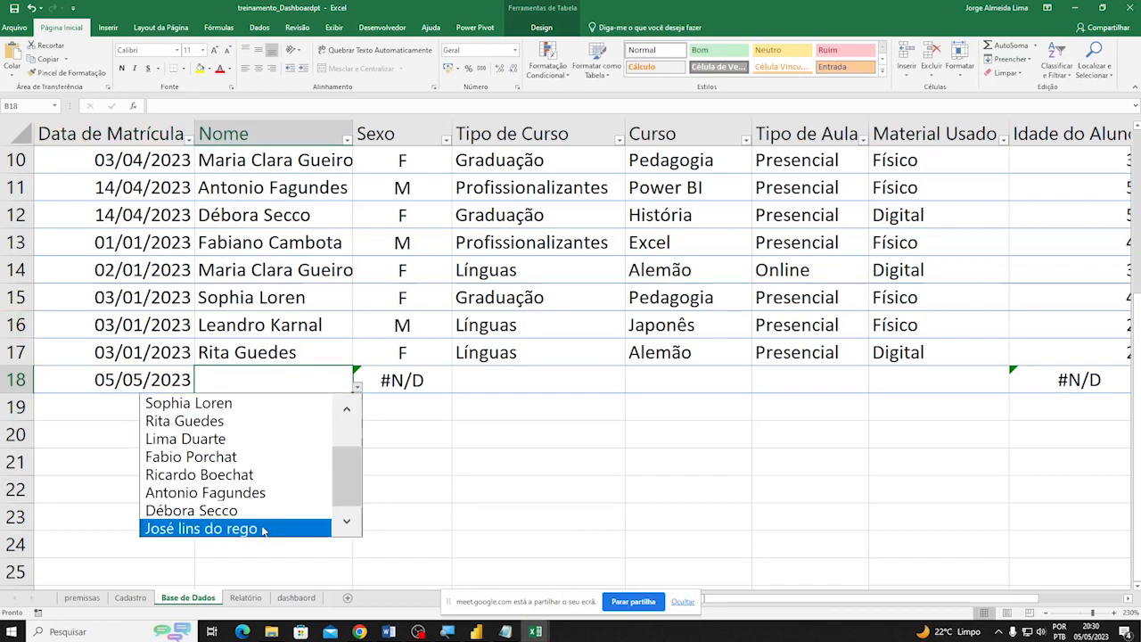
click(264, 528)
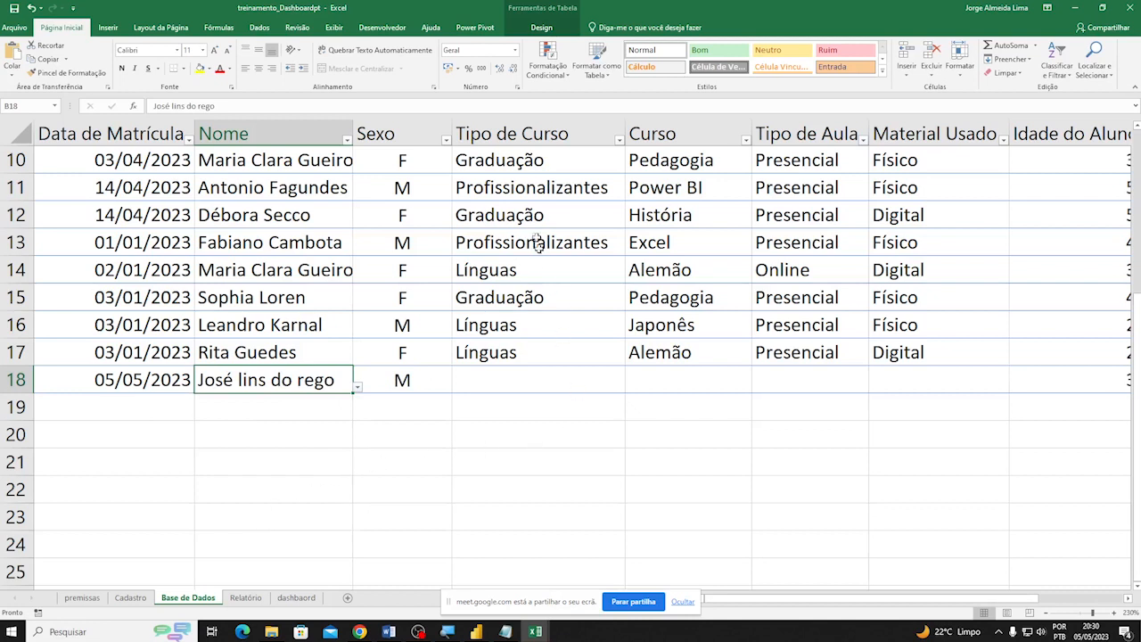
Set Tipo de Curso to Profissionalizantes in the new enrollment row, and move to its Curso cell
click(82, 597)
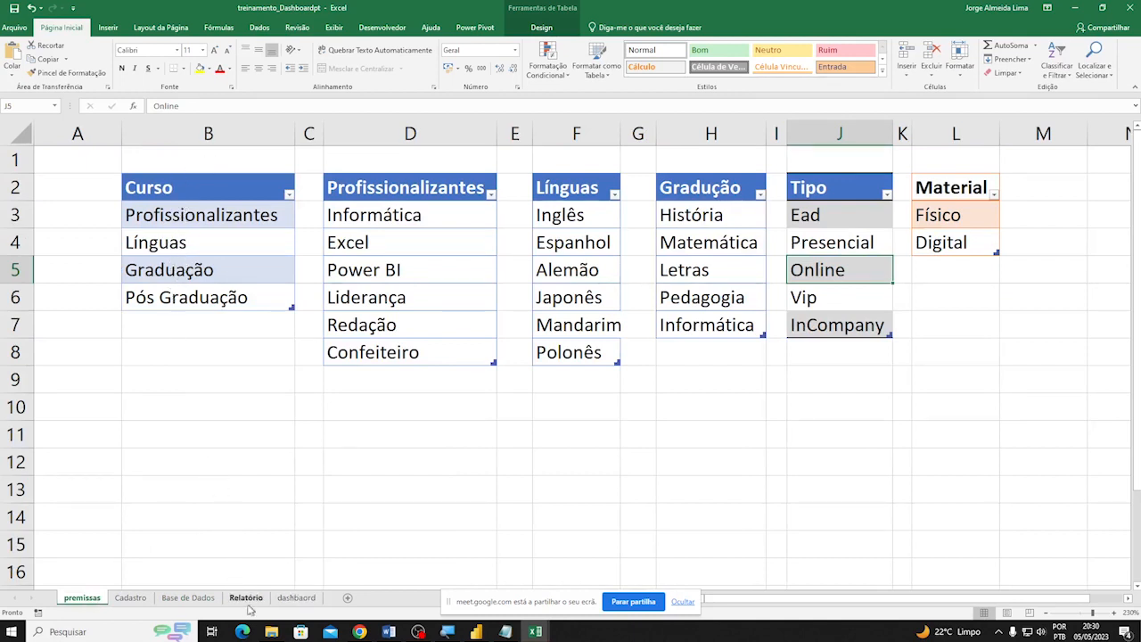
click(187, 597)
click(522, 377)
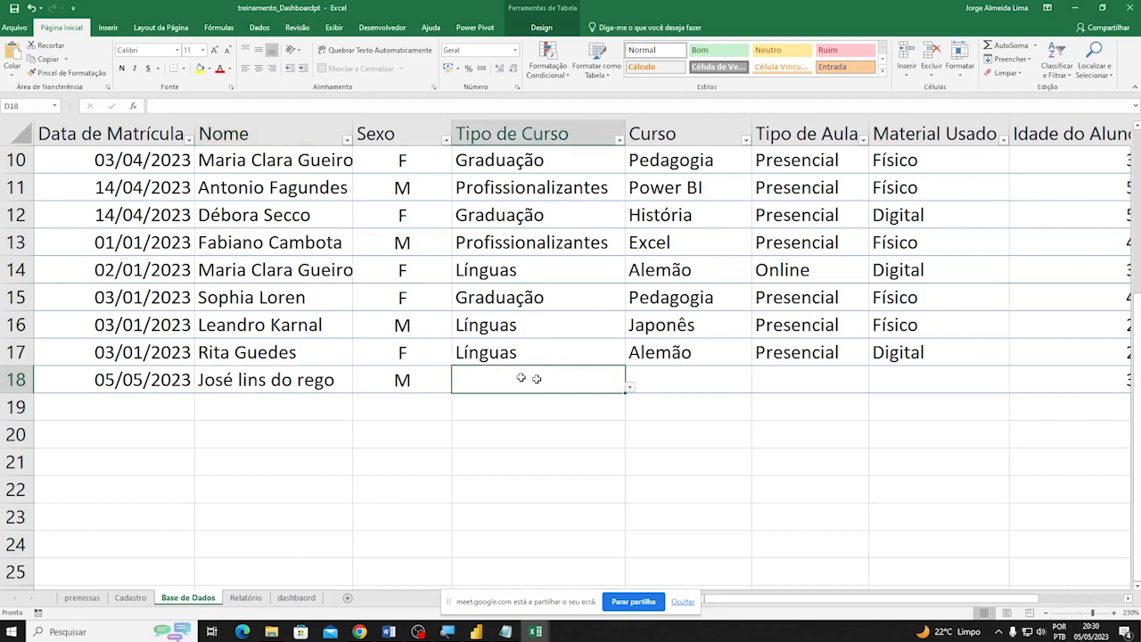
click(630, 389)
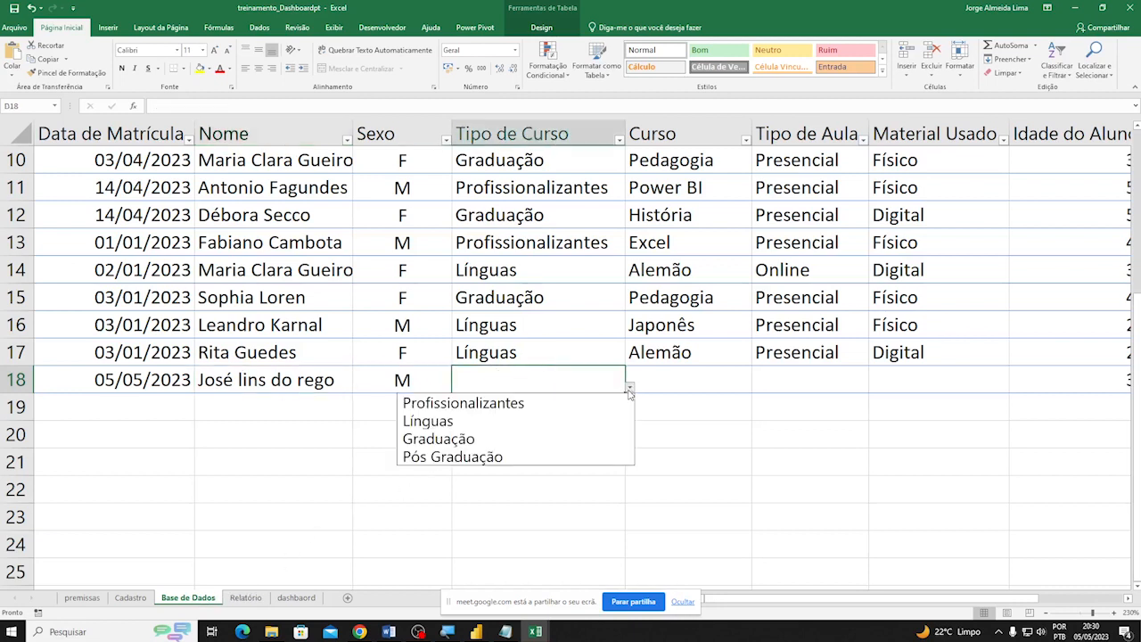
click(582, 405)
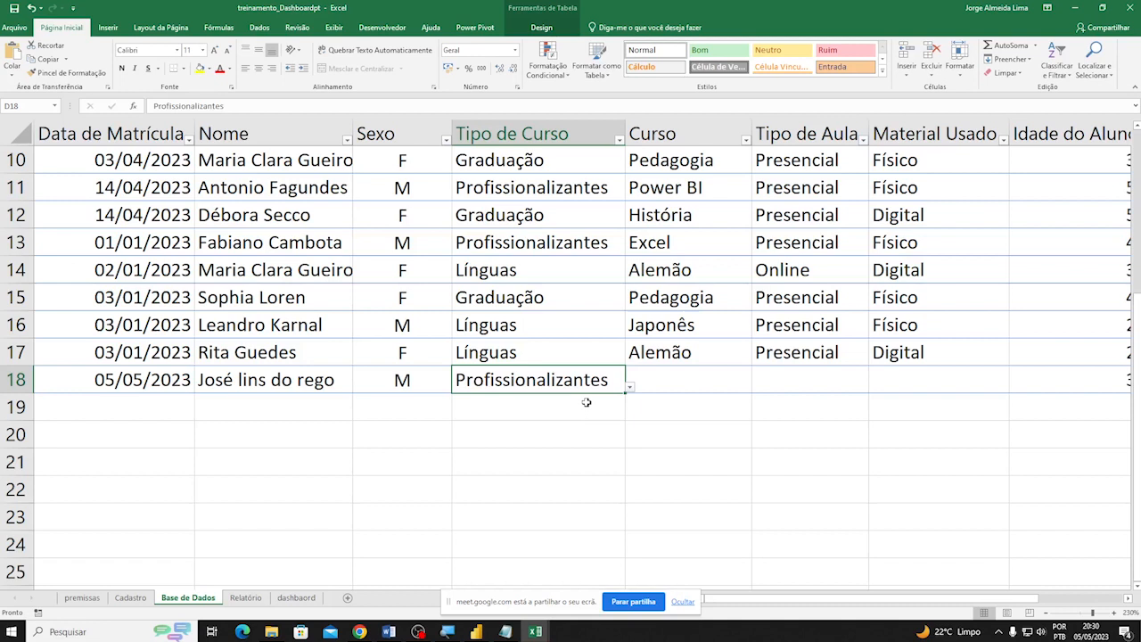
click(670, 379)
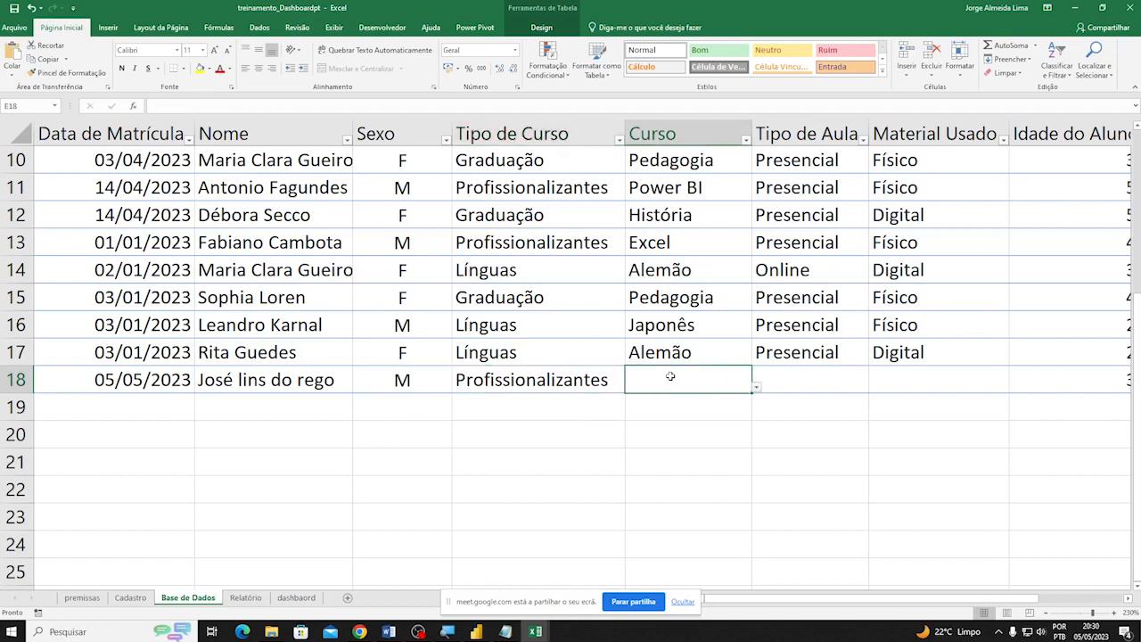
Complete the new enrollment row with Liderança as Curso, Presencial as Tipo de Aula and Digital as Material Usado
click(757, 391)
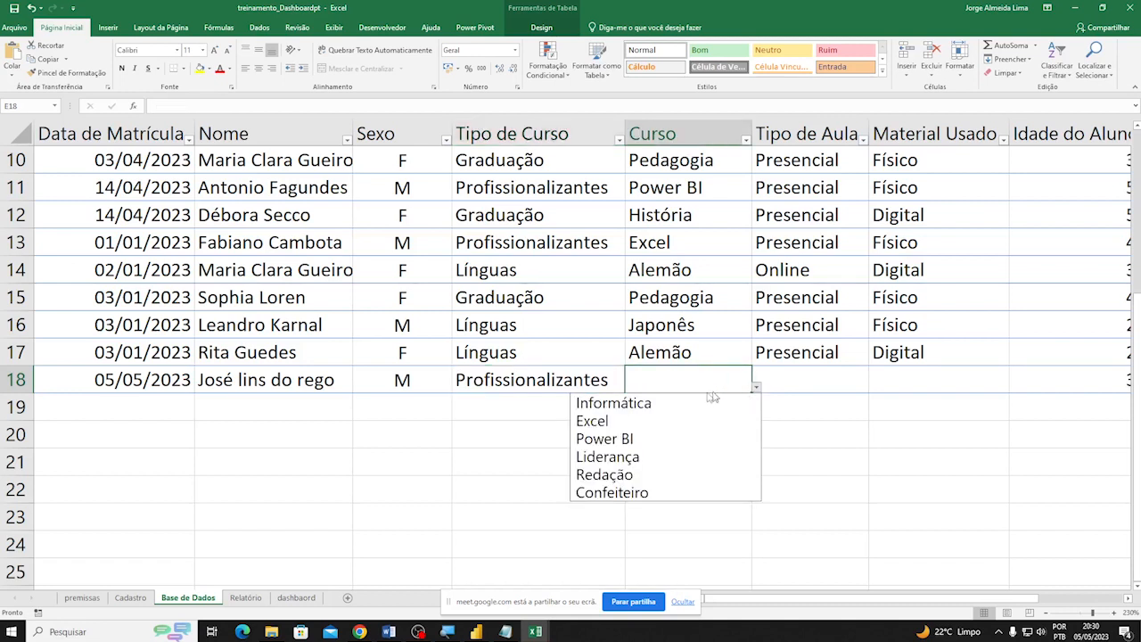
click(622, 458)
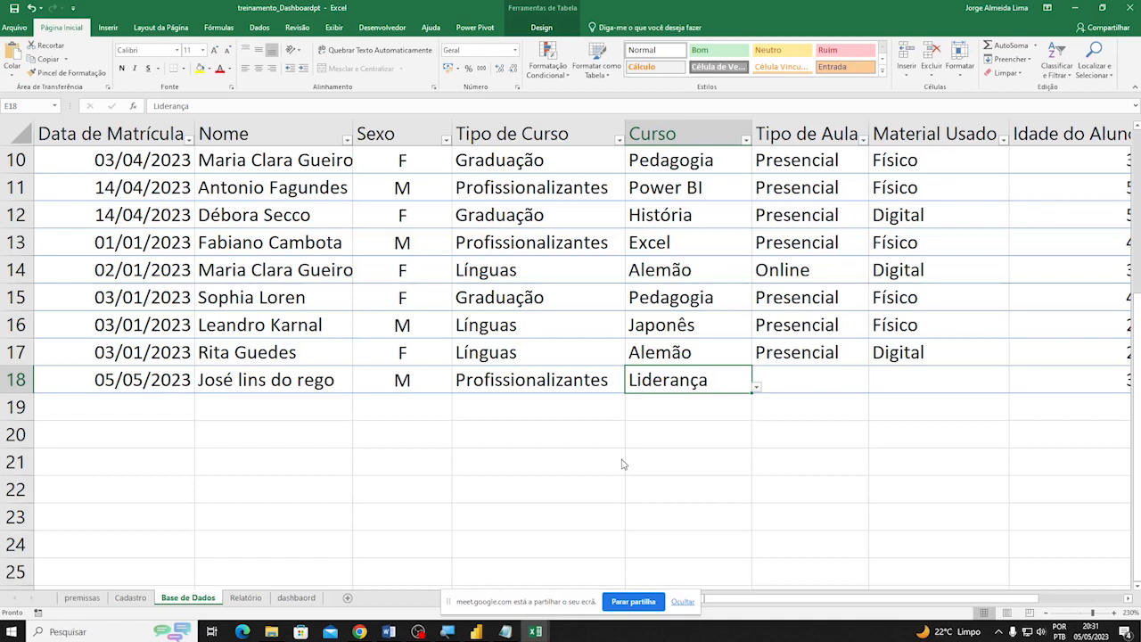
click(796, 381)
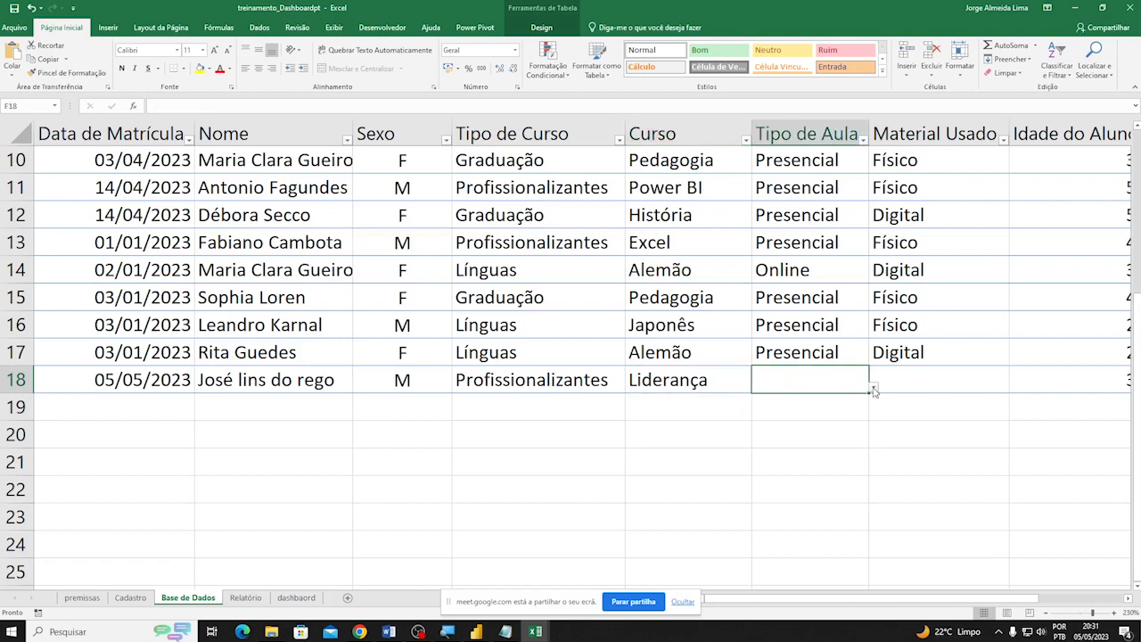
click(874, 389)
click(785, 420)
click(967, 397)
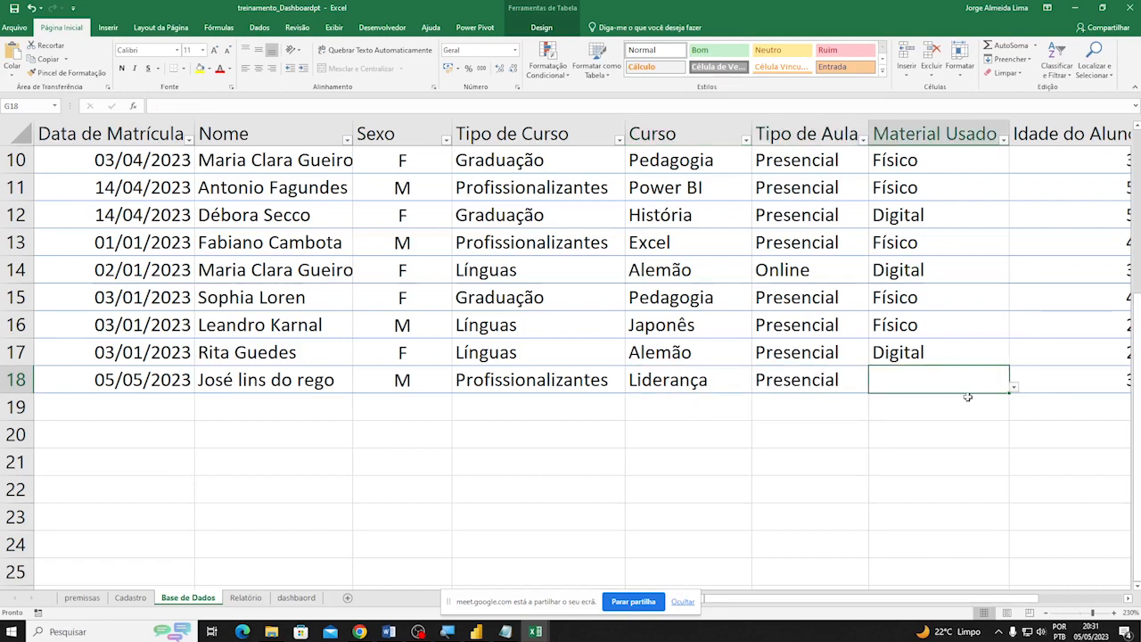
click(1014, 386)
click(909, 418)
Show the Relatório sheet's pivot tables and highlight the list of analyses with their chart types in A3:B11
click(246, 598)
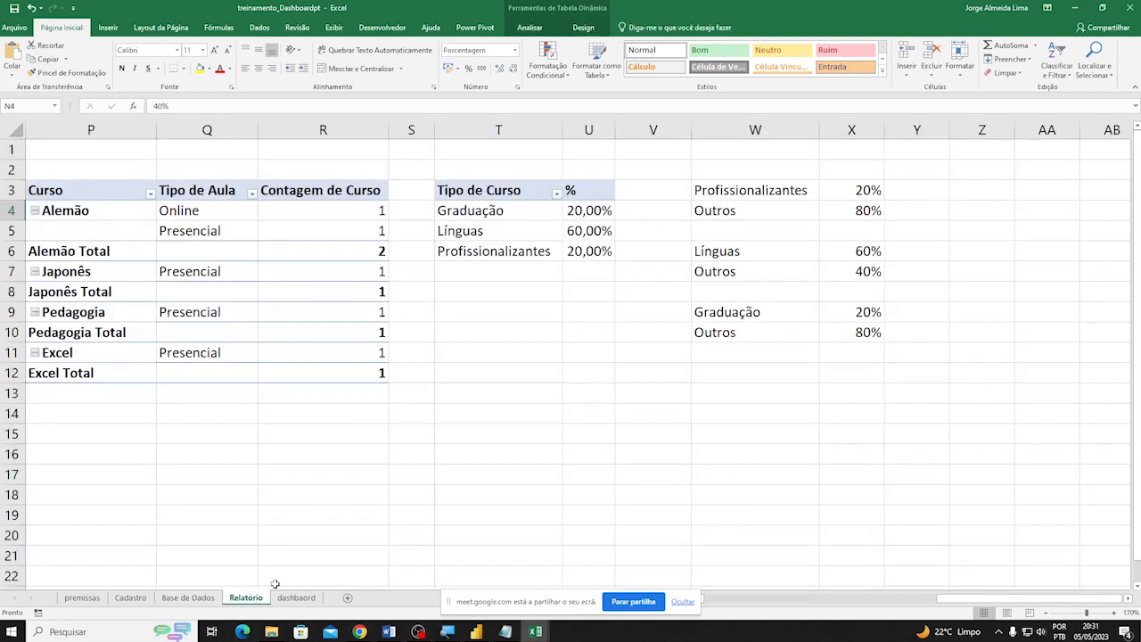
drag(965, 600, 687, 600)
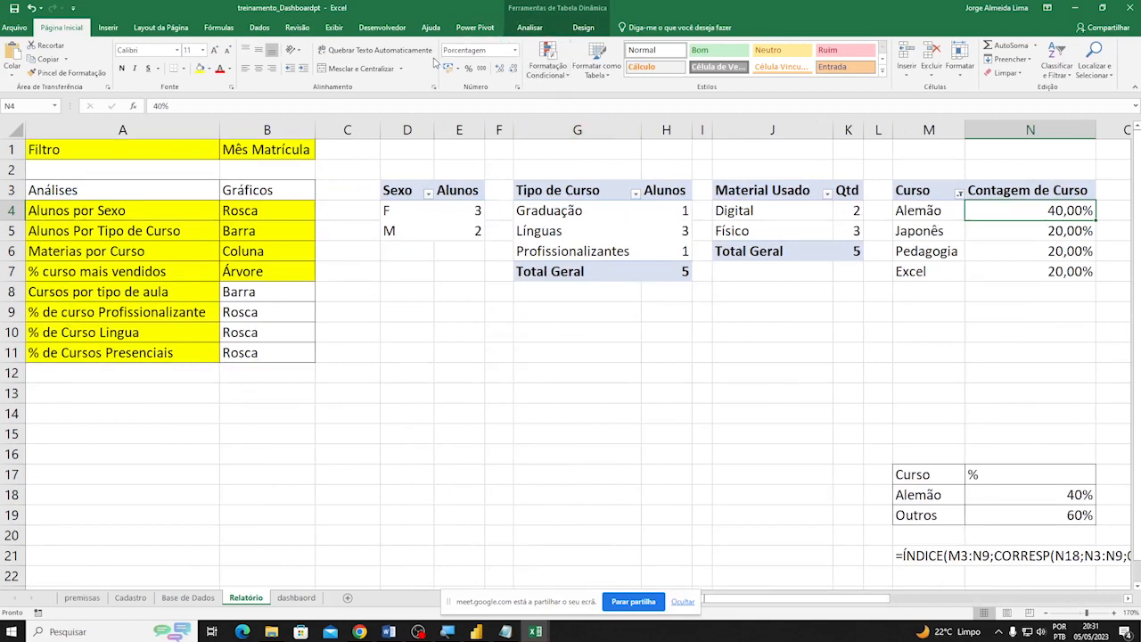
click(530, 28)
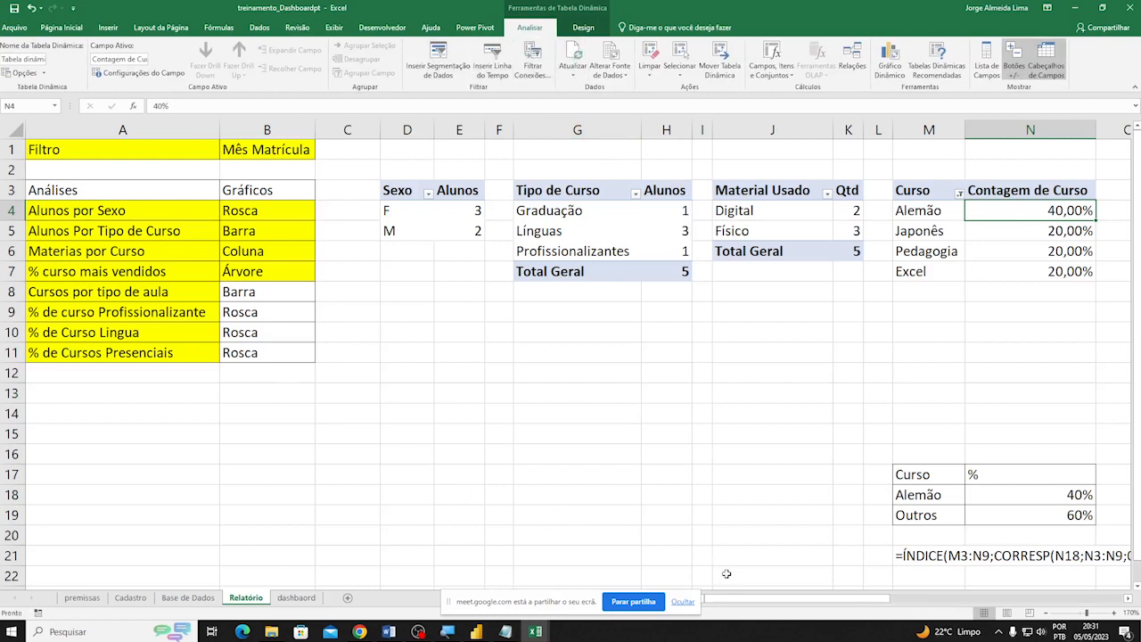
click(683, 602)
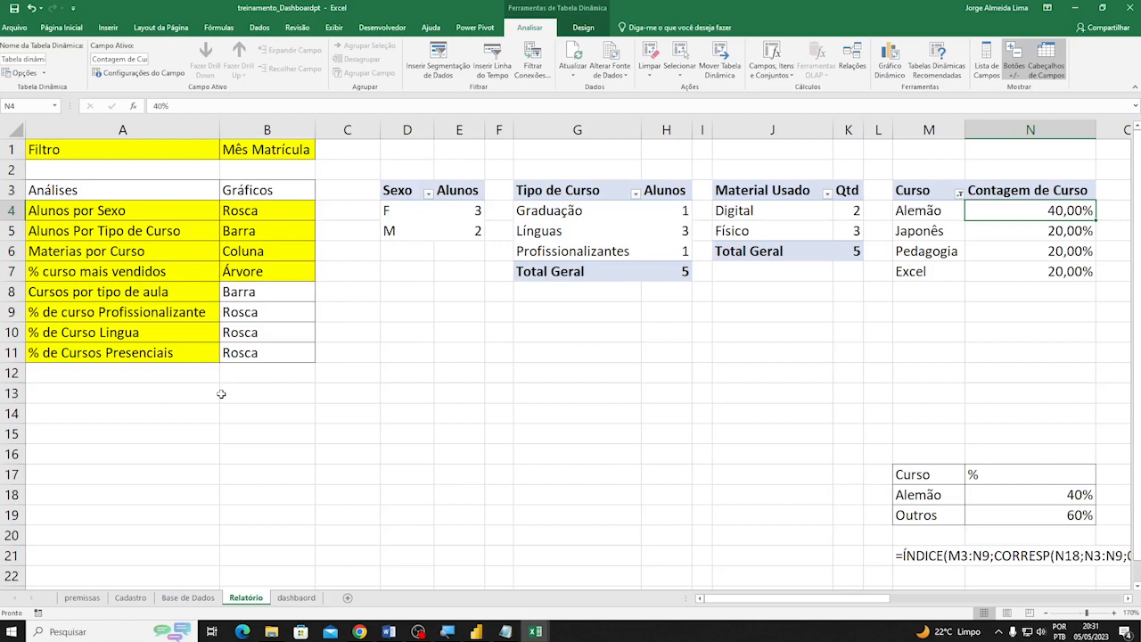
drag(153, 187, 241, 351)
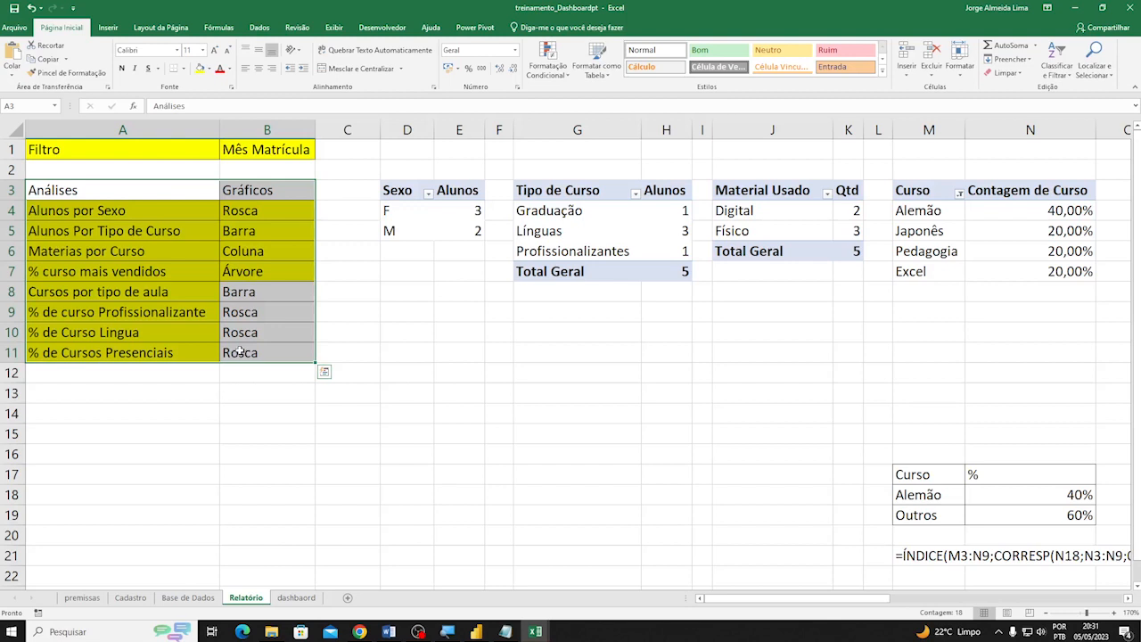
Review the enrollment records in Base de Dados and the course option lists in the premissas sheet
click(183, 598)
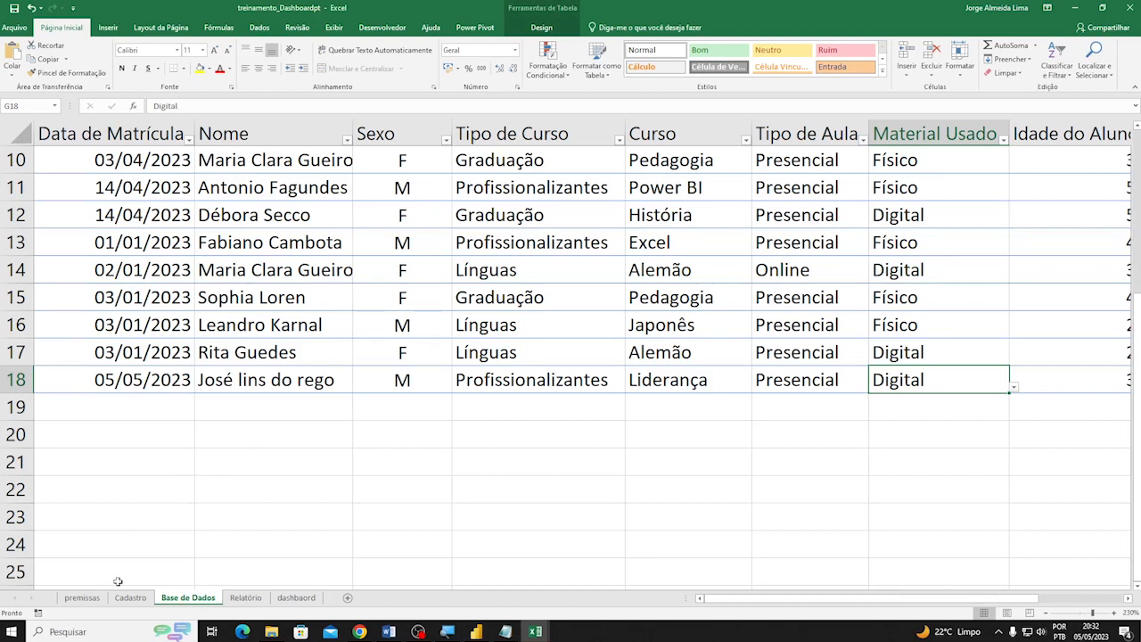
click(87, 600)
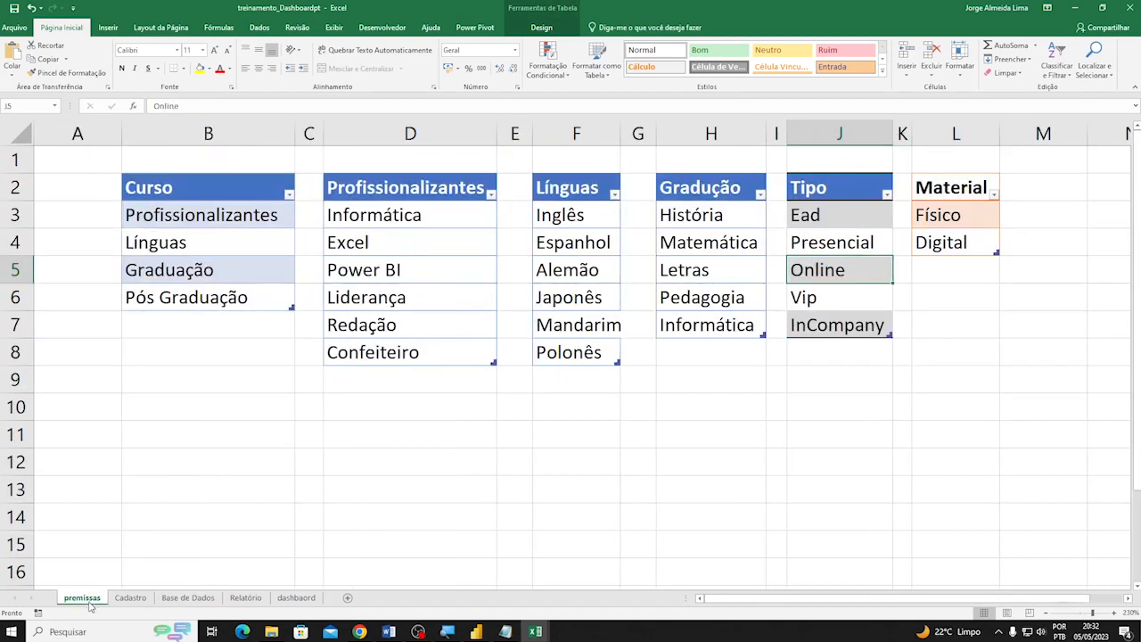
key(alt+Tab)
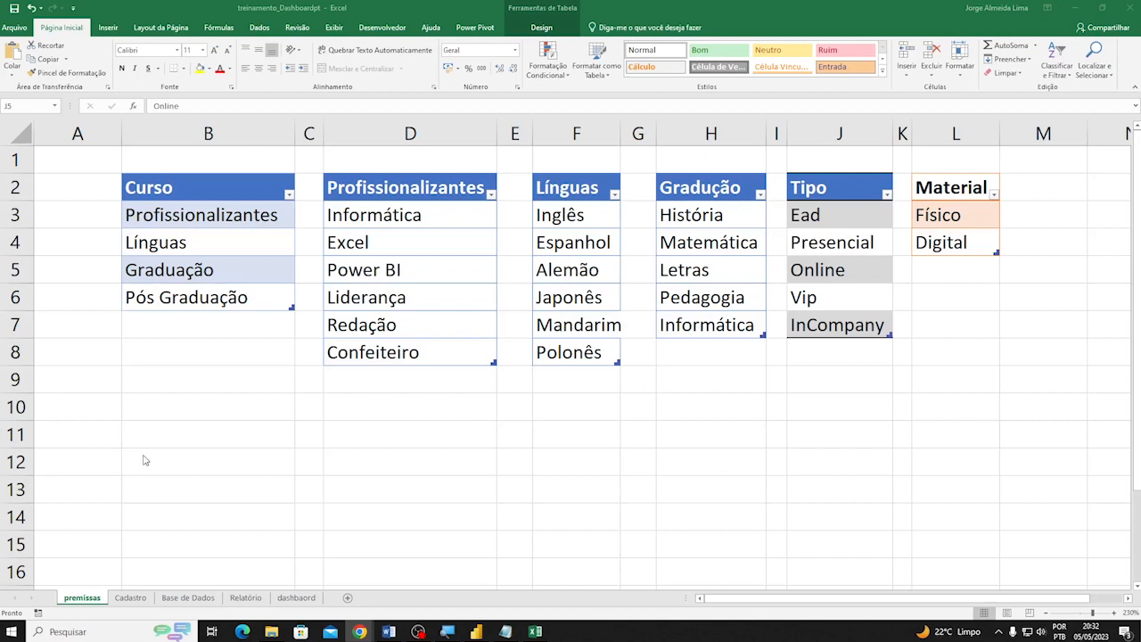
click(183, 599)
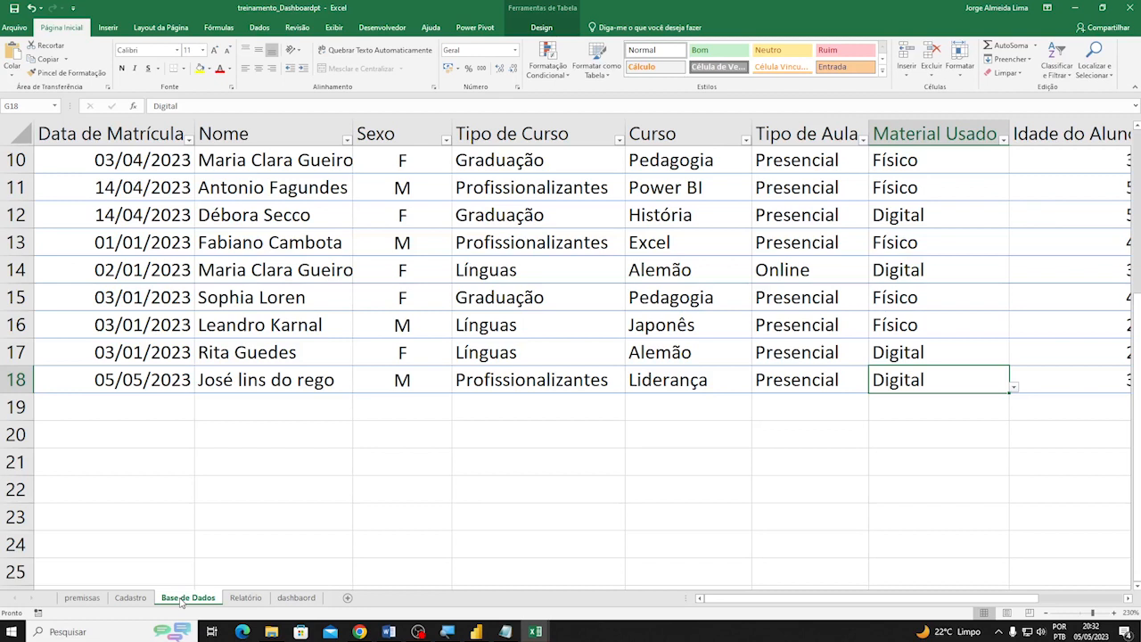
Examine the pivot tables and percentage breakdowns across the whole Relatório sheet
click(246, 598)
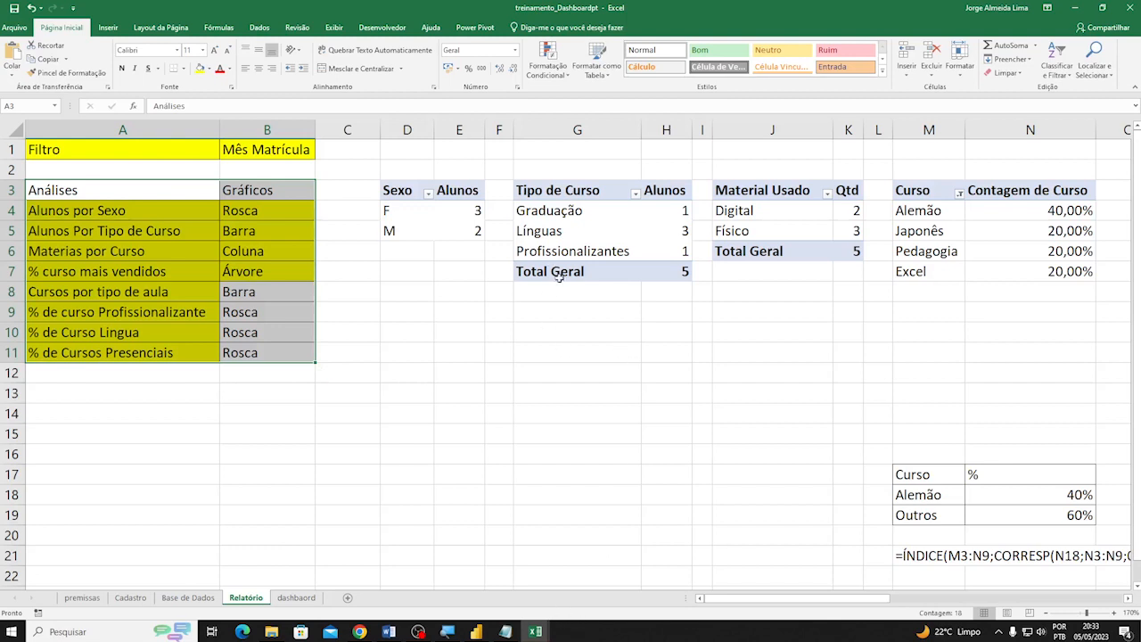
drag(782, 598, 1016, 599)
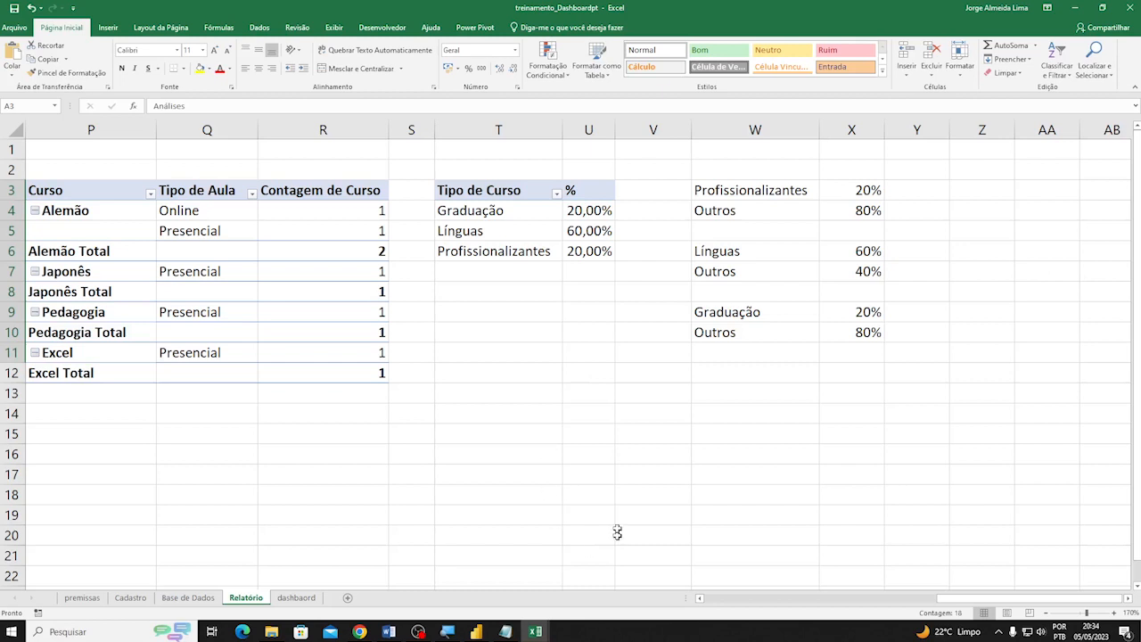
drag(952, 598, 689, 537)
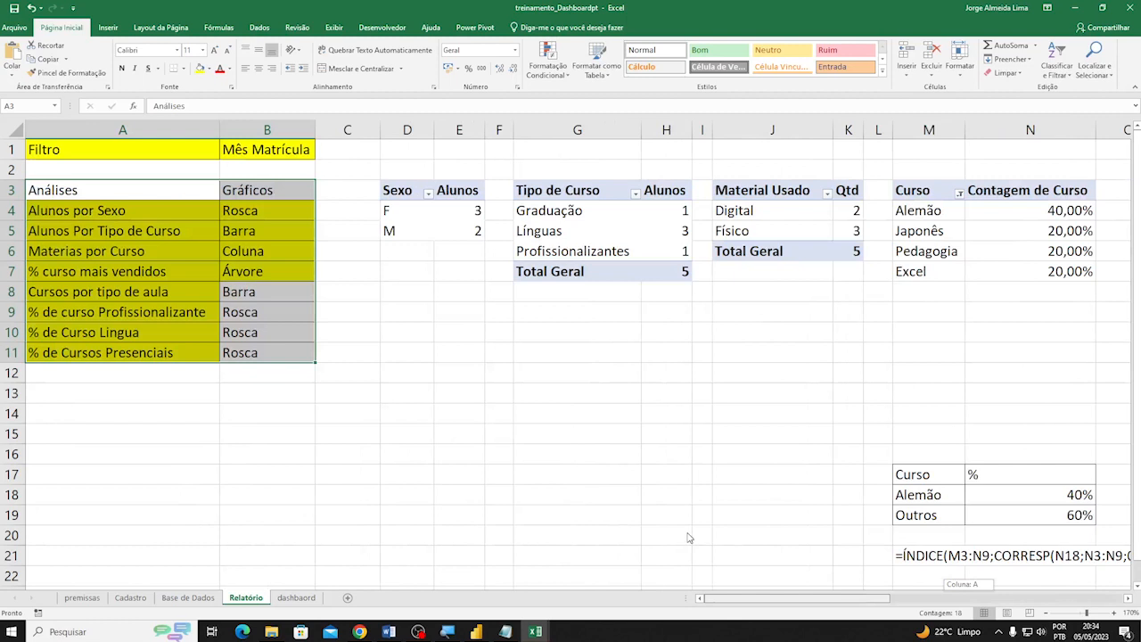
drag(688, 537, 1116, 525)
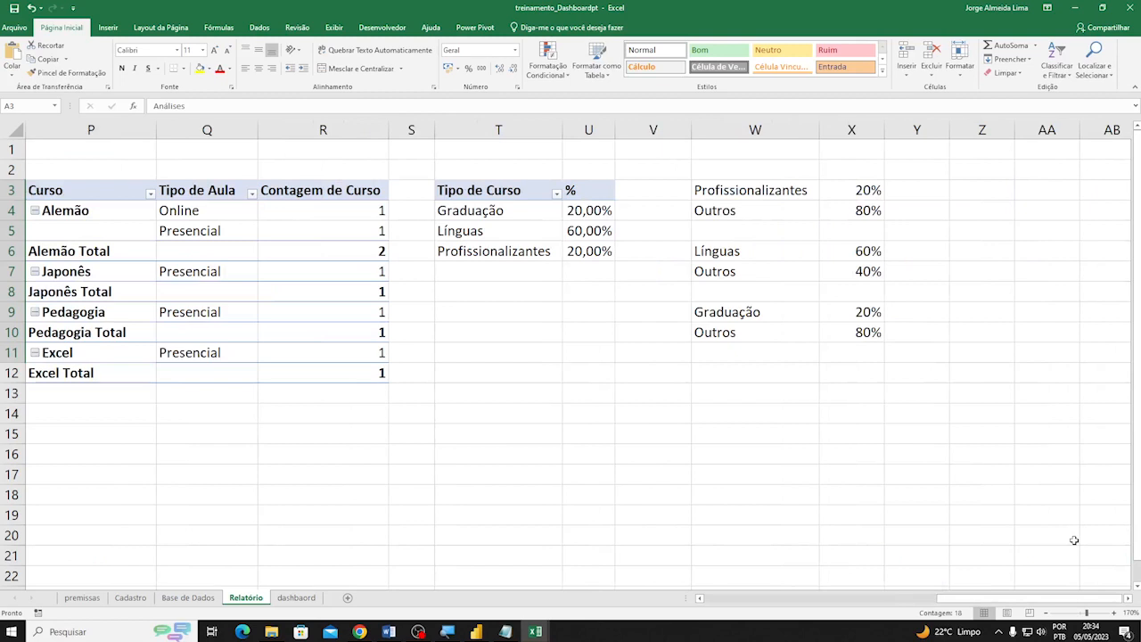
Copy the Tipo de Curso percentage pivot table from T3:U6 to cell Z3
drag(506, 192, 587, 248)
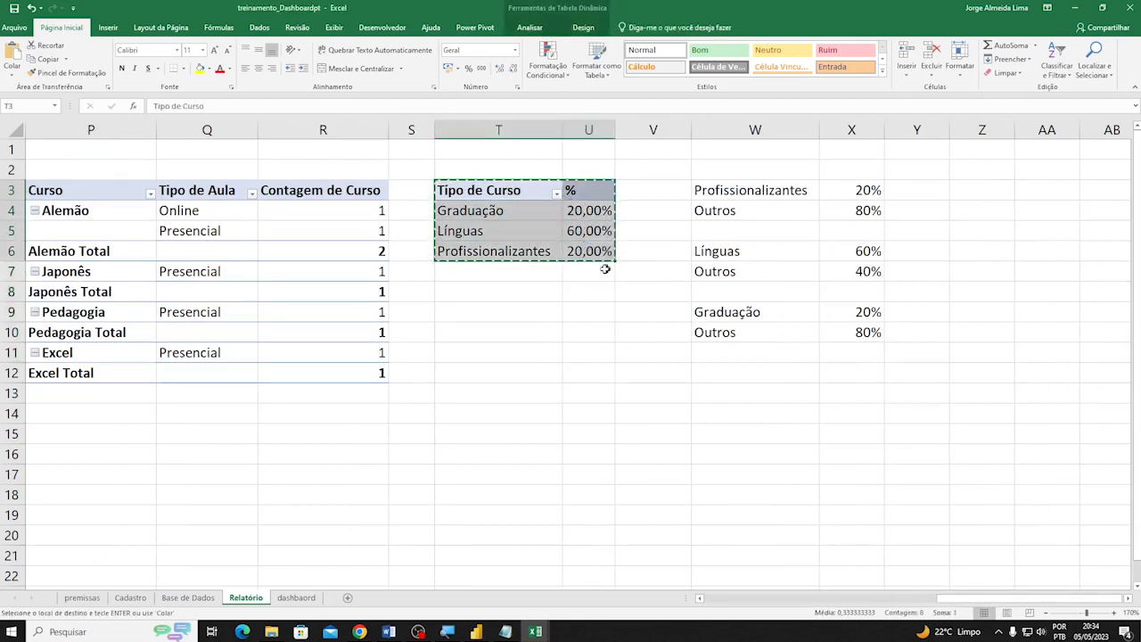
key(ctrl+c)
click(975, 192)
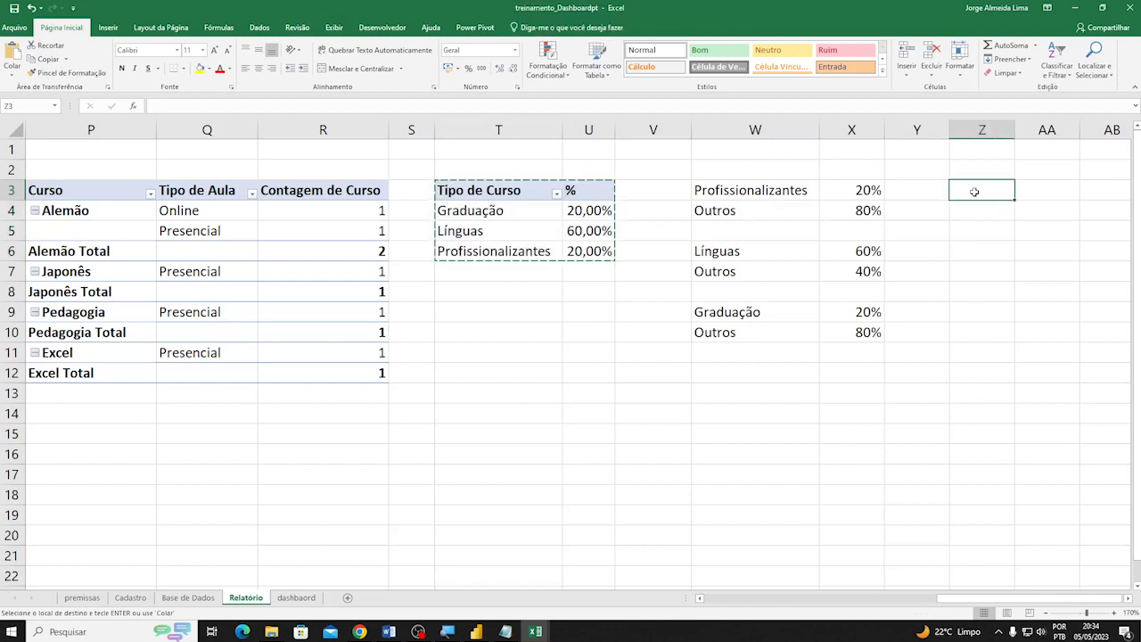
key(ctrl+v)
Empty the copied pivot table at Z3 by removing Tipo de Curso from its rows and % from its values
click(988, 215)
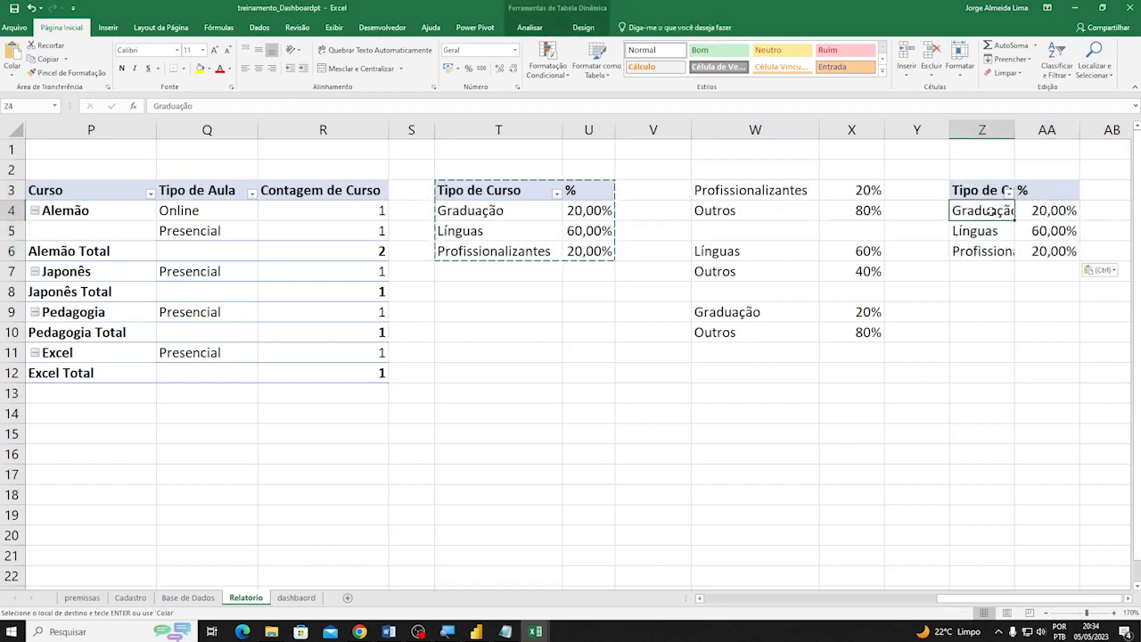
click(1044, 214)
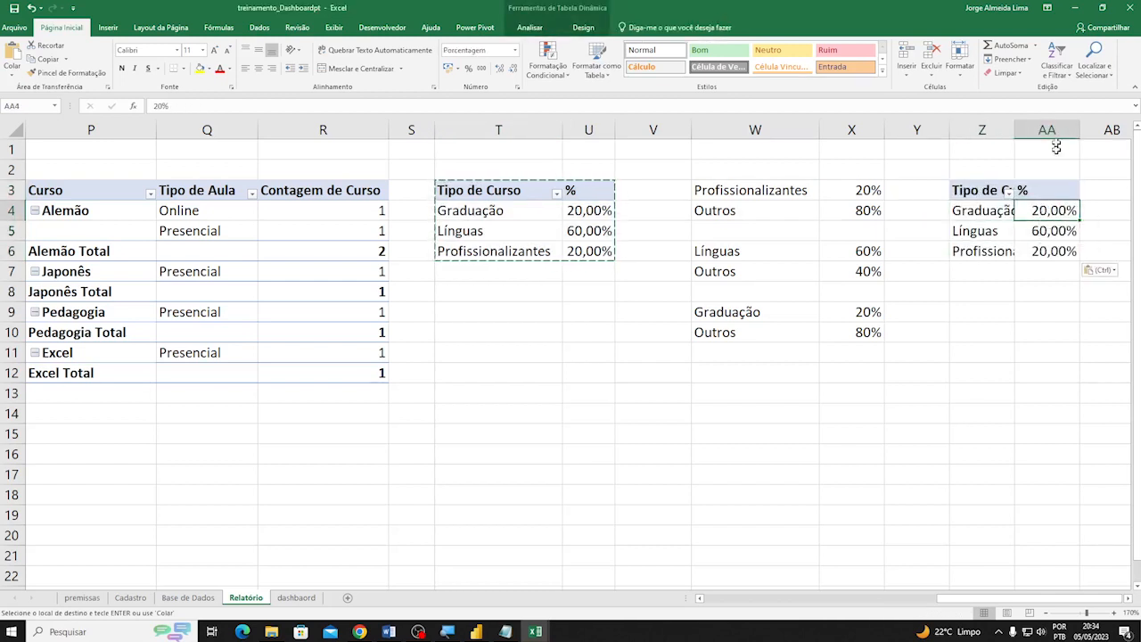
click(551, 30)
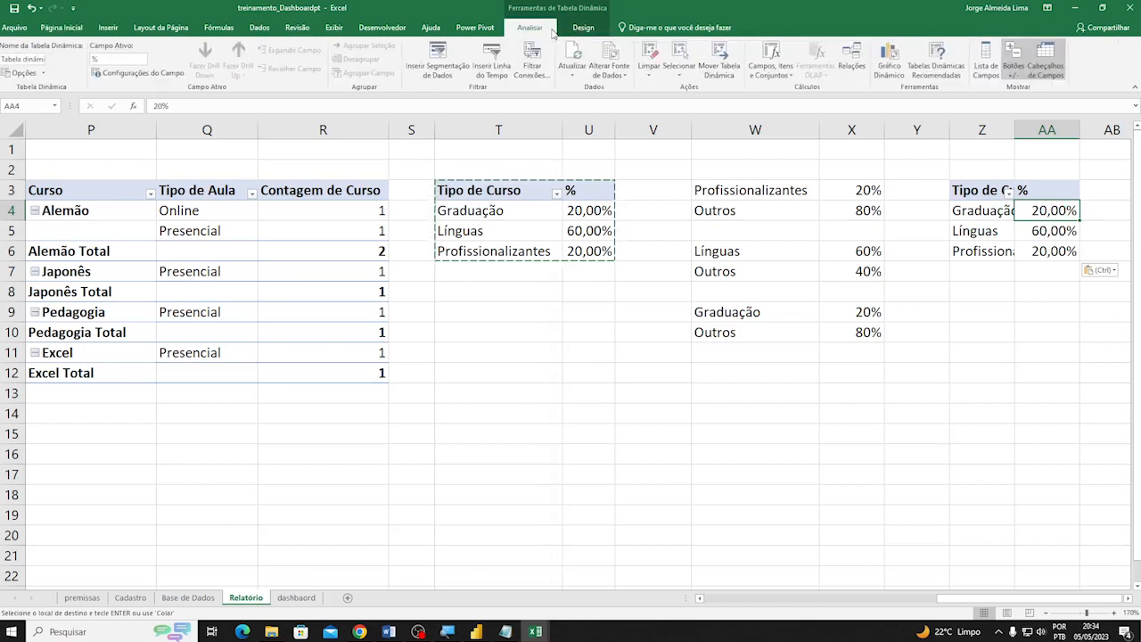
click(987, 56)
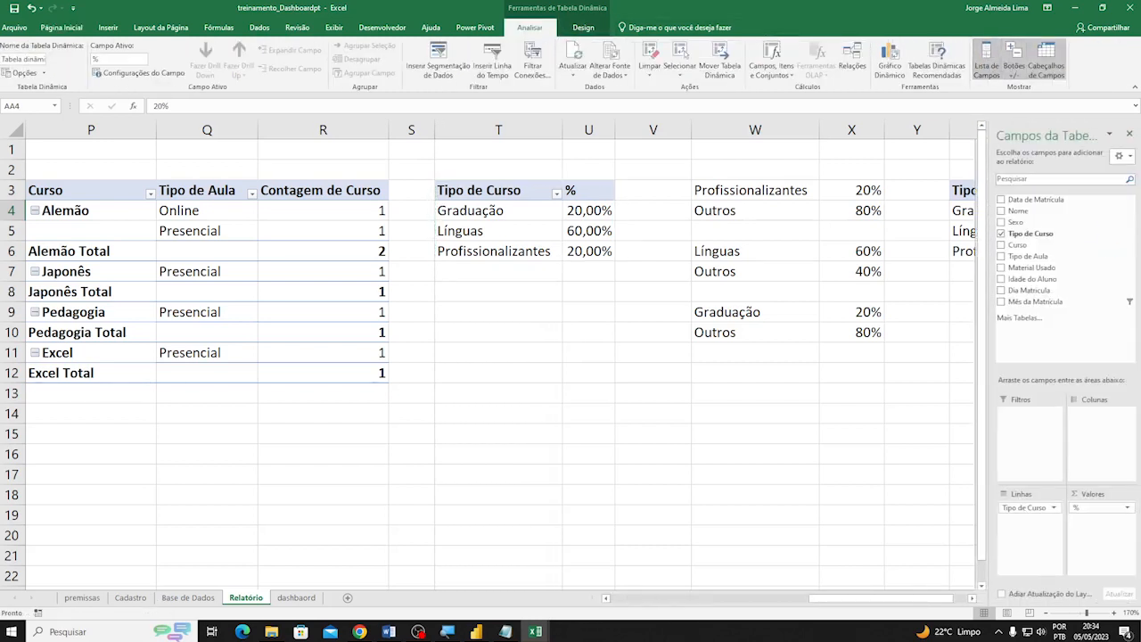
click(1060, 509)
click(1050, 484)
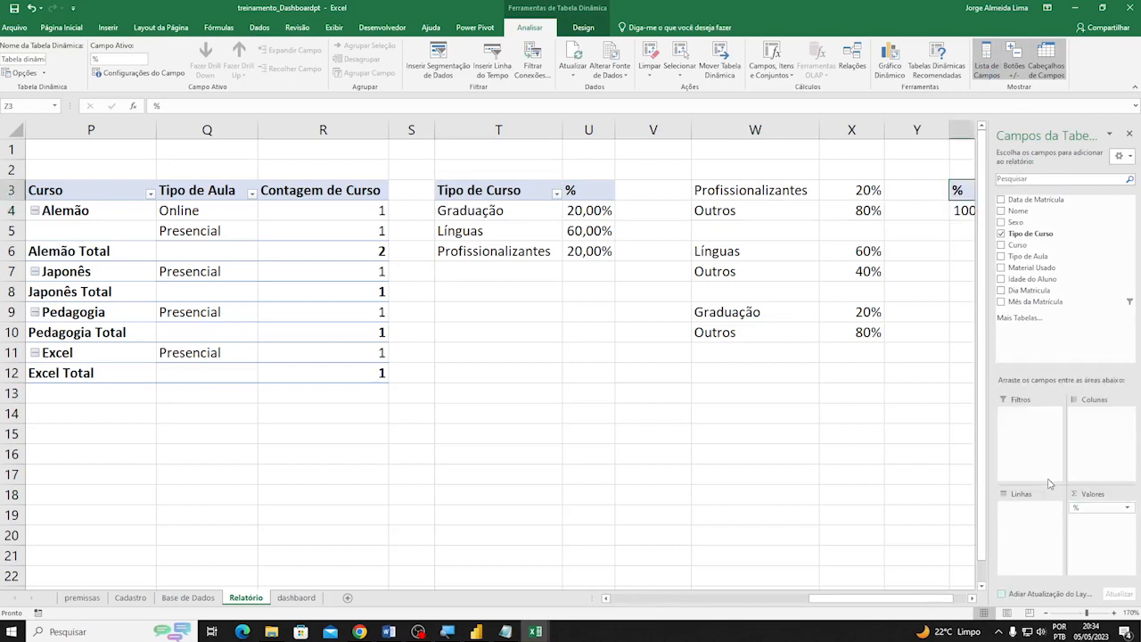
click(1122, 510)
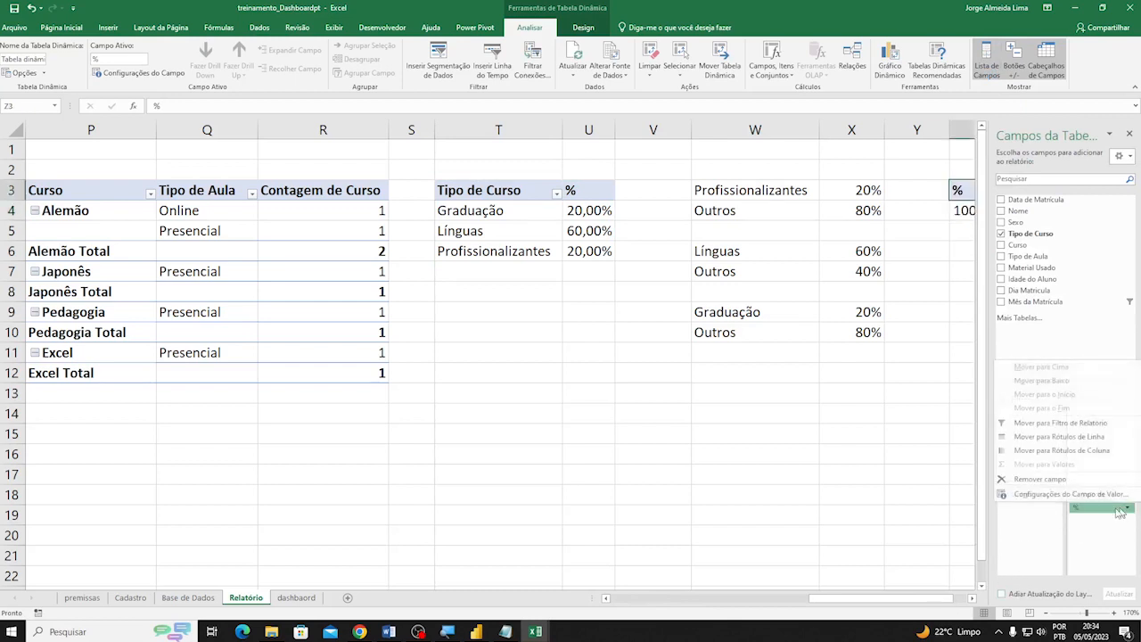
click(1045, 481)
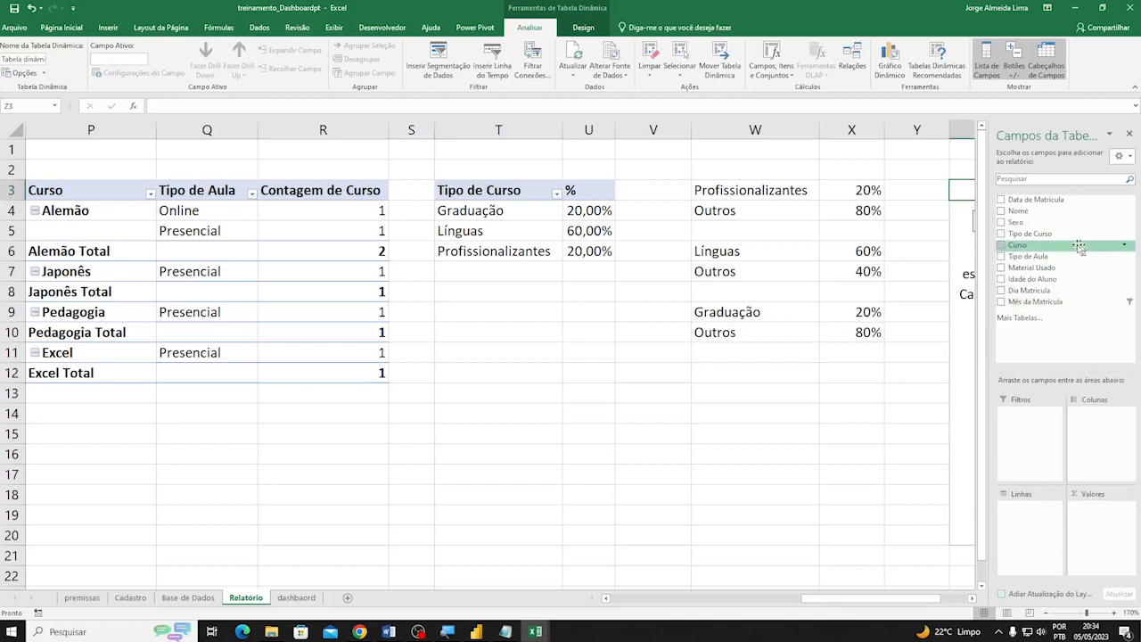
Try a count of Tipo de Curso as the value of the pivot table at Z3, and replace it with a count of Nome
drag(1038, 237, 1110, 508)
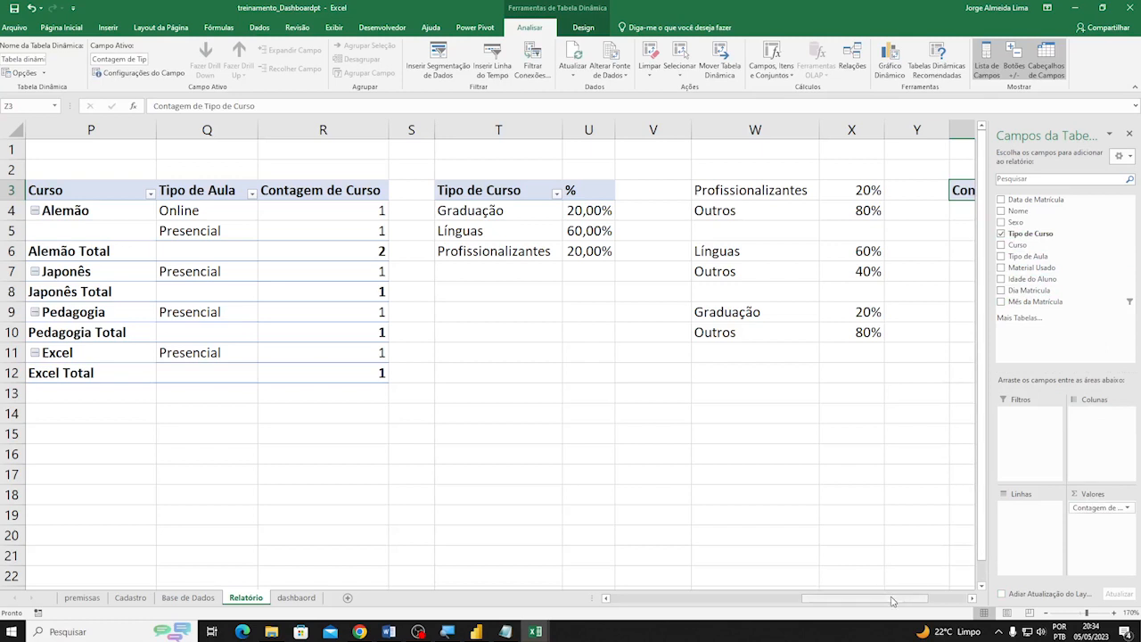
drag(892, 598, 929, 598)
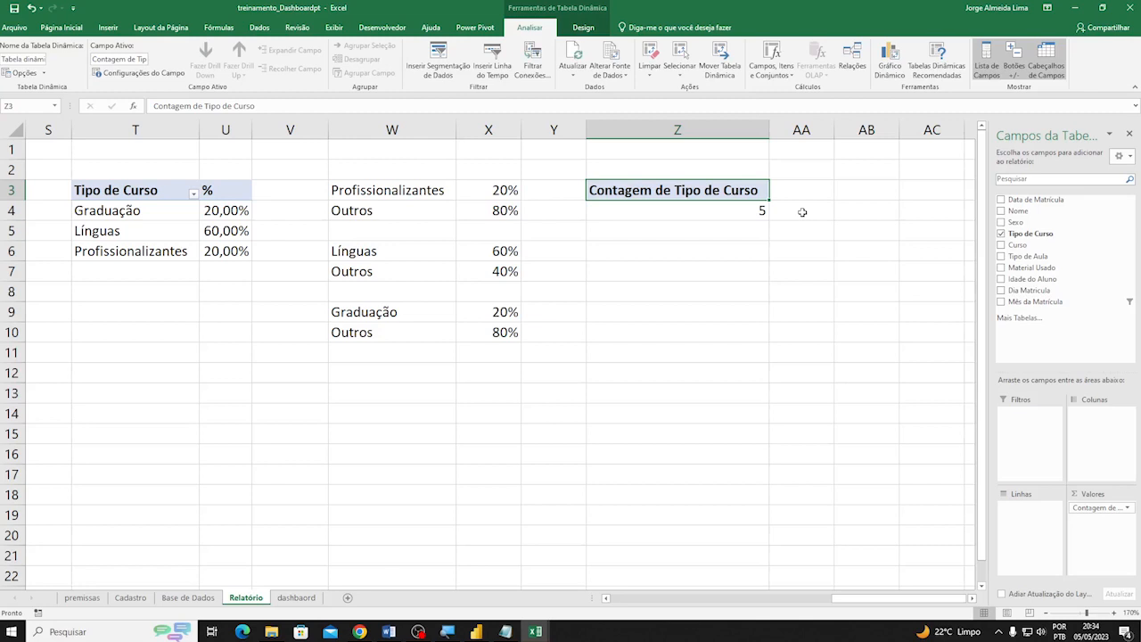
click(1001, 234)
drag(1017, 211, 1095, 510)
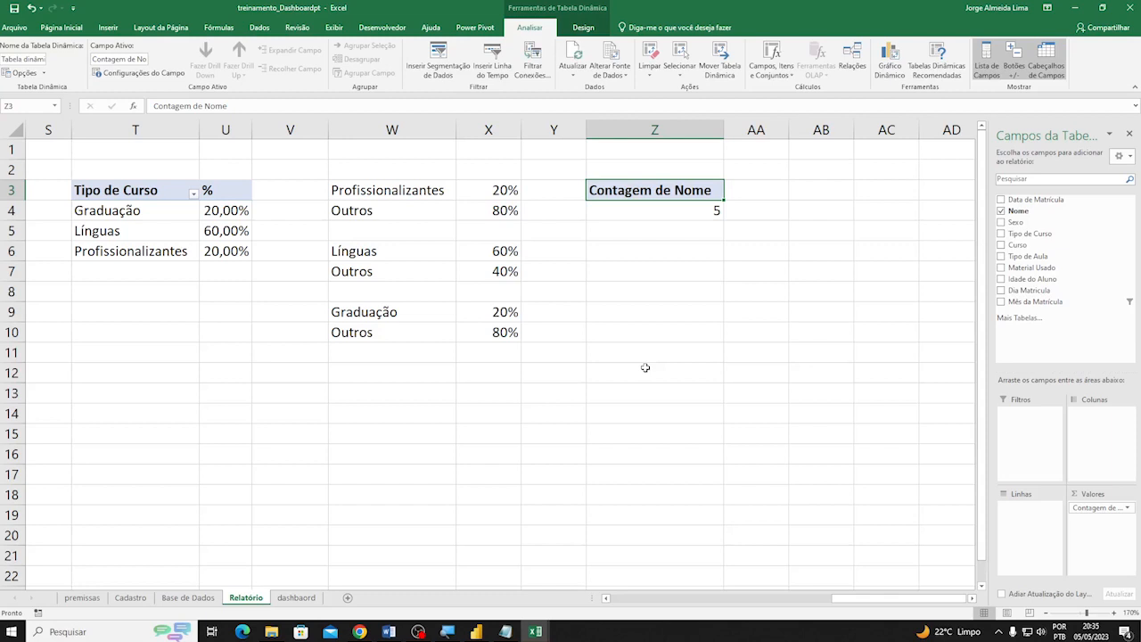
Replace the Nome count with a count of Curso in the values of the pivot table at Z3
click(1102, 507)
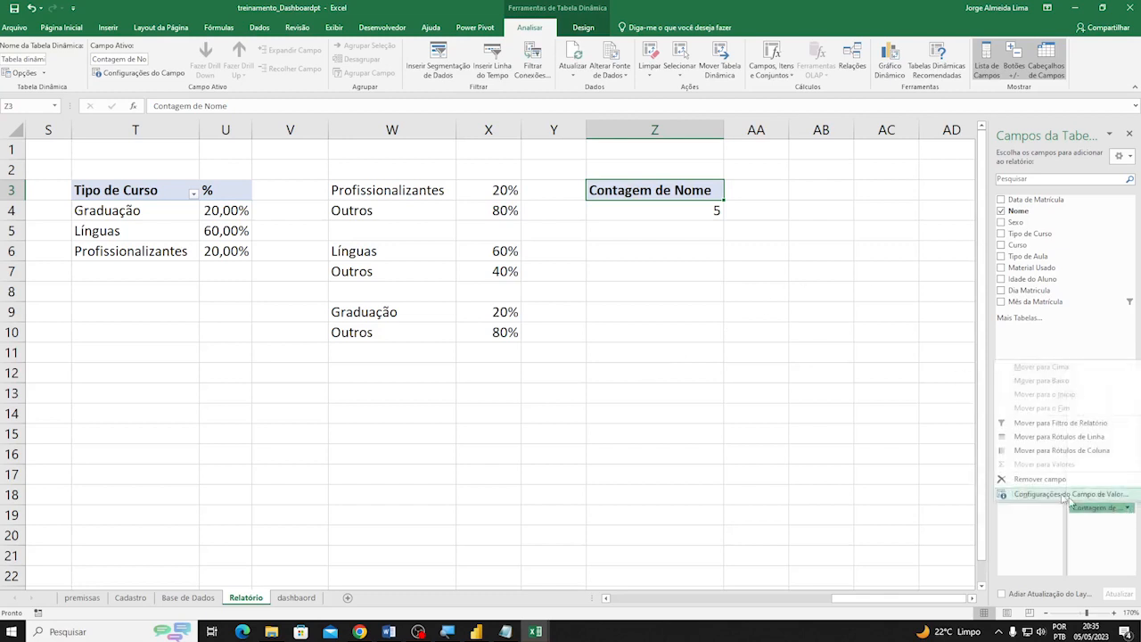
click(1038, 480)
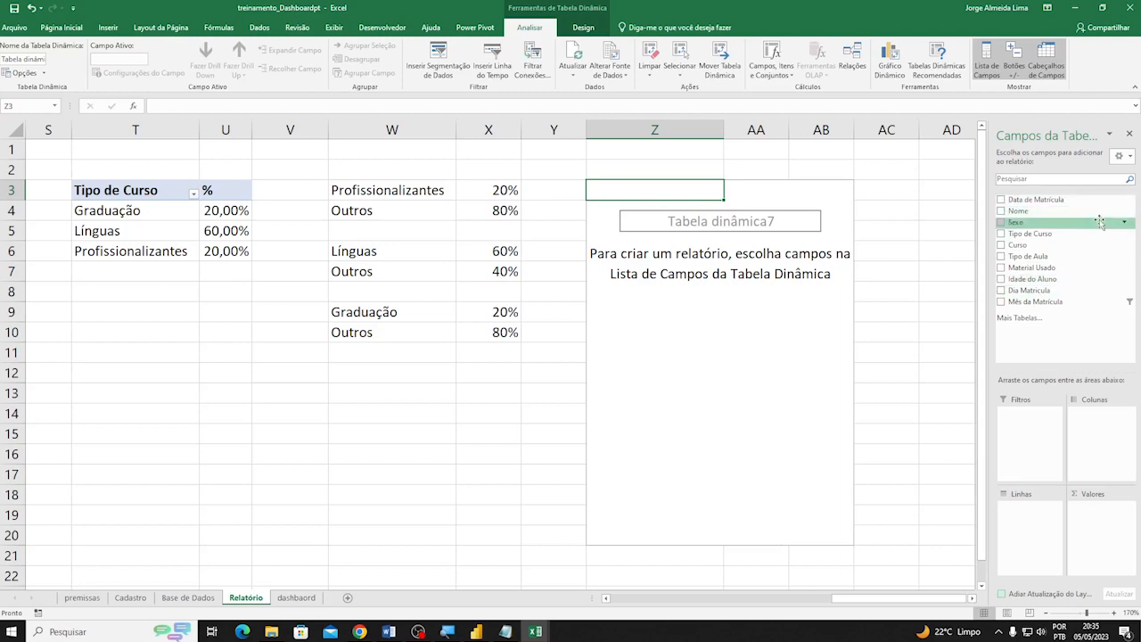
drag(1100, 244, 1120, 510)
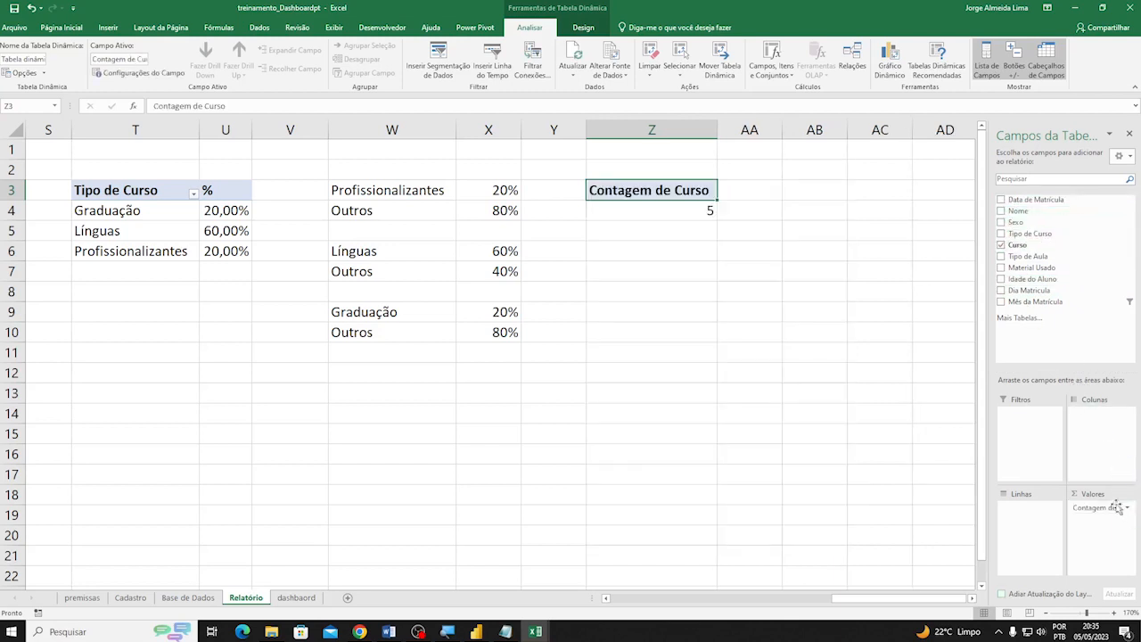
View the Análise de Matrículas dashboard, and return to the list of analyses and first pivot tables in Relatório
click(302, 598)
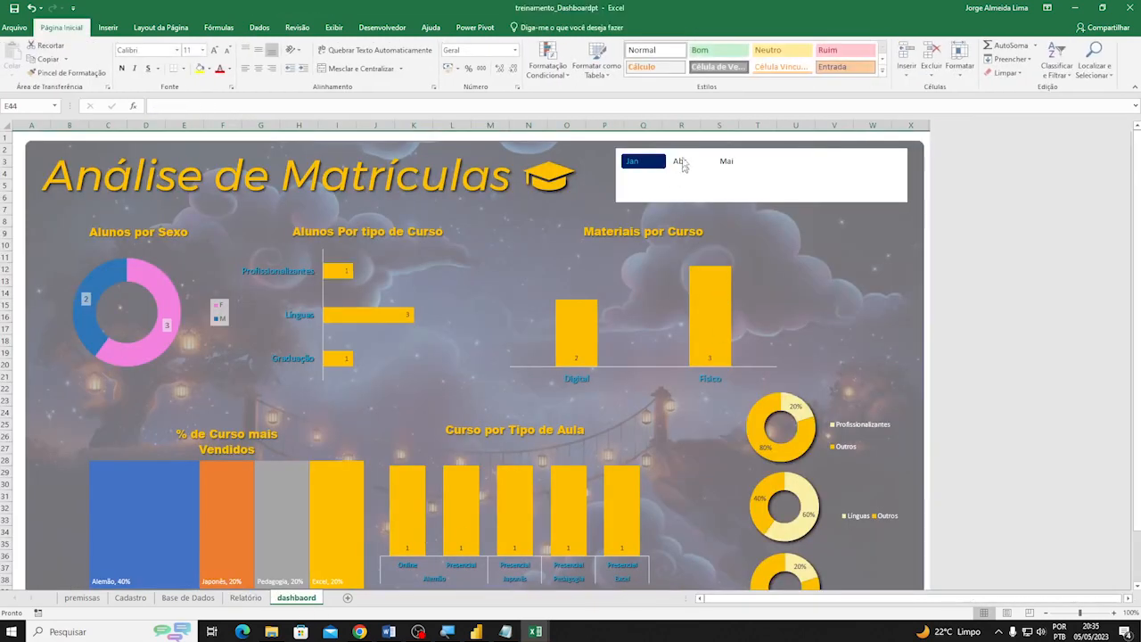
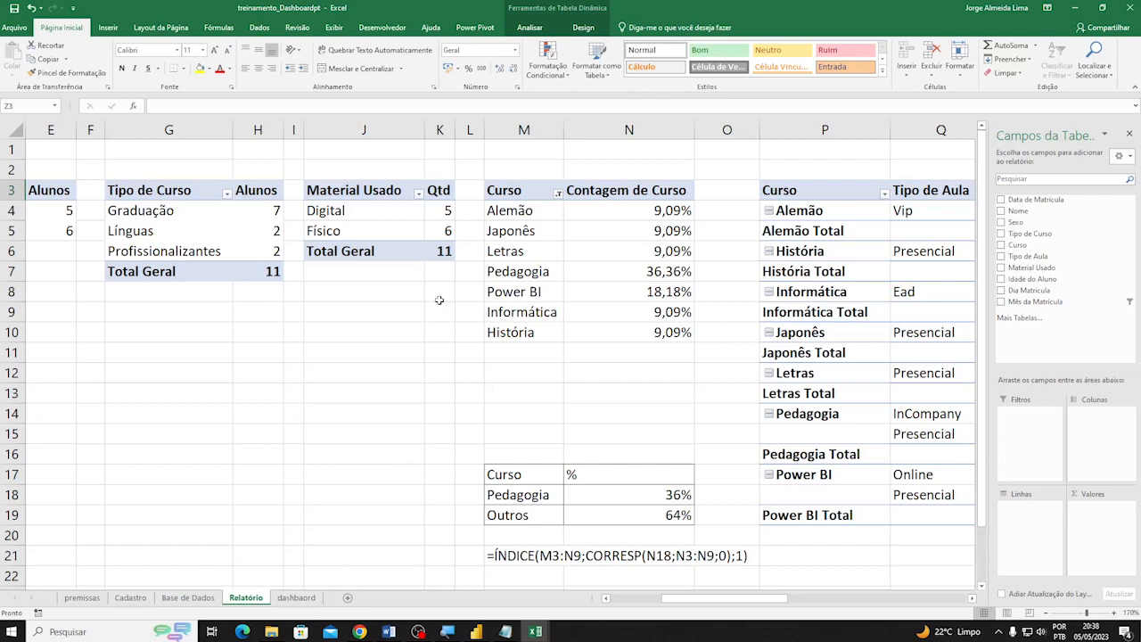
drag(675, 600, 611, 598)
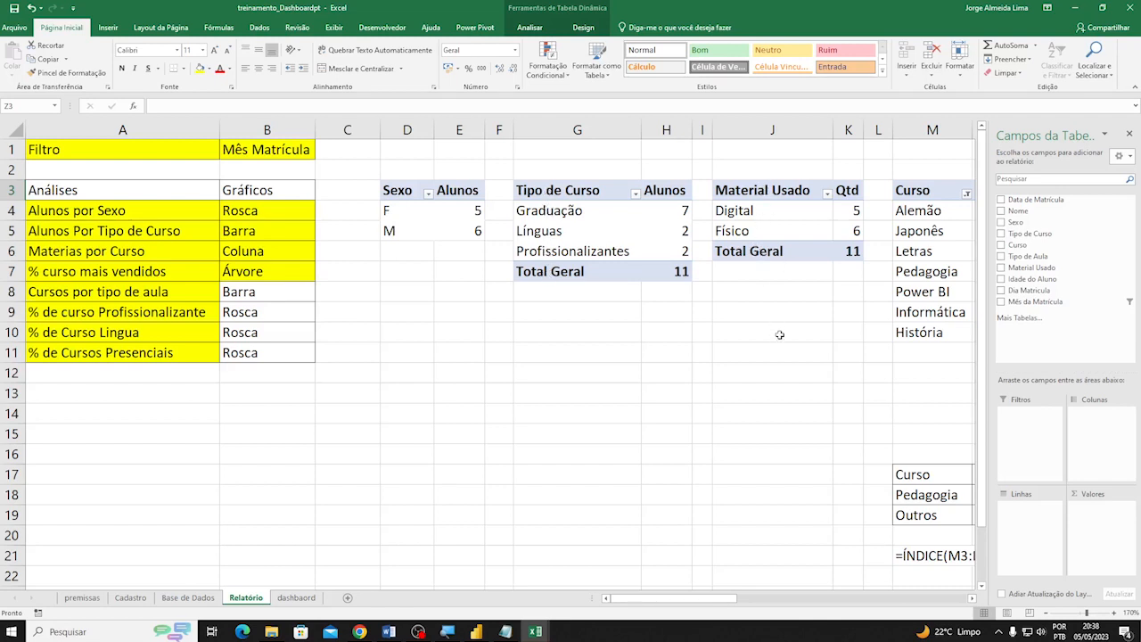
View the enrollment records in Base de Dados, and cancel a request to close the workbook
click(195, 599)
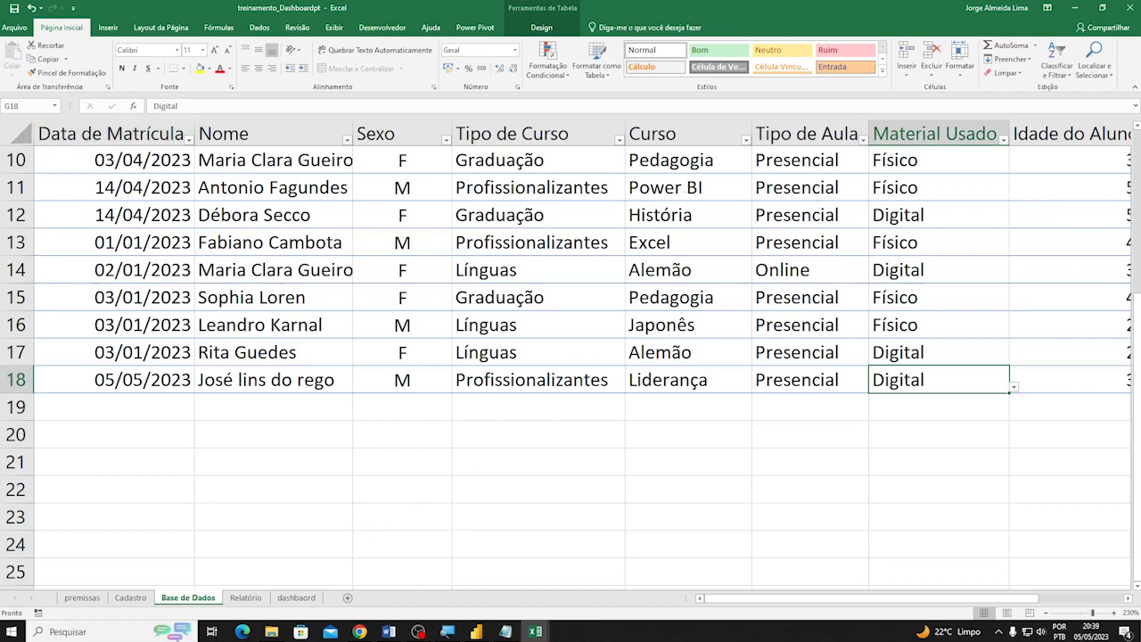
key(alt+Tab)
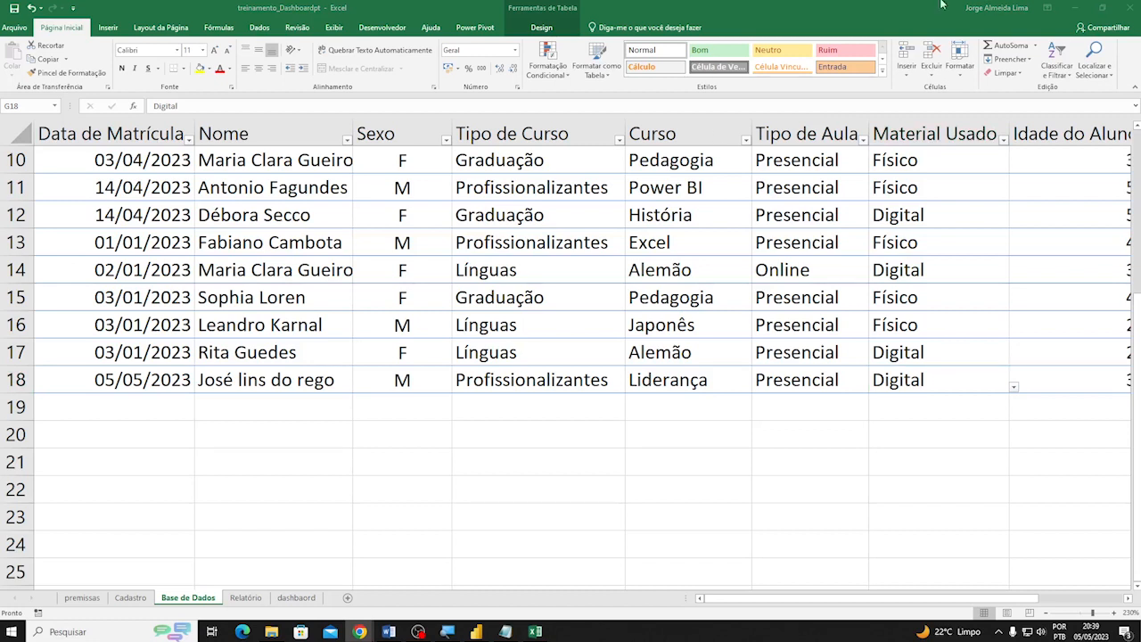
click(1129, 15)
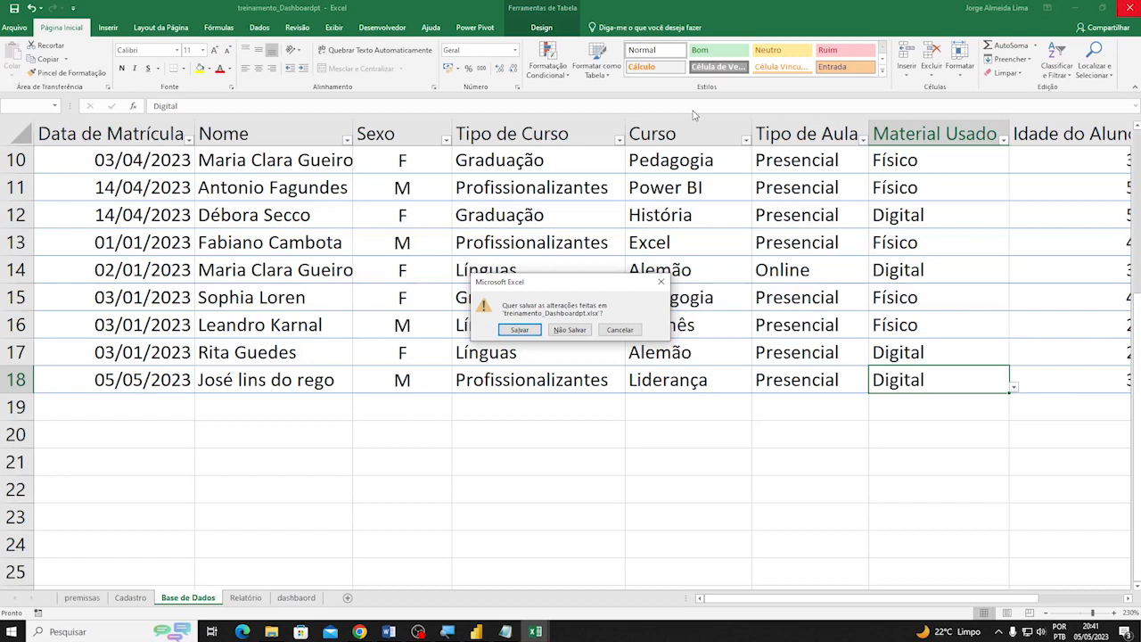
click(631, 332)
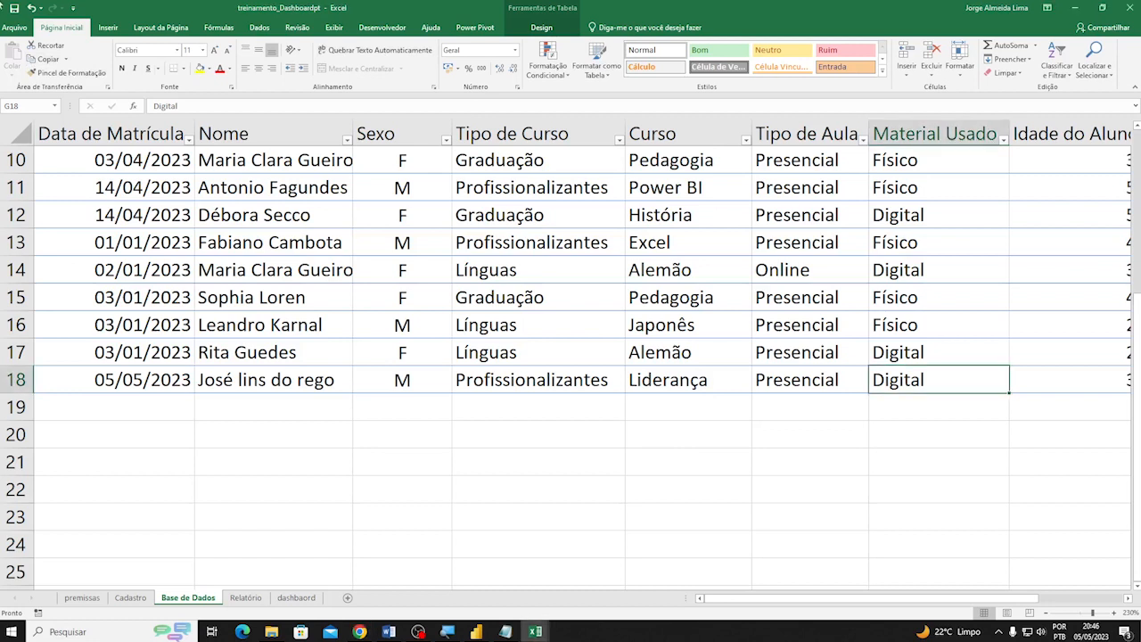
Close the treinamento_Dashboardpt workbook without saving its changes, and close Dashboard_Escola (2) with its changes saved
click(1127, 11)
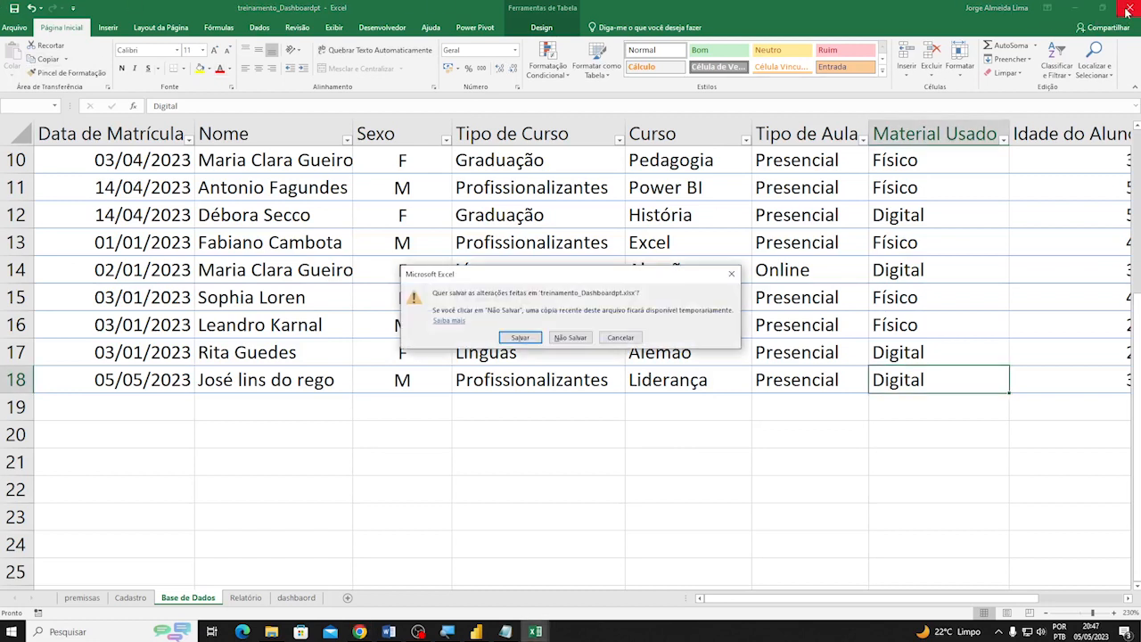
click(569, 338)
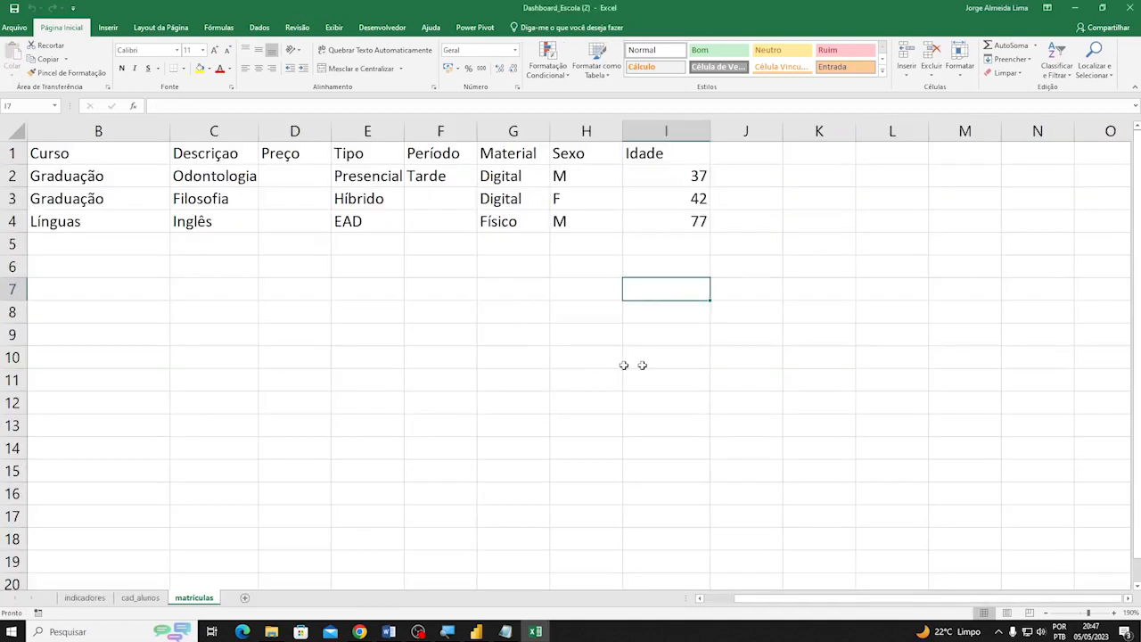
click(1127, 7)
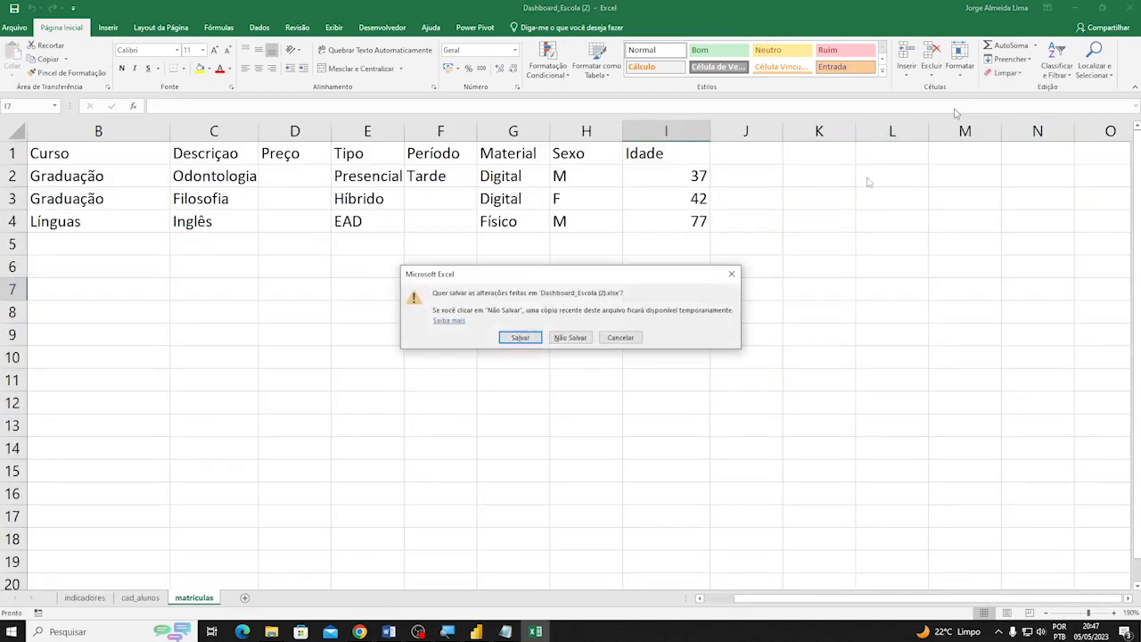
click(522, 338)
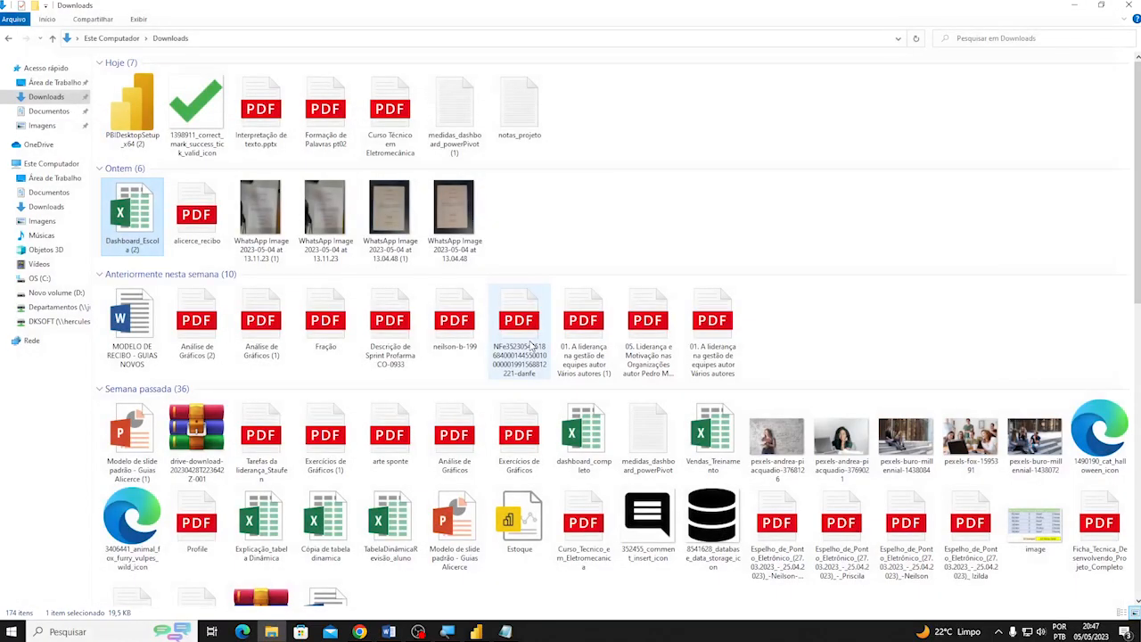